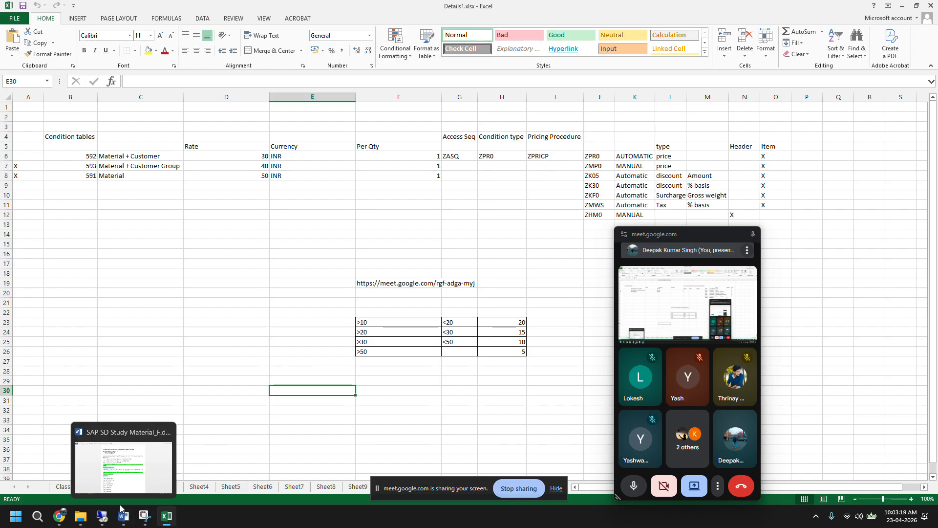
Switch to the SAP SD Study Material document in Word and find the Condition type Controls section
click(115, 520)
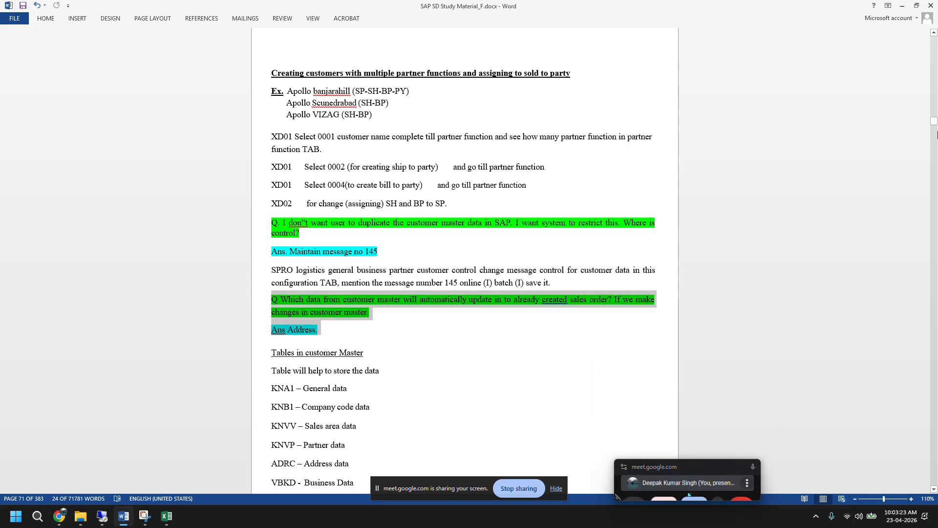
drag(934, 120, 934, 265)
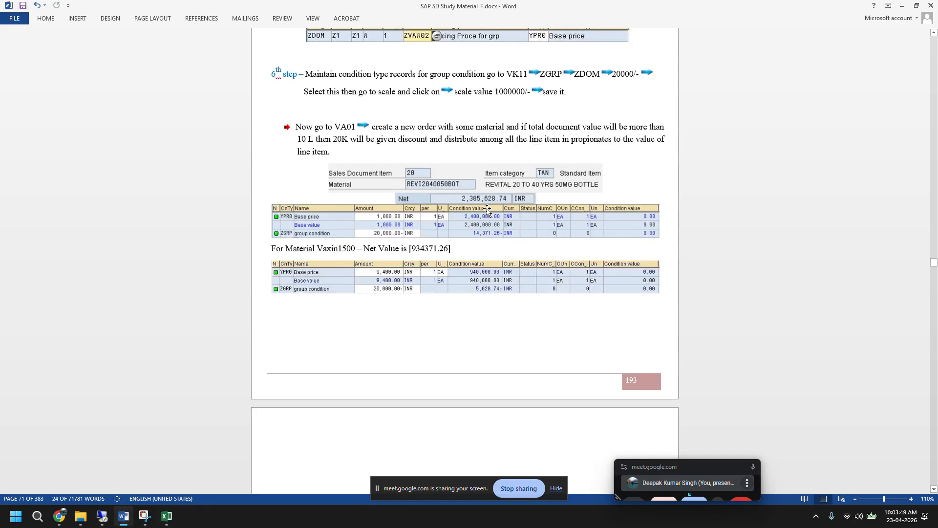
scroll(485, 215, down, 3)
scroll(485, 215, up, 10)
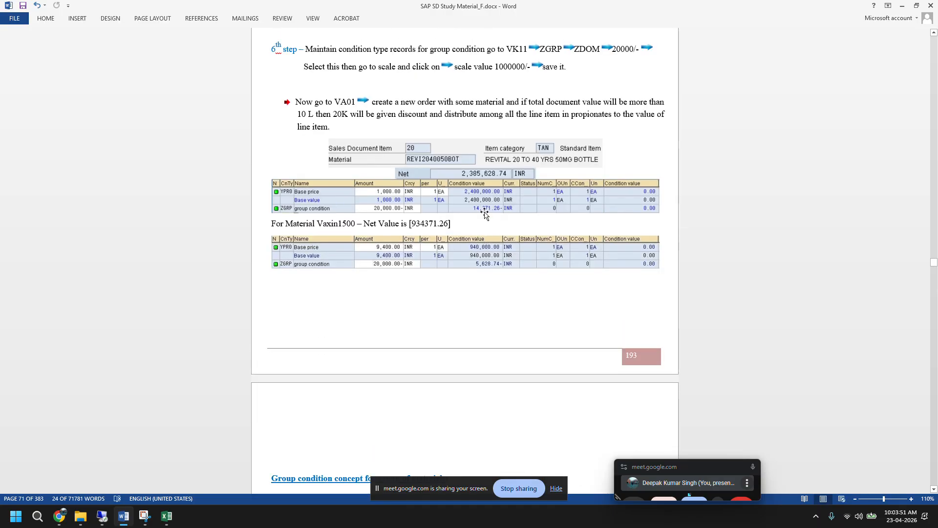
scroll(485, 215, up, 15)
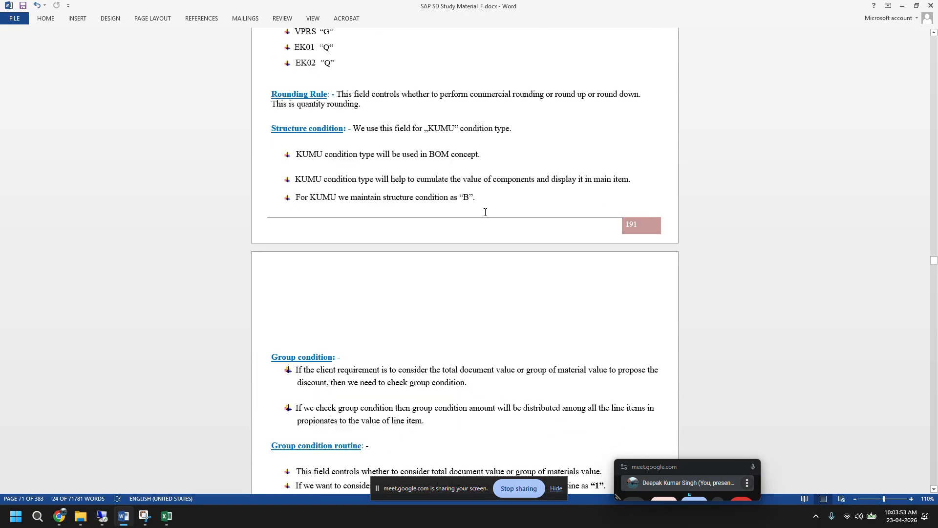
scroll(485, 211, up, 15)
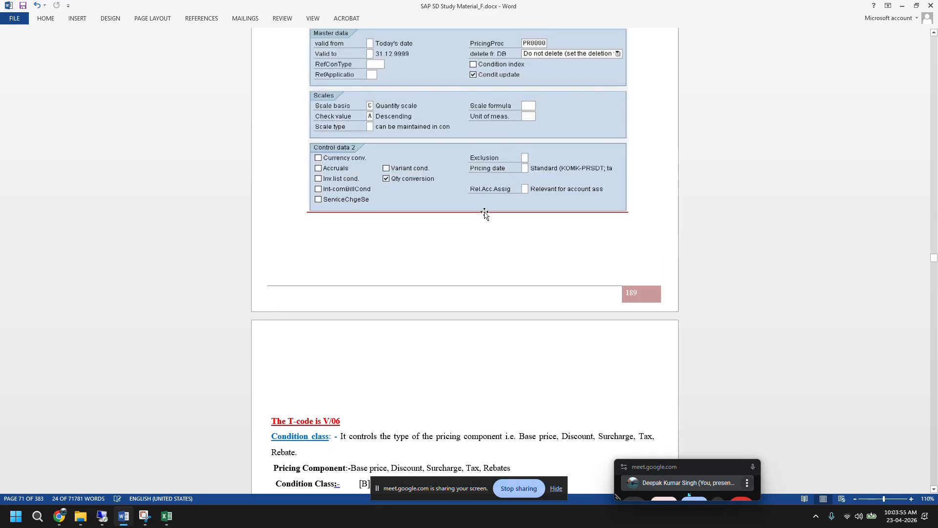
scroll(484, 214, up, 5)
scroll(484, 213, down, 3)
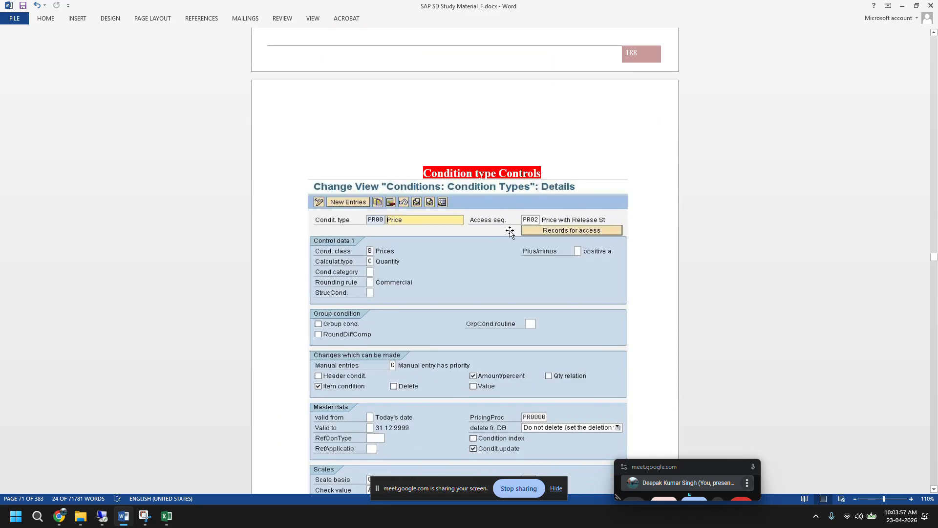
Switch to SAP and display the pricing conditions of item 10 in the proposed sales order using VA03
click(101, 516)
click(299, 517)
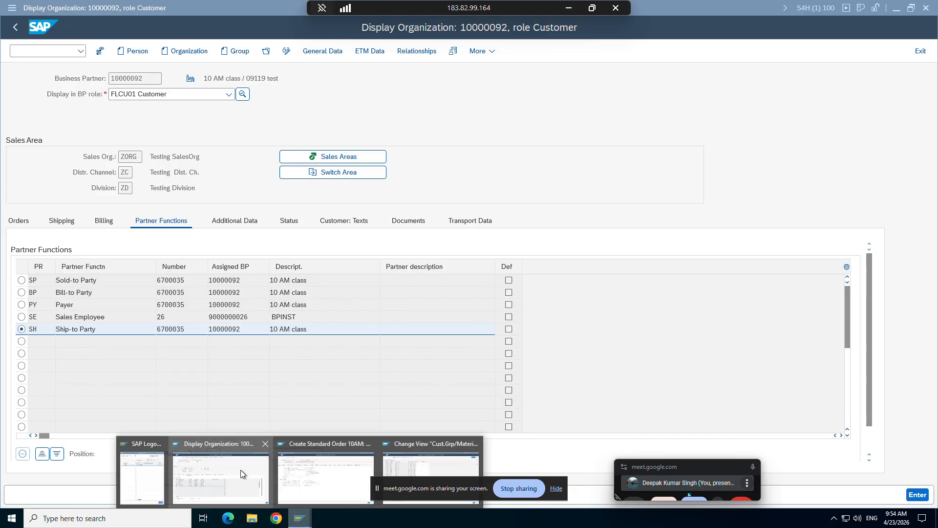
click(211, 442)
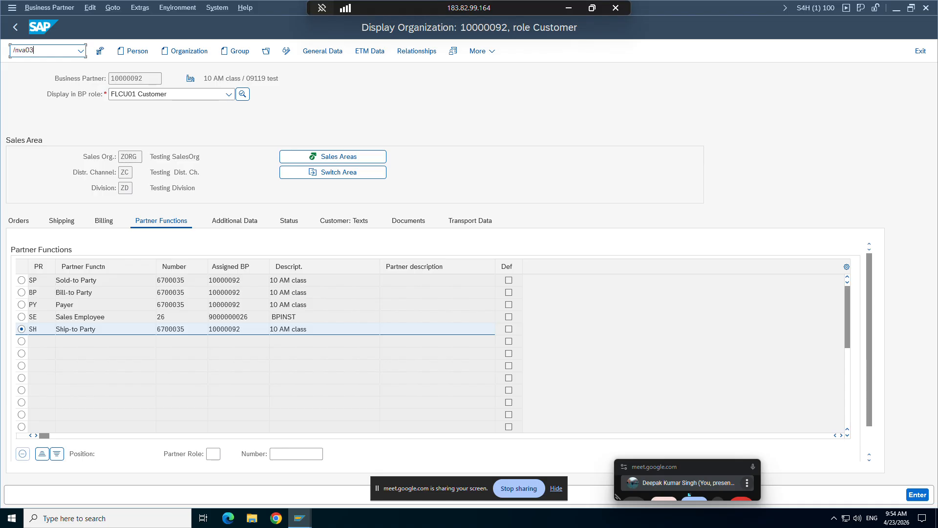
text(/nva03)
key(Return)
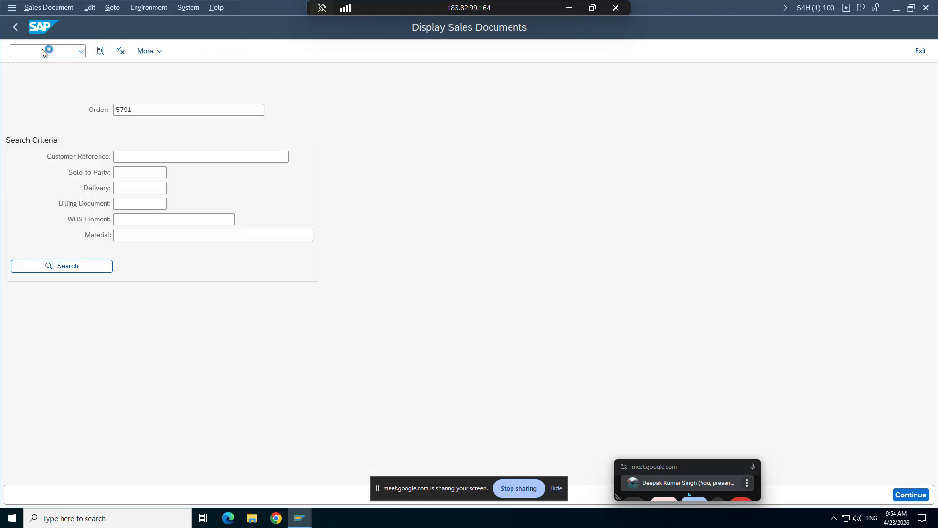
key(Return)
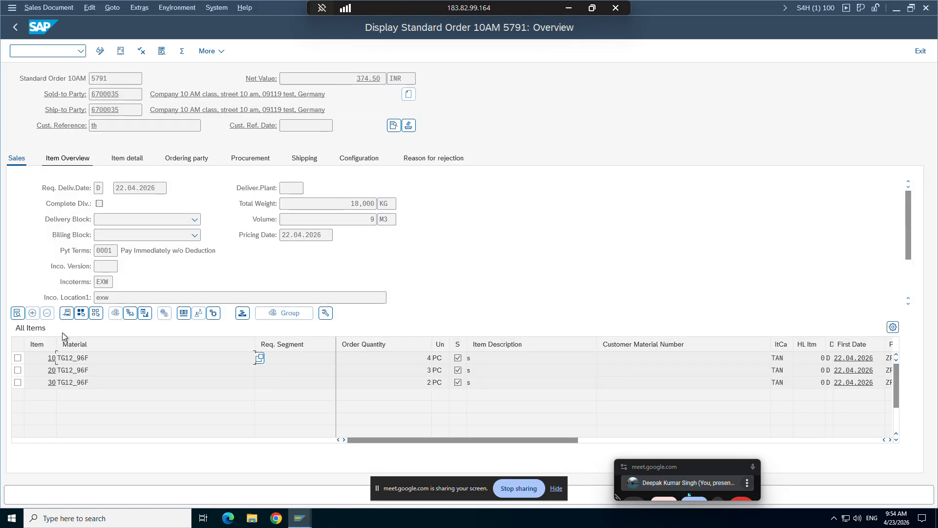
double_click(79, 361)
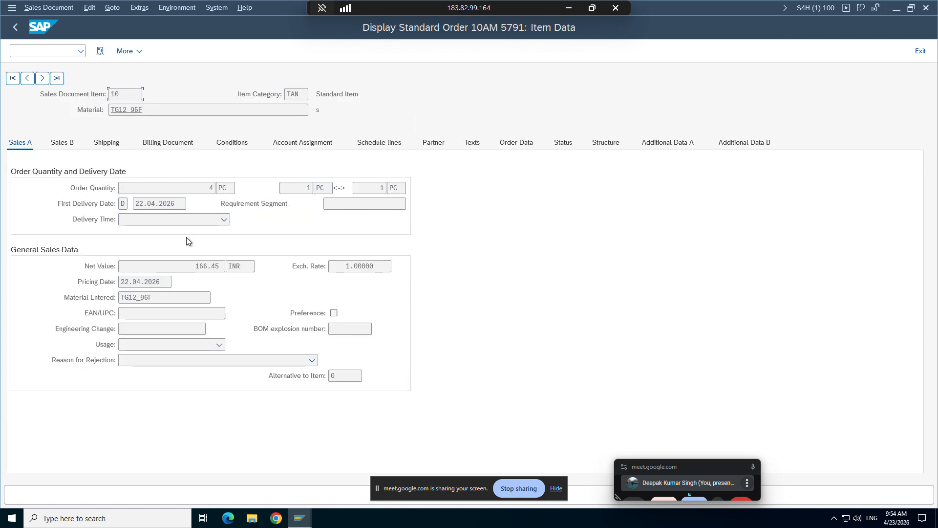
click(241, 147)
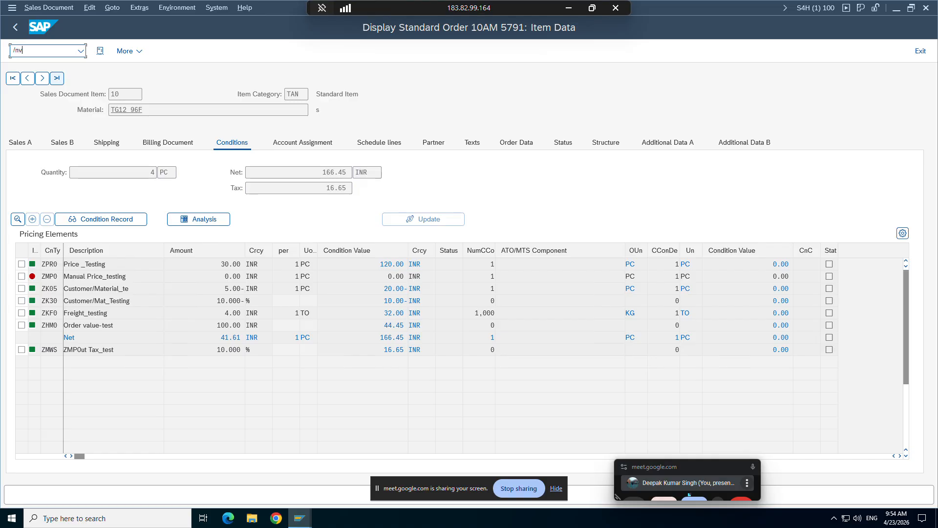
Start a new standard order in VA01 with the proposed organizational data and enter the customer's number as sold-to party
text(1)
key(Return)
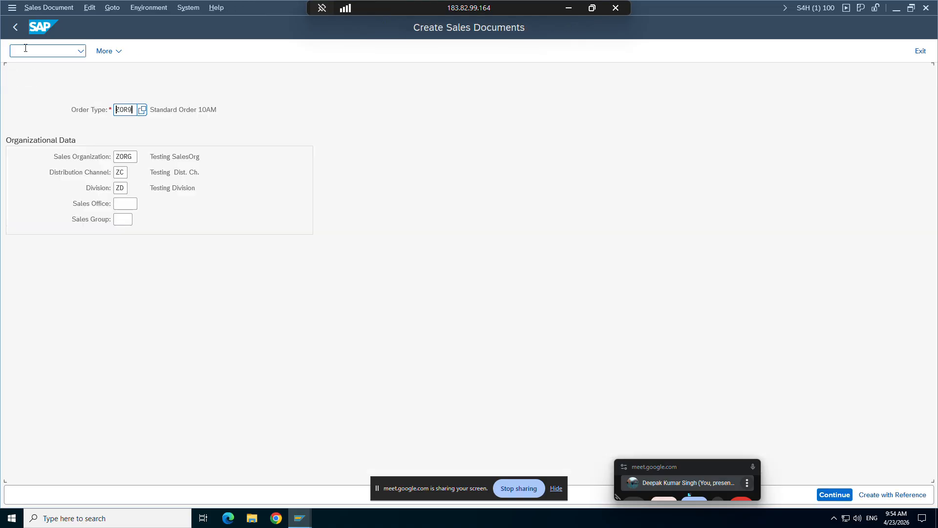
key(Return)
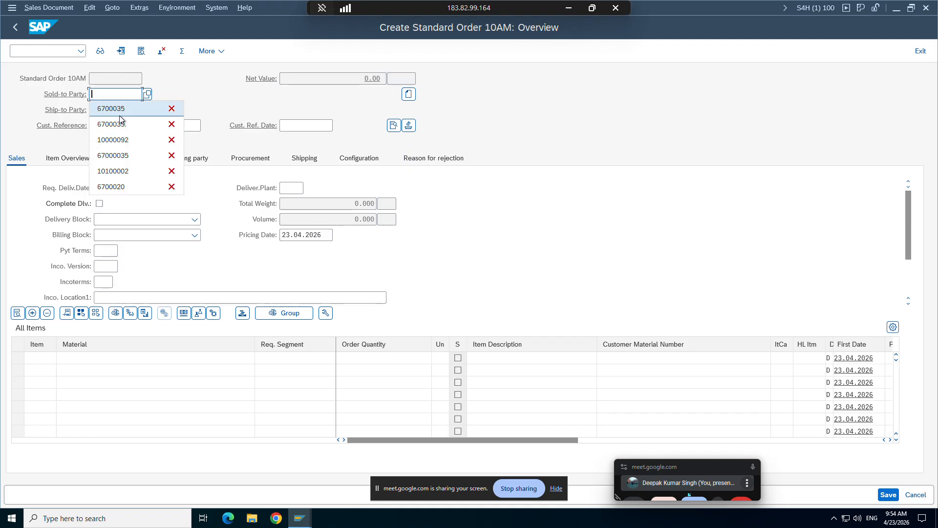
click(120, 113)
key(Return)
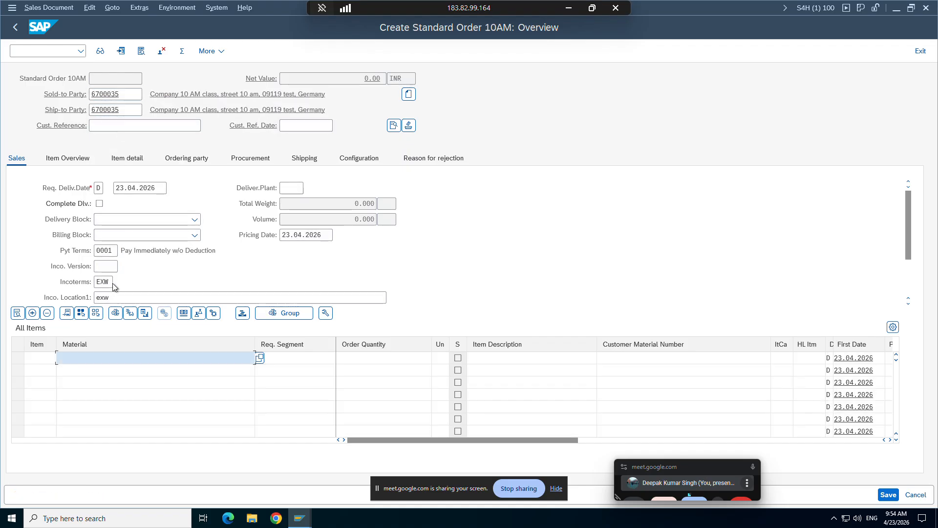
Add material TG12_96F with an order quantity of 180 and open the item's pricing conditions
click(105, 172)
click(362, 354)
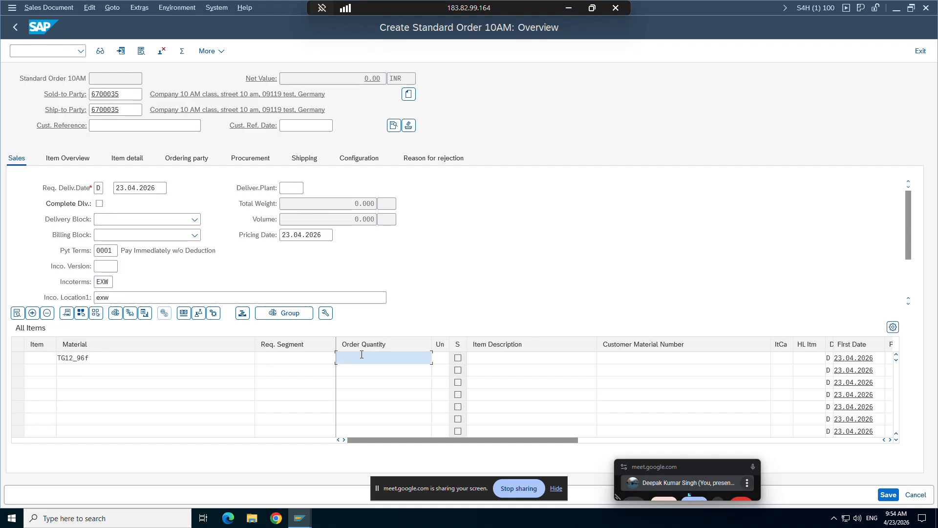
text(180)
key(Return)
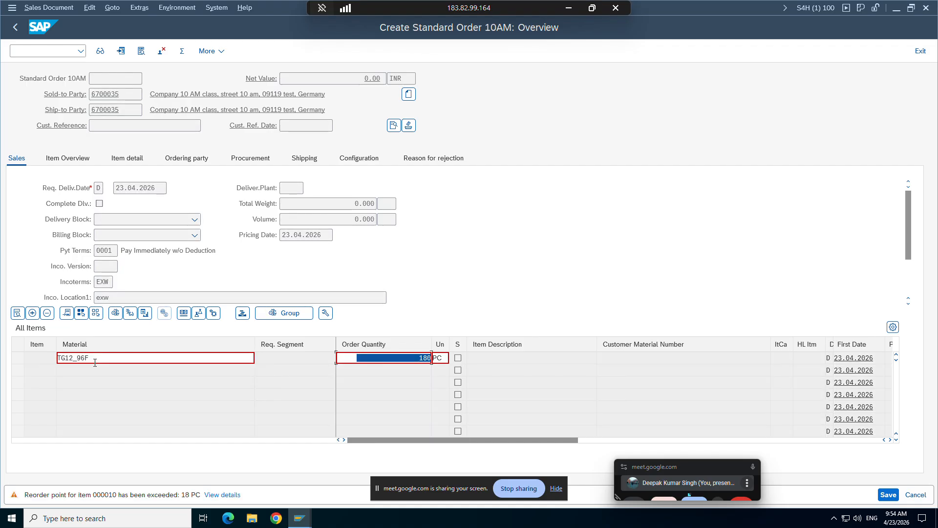
double_click(90, 363)
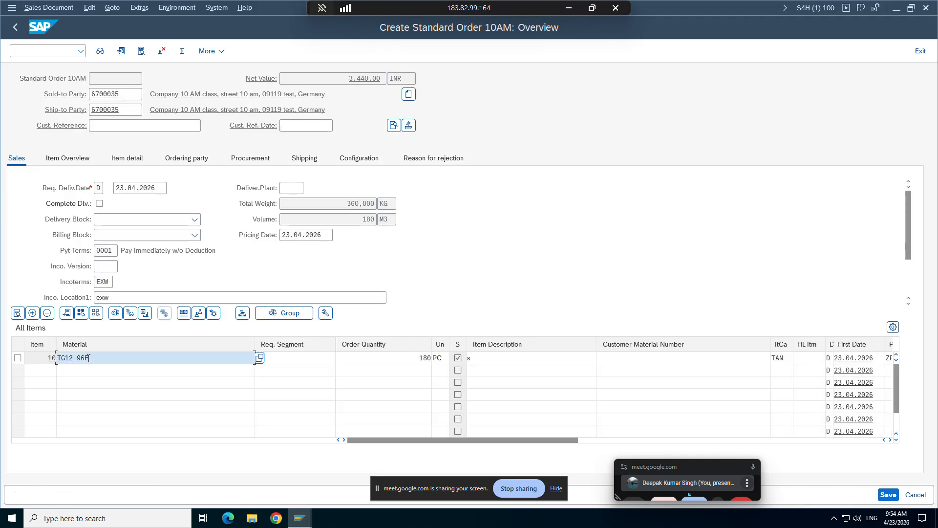
click(239, 147)
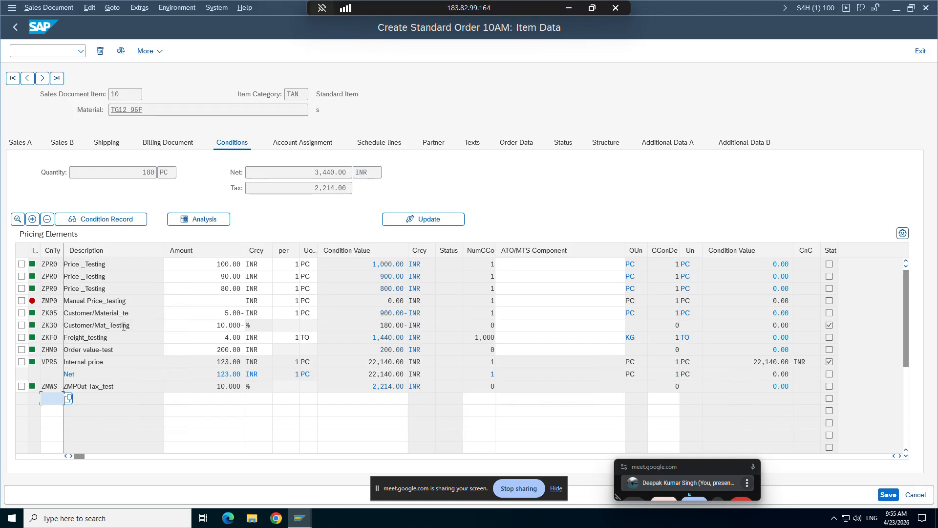
Mark the three ZPR0 price lines for review and clear the marks again
click(22, 263)
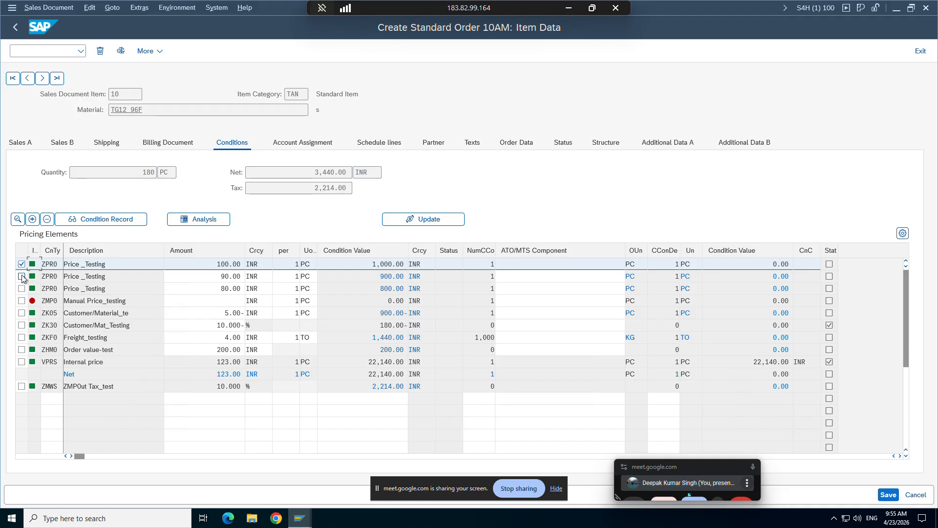
click(22, 276)
click(22, 288)
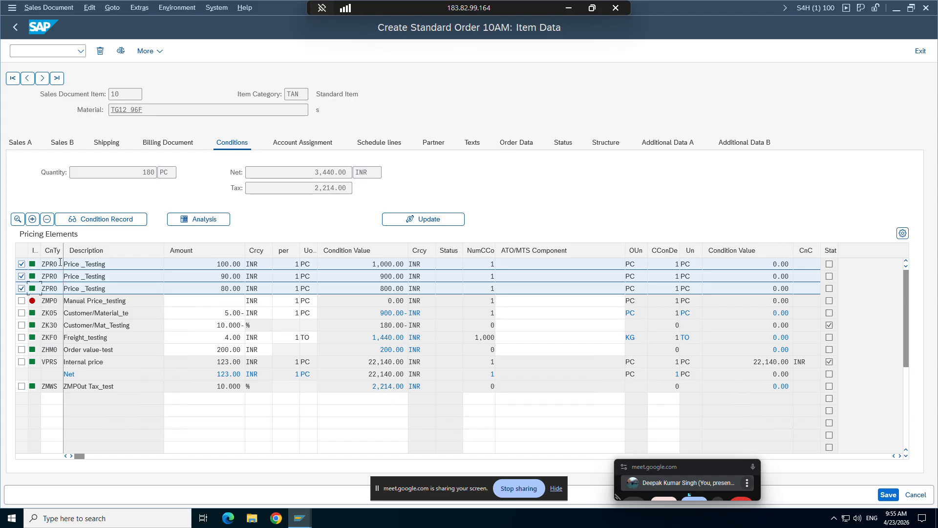
click(21, 264)
click(22, 276)
click(22, 289)
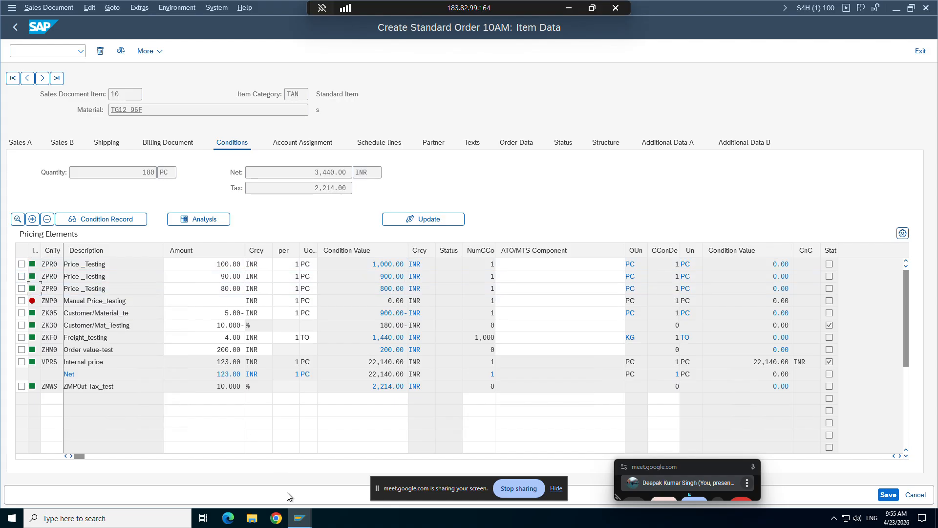
Close the other unsaved order session and place the Cust.Grp/MaterialGrp/AcctKey session beside the current order
click(300, 517)
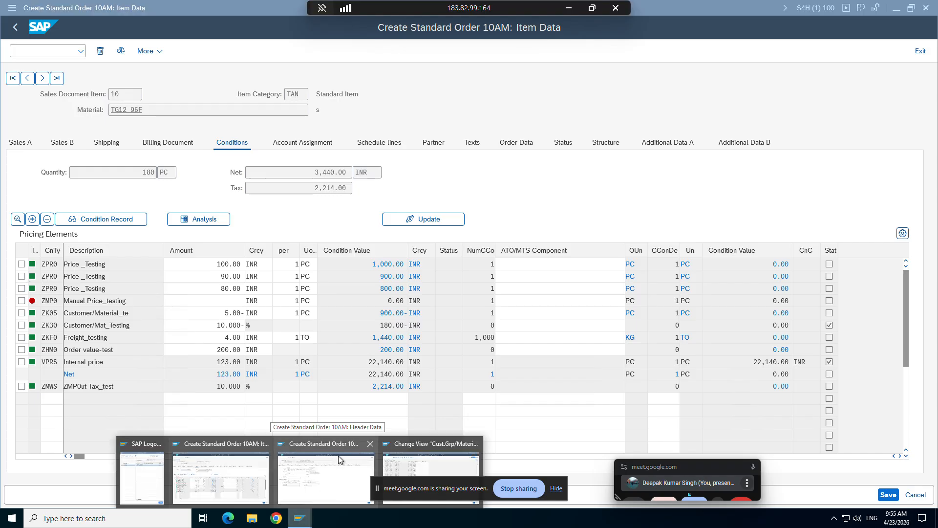
mouse_move(343, 457)
click(371, 445)
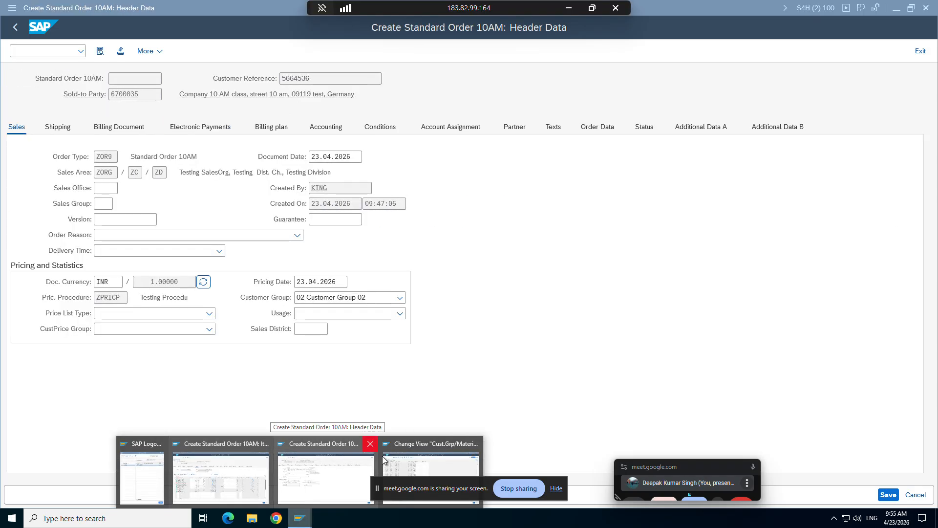
click(385, 459)
key(super+Right)
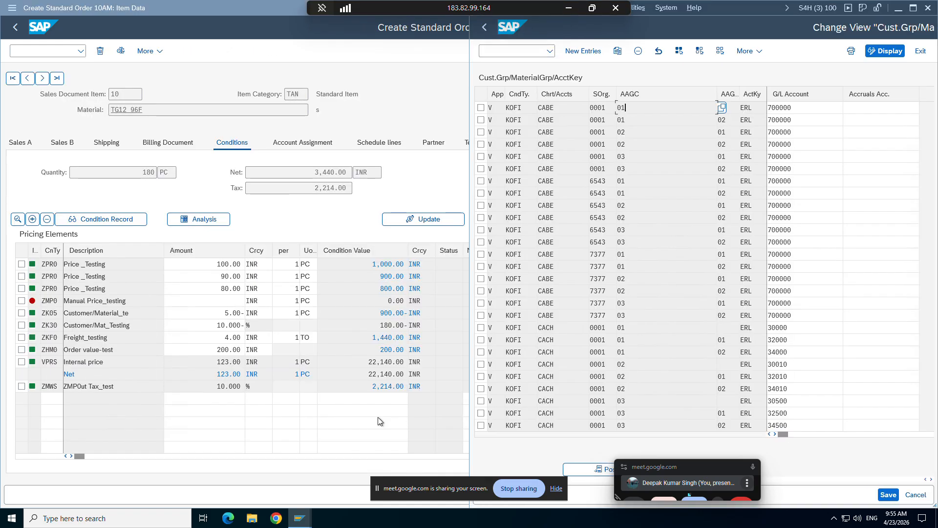
Open condition type maintenance (V/06) in the second session and show the details of condition type ZPR0
click(515, 52)
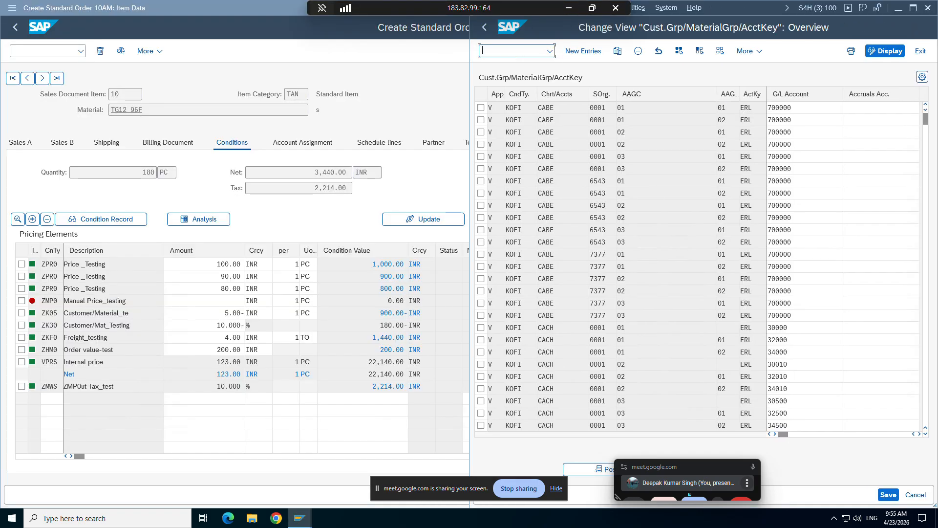
text(/nv.)
key(Return)
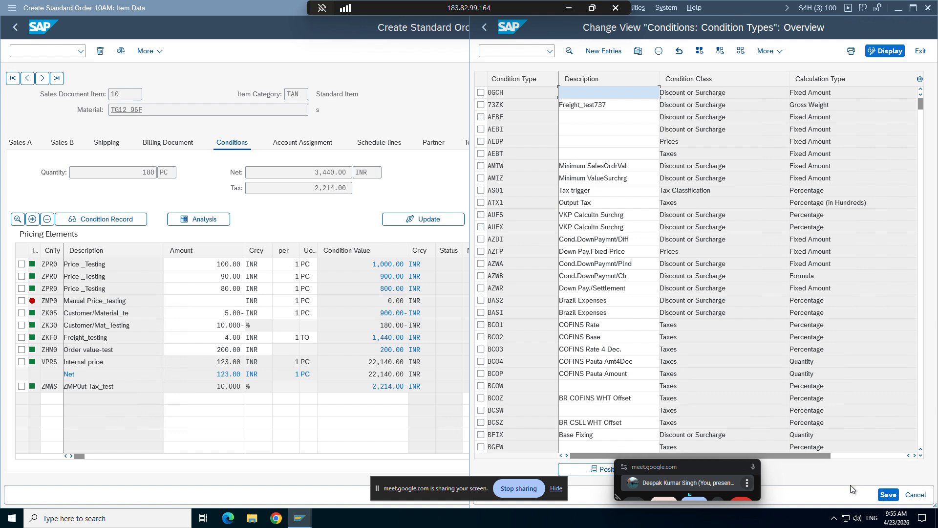
click(594, 470)
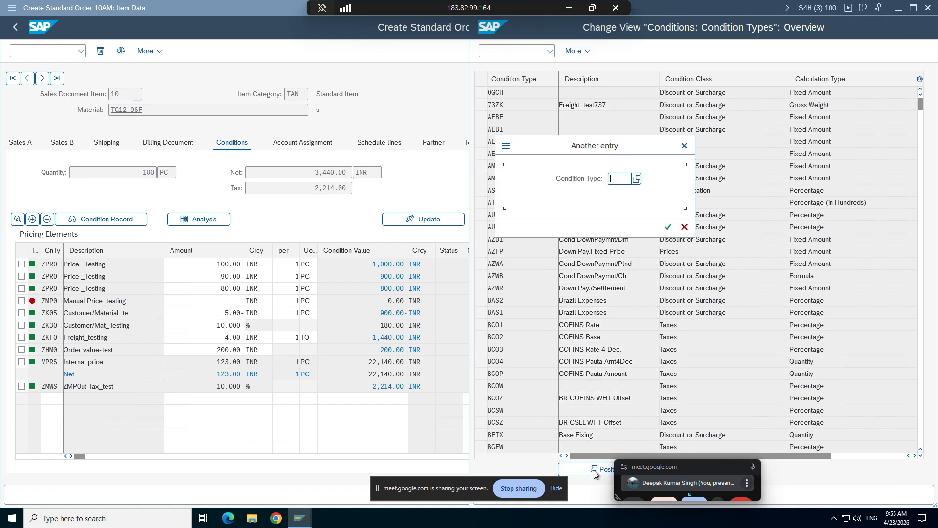
text(ZPR0)
key(Return)
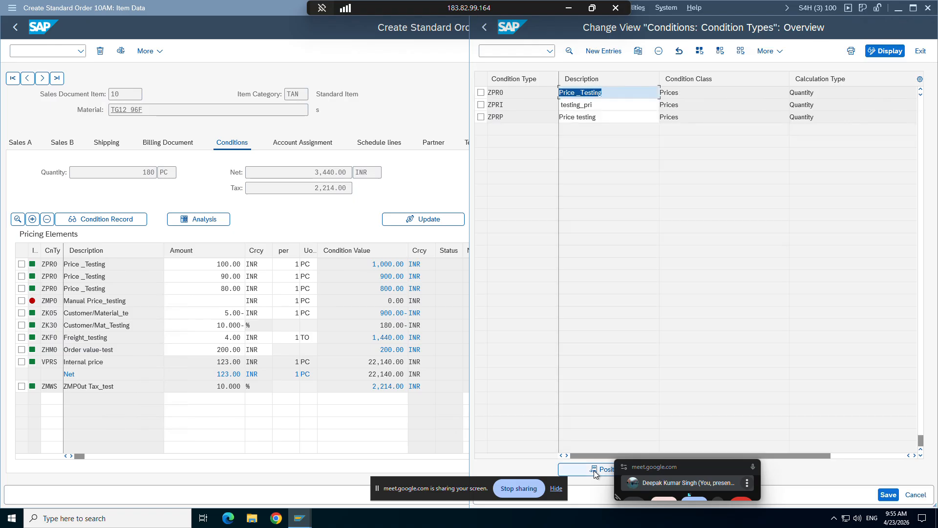
double_click(498, 92)
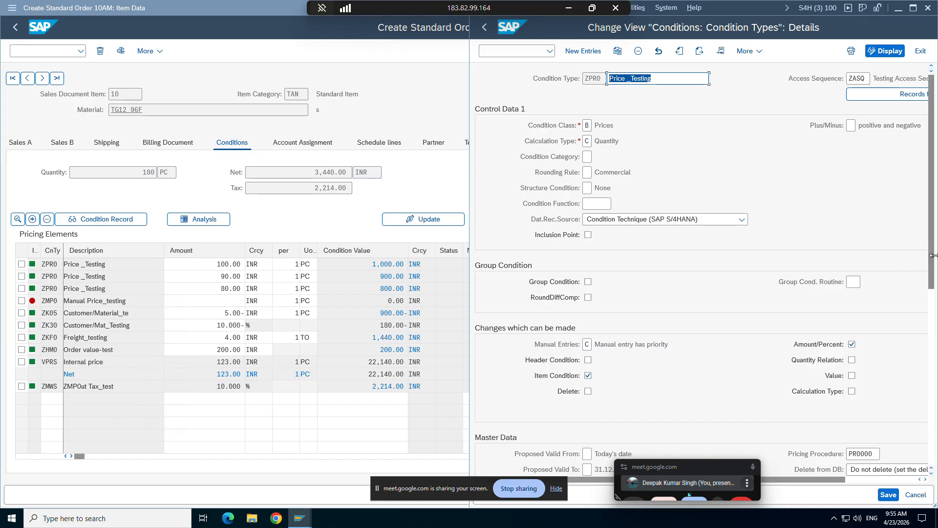
Examine the scale type setting in the Scales section of condition type ZPR0
scroll(708, 362, down, 5)
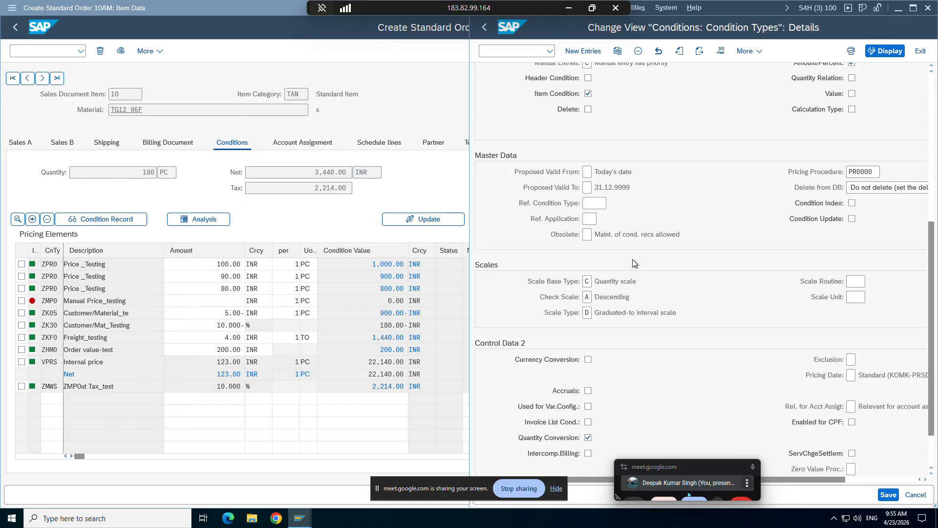
click(587, 313)
drag(613, 316, 659, 315)
click(677, 314)
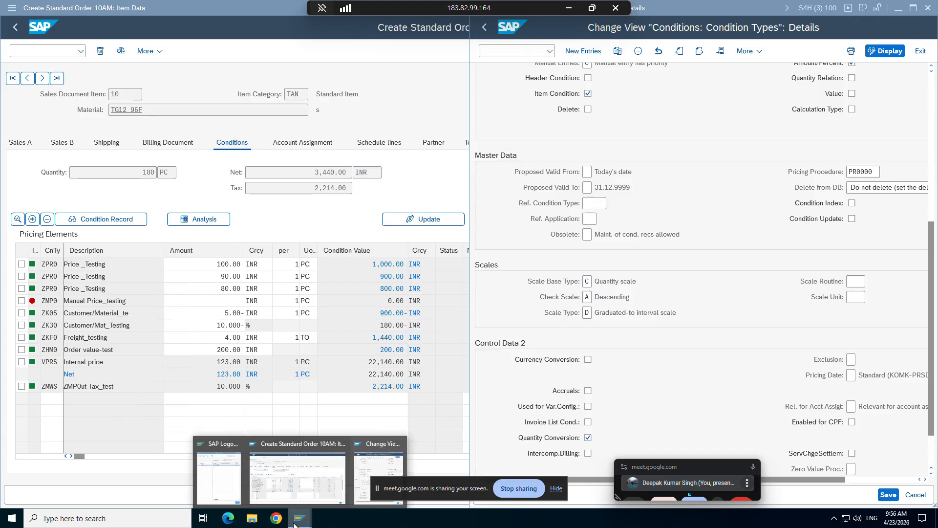
Place the free SAP Easy Access session beside the order and open condition record display (VK13) in it
mouse_move(299, 517)
click(386, 461)
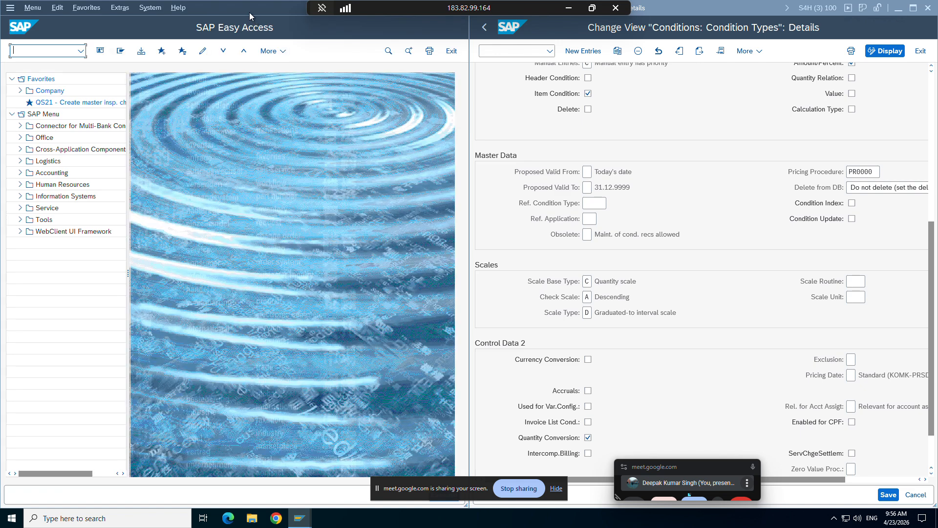
drag(249, 13, 716, 12)
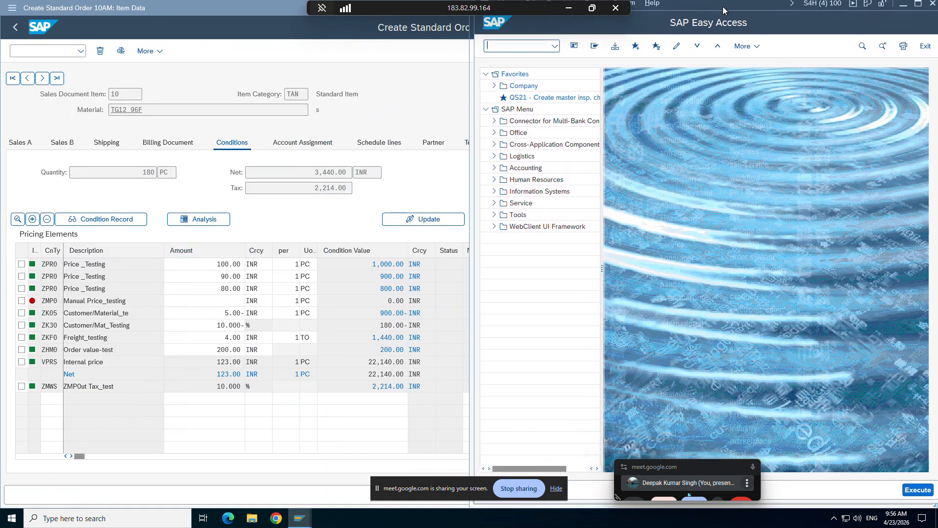
click(500, 52)
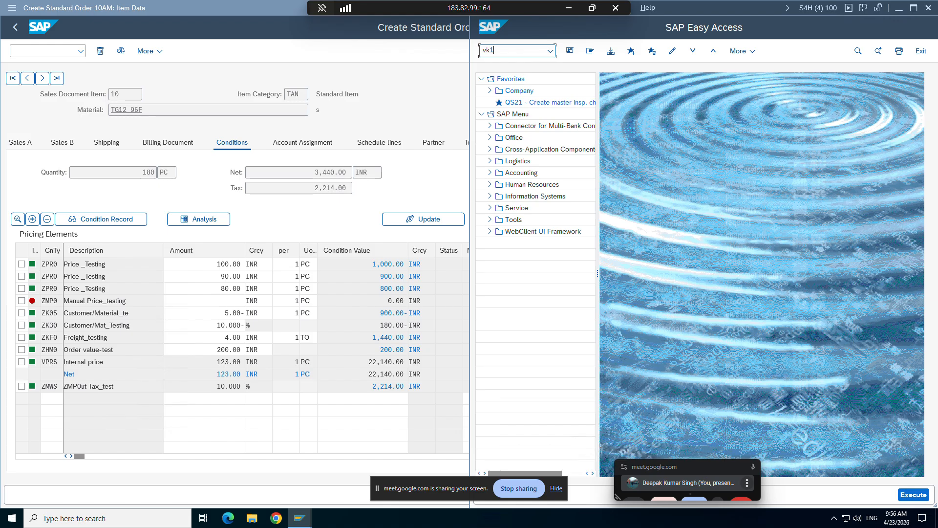
text(vk13)
key(Return)
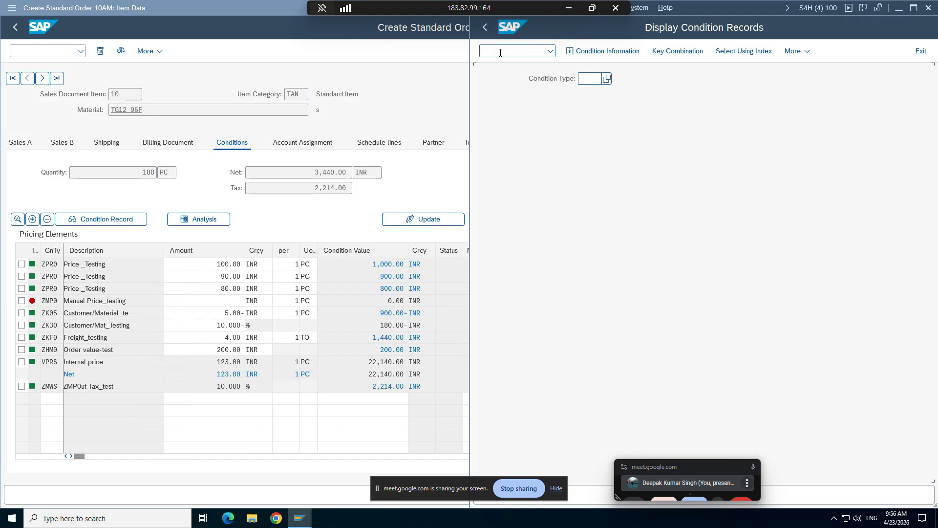
Display the ZPR0 condition records by Sales org./Distr. Chl/Customer/Material and open the scales of material TG12_96F
click(607, 98)
key(Return)
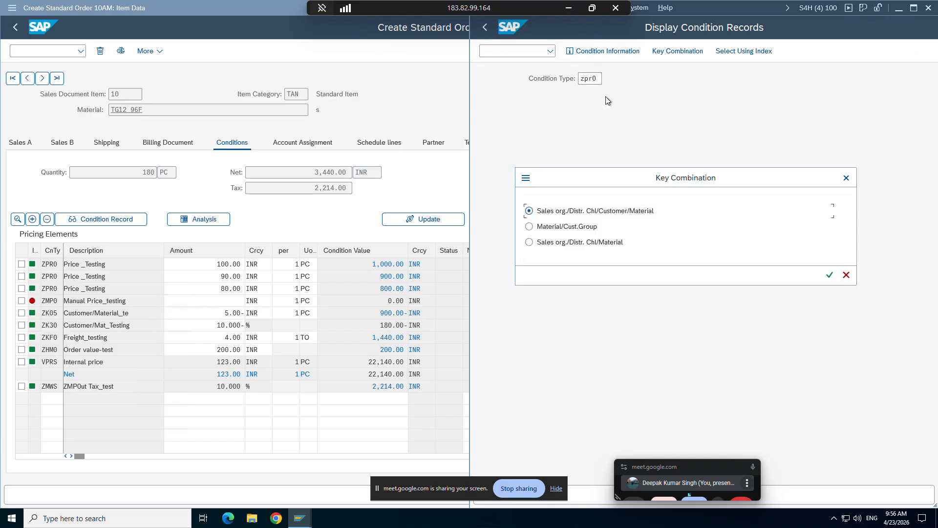
key(Return)
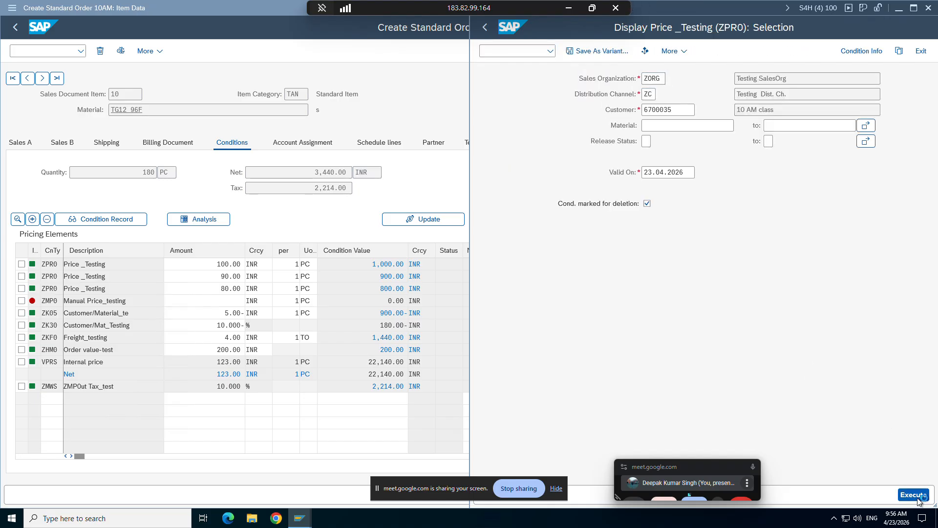
click(914, 495)
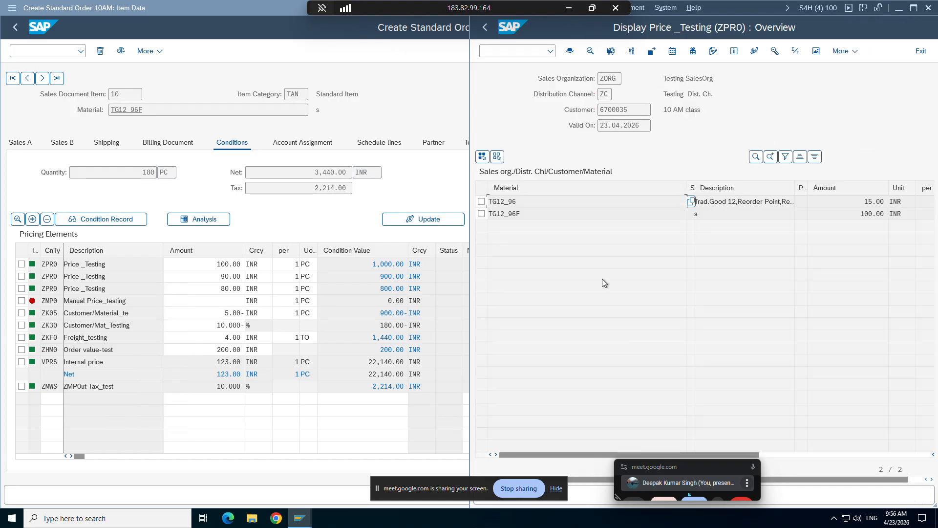
click(516, 219)
double_click(516, 215)
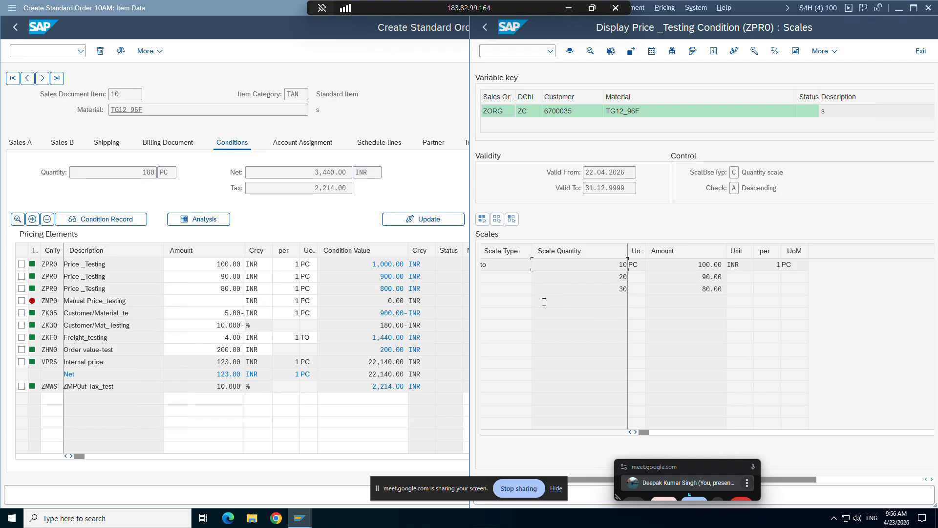
Set the order quantity of item 10 to 35 and open the item's pricing conditions
click(15, 28)
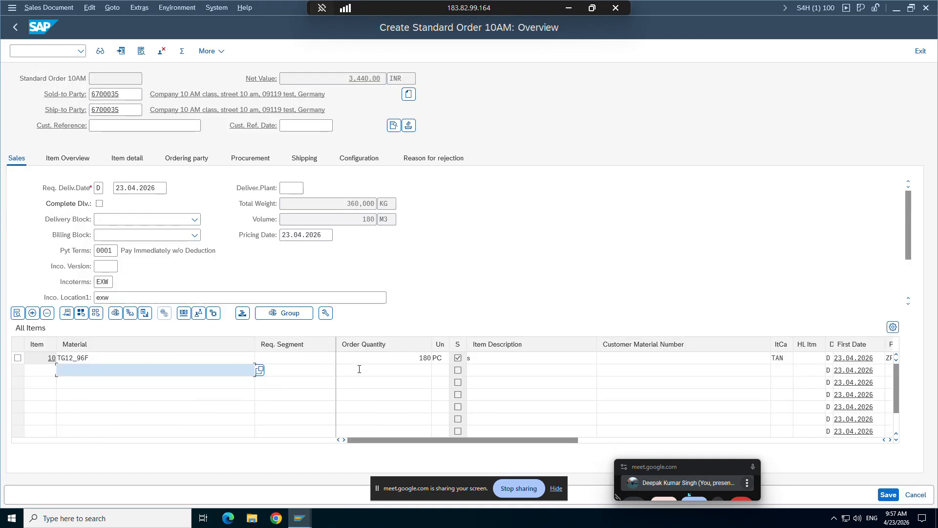
click(410, 361)
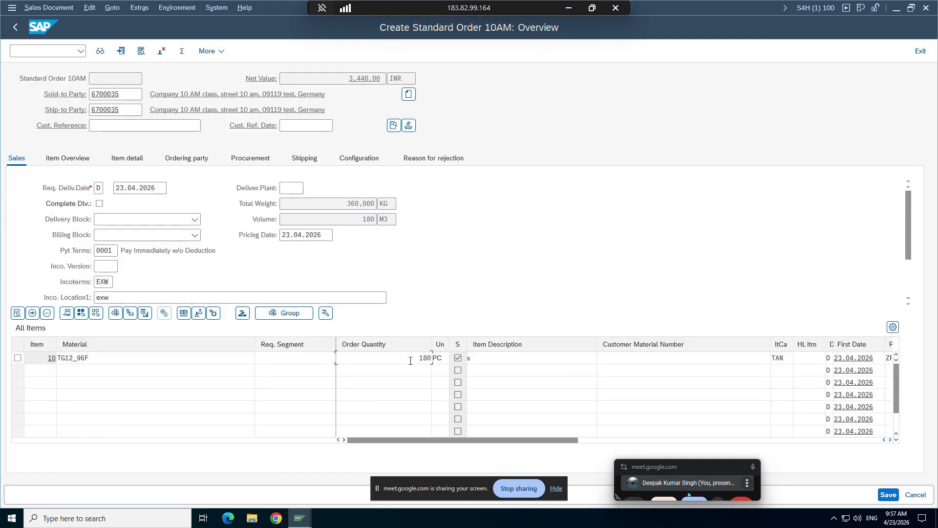
double_click(410, 360)
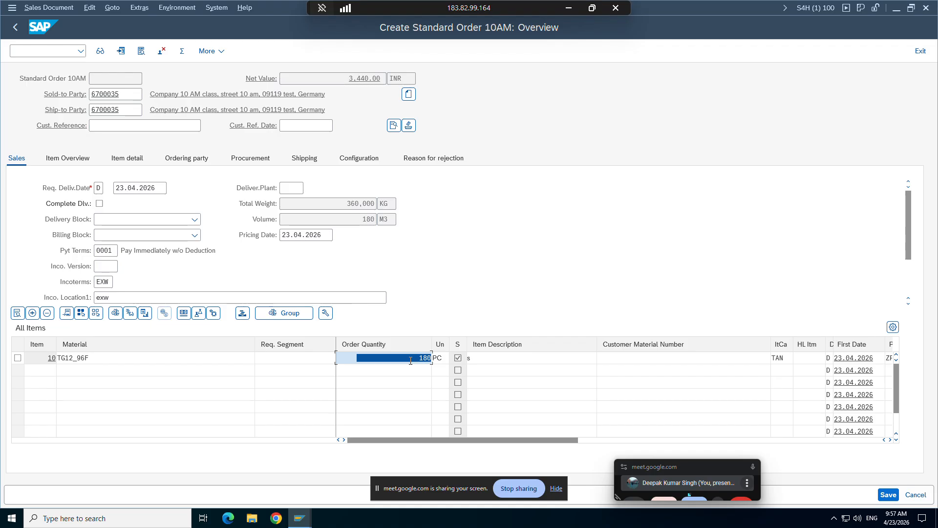
text(35)
key(Return)
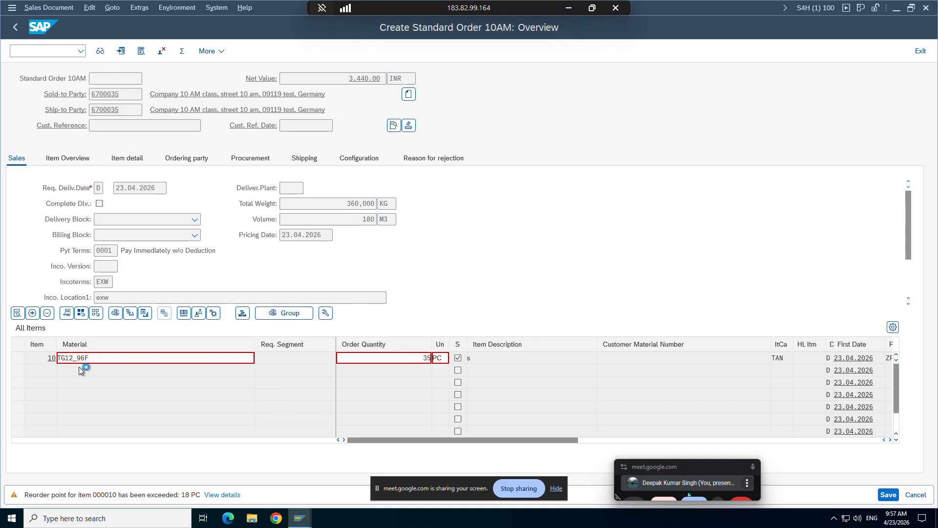
key(Return)
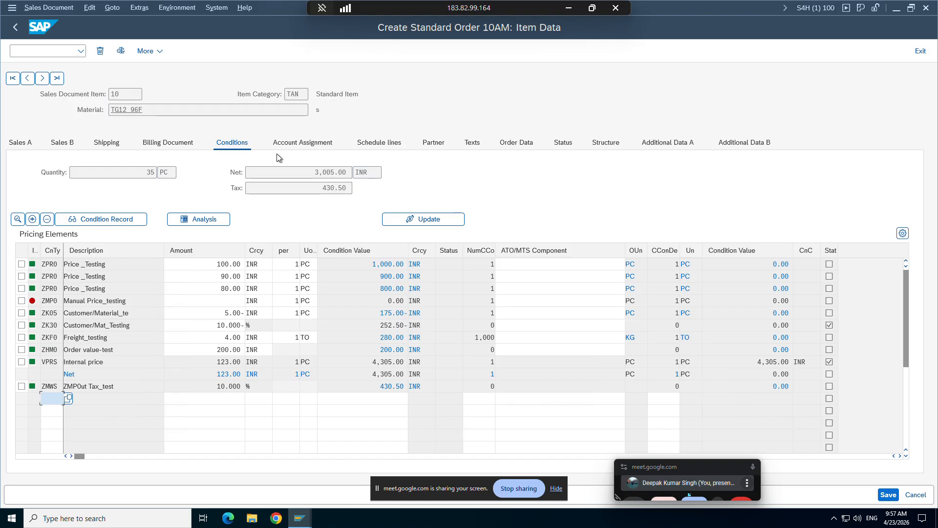
Compare the ZPR0 scale levels in the condition record with the three ZPR0 condition values in the order
mouse_move(299, 518)
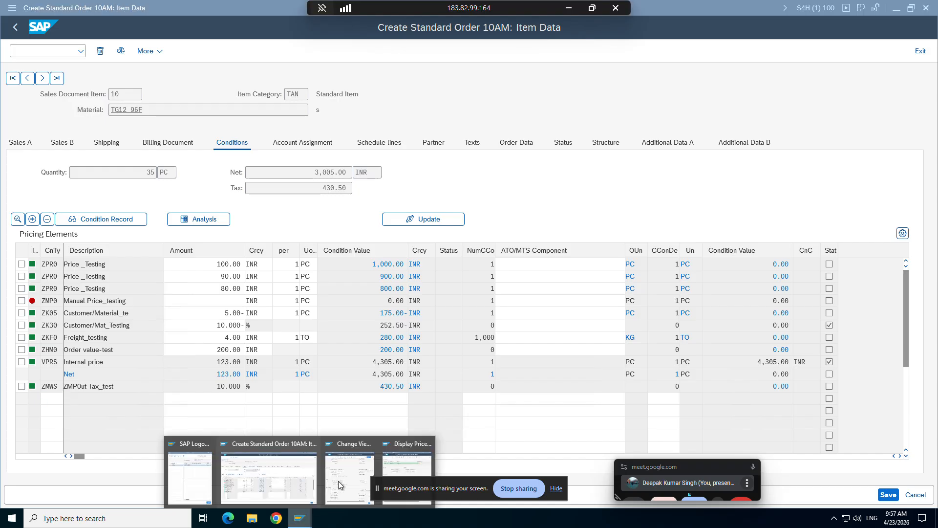
click(396, 464)
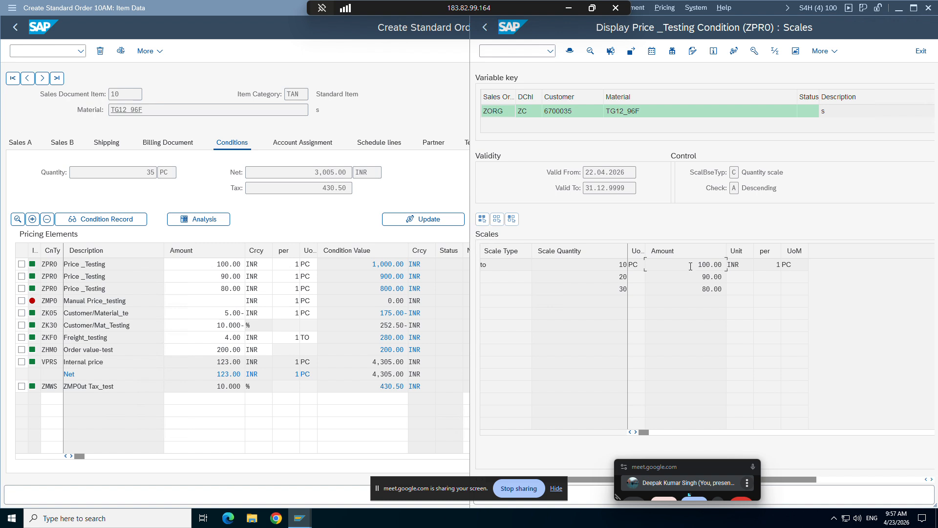
drag(692, 266, 727, 265)
click(727, 268)
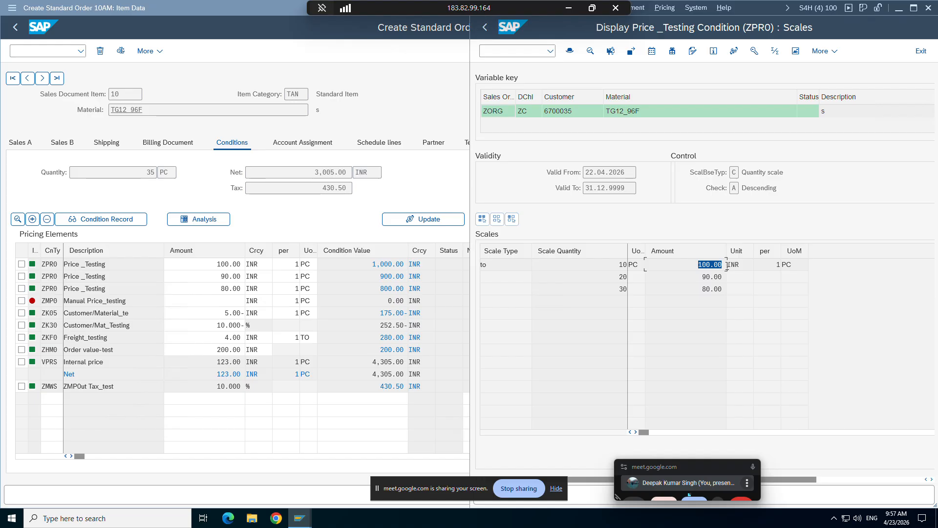
click(727, 267)
click(643, 268)
click(700, 264)
drag(357, 254, 358, 254)
drag(700, 278, 726, 277)
click(728, 281)
click(374, 290)
drag(374, 289, 408, 290)
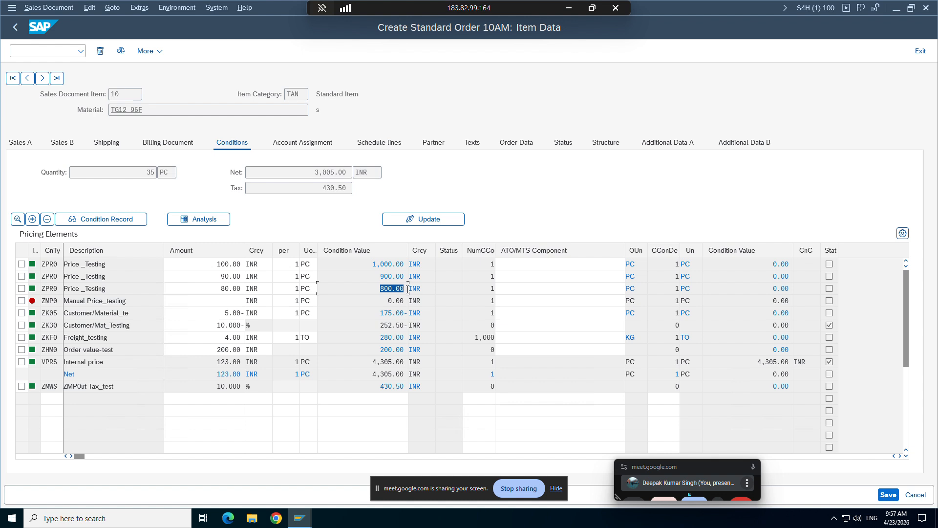
click(330, 282)
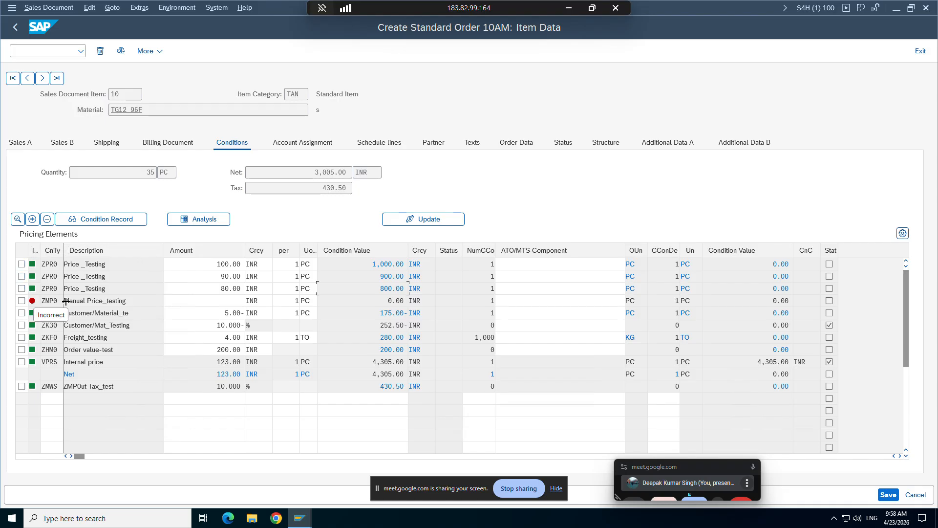
mouse_move(302, 520)
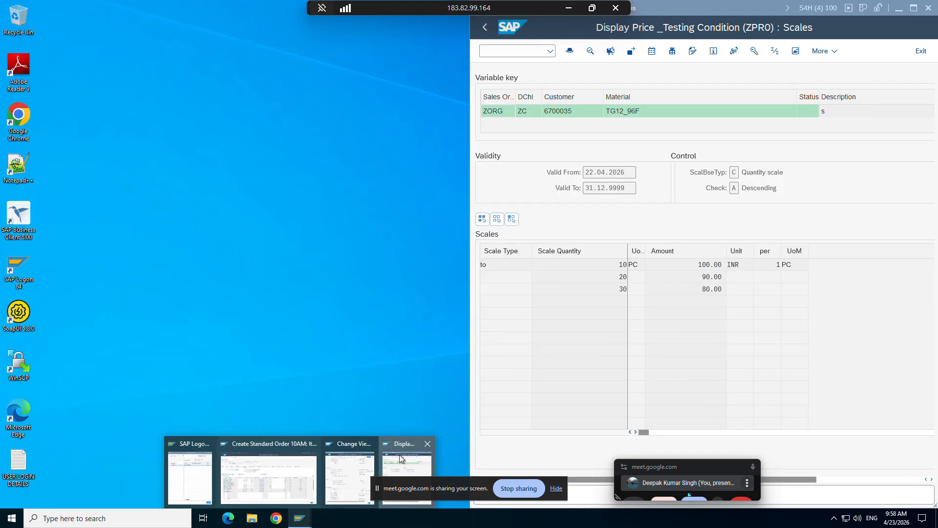
click(400, 454)
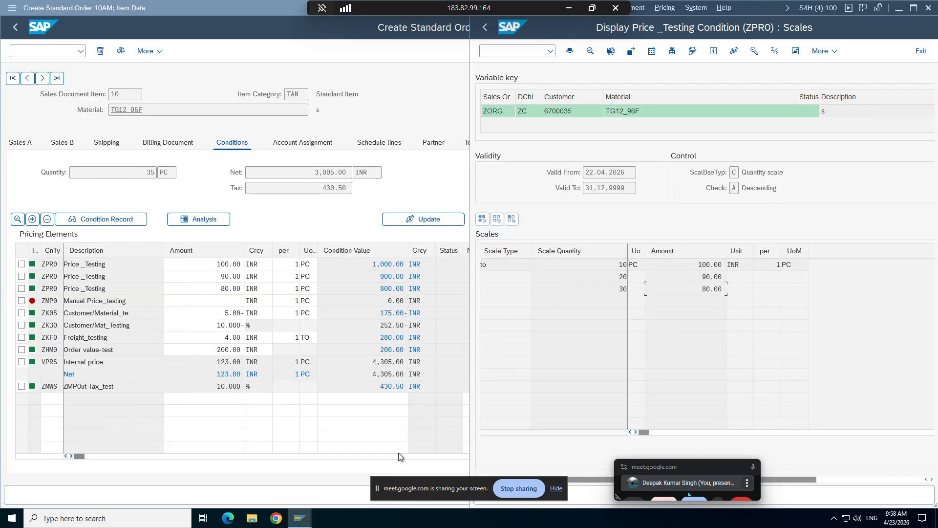
Change the order quantity of item 10 to 135 and reopen the item's pricing conditions
click(172, 183)
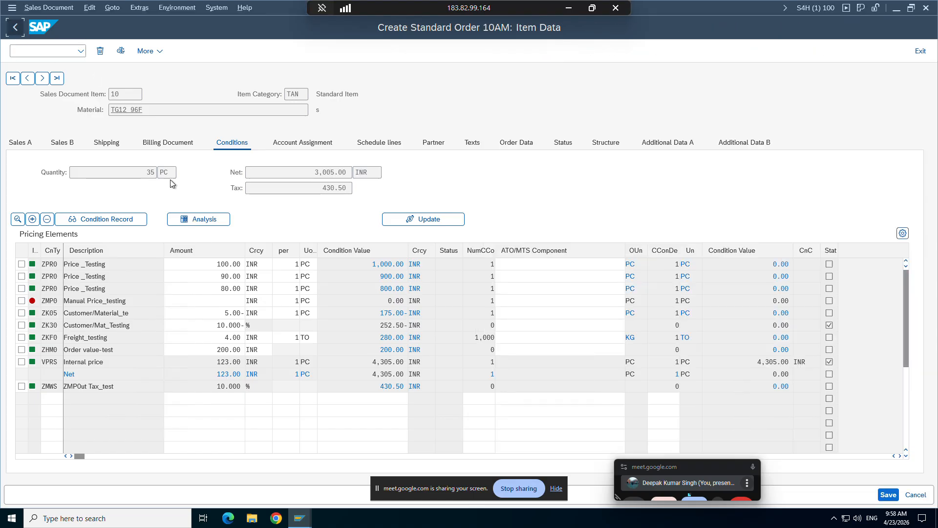
key(F3)
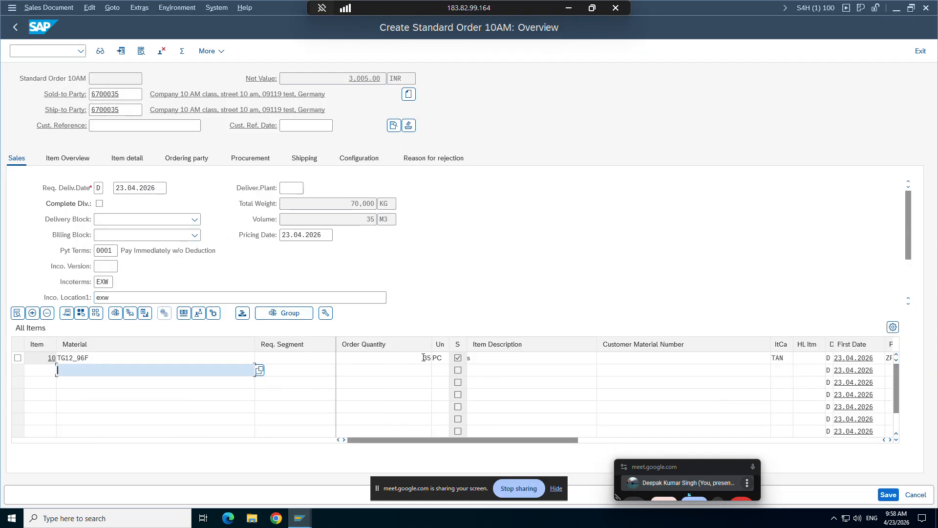
click(423, 358)
text(1)
key(Return)
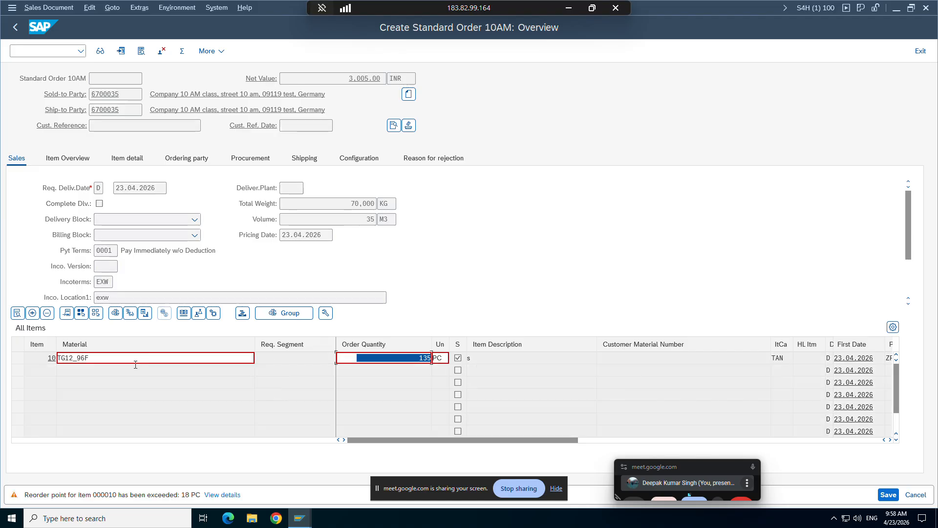
double_click(94, 360)
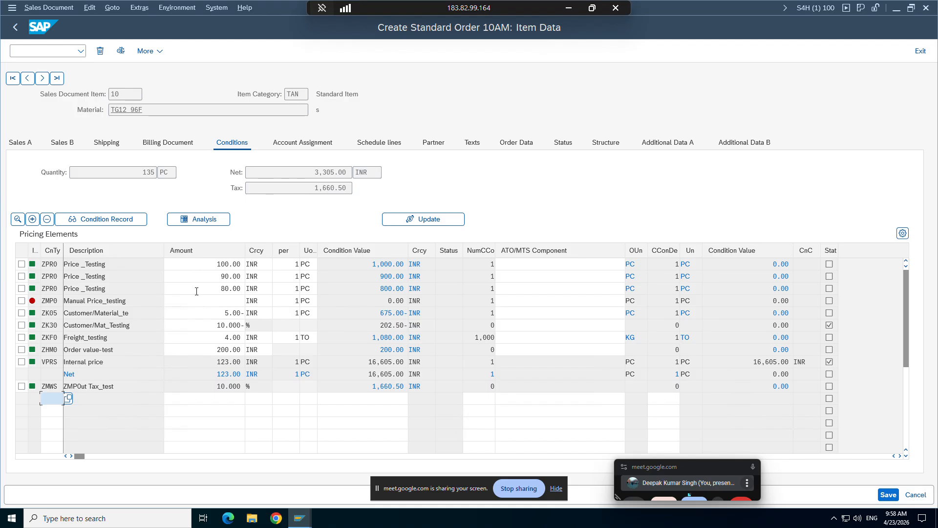
Examine the scale type, each scale quantity and its amount in the ZPR0 condition record beside the order
mouse_move(299, 518)
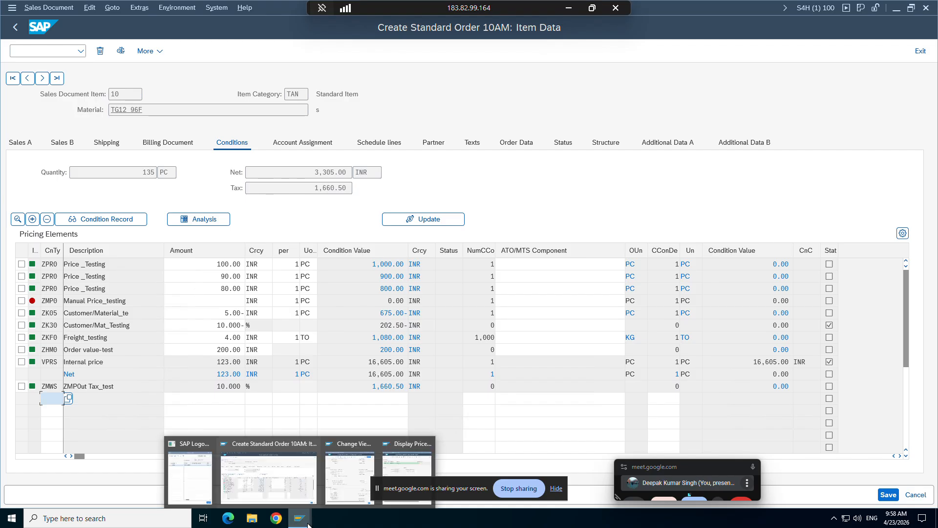
click(409, 459)
click(610, 293)
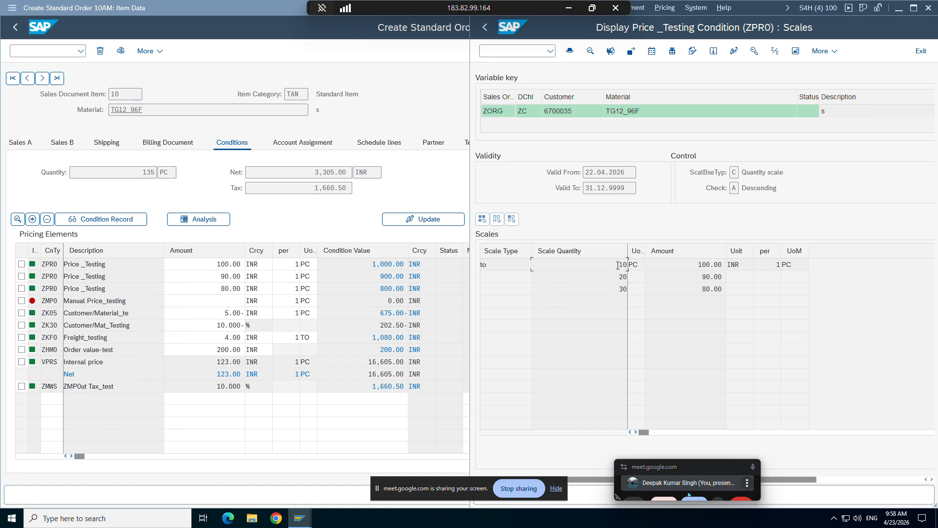
double_click(707, 266)
click(492, 268)
click(564, 263)
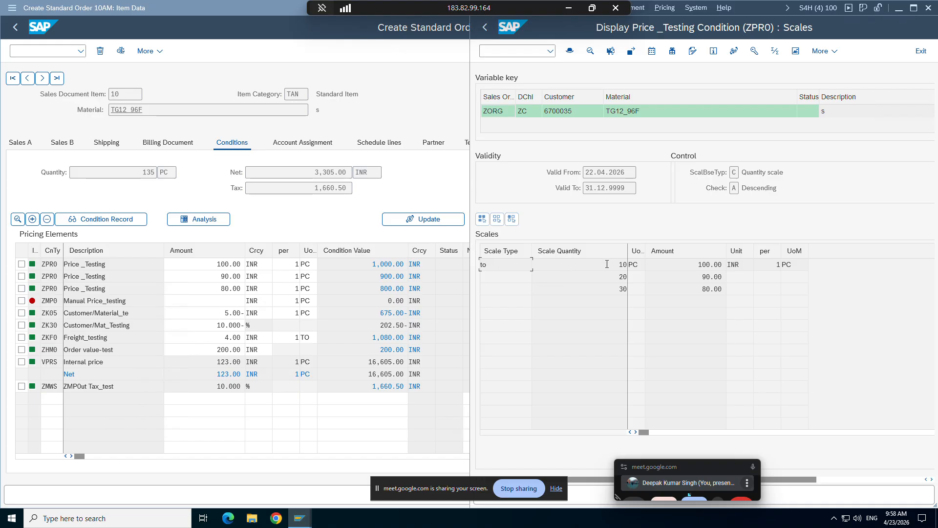
click(683, 267)
drag(616, 278, 628, 278)
click(628, 280)
click(705, 279)
click(622, 291)
click(705, 290)
click(682, 305)
Check the three ZPR0 amounts in the order against the scale type and levels of the condition record
click(205, 242)
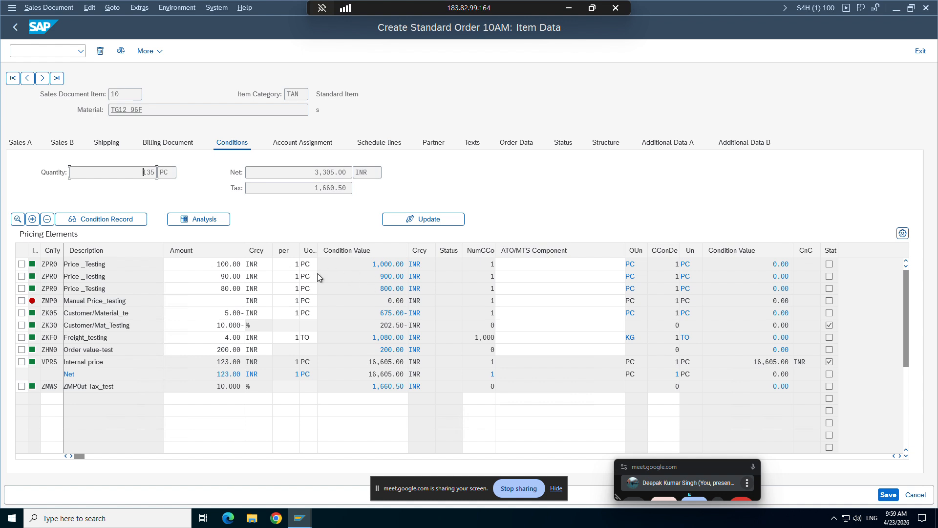
click(225, 265)
click(230, 277)
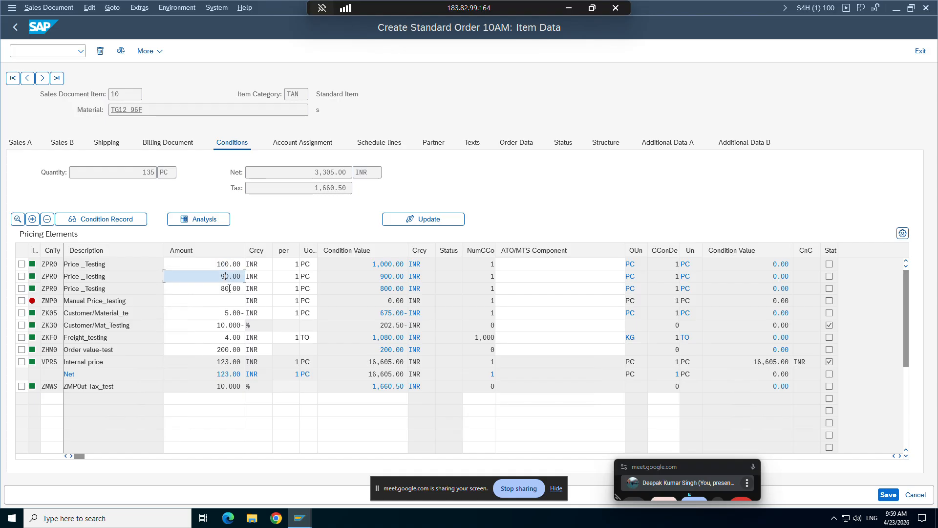
click(229, 288)
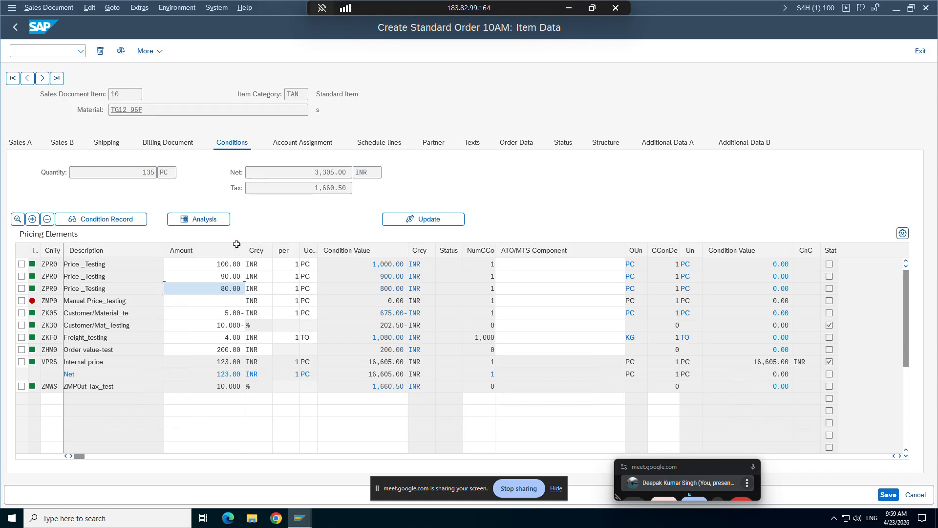
click(299, 517)
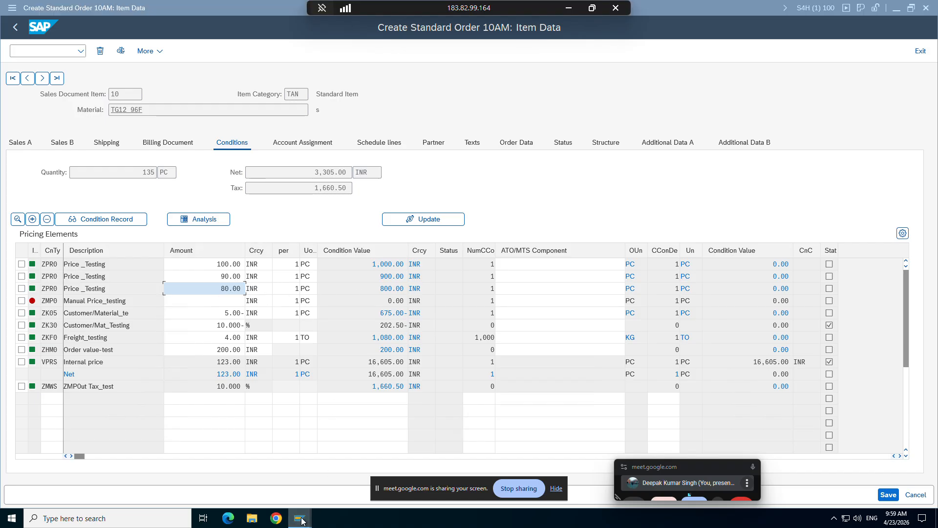
click(399, 463)
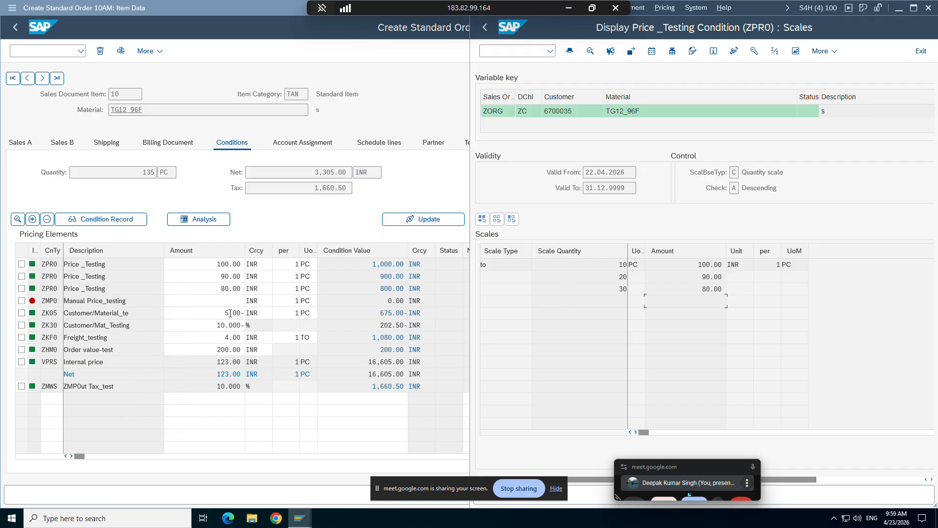
double_click(478, 266)
click(479, 266)
Leave the remote SAP session, switch to Details1.xlsx in Excel and select the scale table in K23:M25
click(569, 12)
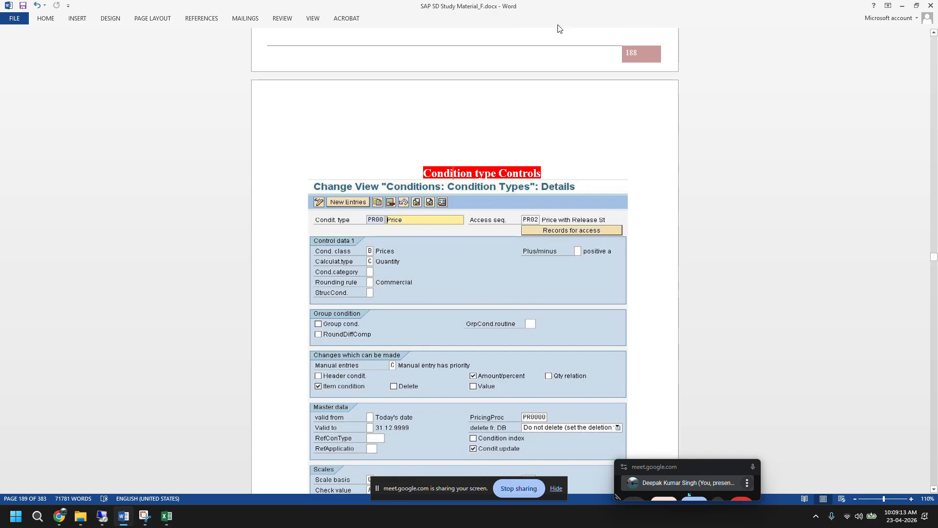
click(170, 517)
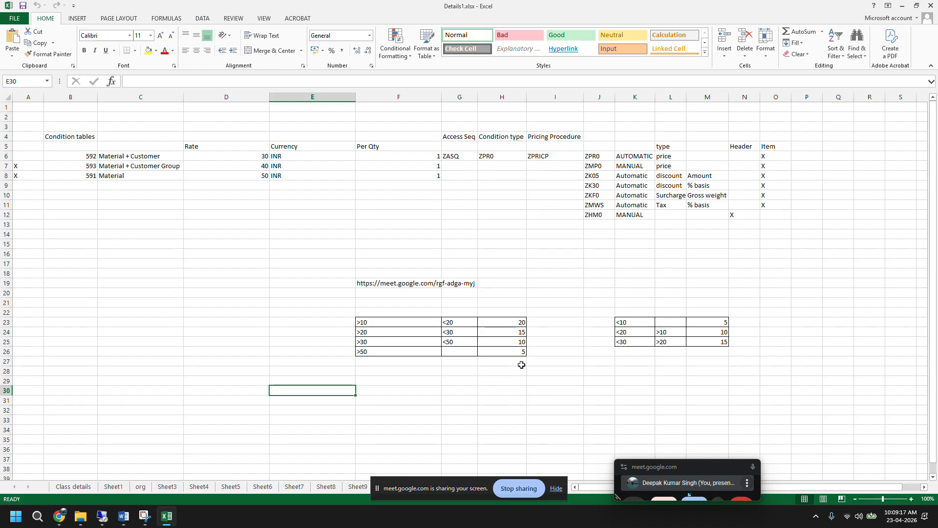
drag(632, 325, 702, 344)
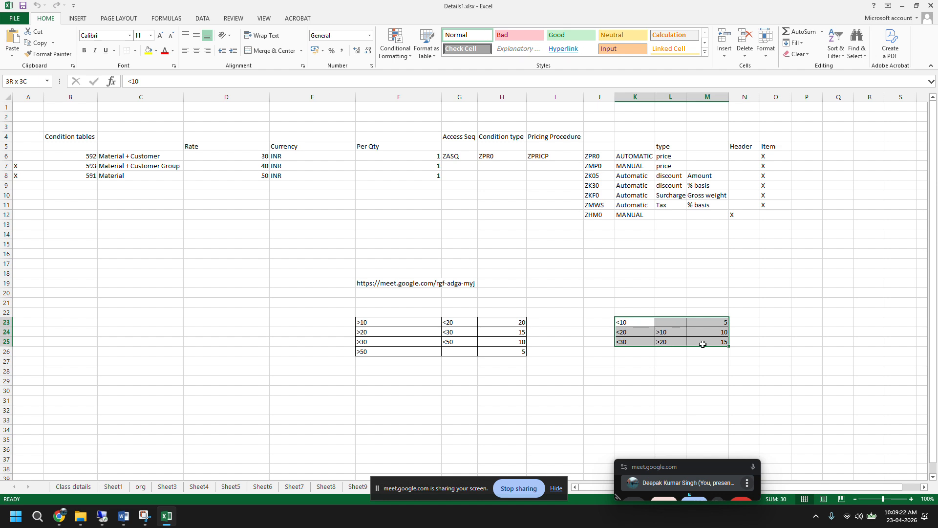
Replace the amounts in M23:M25 of the K23:M25 scale table with 100, 90 and 80
click(630, 322)
click(707, 323)
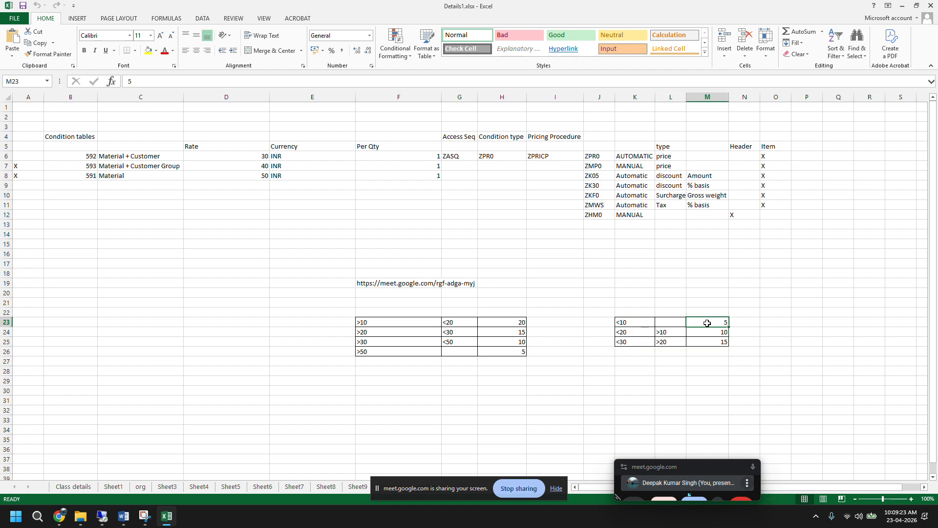
text(100)
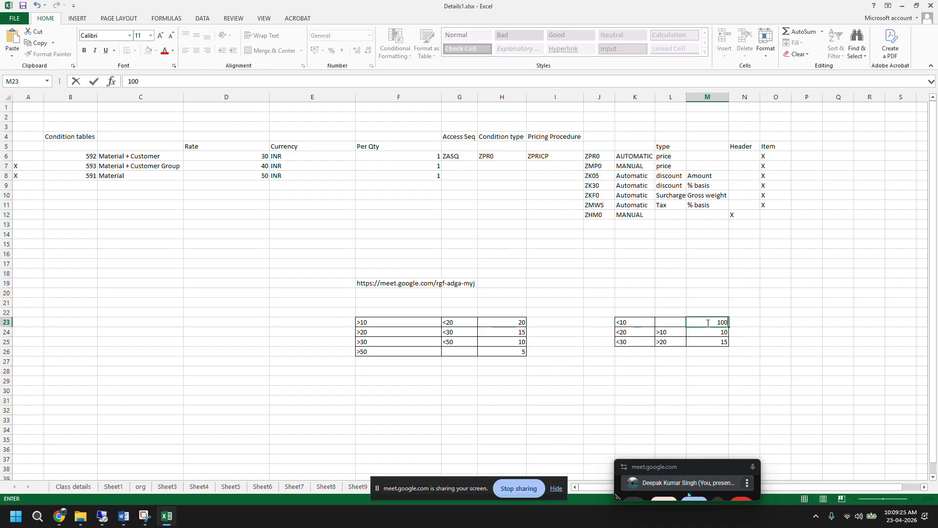
key(Return)
text(90)
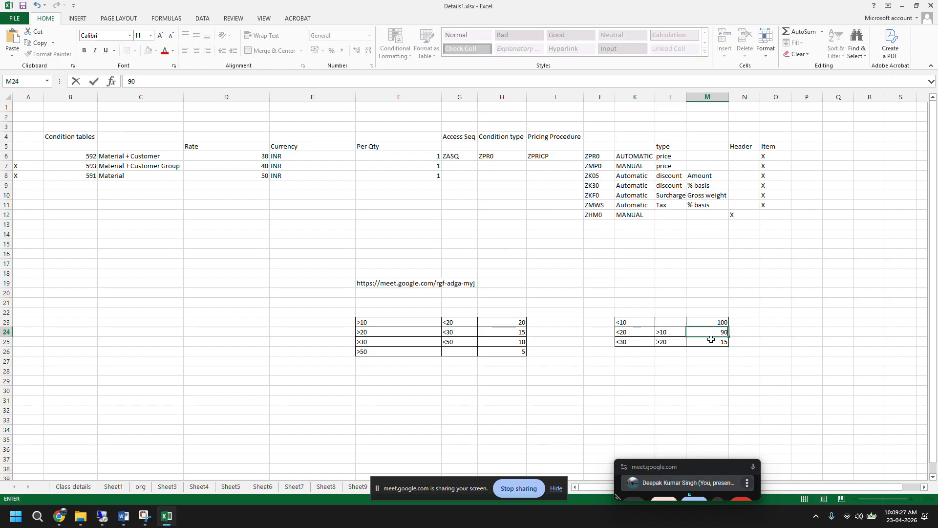
key(Return)
text(80)
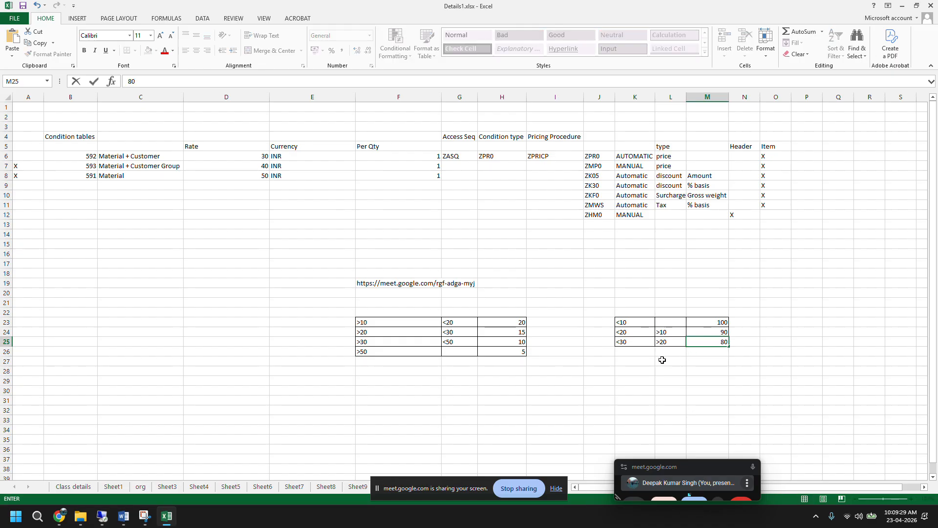
click(638, 353)
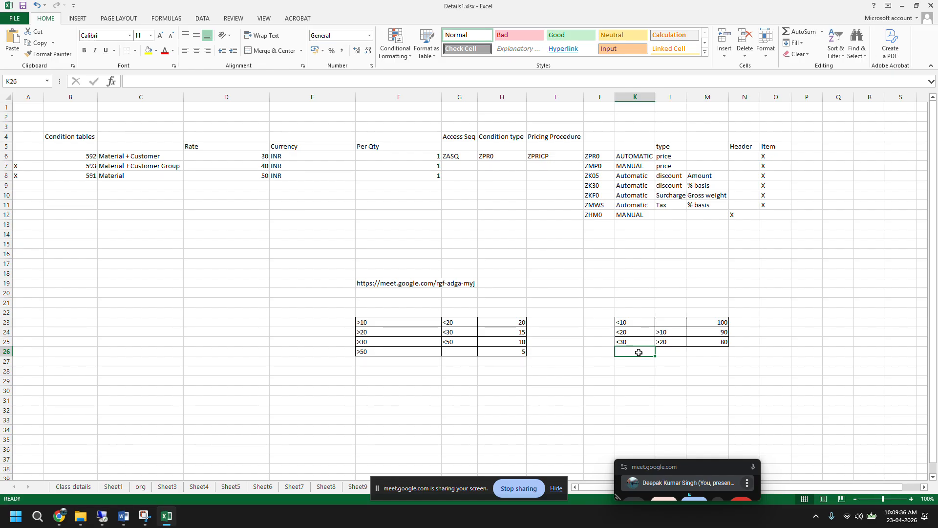
Compare the scale table in K23:M25 and the empty rows below it with the scale levels in F23:G26
click(686, 351)
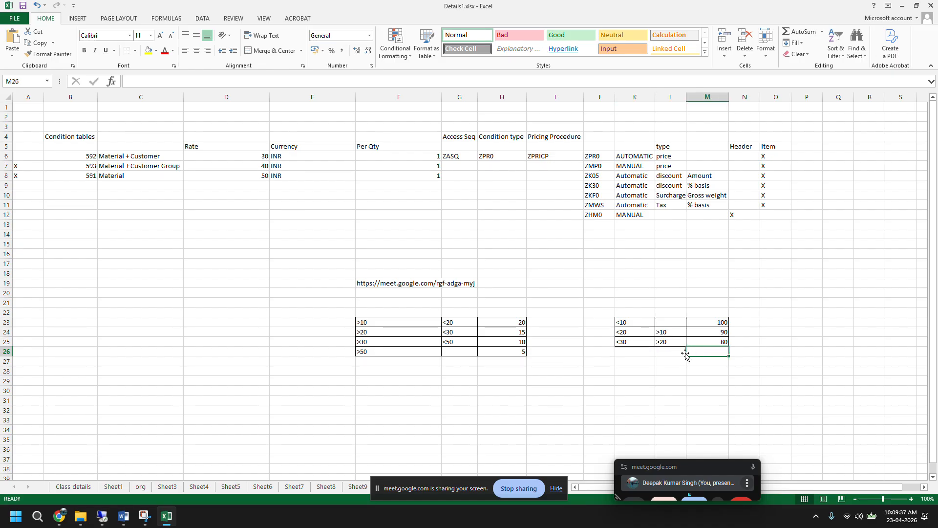
click(642, 351)
drag(642, 351, 717, 380)
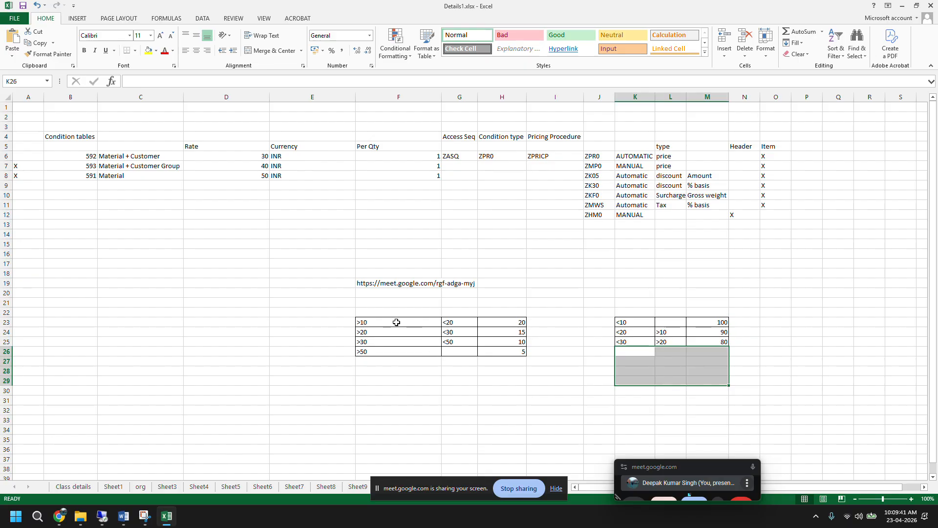
click(371, 315)
drag(372, 317, 459, 350)
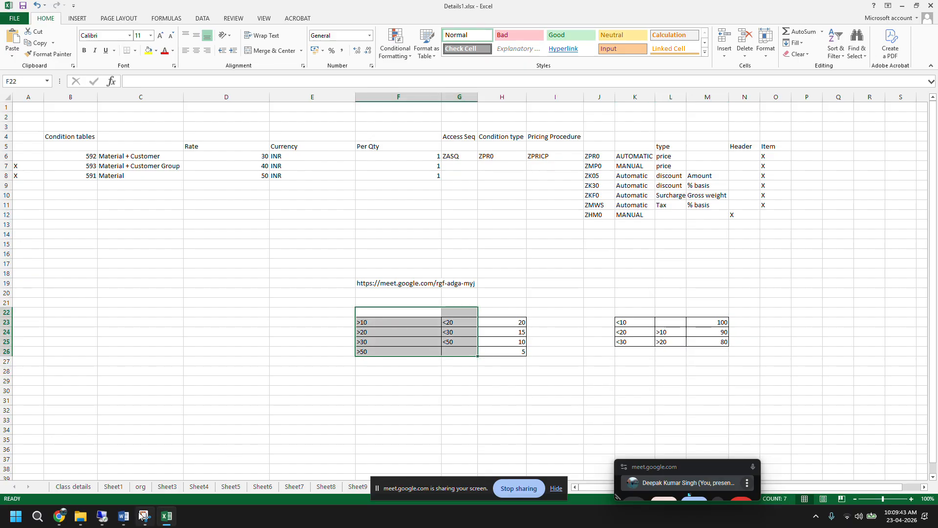
Switch to the remote SAP session, open the Scale Type value list of condition type ZPR0 and examine its options
click(103, 520)
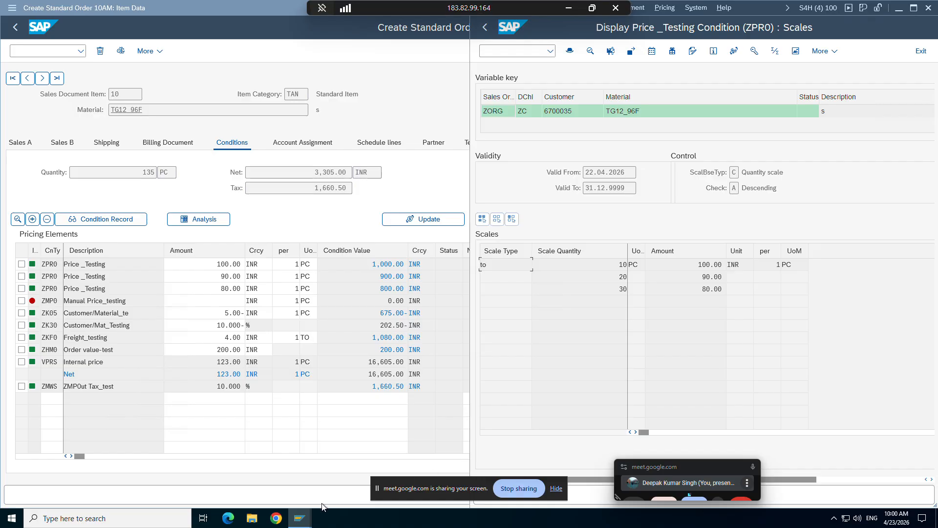
mouse_move(292, 521)
click(348, 471)
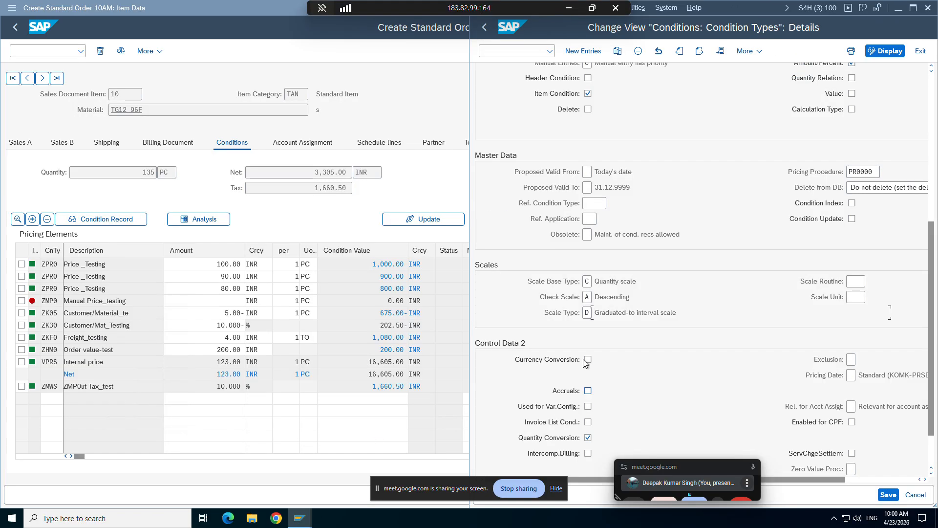
click(600, 313)
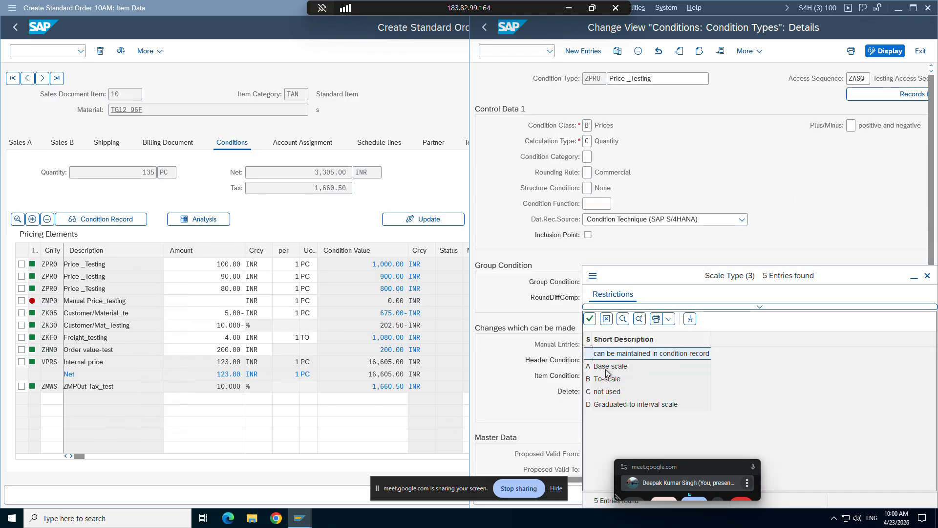
key(Down)
key(Down)
key(Down)
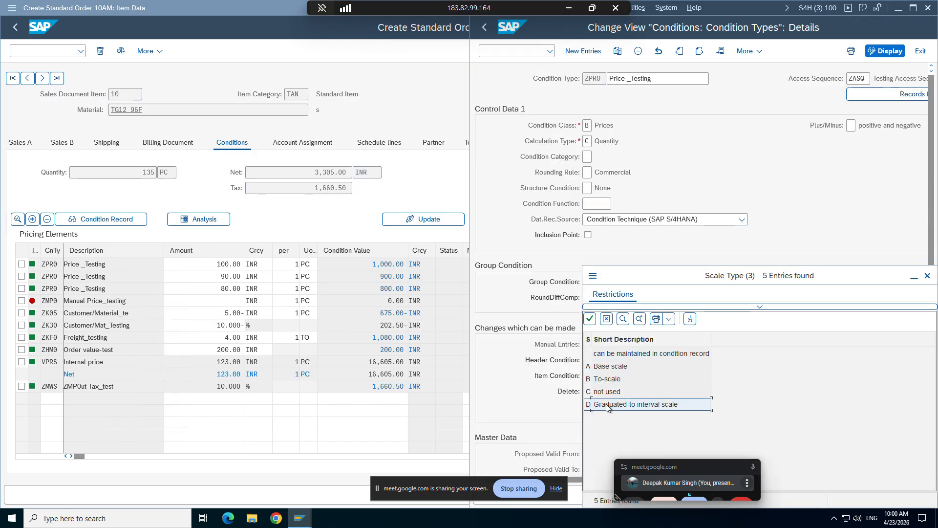
click(610, 372)
click(607, 379)
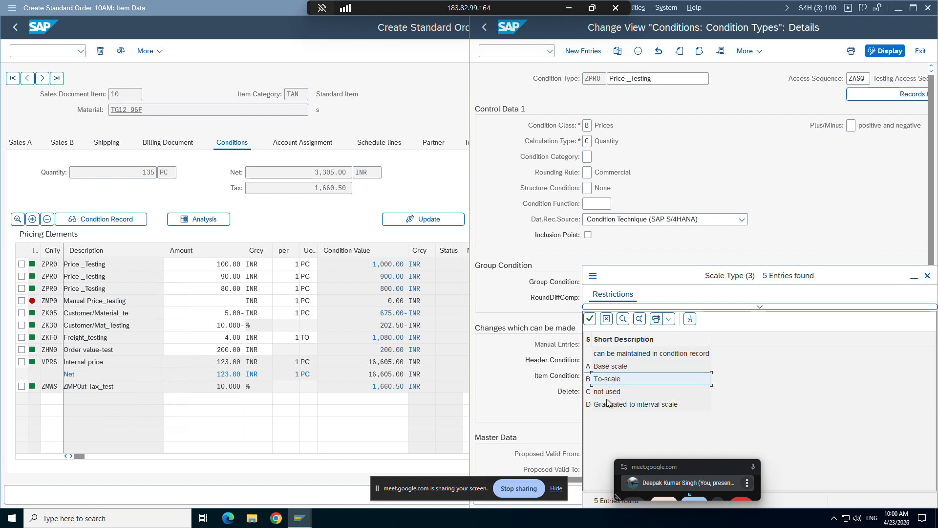
click(605, 400)
click(605, 370)
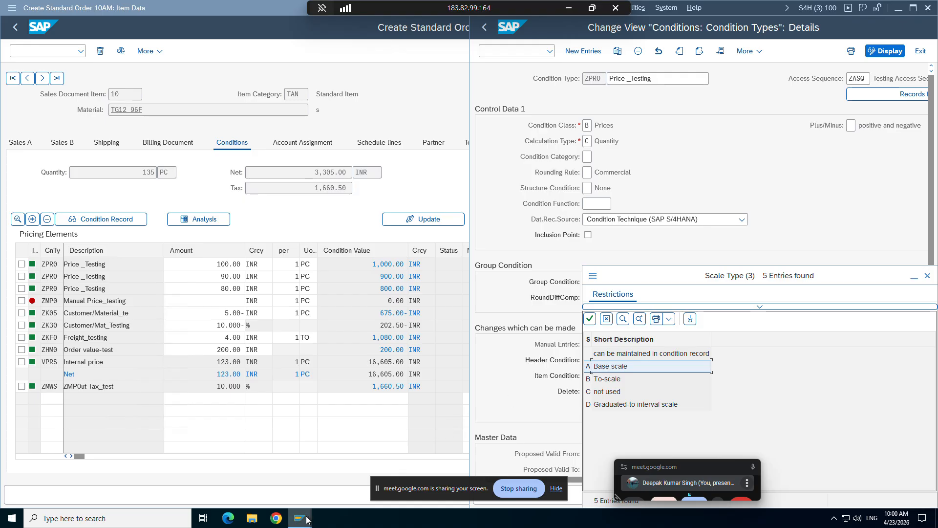
Switch to the ZPR0 condition record window, maximize it and go back from the scales to the overview
mouse_move(300, 518)
click(386, 469)
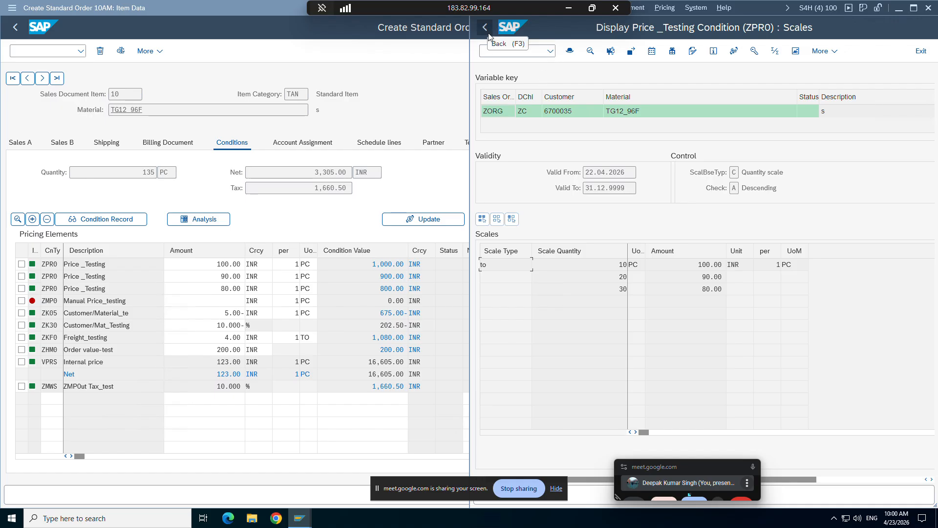
click(913, 8)
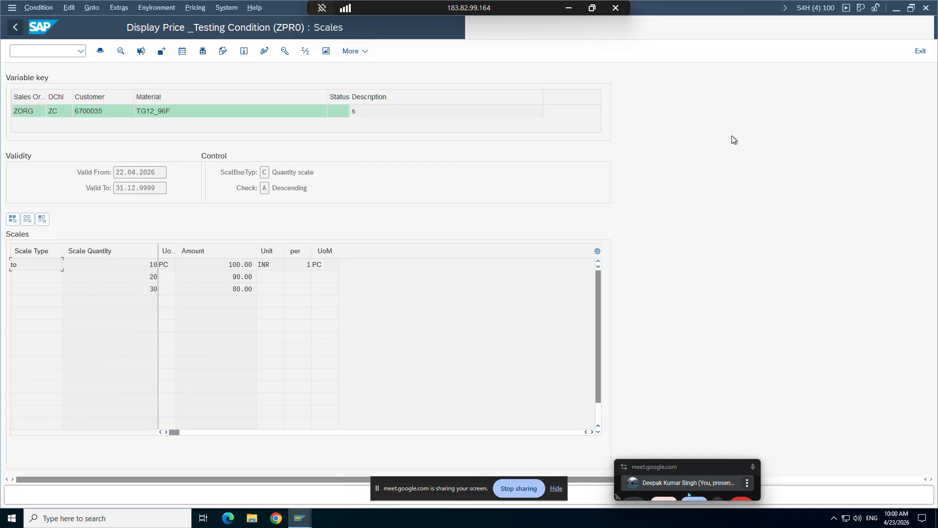
click(15, 27)
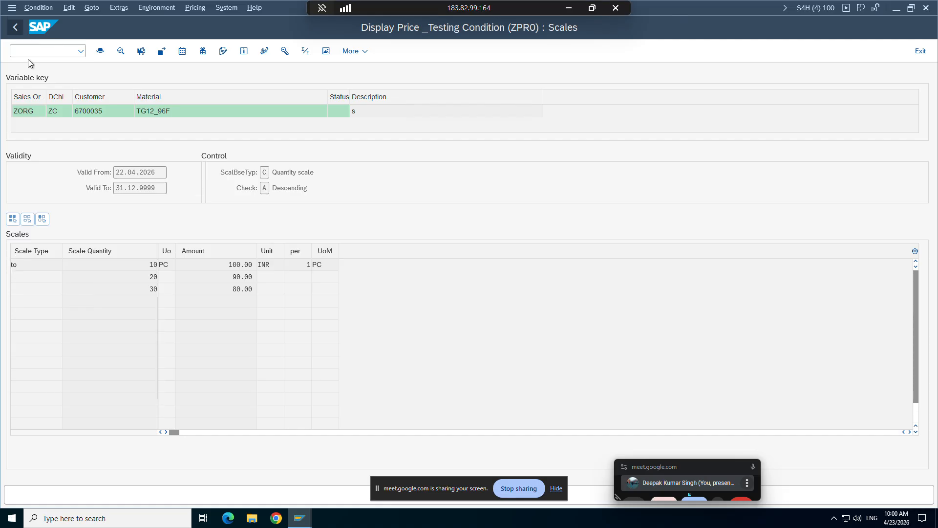
key(F3)
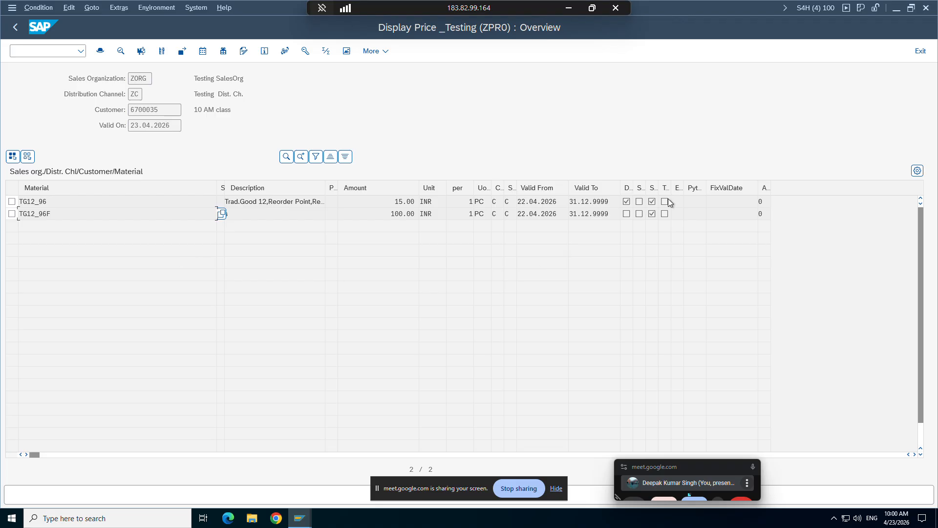
Widen the Deletion column and check the deletion indicators of the TG12_96 and TG12_96F records
drag(632, 187, 712, 187)
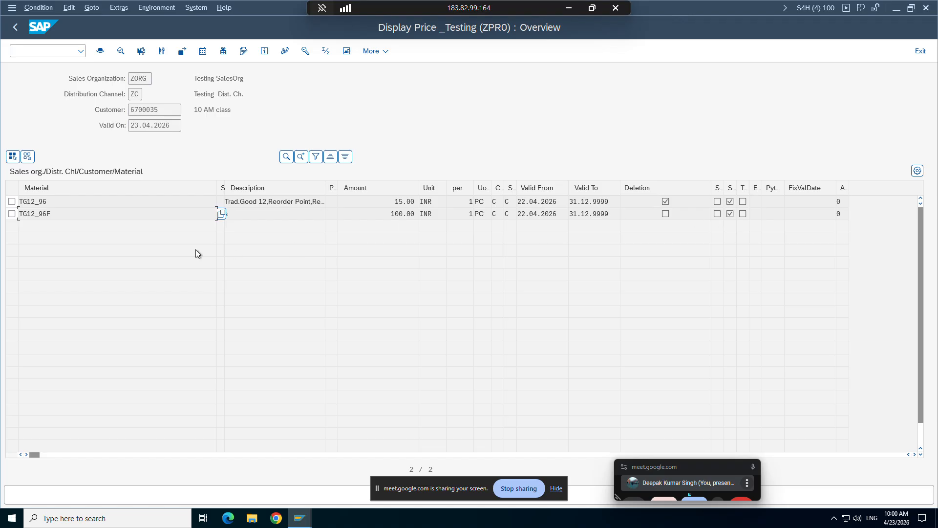
click(12, 202)
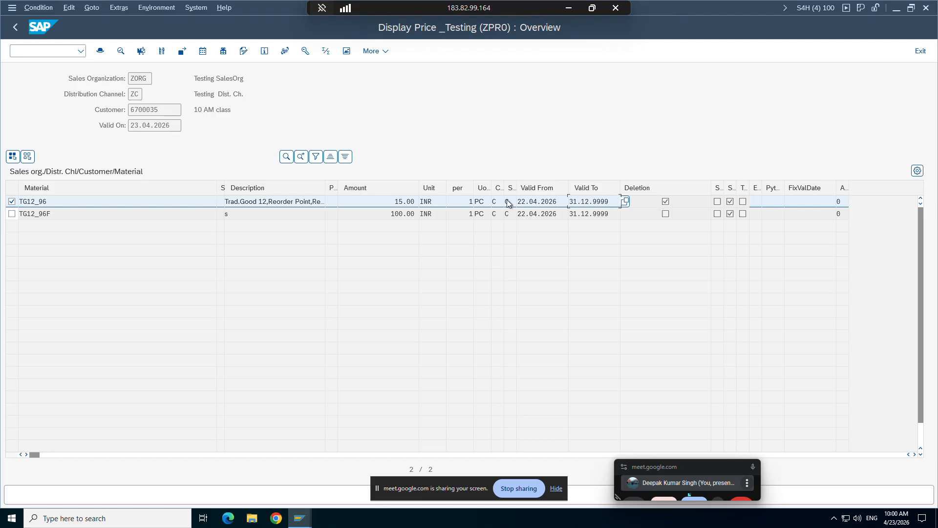
drag(490, 201, 491, 200)
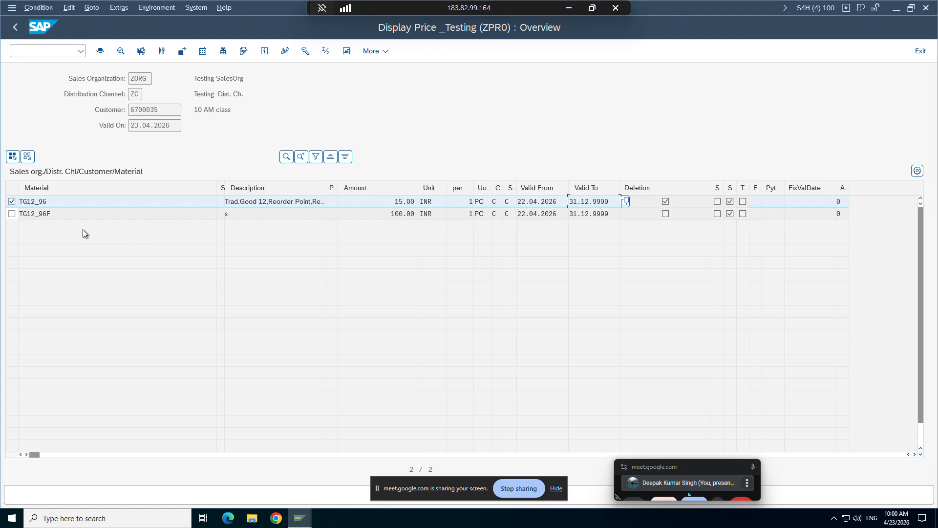
click(12, 214)
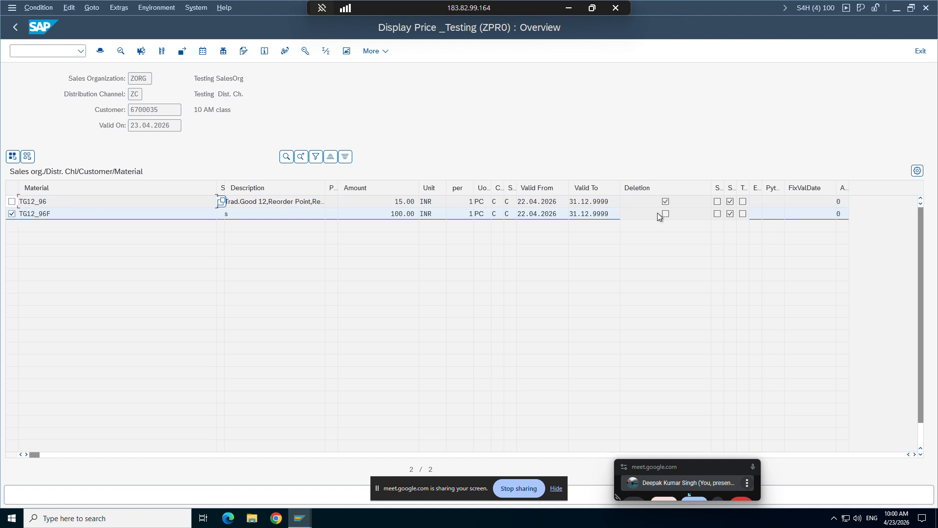
Switch the ZPR0 condition records to change mode and execute the selection for sales organization ZORG and distribution channel ZC
click(47, 55)
click(39, 8)
click(38, 52)
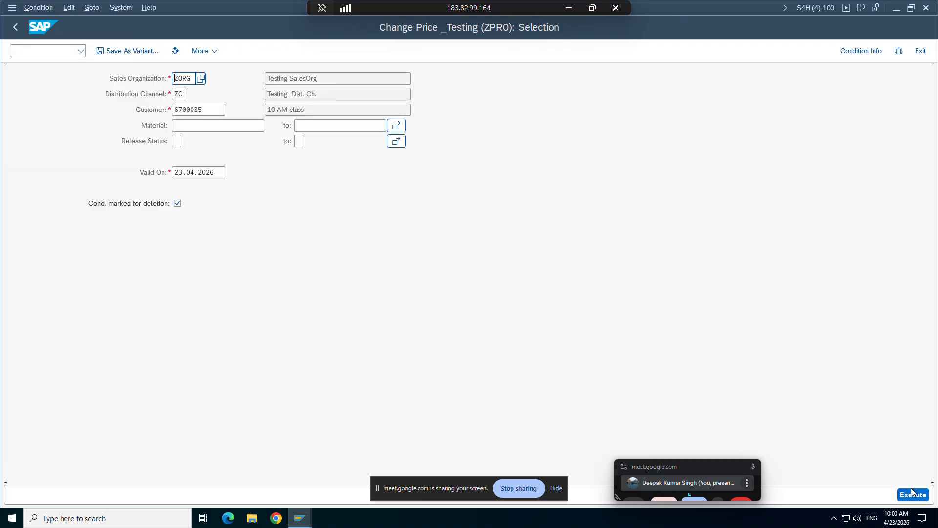
click(911, 494)
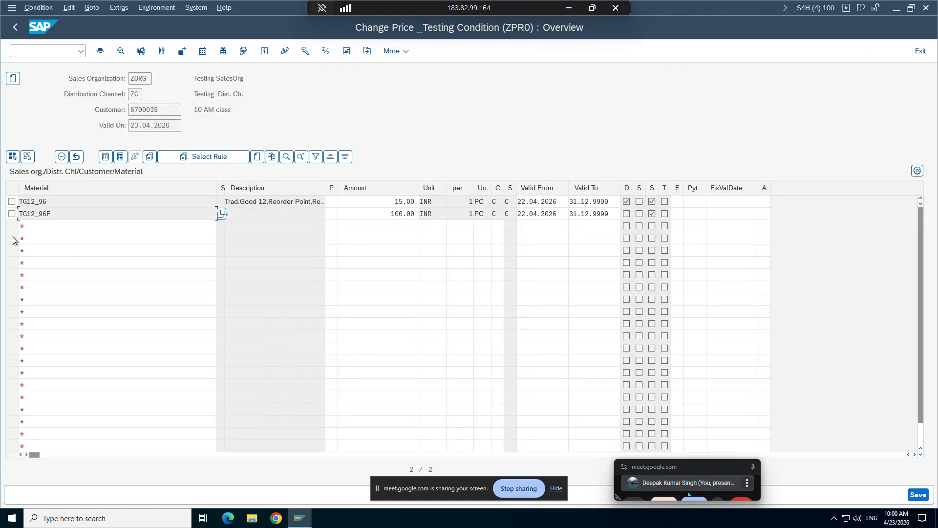
Mark the ZPR0 condition record of material TG12_96F for deletion and save it
click(12, 213)
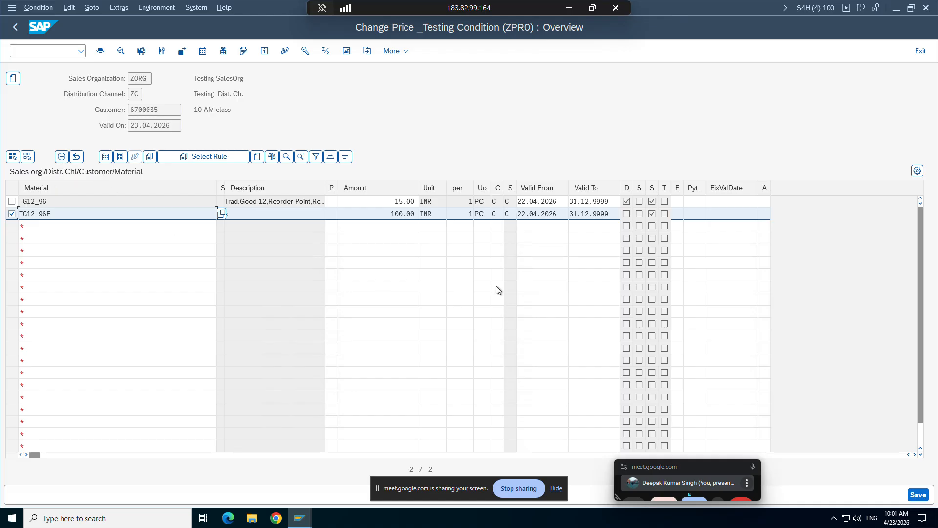
click(62, 161)
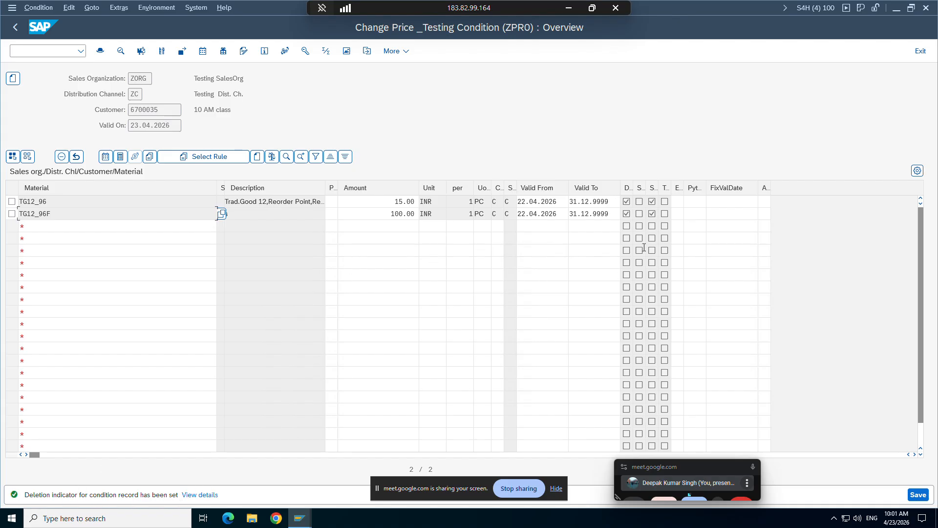
click(917, 495)
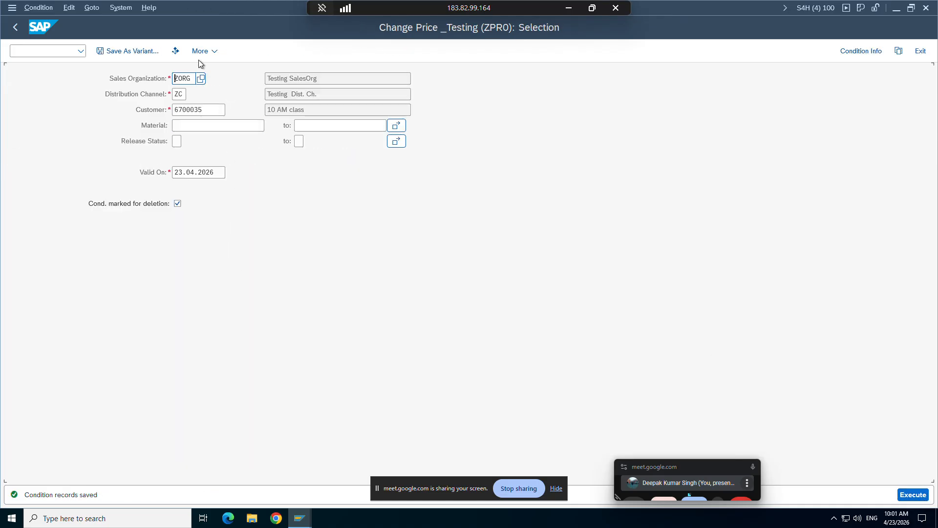
Return to the Scale Type value list of ZPR0 and compare the Base scale, To-scale and Graduated-to interval scale options
mouse_move(300, 518)
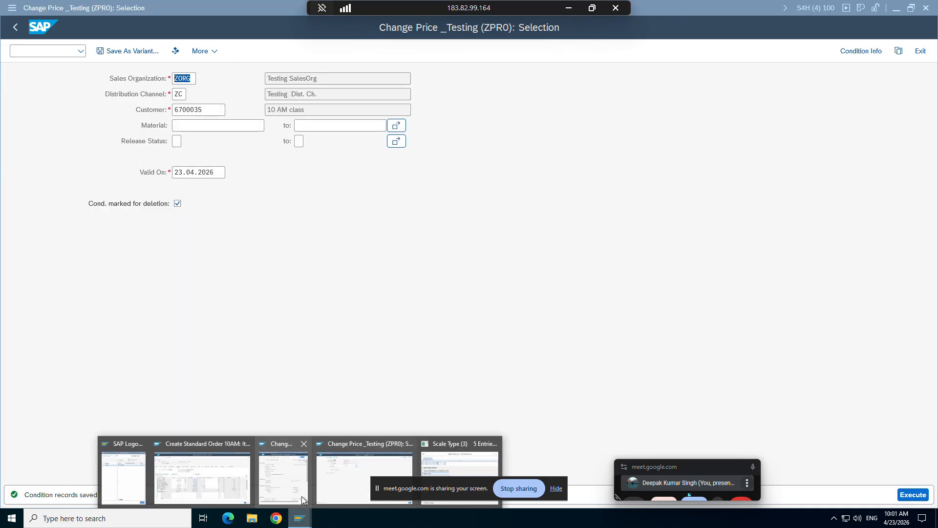
click(288, 471)
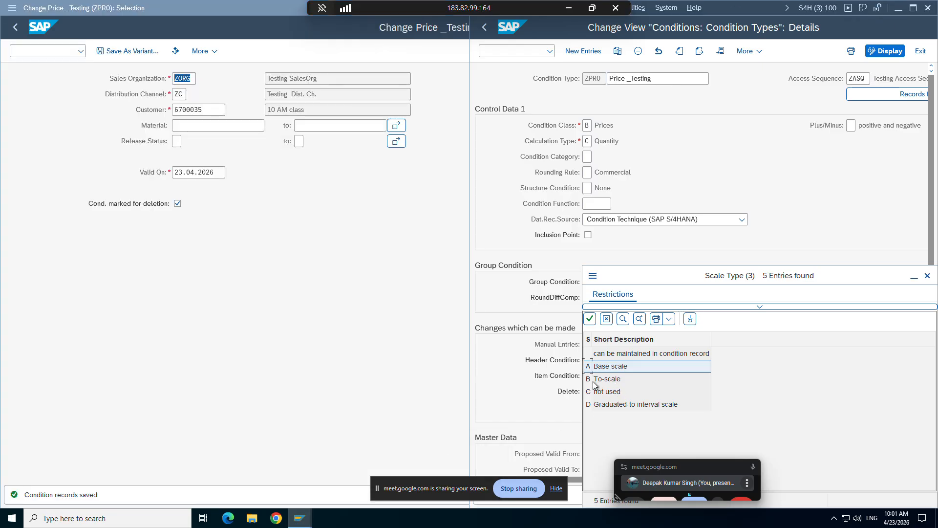
click(592, 385)
click(593, 404)
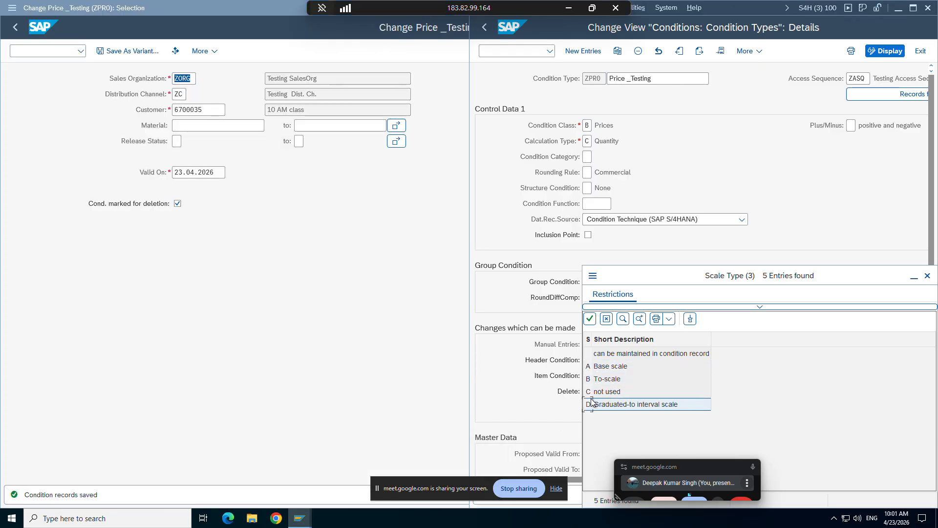
click(592, 367)
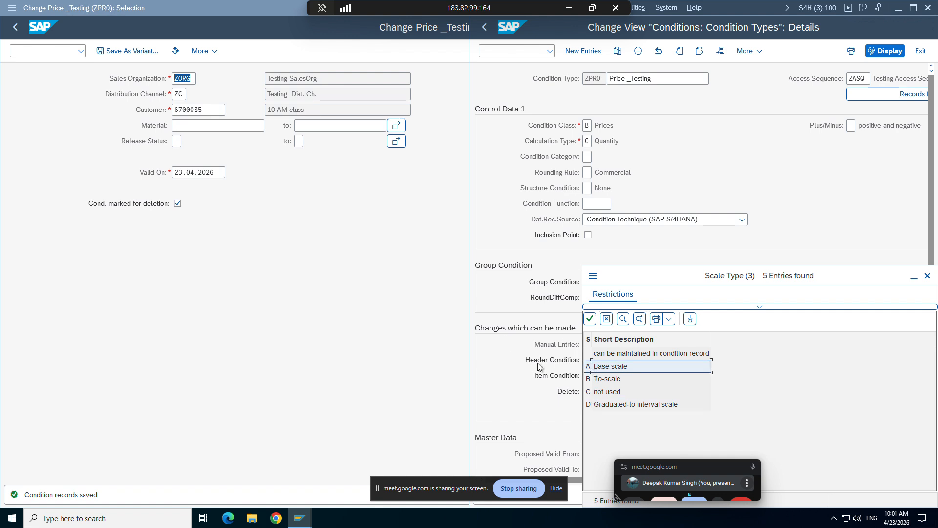
click(591, 380)
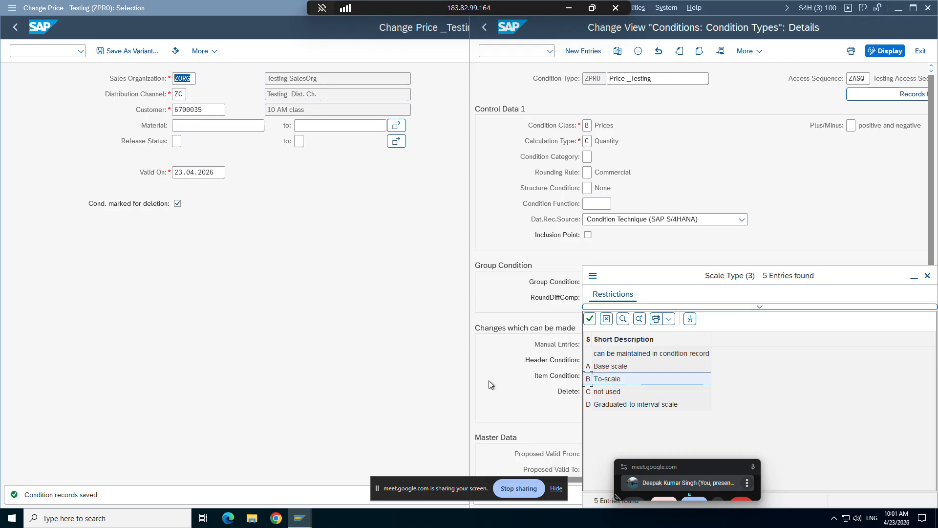
Leave the remote SAP session and compare the scale tables in F23:H26 and K23:M25 of Details1.xlsx in Excel
click(568, 8)
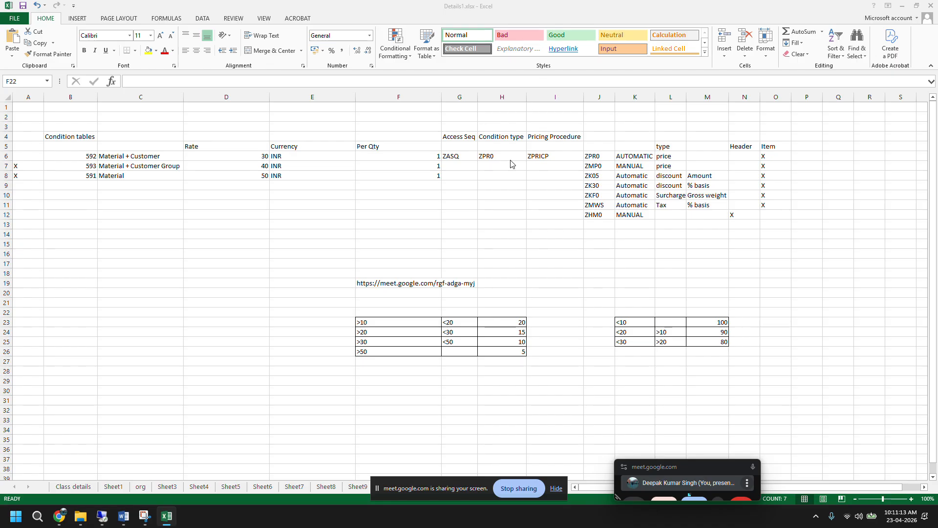
mouse_move(387, 311)
mouse_down()
mouse_move(444, 347)
mouse_move(494, 359)
mouse_up()
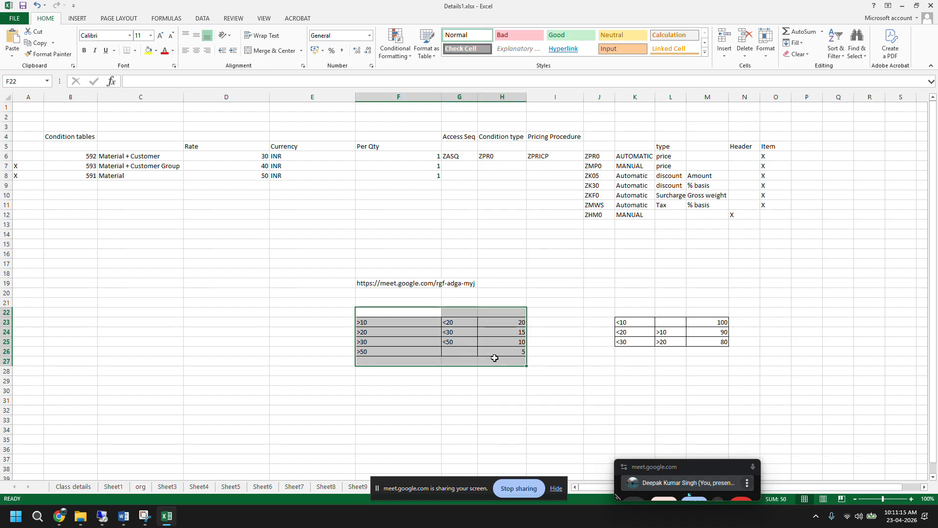
drag(608, 306, 737, 379)
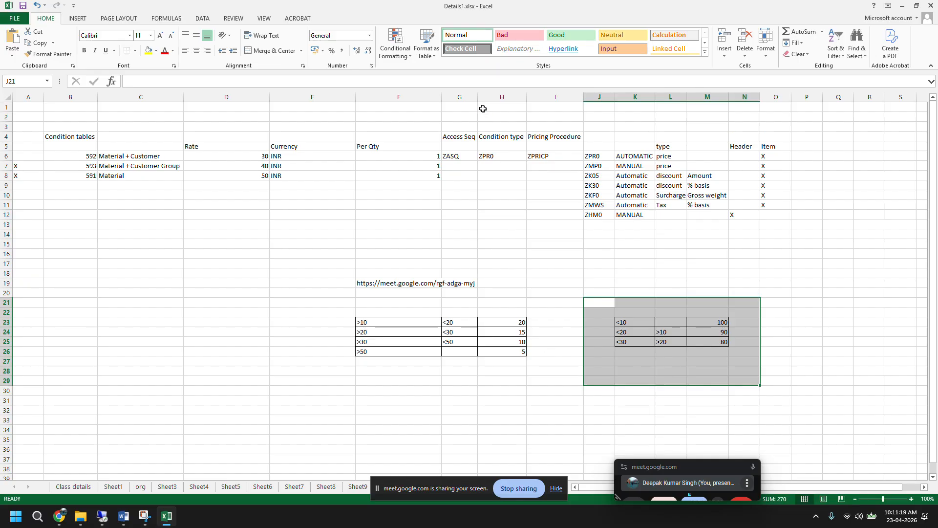
Switch to the remote SAP session and select the three ZPR0 price lines in the conditions of sales order item 10
click(103, 516)
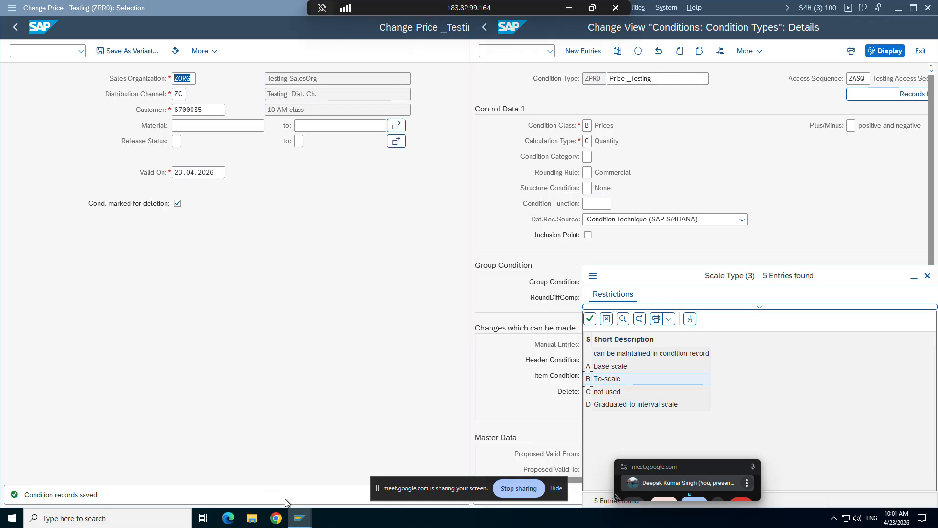
mouse_move(298, 517)
click(219, 476)
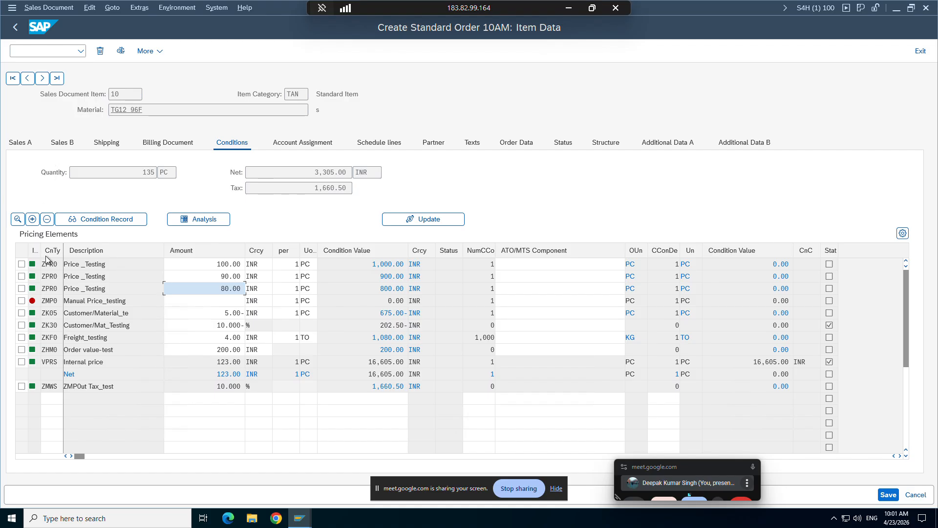
click(22, 264)
click(21, 276)
click(21, 289)
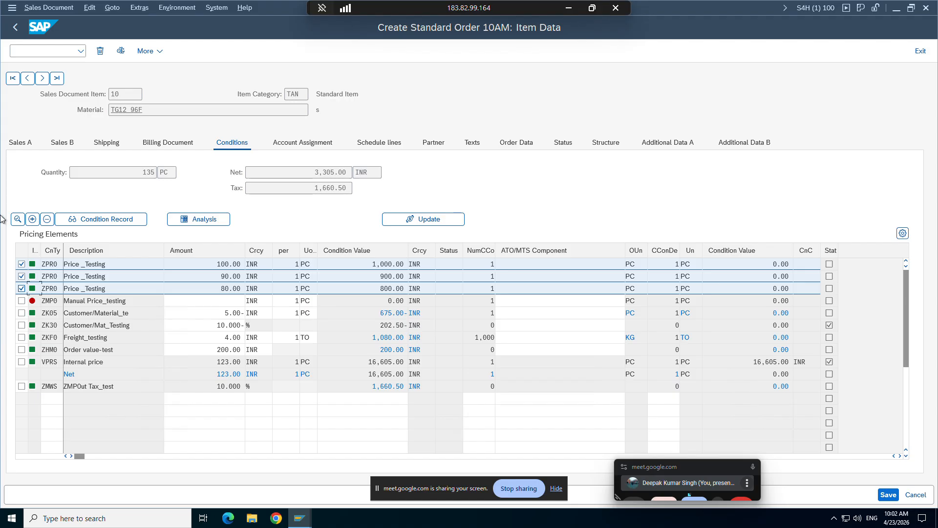
Leave the remote session and find the Condition type Controls page in SAP SD Study Material_F.docx in Word
click(567, 8)
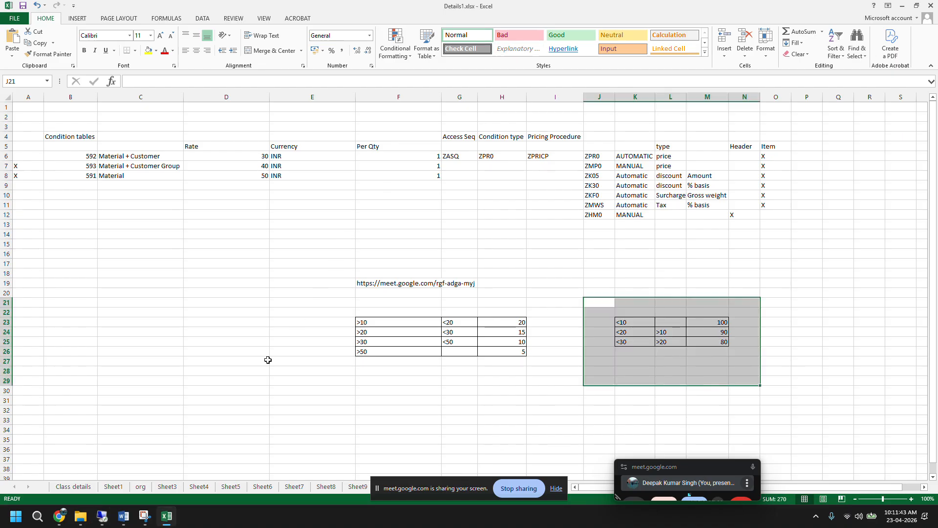
click(123, 515)
scroll(418, 330, down, 3)
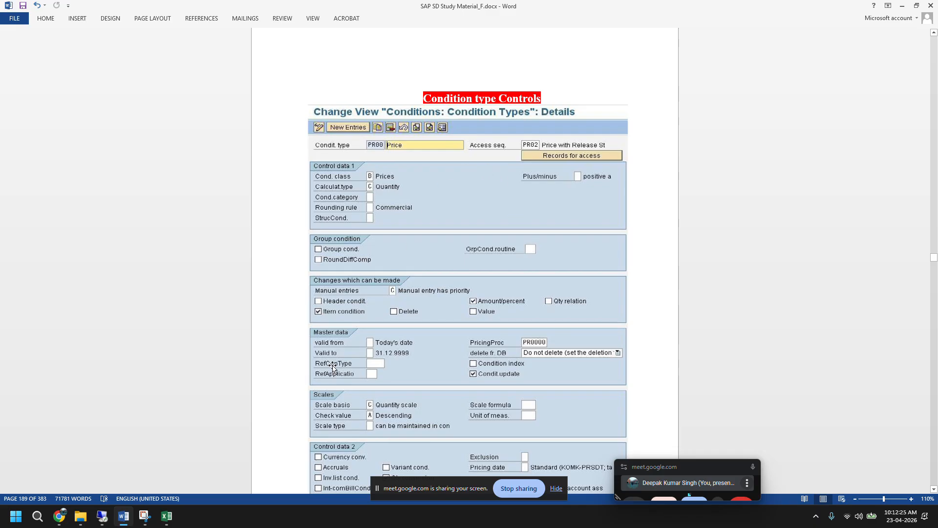
In the remote SAP session, close the Scale Type list and Change Price windows and maximize the ZPR0 condition type details
click(101, 516)
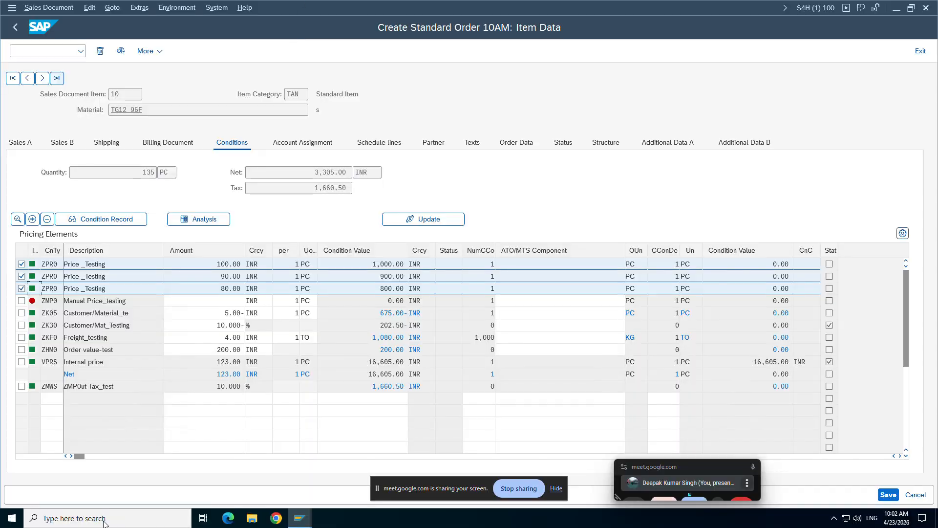
mouse_move(300, 518)
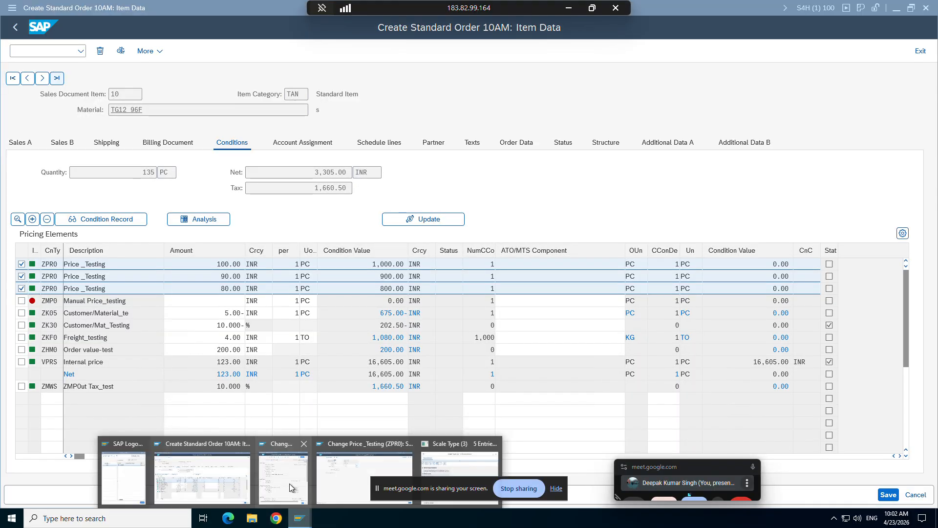
mouse_move(289, 483)
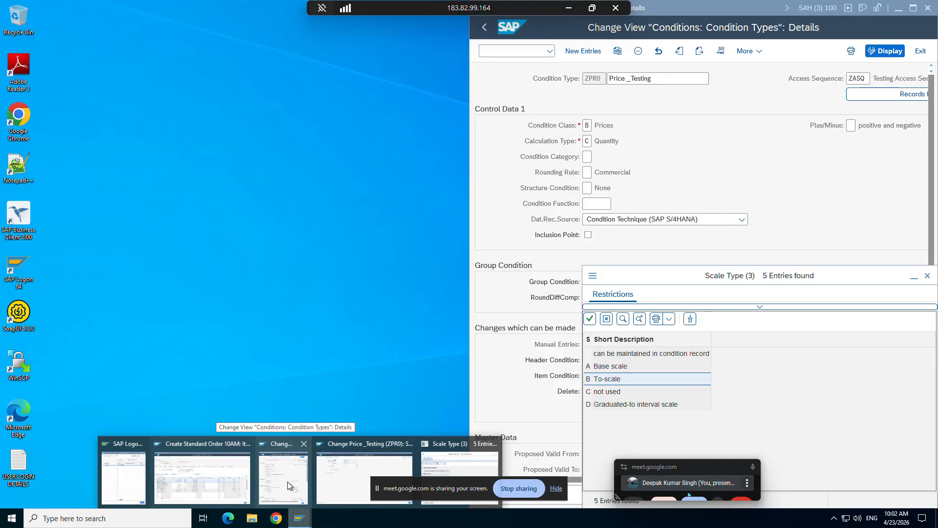
mouse_move(222, 476)
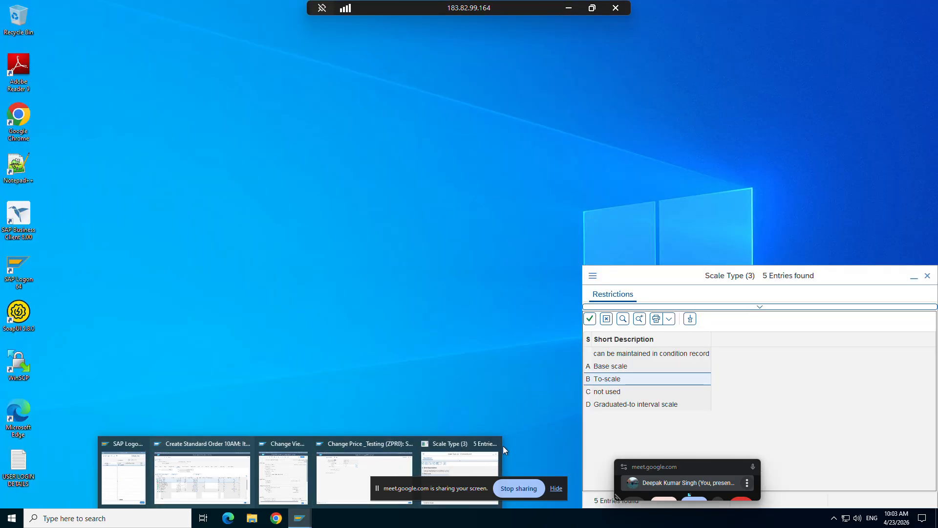
click(496, 444)
click(457, 447)
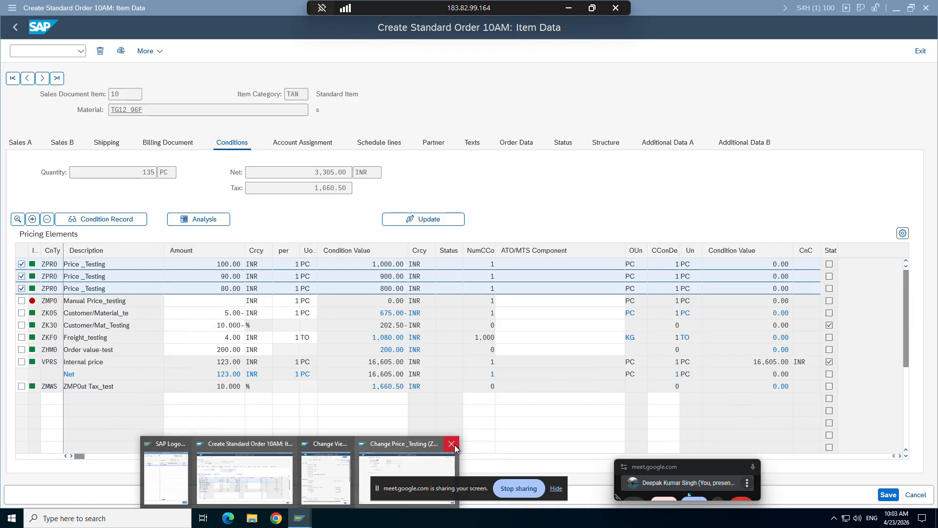
click(382, 464)
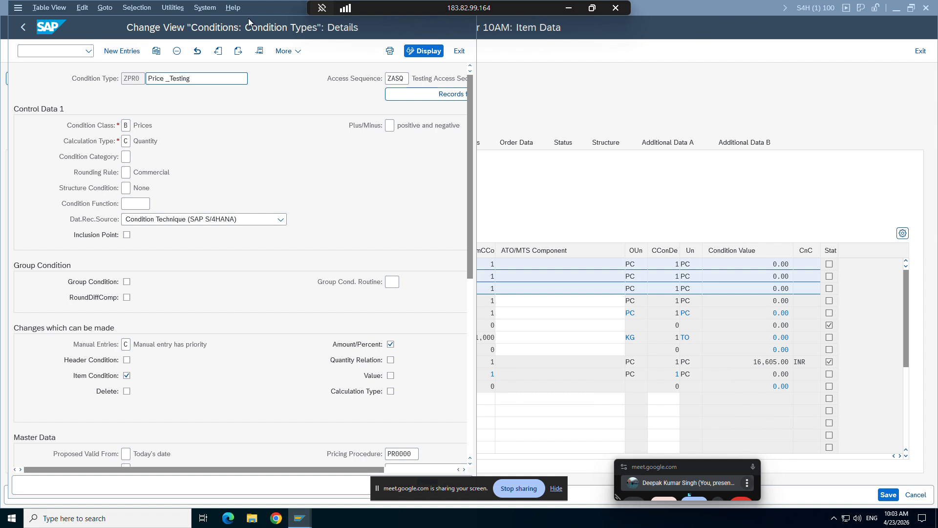
double_click(263, 9)
click(38, 52)
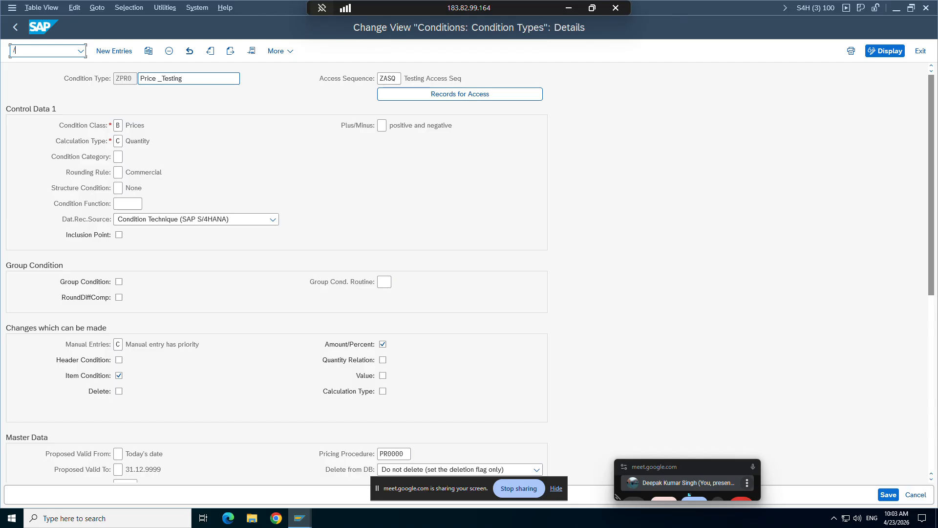
text(/n)
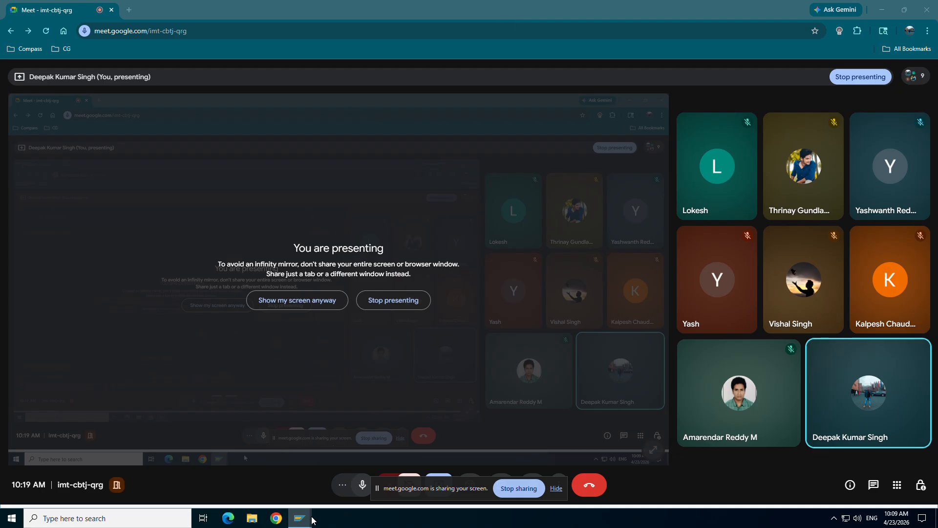
click(288, 521)
click(568, 8)
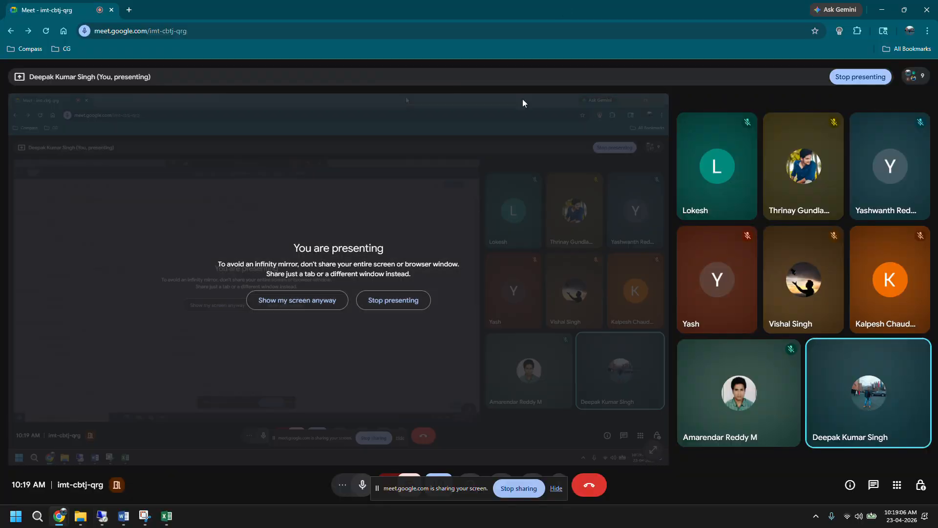
click(125, 516)
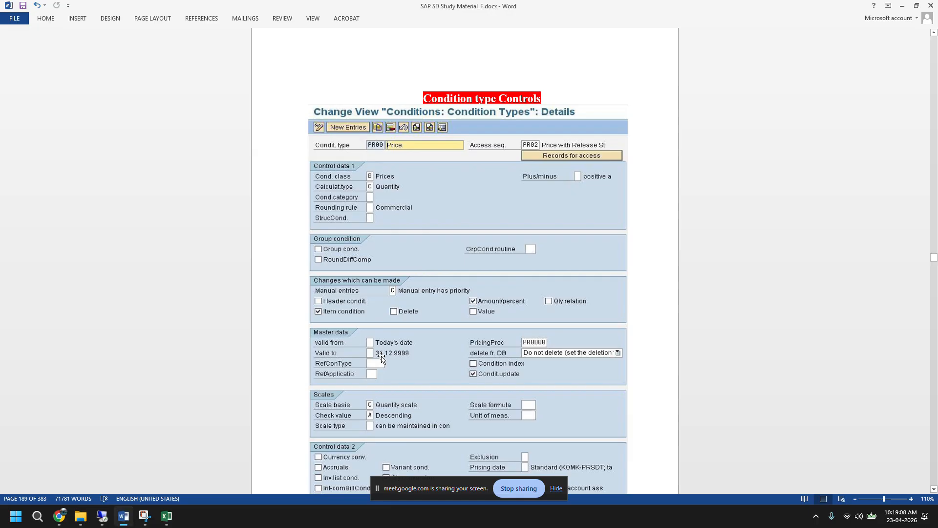
click(102, 517)
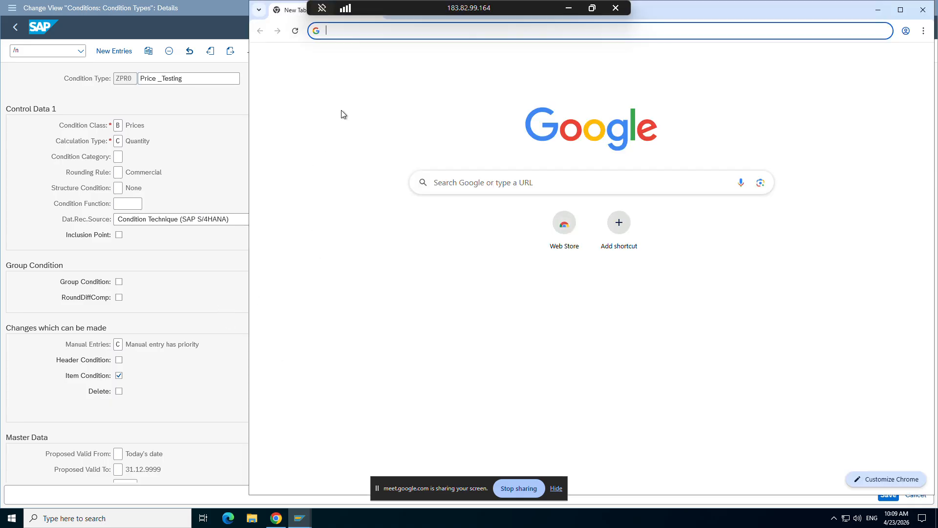
click(923, 10)
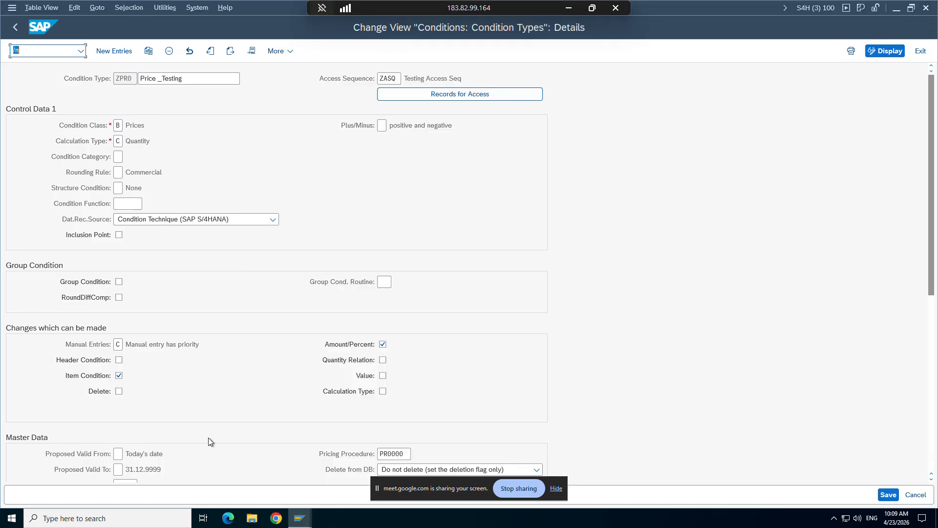
scroll(208, 438, down, 1)
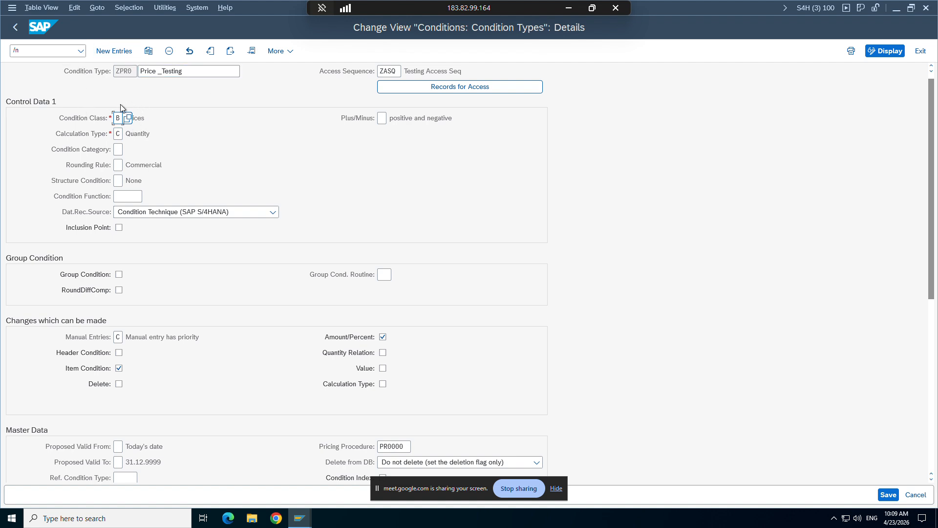
key(Return)
Review the possible values of the Condition Class and Calculation Type fields of condition type ZPR0
click(129, 125)
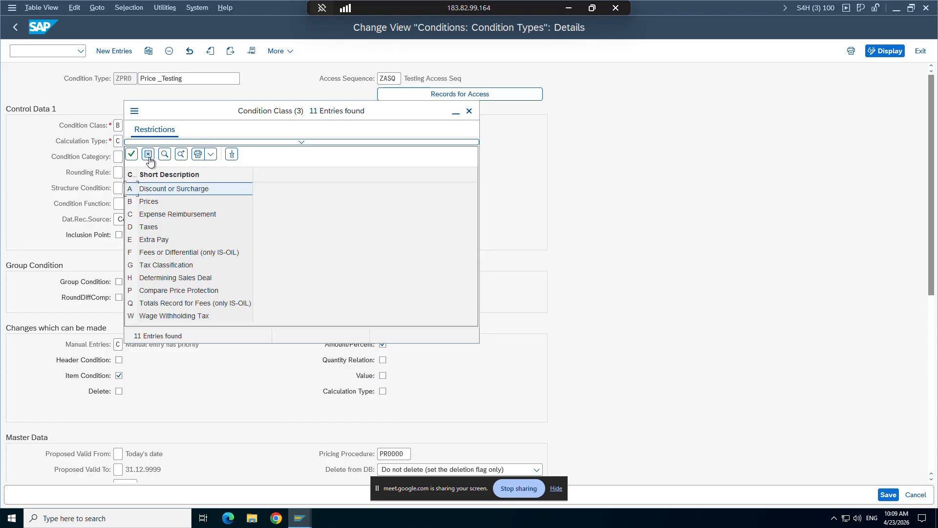
click(148, 154)
click(119, 142)
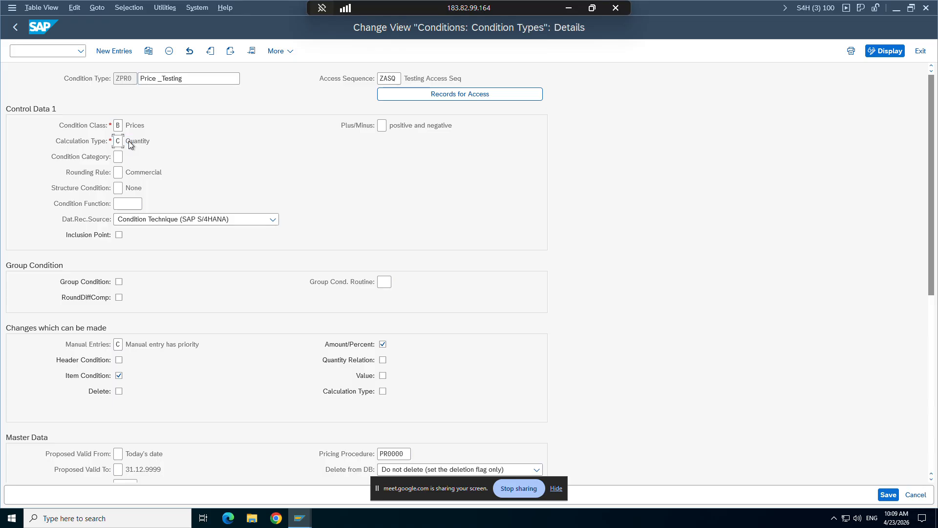
click(128, 141)
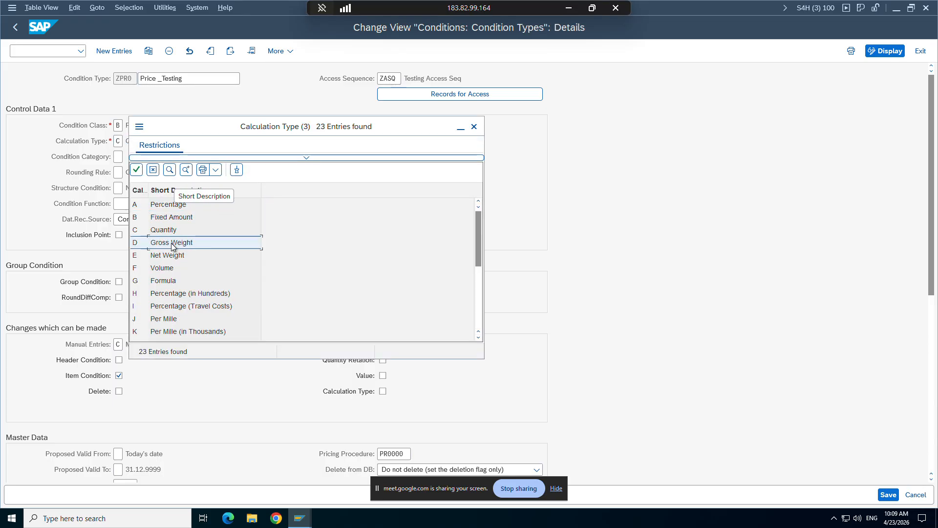
click(166, 207)
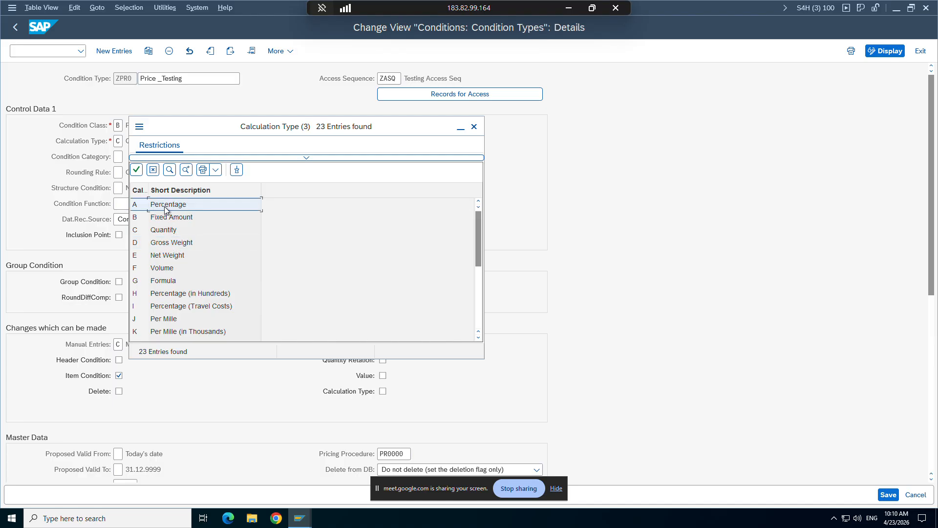
drag(213, 135, 281, 132)
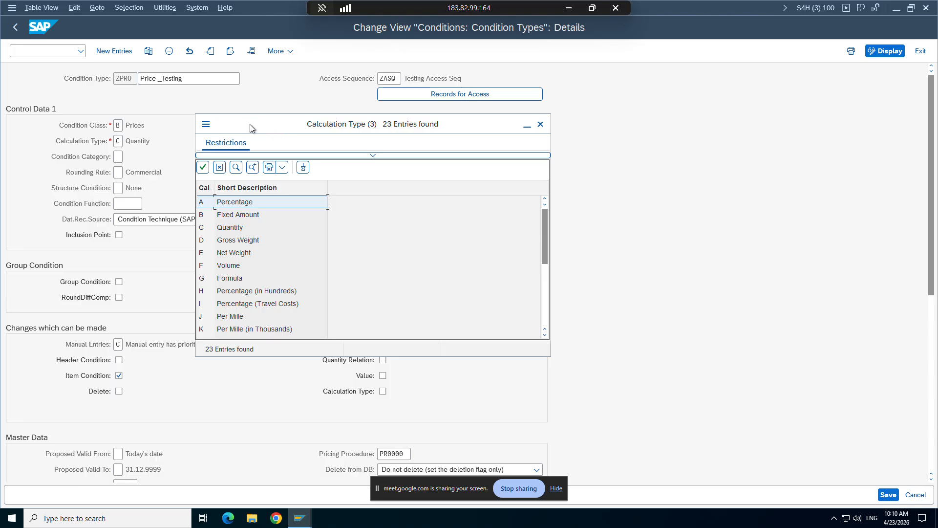
Switch to the Word study material and read the notes on condition class, Plus/Minus and calculation type on page 190
click(571, 12)
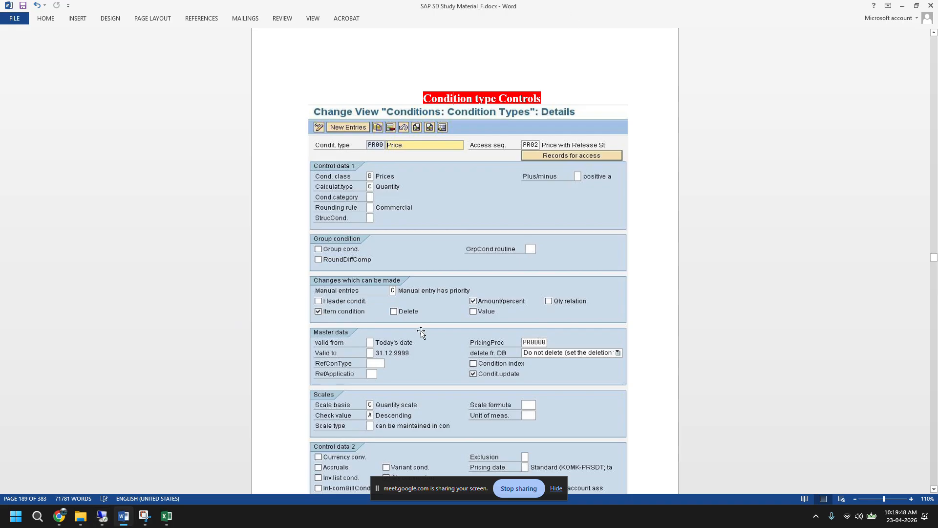
scroll(430, 337, down, 5)
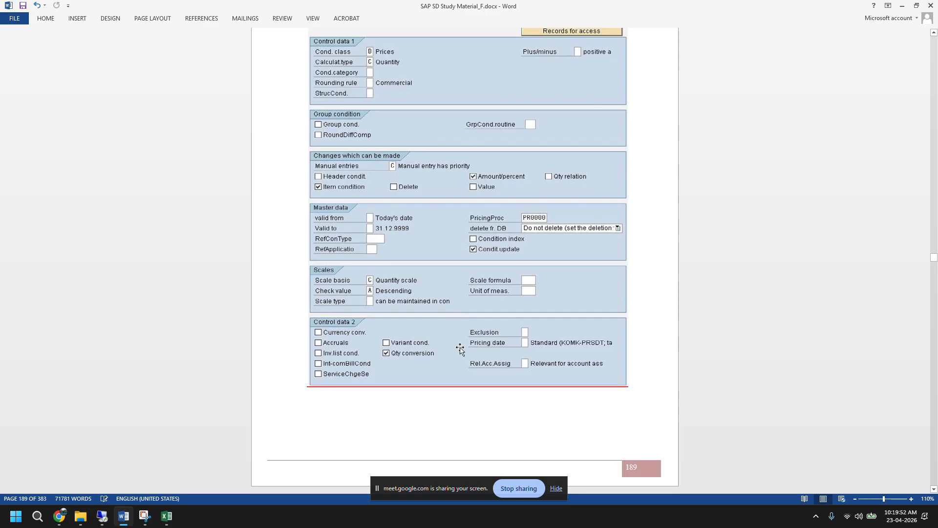
scroll(459, 348, down, 6)
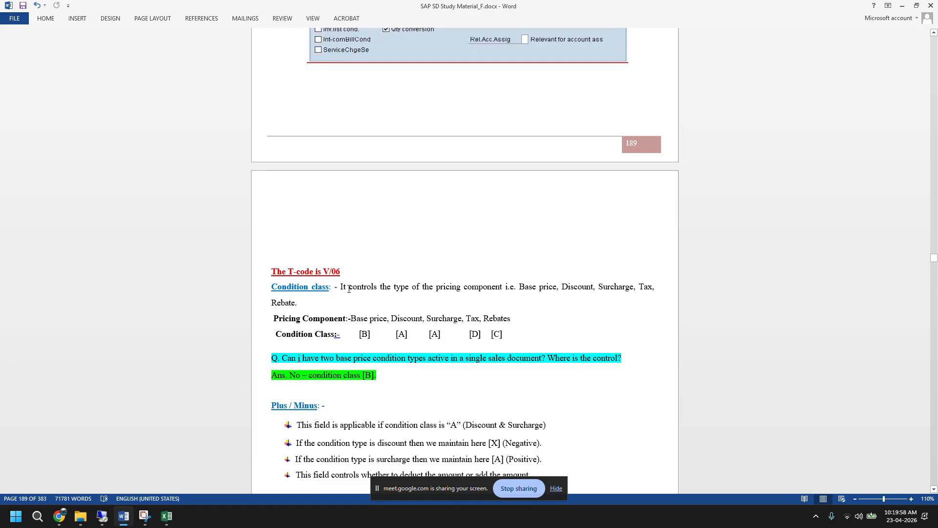
drag(341, 288, 585, 293)
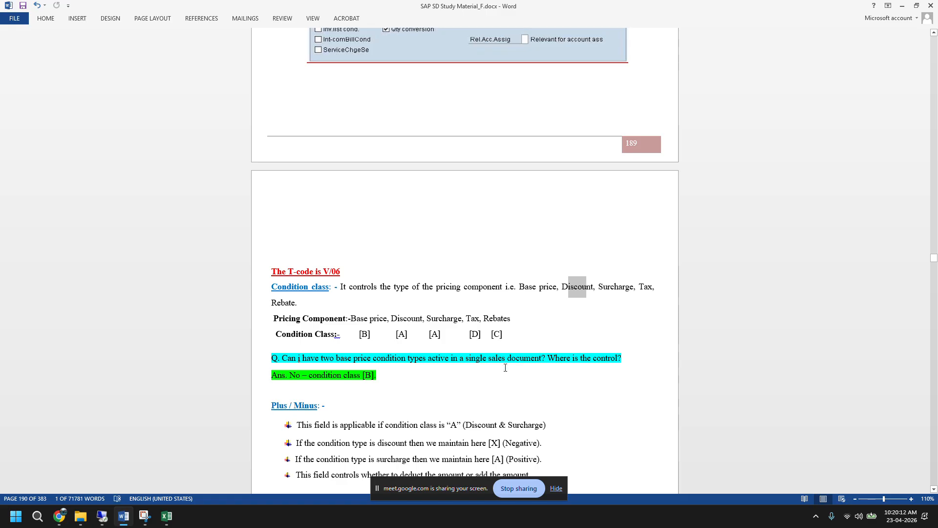
drag(377, 375, 364, 375)
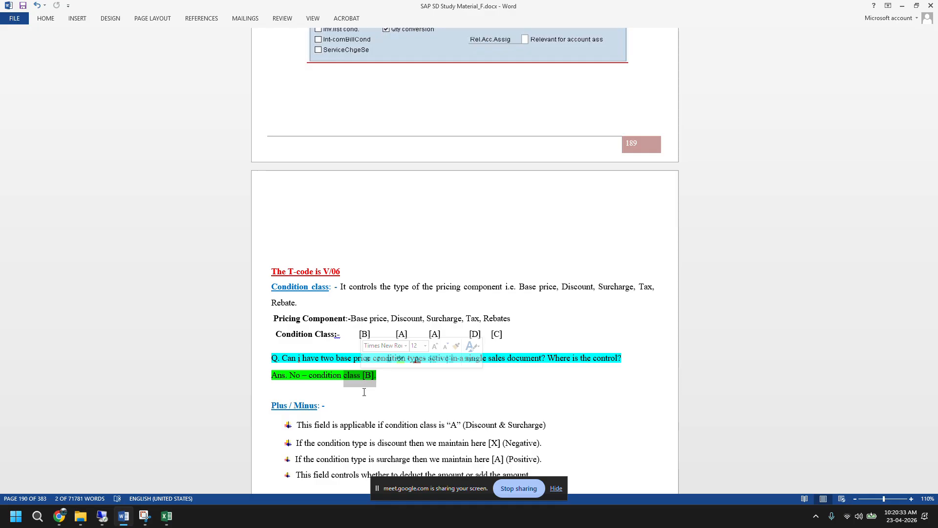
scroll(363, 392, down, 3)
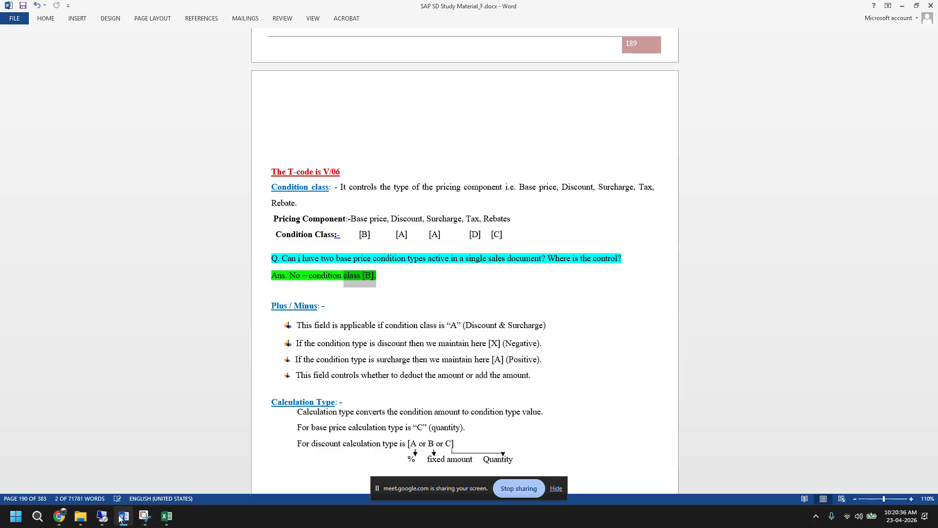
Return to the remote SAP session, close the Calculation Type list and review the possible Plus/Minus values of ZPR0
click(101, 515)
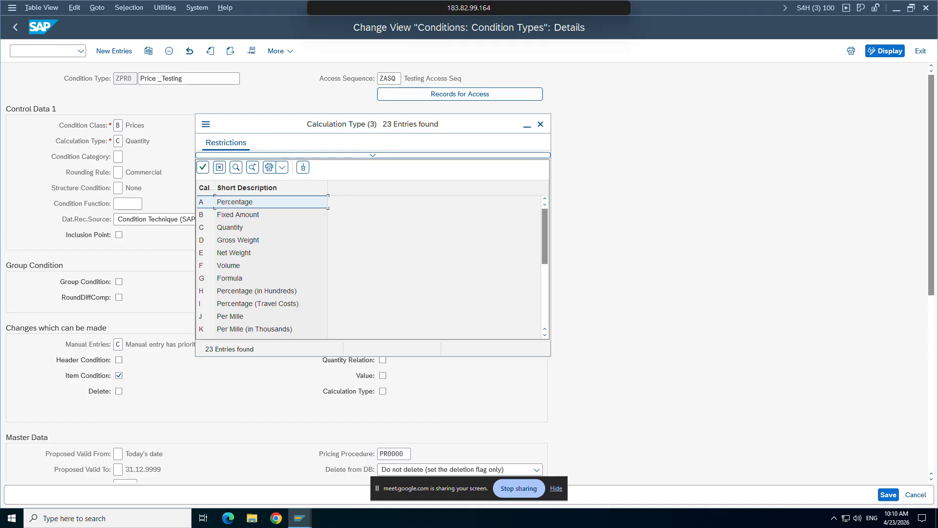
click(540, 125)
click(382, 126)
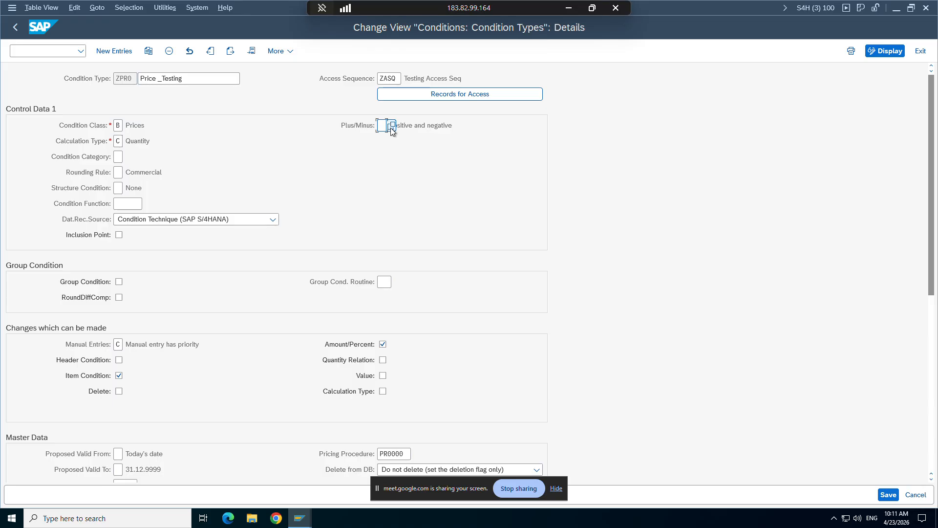
click(393, 126)
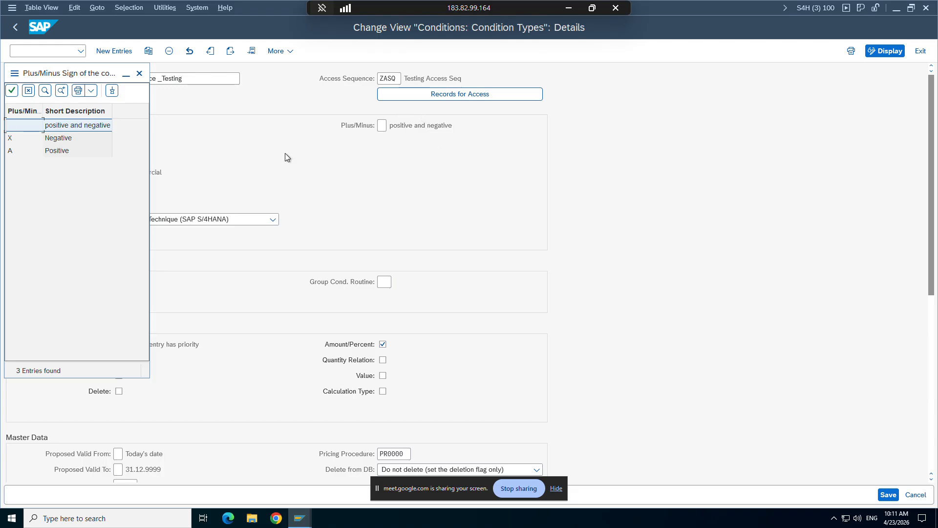
click(30, 93)
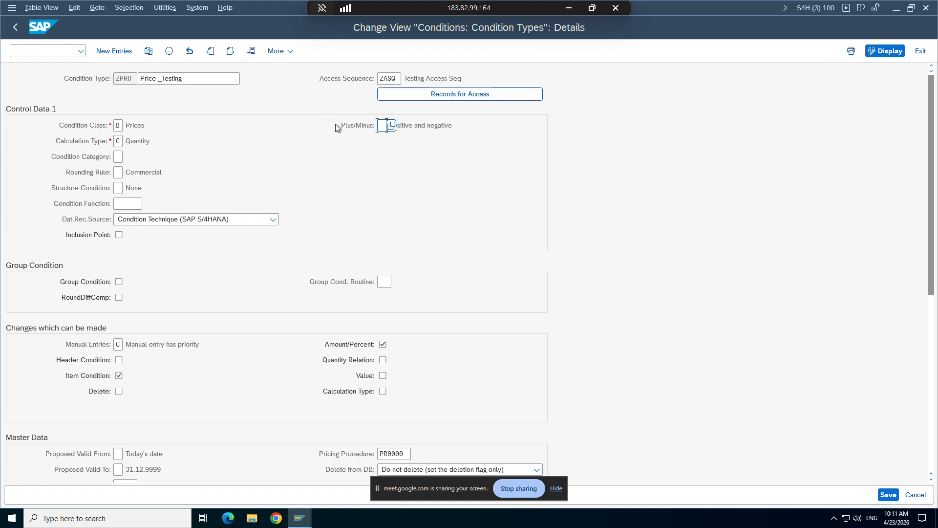
Check the Plus/Minus and Calculation Type notes in the Word document and go back to the remote SAP session
click(573, 11)
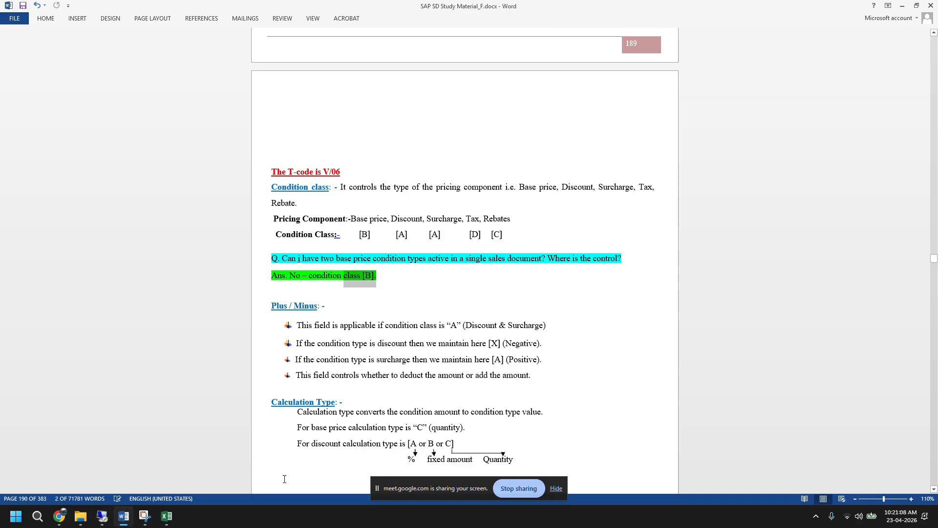
click(130, 516)
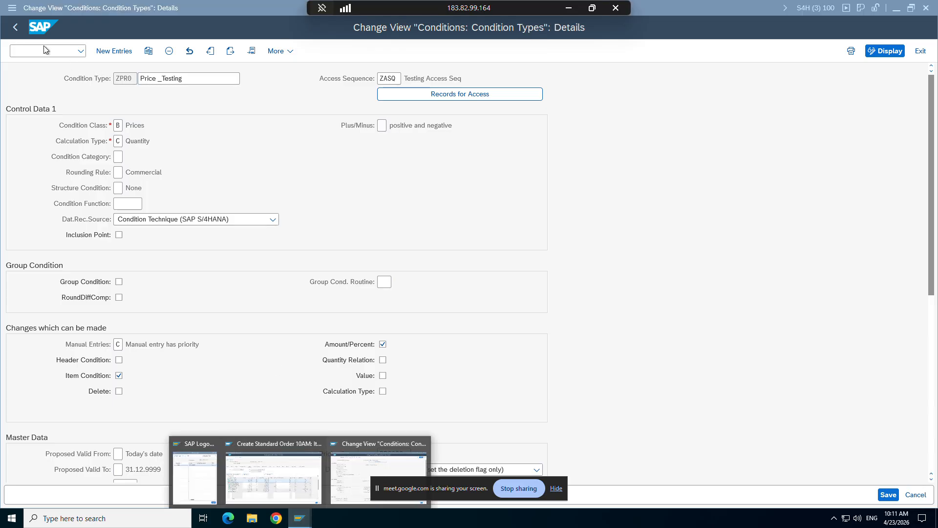
Leave the ZPR0 details and mark the ZK05 line in the sales order item's pricing elements
click(14, 28)
mouse_move(299, 516)
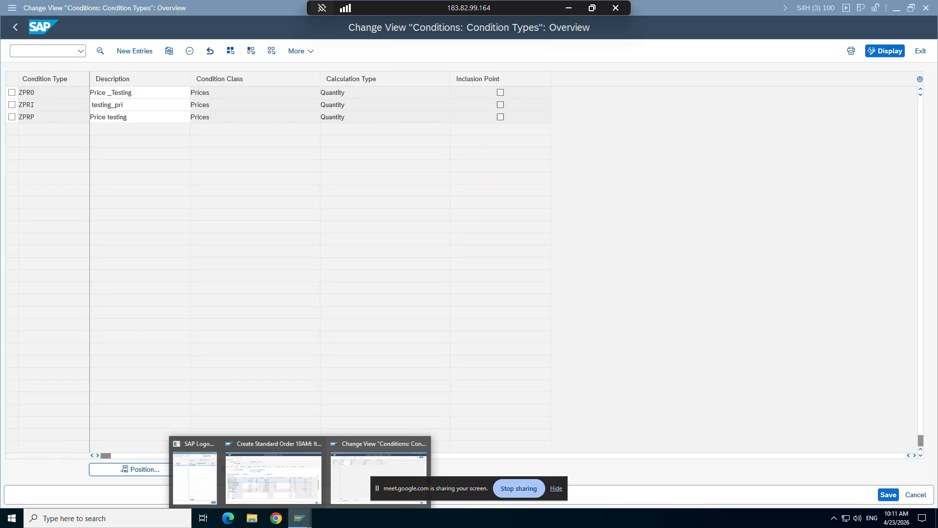
click(269, 476)
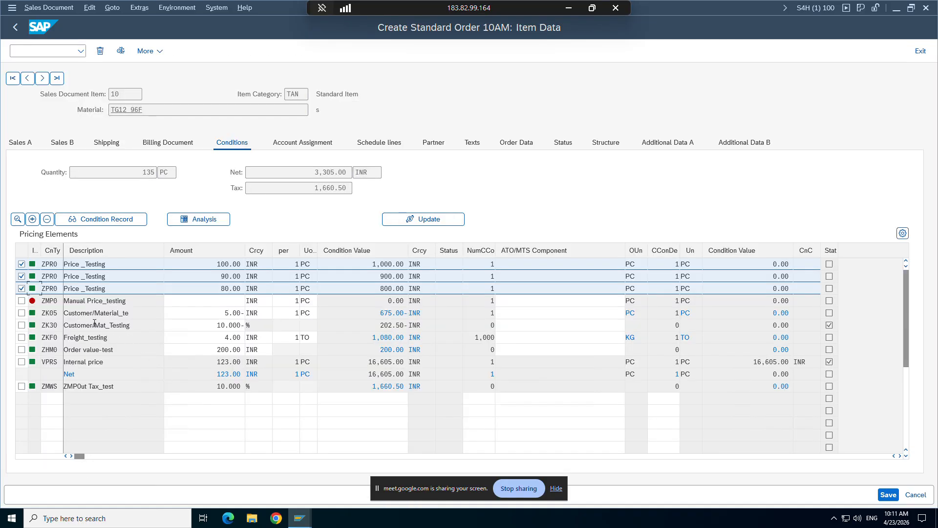
click(22, 313)
Find condition type ZK05 in the condition types overview and open its details
mouse_move(308, 519)
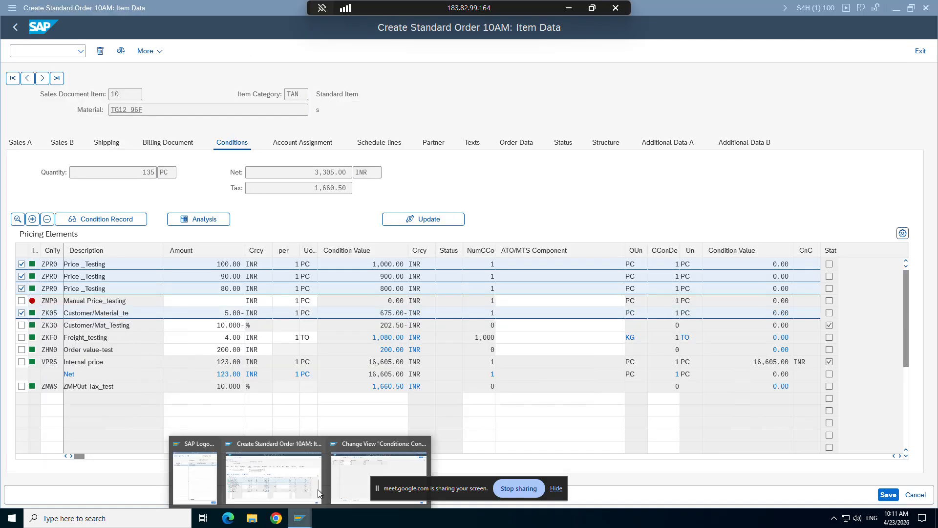
click(342, 466)
click(174, 470)
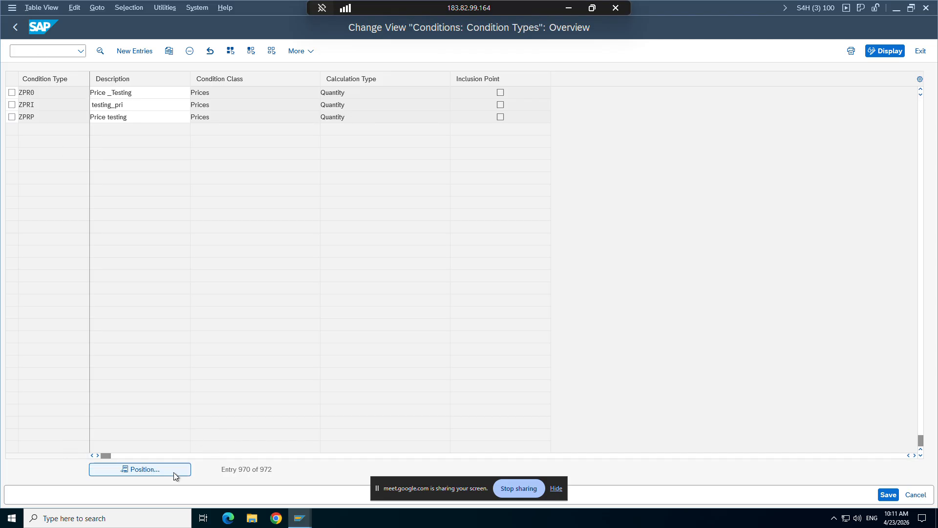
click(151, 179)
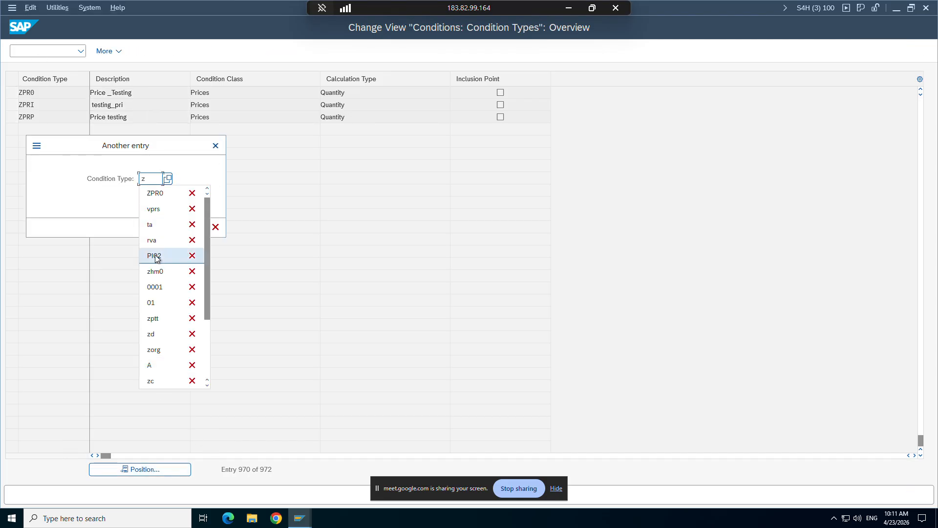
text(zk0)
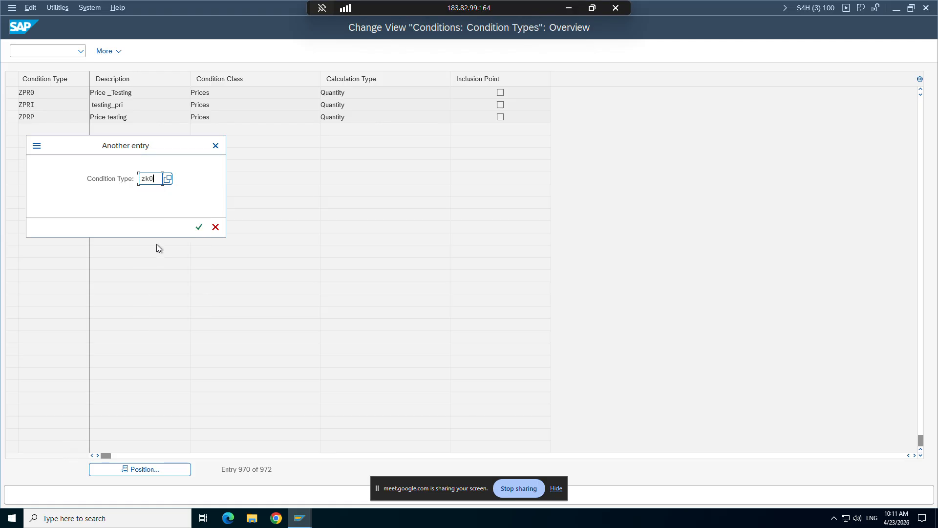
text(1)
key(Return)
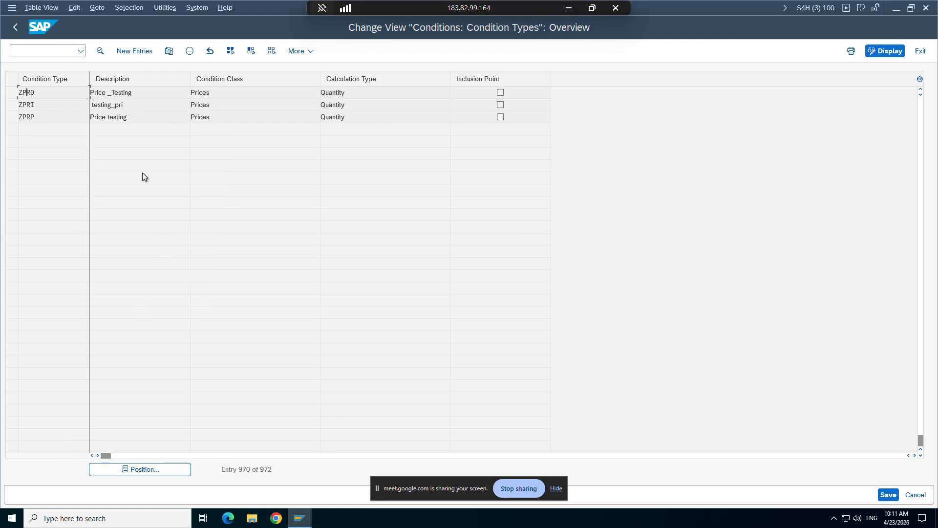
double_click(35, 91)
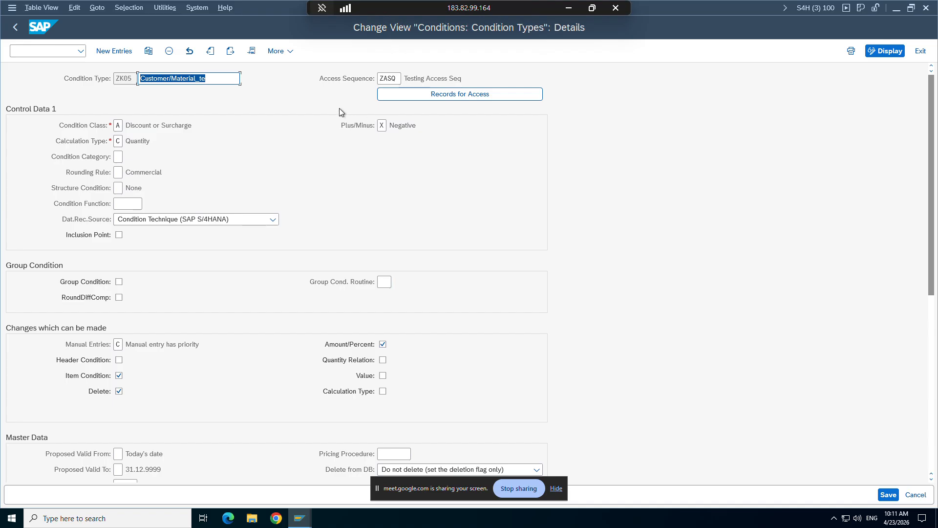
Check the ZK05 amount and condition value in the sales order item and go back to the ZK05 condition type details
mouse_move(297, 525)
click(293, 502)
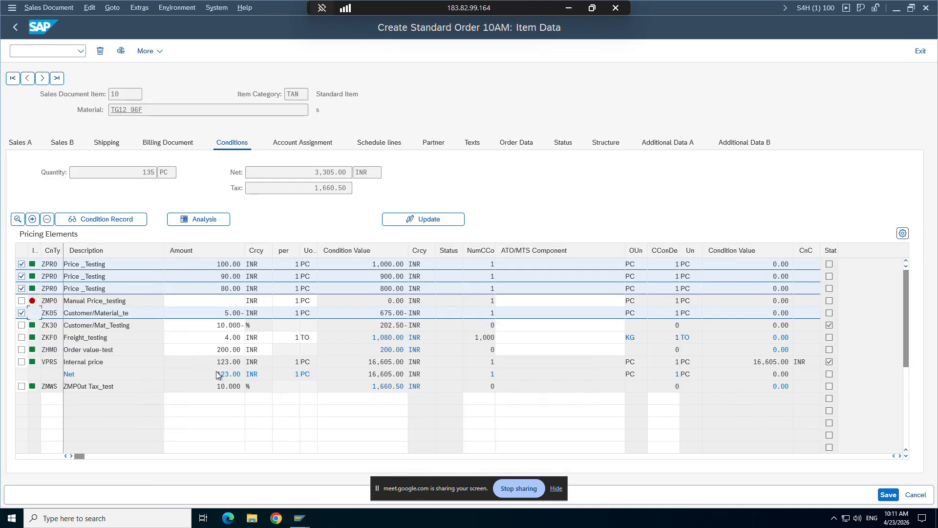
click(223, 315)
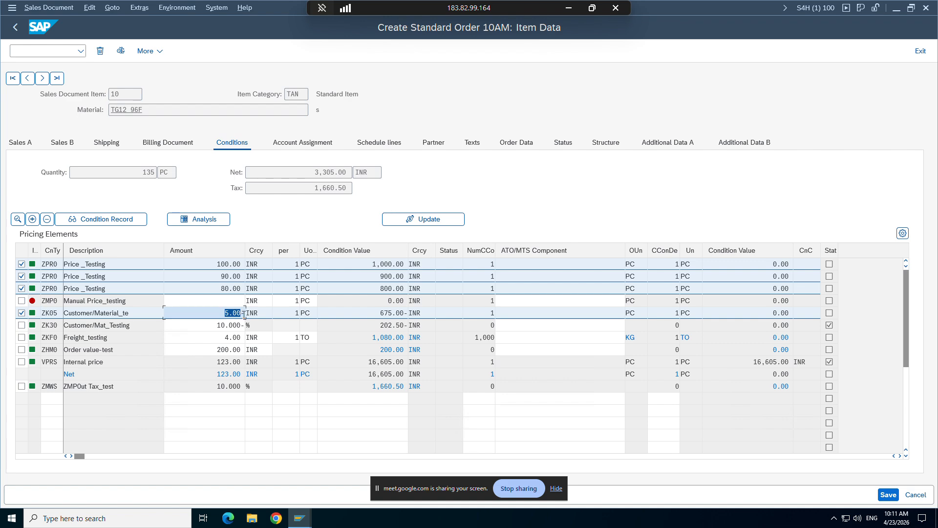
click(344, 318)
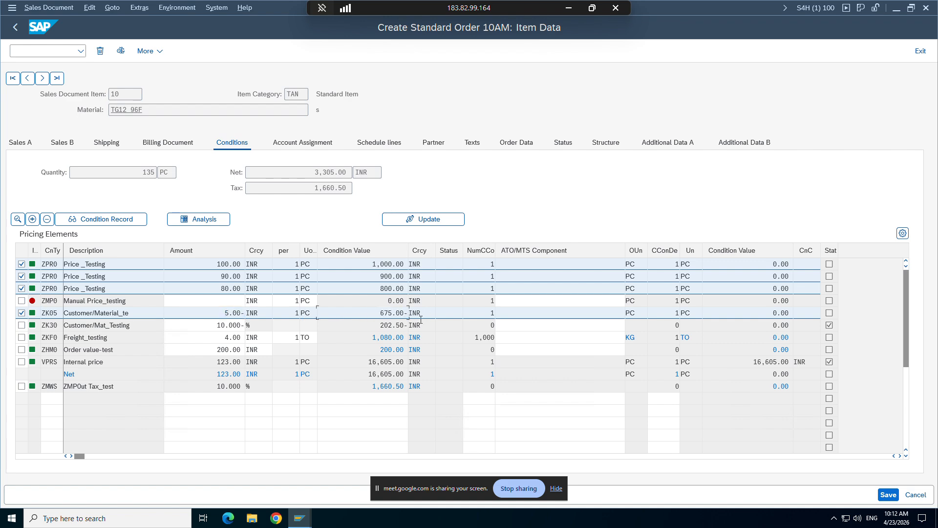
mouse_move(299, 518)
click(362, 459)
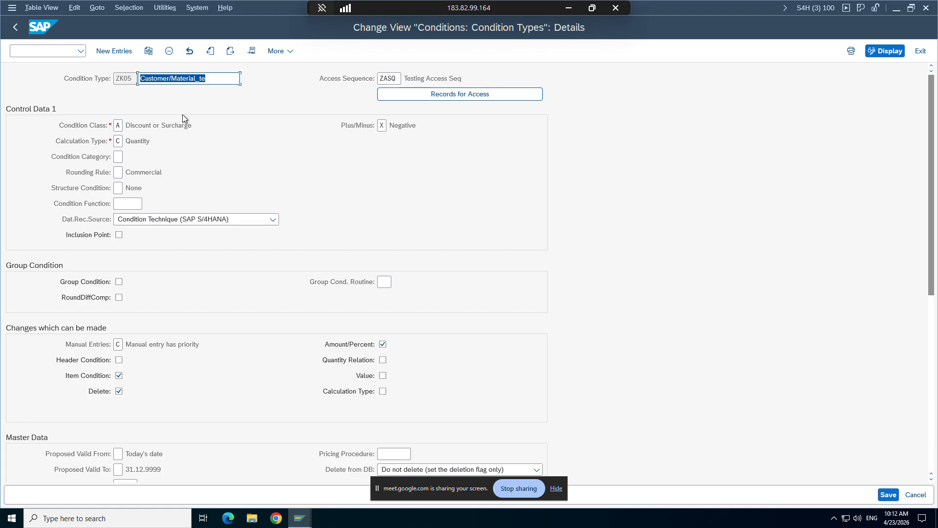
Open a new SAP GUI window and start transaction VK11
click(14, 11)
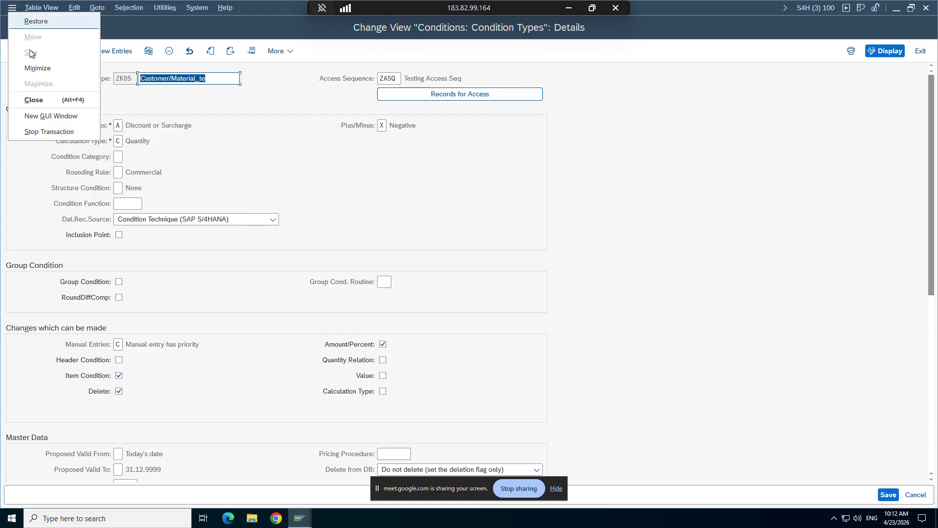
click(36, 118)
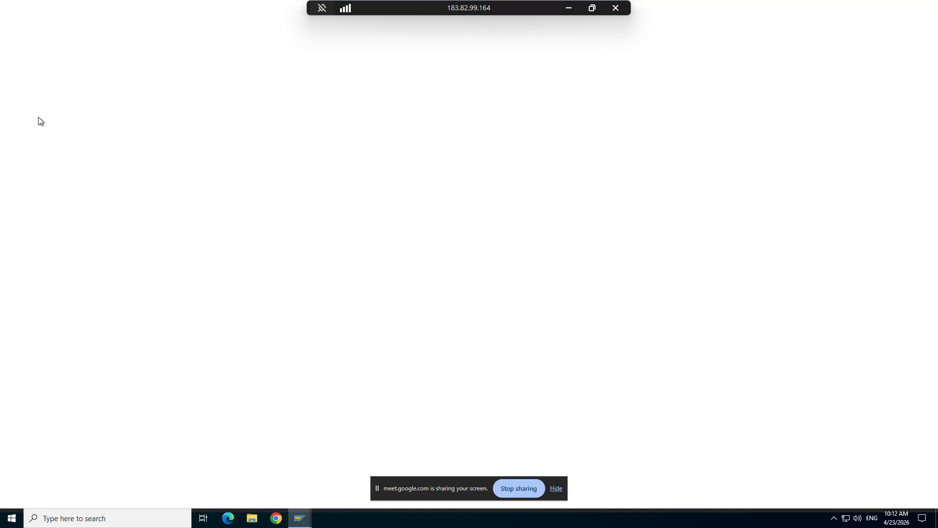
text(vk11)
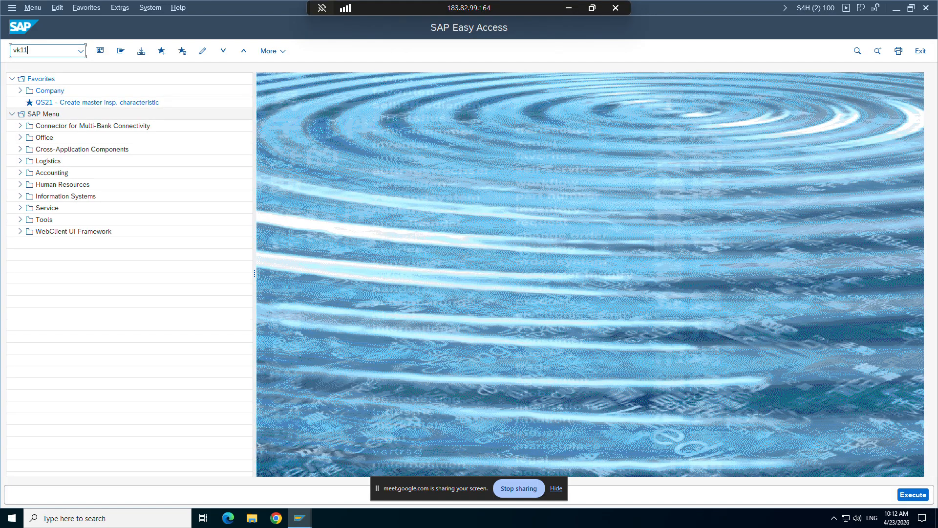
key(Return)
Open the fast entry for ZK05 condition records with the Sales org./Distr. Chl/Customer/Material key combination
key(BackSpace)
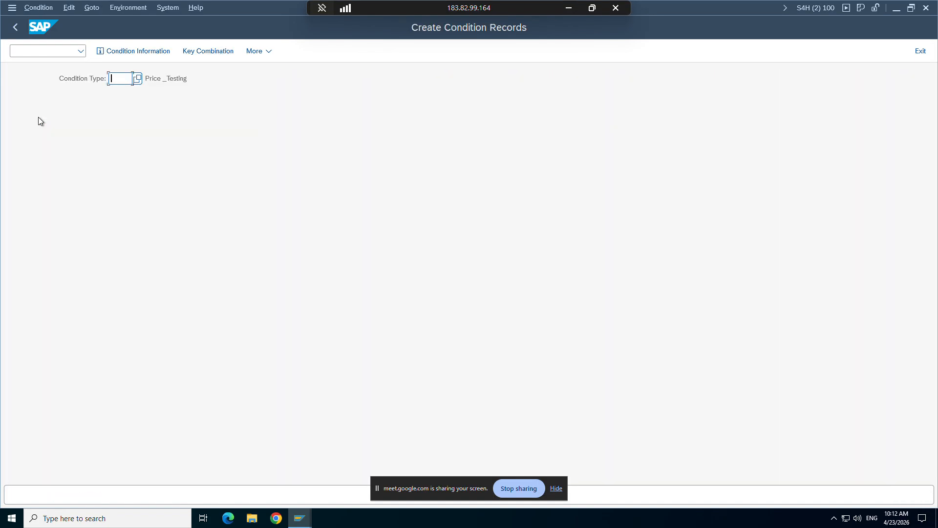
click(125, 171)
key(Return)
key(Return)
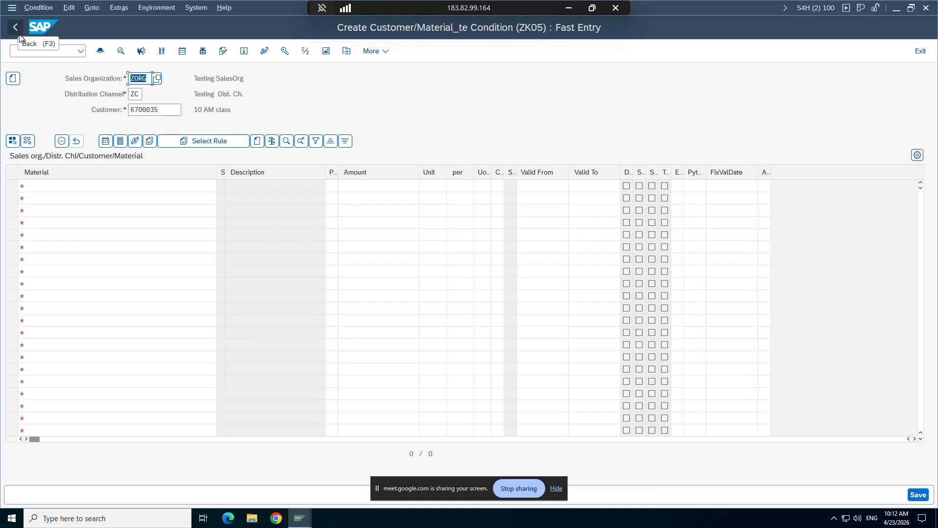
Enter a ZK05 condition record for material TG12_96F with an amount of 5
click(97, 185)
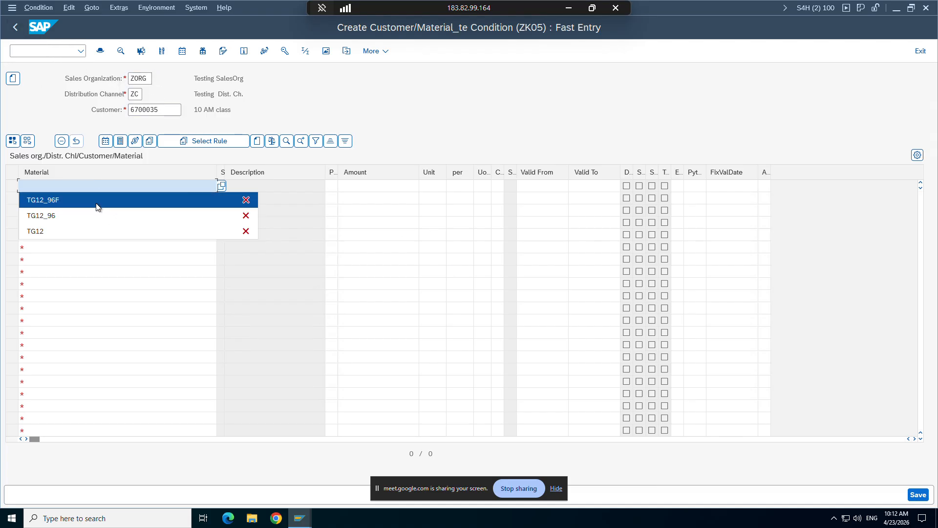
click(98, 199)
click(364, 188)
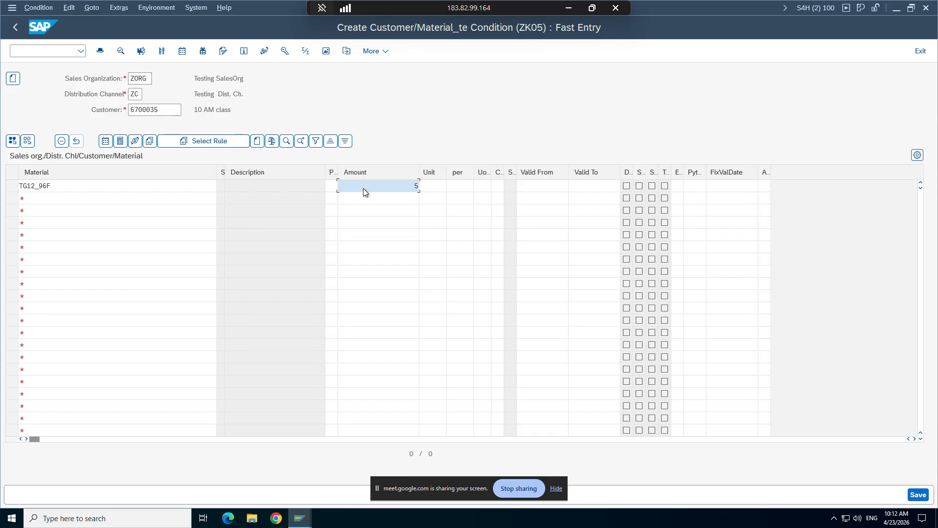
text(5)
key(Return)
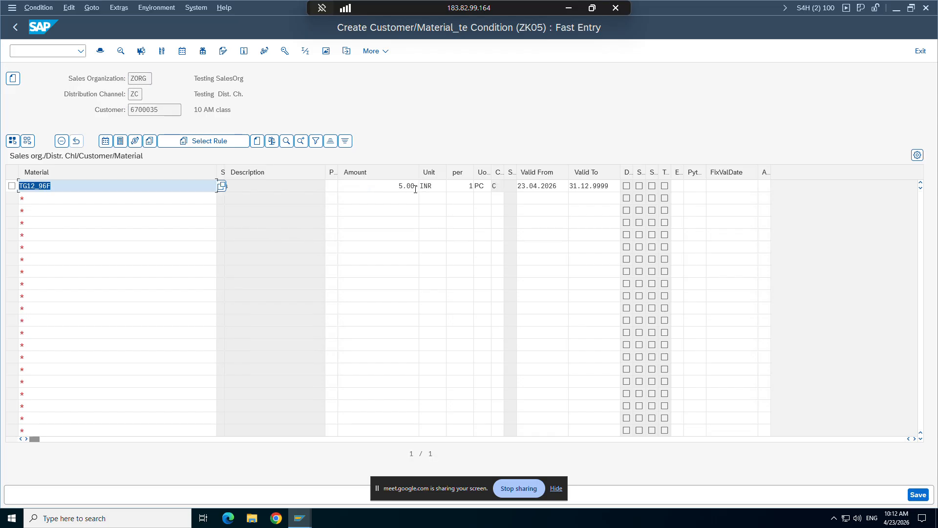
Try to remove the minus sign from the TG12_96F amount and change the amount to 6
double_click(414, 186)
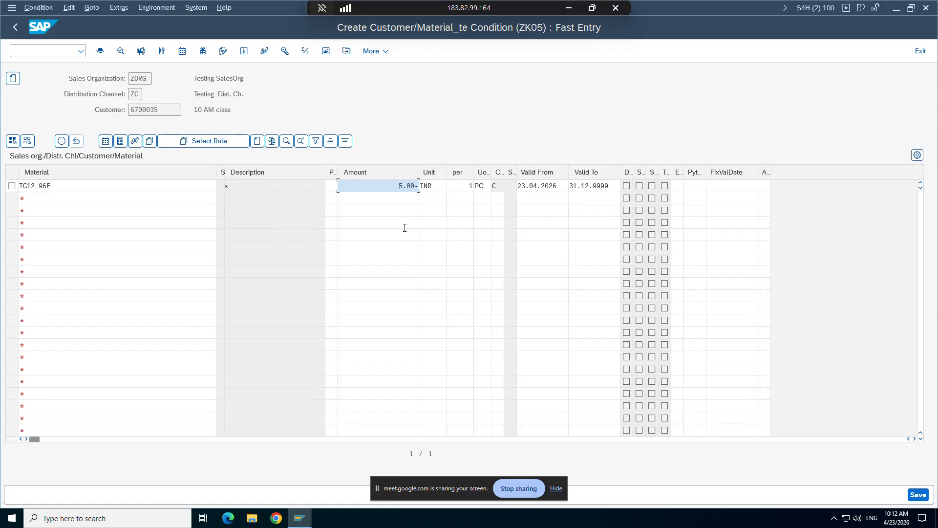
drag(398, 187, 430, 189)
key(Right)
key(BackSpace)
double_click(412, 192)
key(BackSpace)
key(Return)
double_click(413, 192)
click(412, 190)
Review the ZK05 condition type settings, check the Word study material and return to the remote SAP session
mouse_move(299, 517)
click(331, 470)
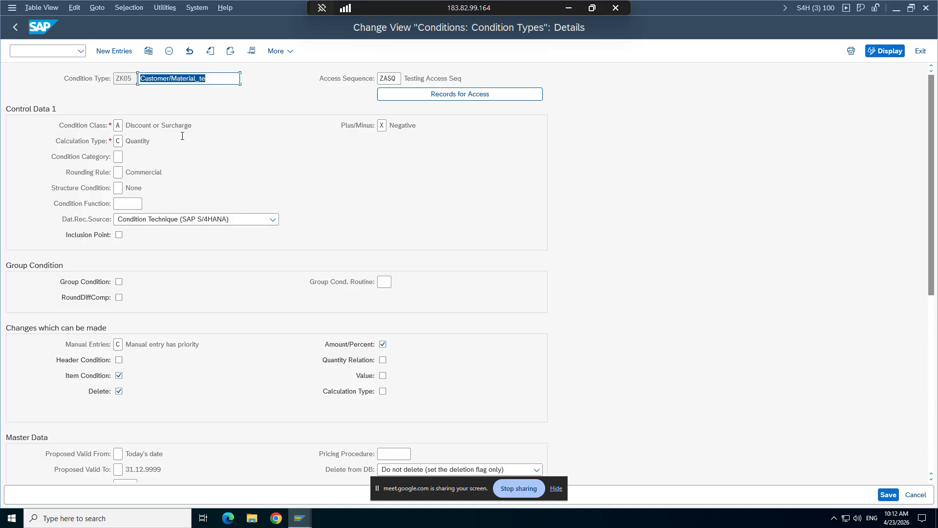
click(567, 9)
click(104, 514)
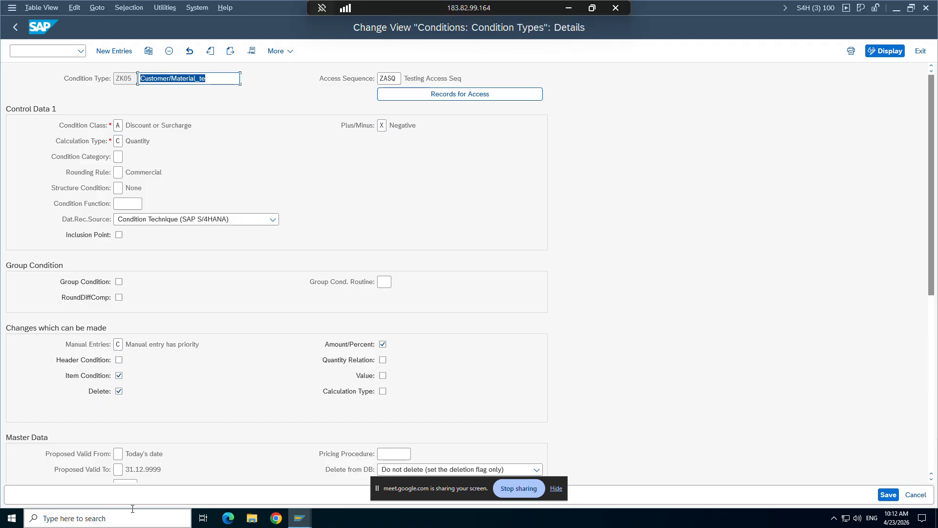
Locate the ZKF0 freight line in the sales order item and open the details of condition type ZKF0
click(221, 469)
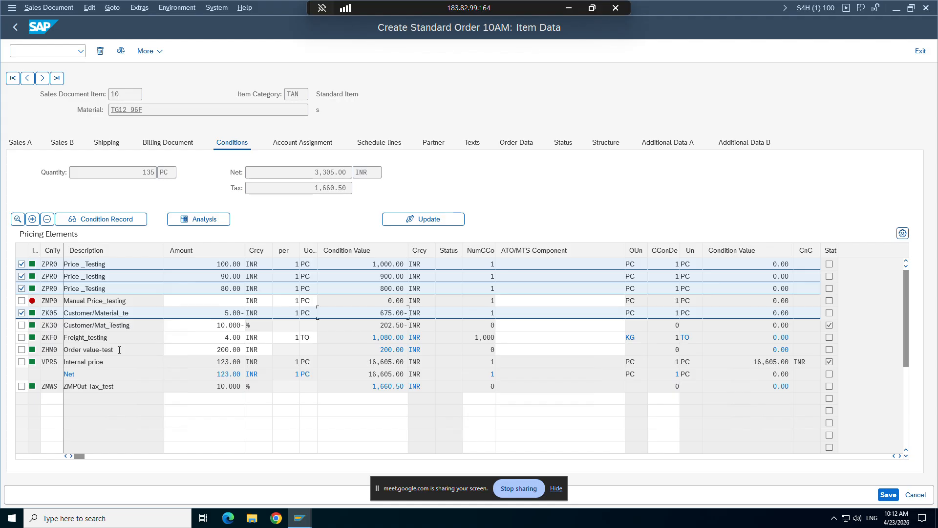
click(79, 337)
mouse_move(308, 522)
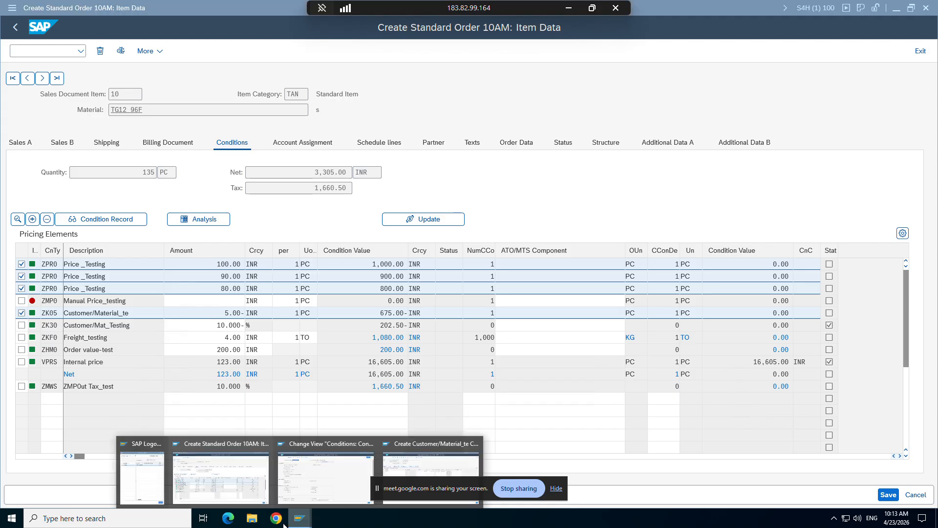
click(354, 461)
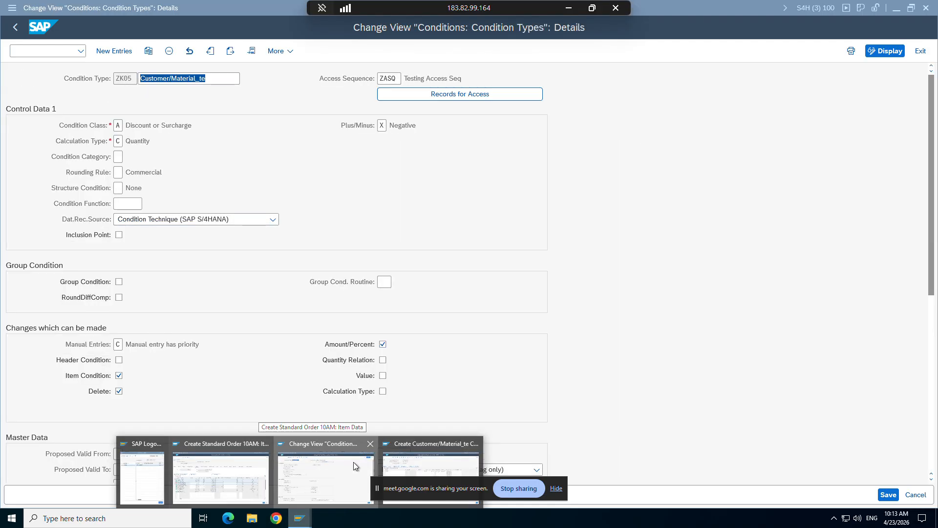
click(15, 27)
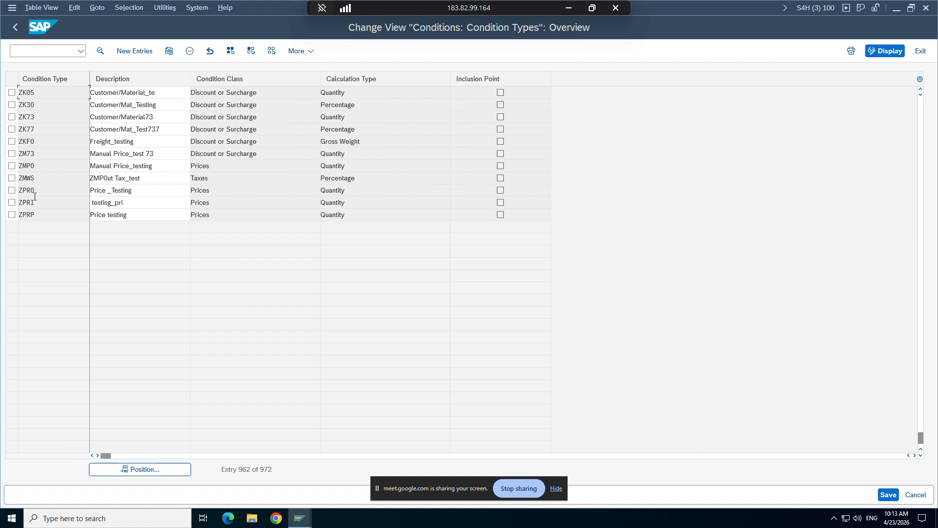
double_click(20, 142)
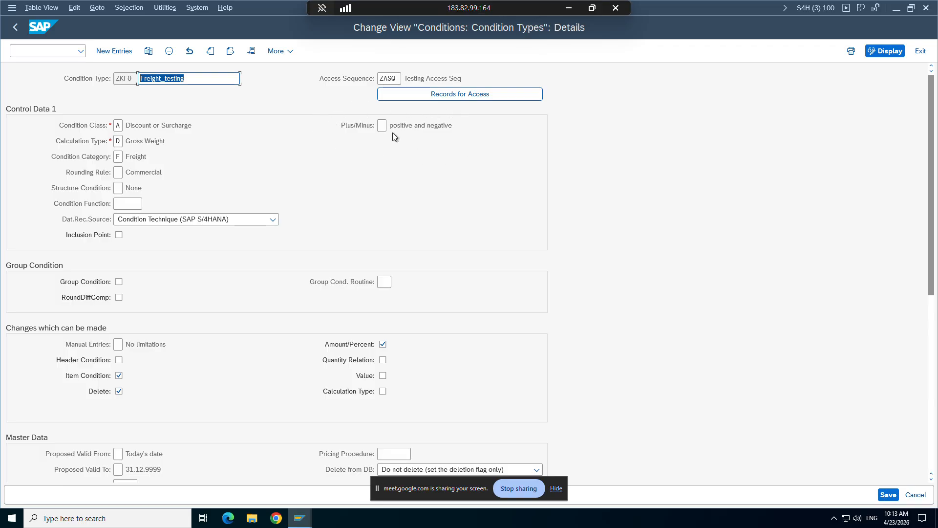
Review the possible Plus/Minus values of ZKF0 and go back to the ZK05 condition record entry
click(381, 125)
key(F1)
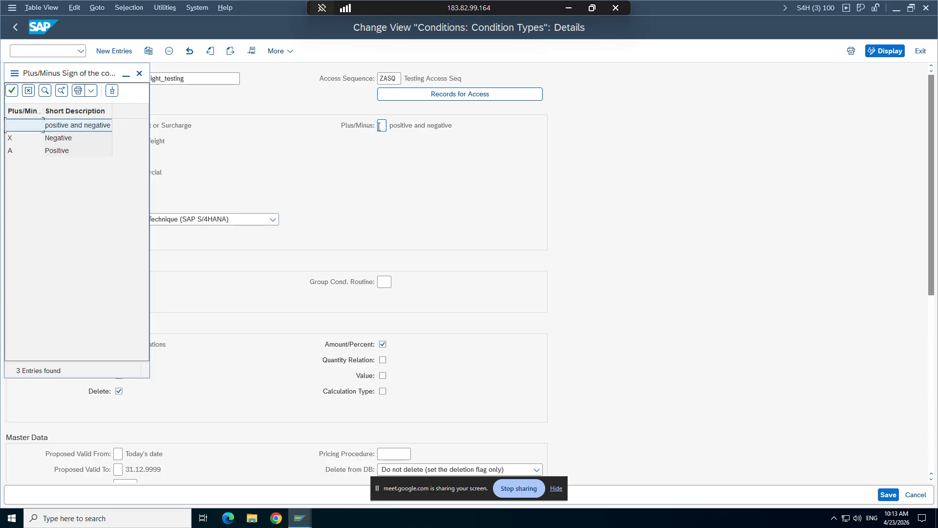
click(139, 73)
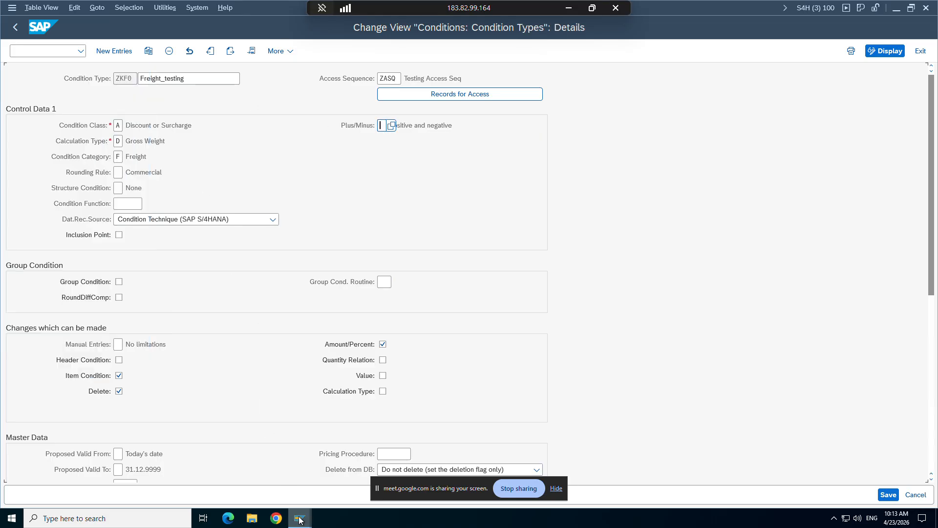
mouse_move(299, 517)
click(404, 454)
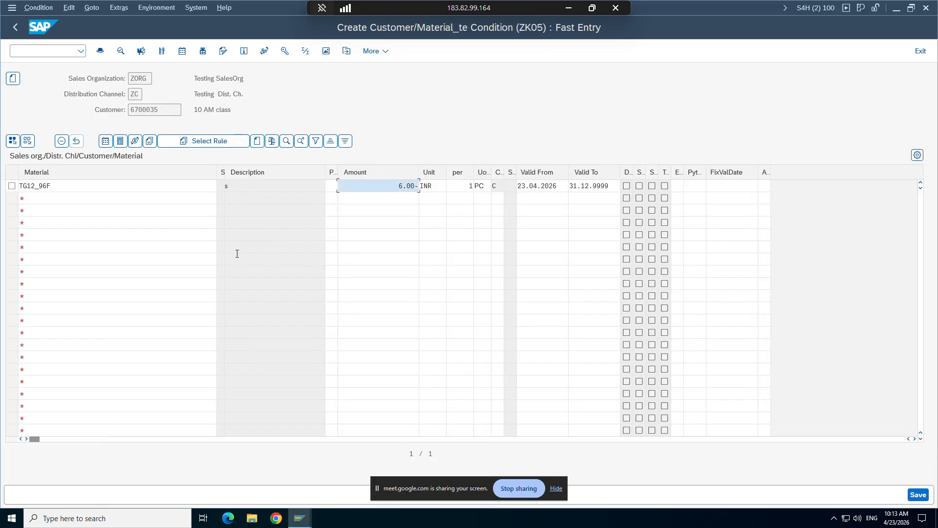
Switch to the Word study material and read the Plus/Minus and Calculation Type notes through to the Condition category section
click(568, 9)
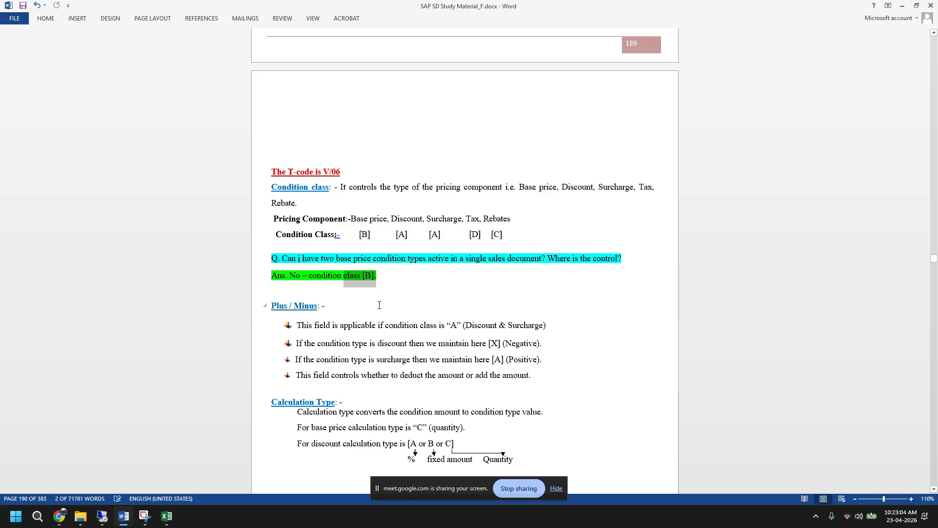
scroll(376, 304, down, 1)
scroll(376, 303, down, 4)
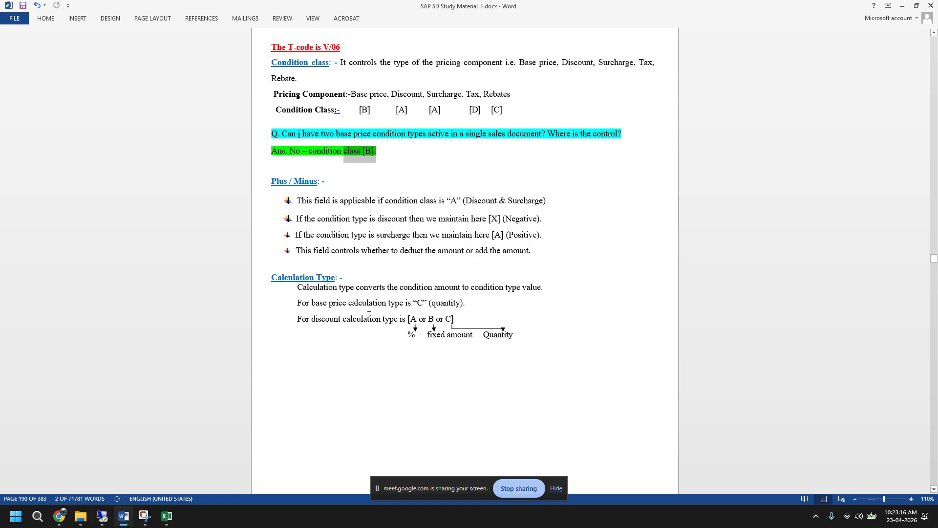
scroll(452, 323, down, 5)
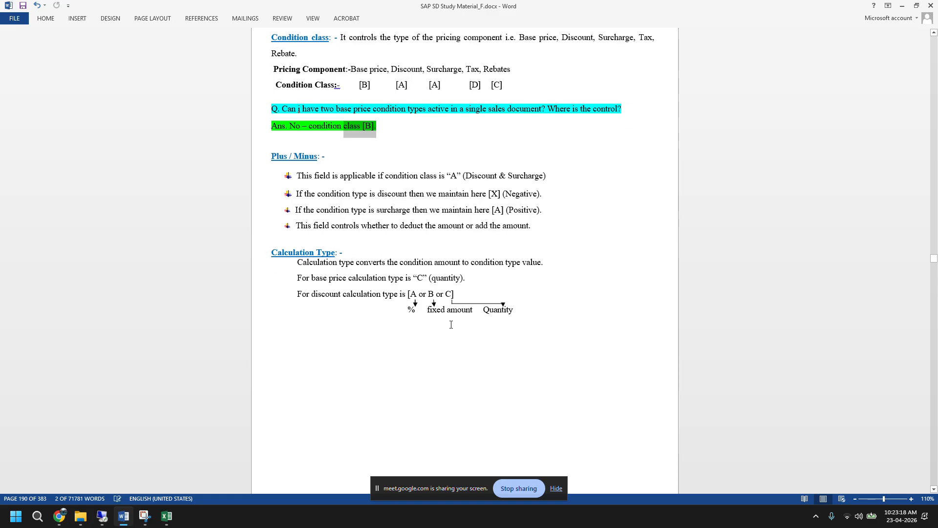
scroll(451, 329, down, 2)
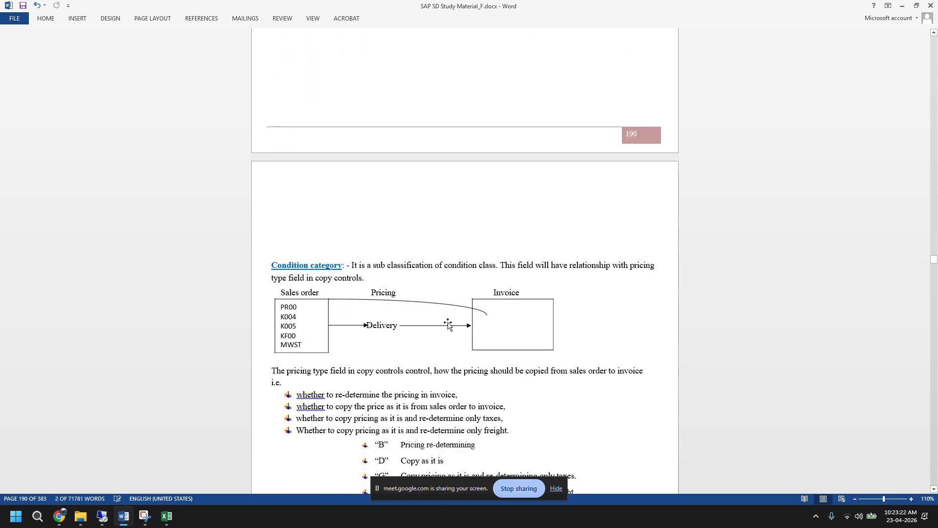
Return to the remote SAP session's ZKF0 condition type details and open the possible Condition Category values
scroll(448, 324, down, 2)
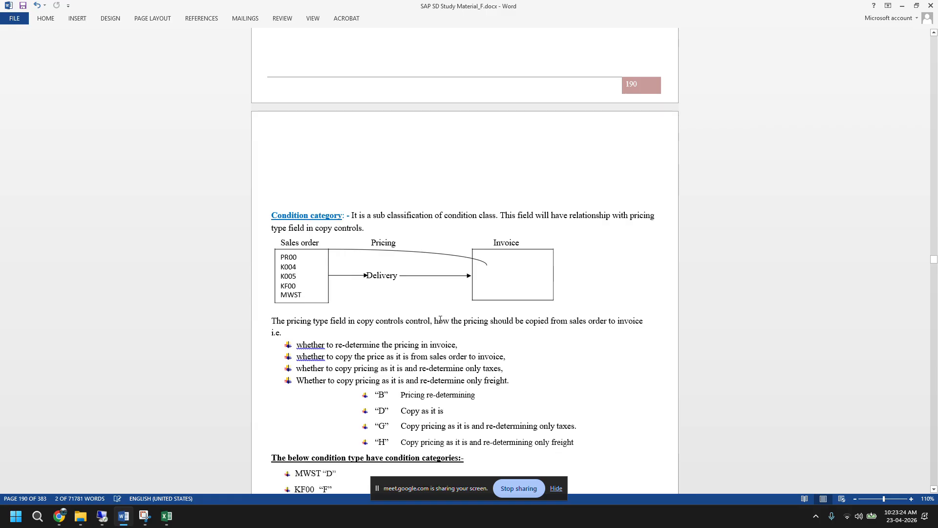
mouse_move(101, 515)
click(102, 515)
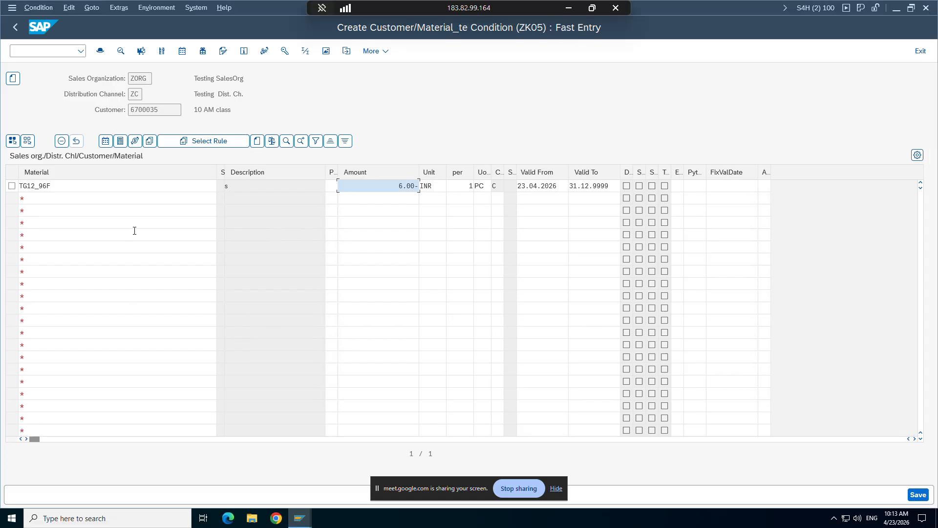
mouse_move(300, 517)
click(298, 470)
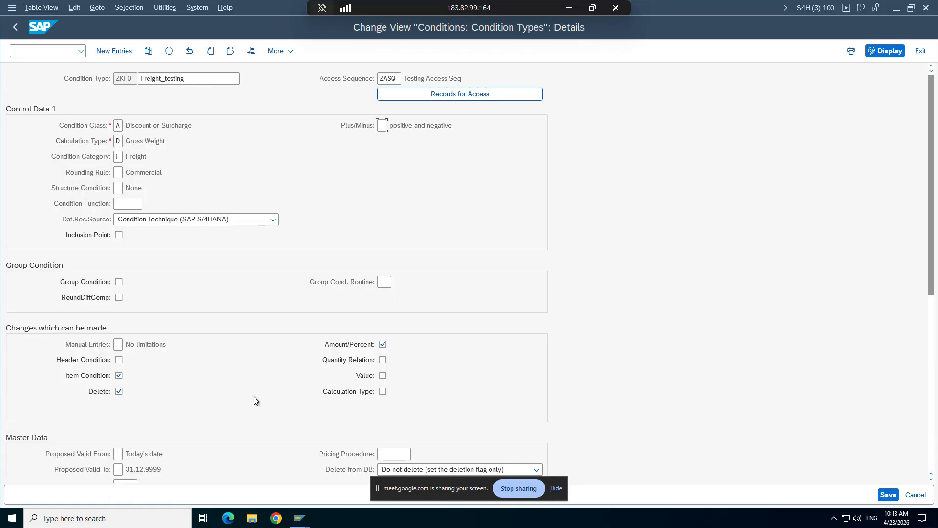
click(120, 157)
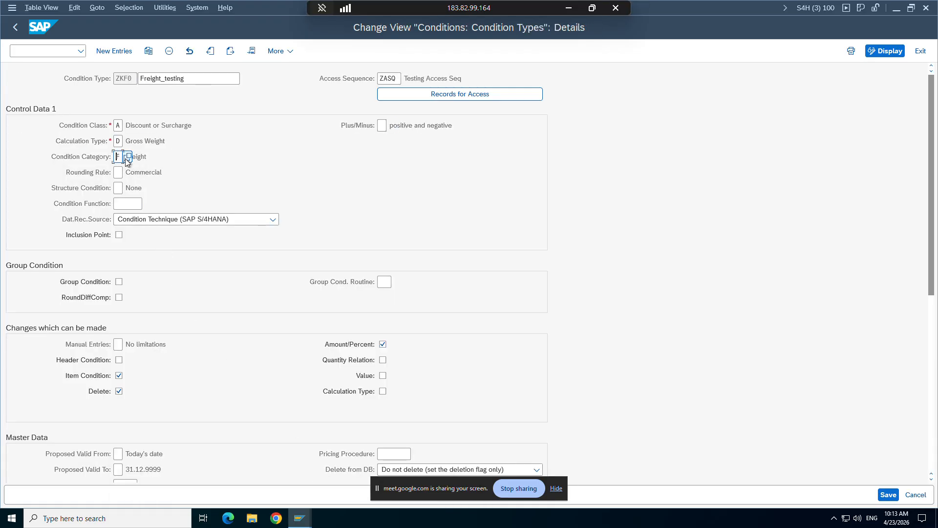
click(128, 156)
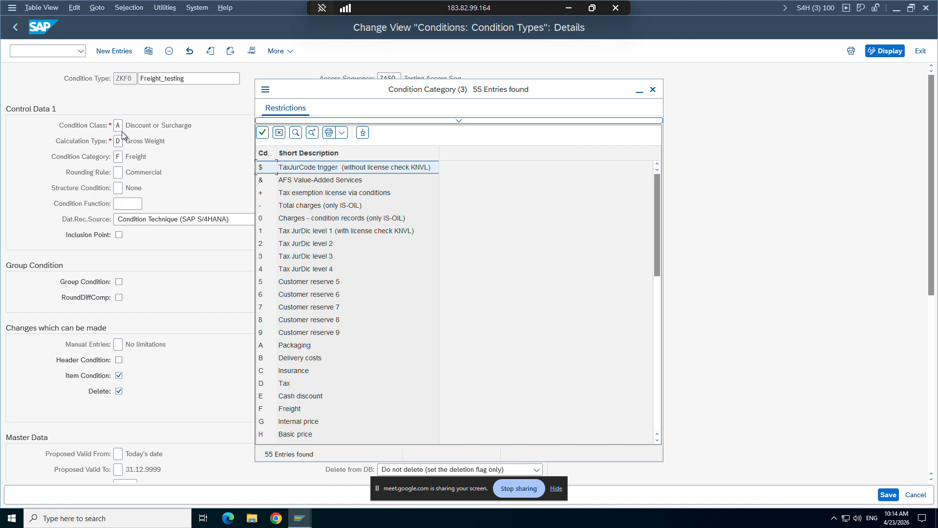
Examine the Condition Category entries, including Delivery costs, Insurance, Tax and Freight, down to the customer reserve codes
scroll(312, 384, down, 2)
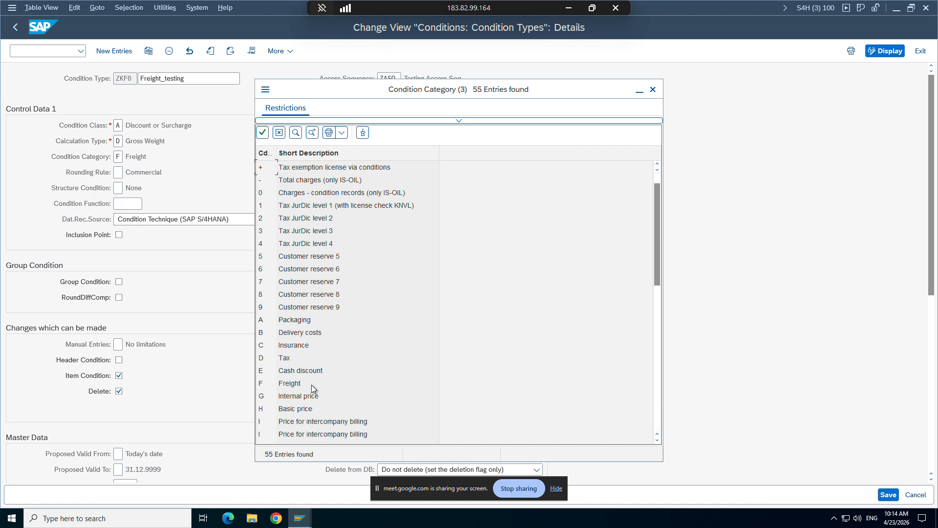
click(307, 281)
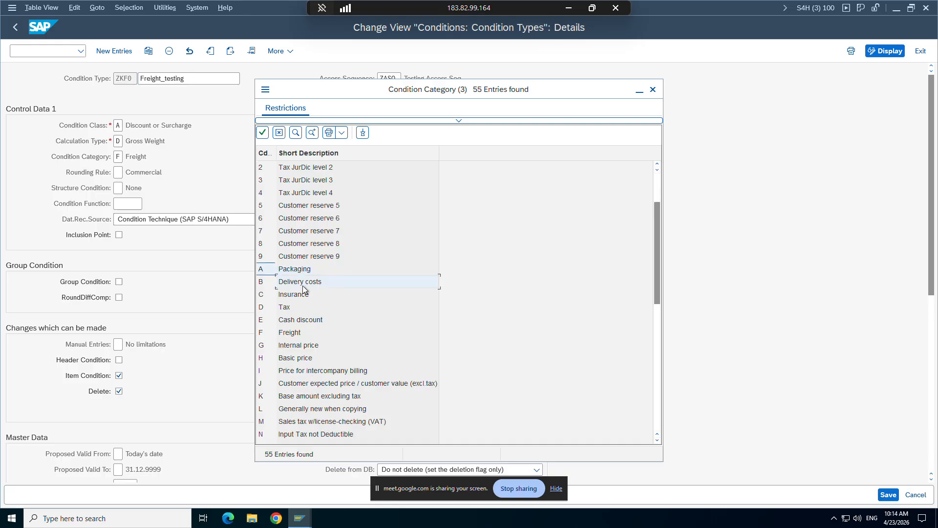
click(305, 296)
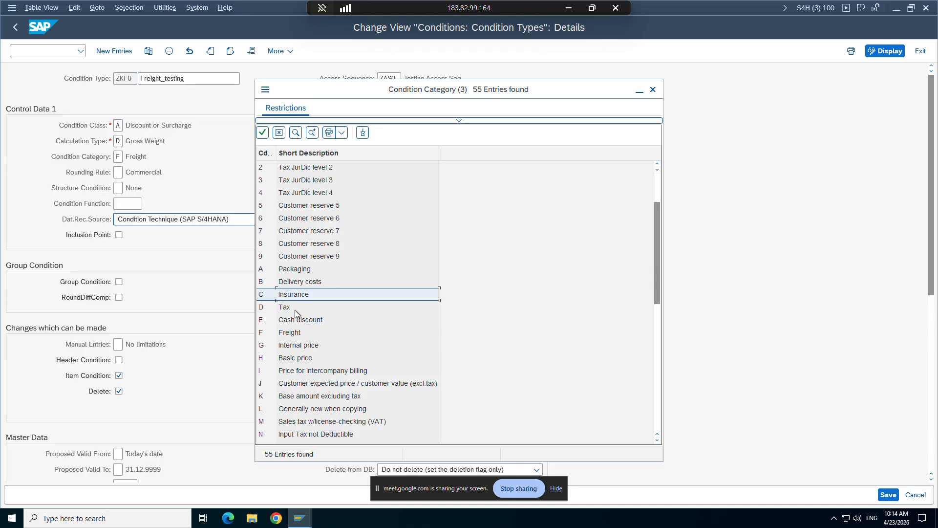
scroll(295, 309, down, 4)
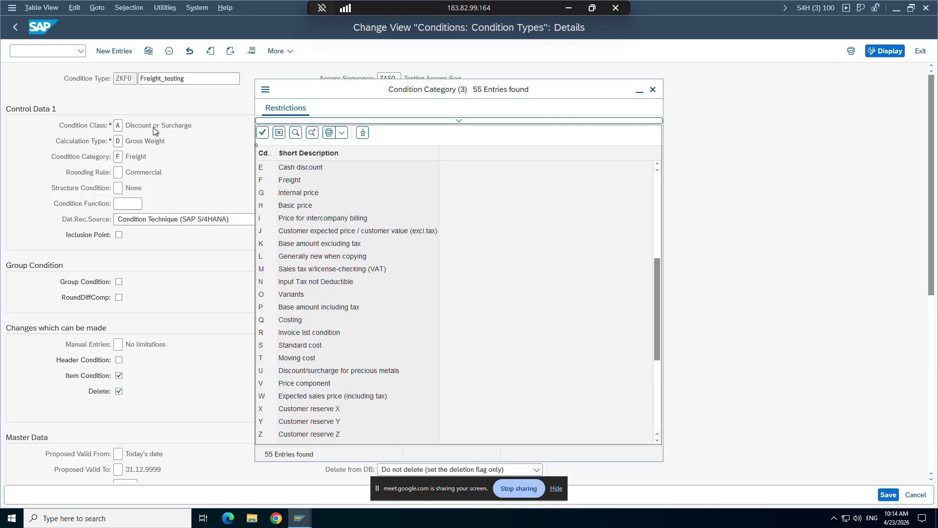
Switch to the Word study material and read the Condition category notes through to Rounding Rule and Structure condition
click(568, 8)
scroll(413, 351, down, 1)
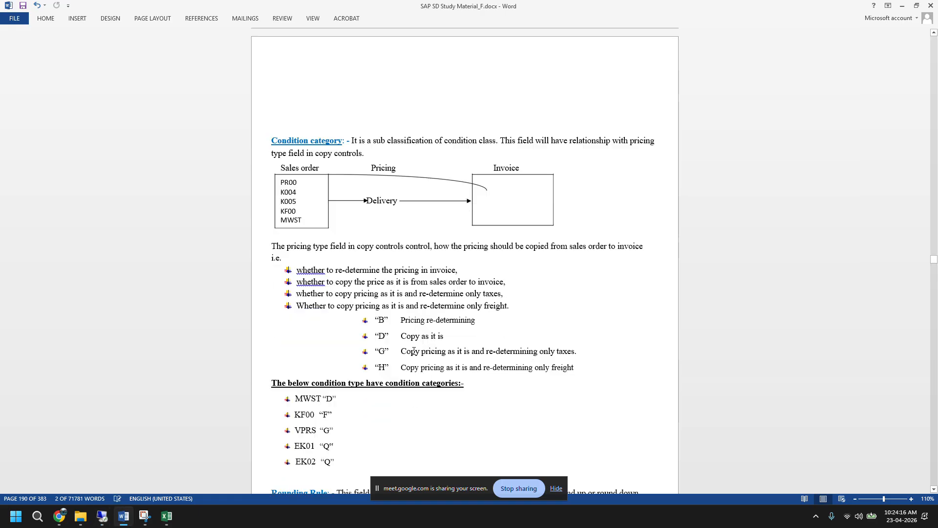
scroll(414, 349, down, 1)
scroll(414, 347, down, 1)
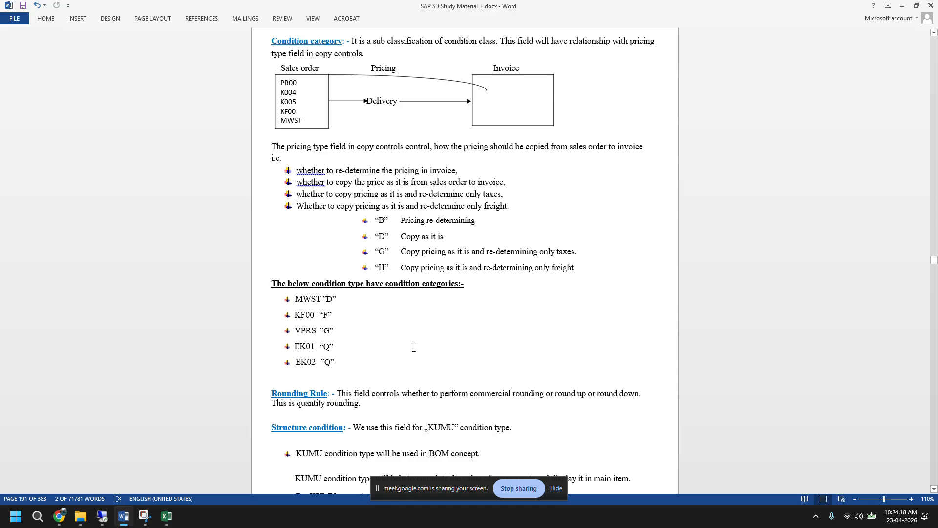
scroll(414, 348, down, 1)
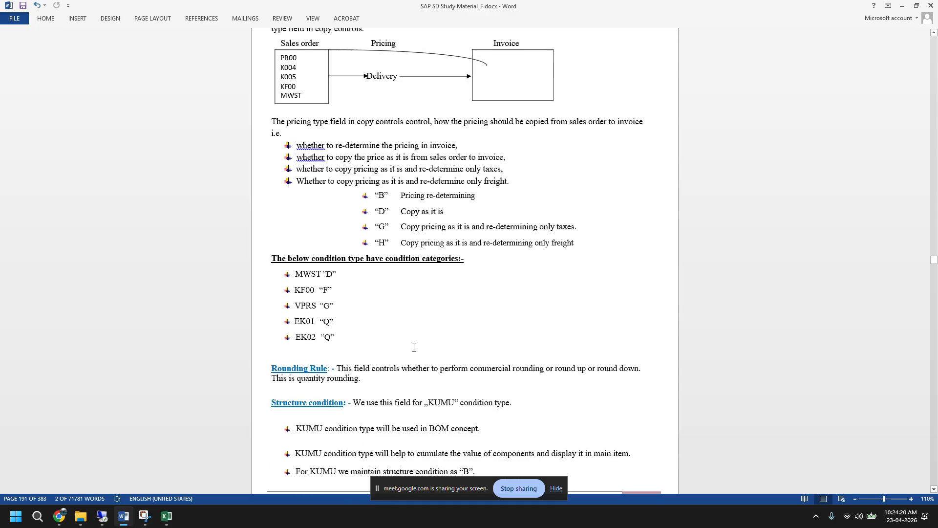
scroll(413, 348, down, 1)
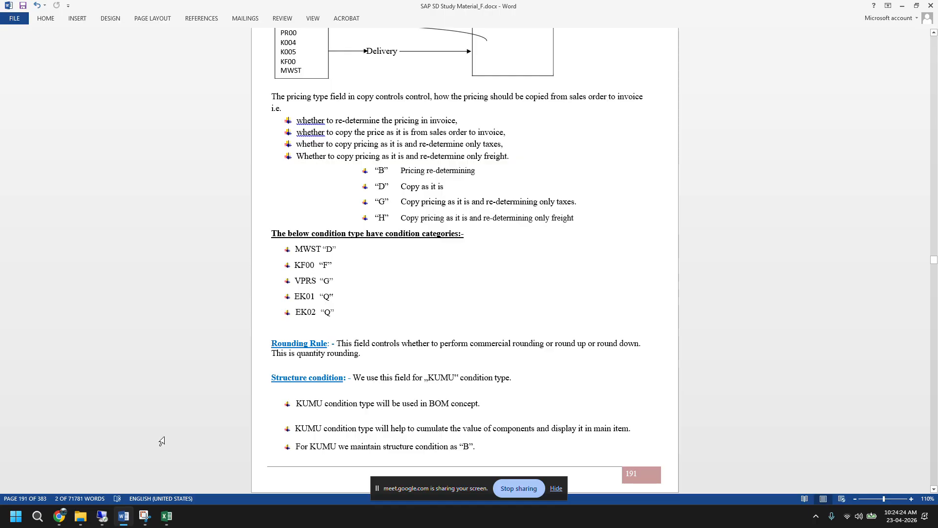
Return to the SAP sales order item's pricing conditions and mark only the VPRS line, unmarking the ZPR0 and ZK05 lines
click(97, 521)
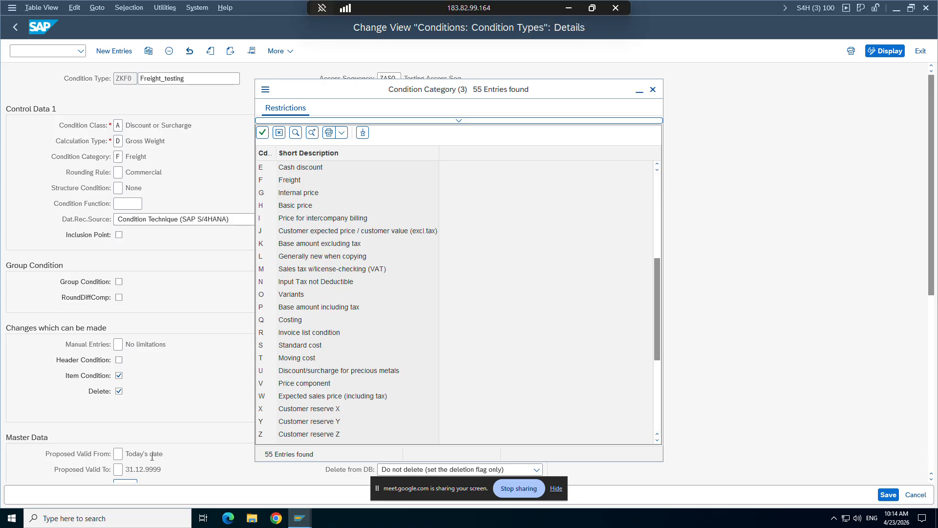
mouse_move(300, 518)
click(212, 471)
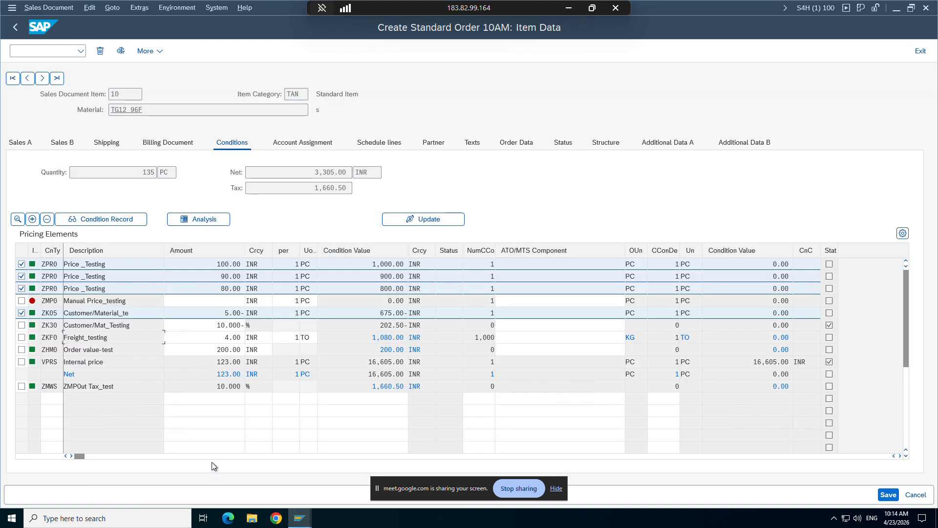
click(22, 361)
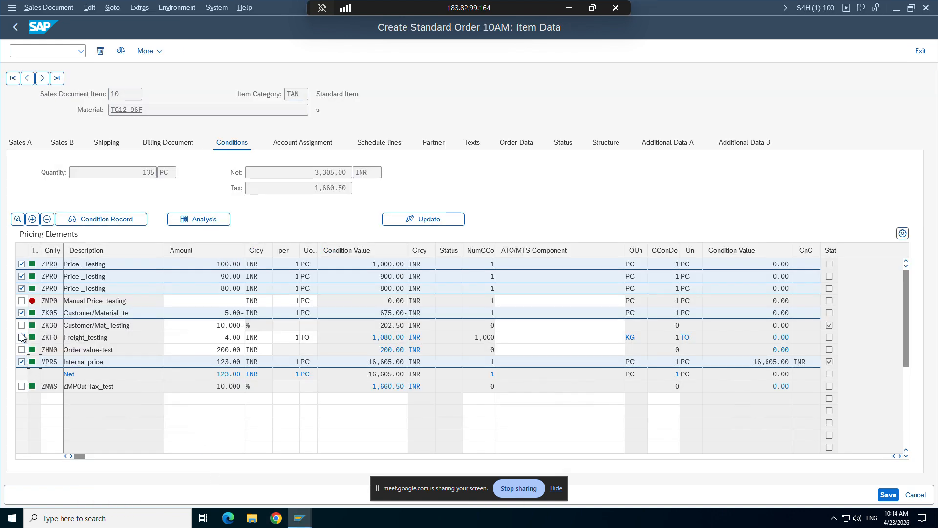
click(22, 313)
click(21, 289)
click(21, 276)
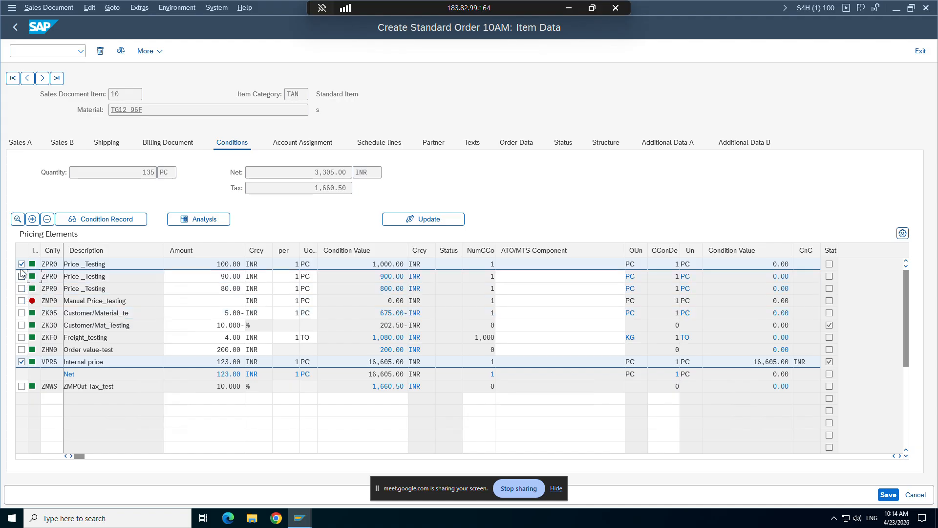
click(22, 263)
In the session showing the ZK05 condition entry, start transaction /nmm03 and display material TG12_96F
mouse_move(299, 518)
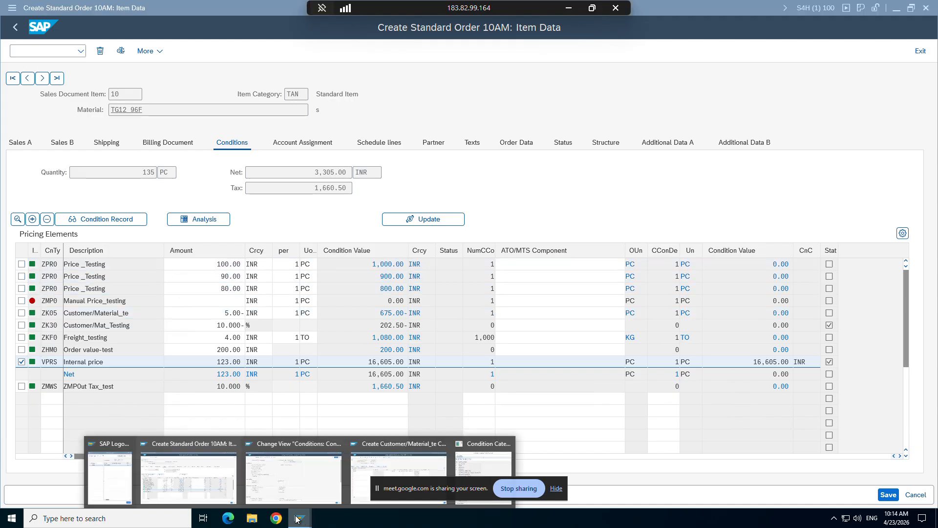
click(309, 464)
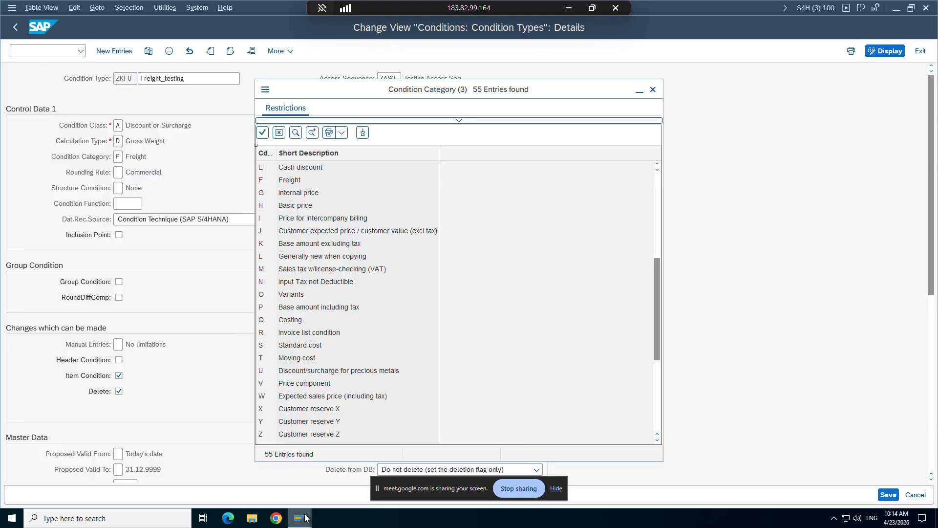
click(364, 455)
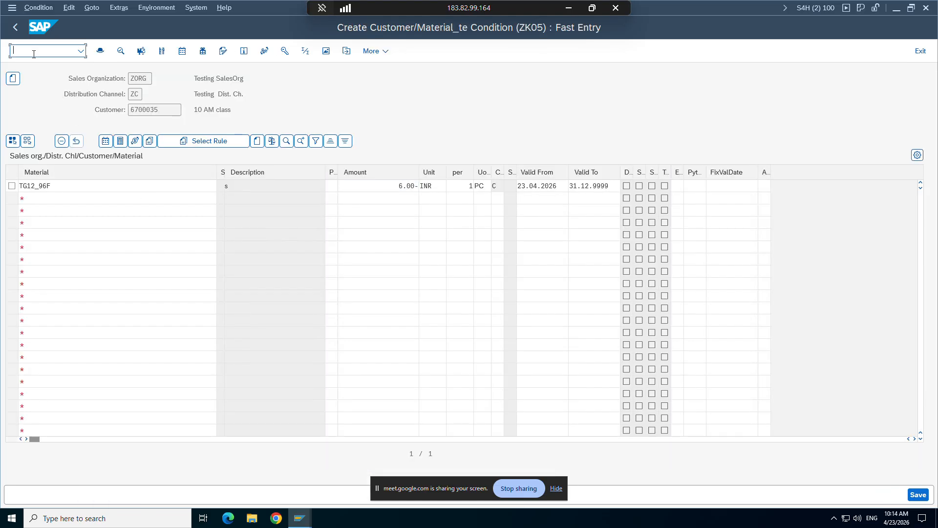
text(/nmm03)
key(Return)
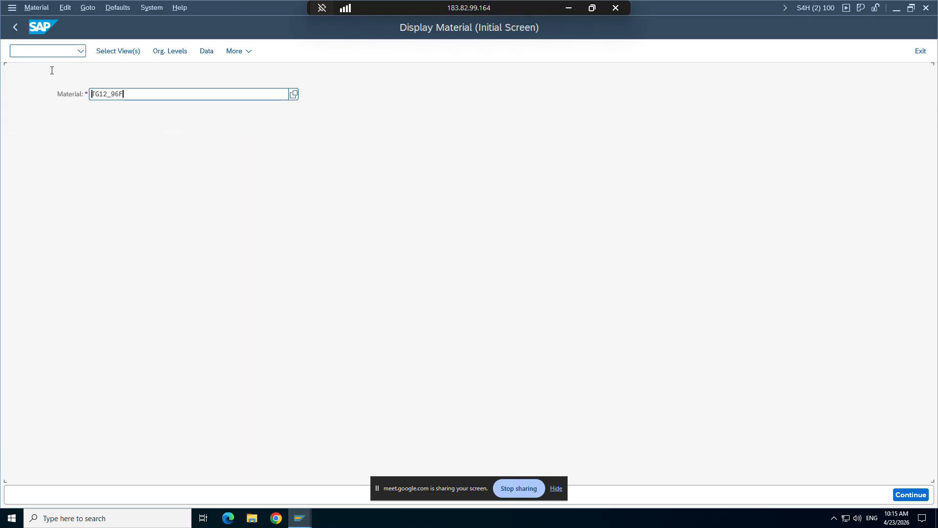
key(Return)
key(Return)
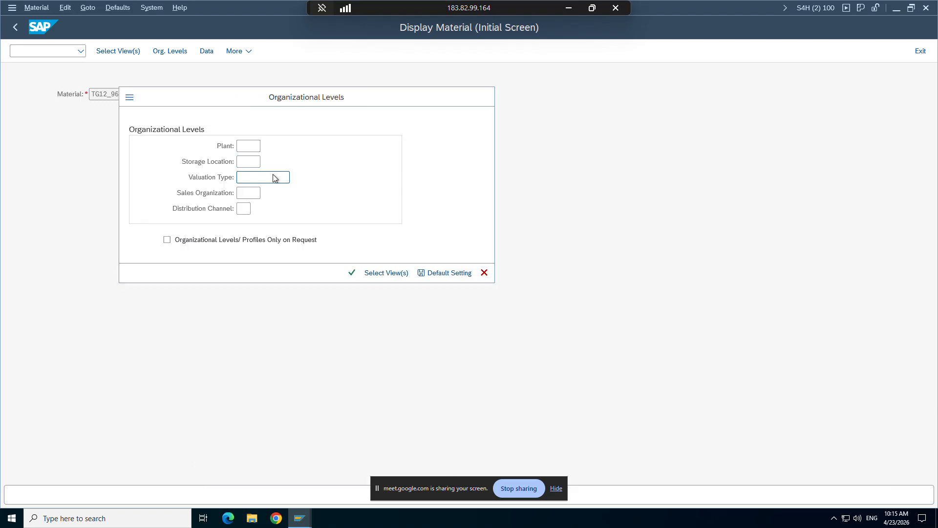
key(Return)
Open the Accounting 1 view of material TG12_96F for plant ZPTT
click(919, 79)
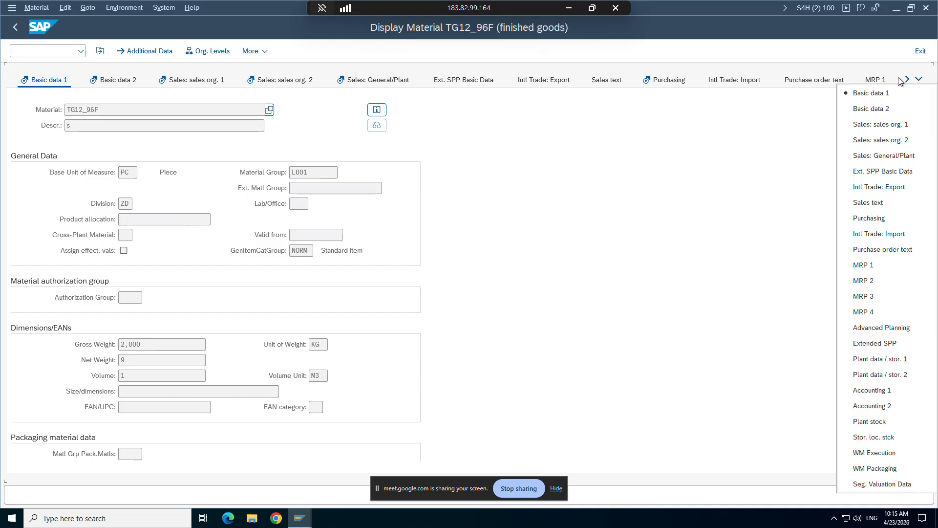
click(855, 405)
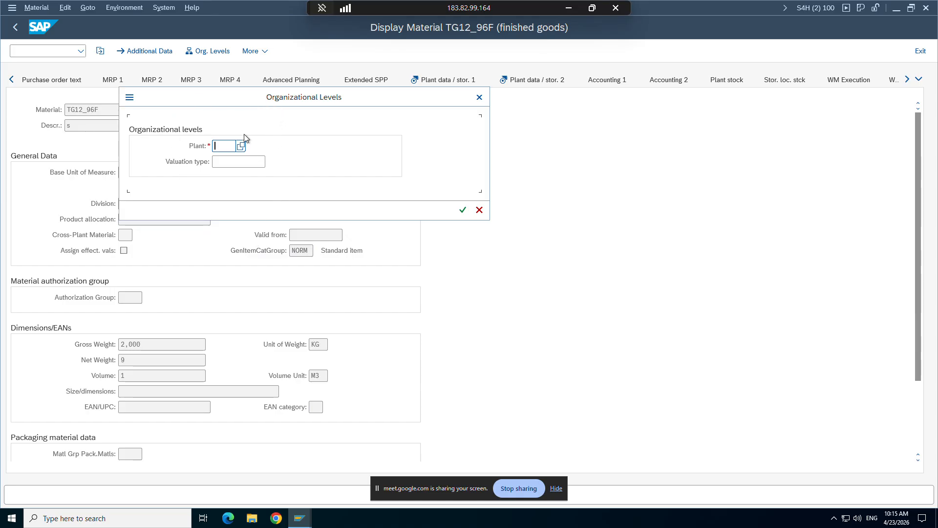
click(240, 146)
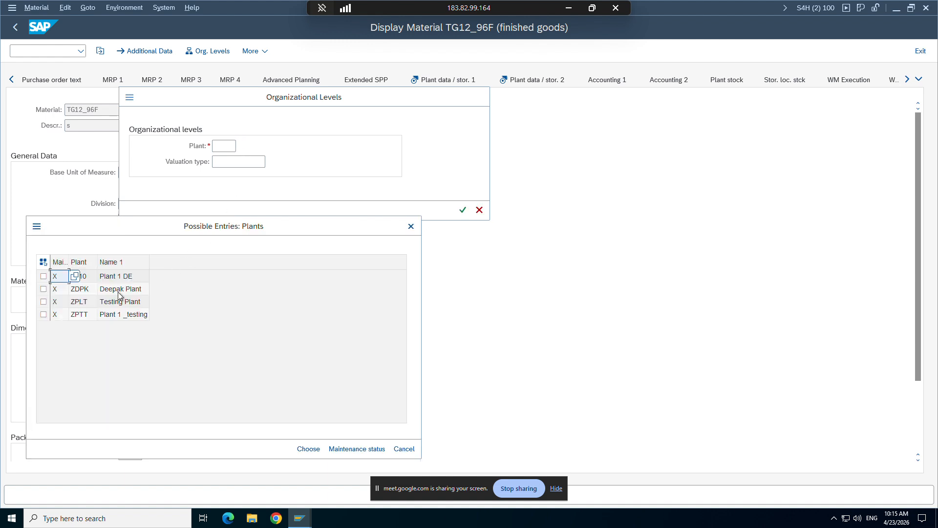
click(85, 314)
double_click(86, 314)
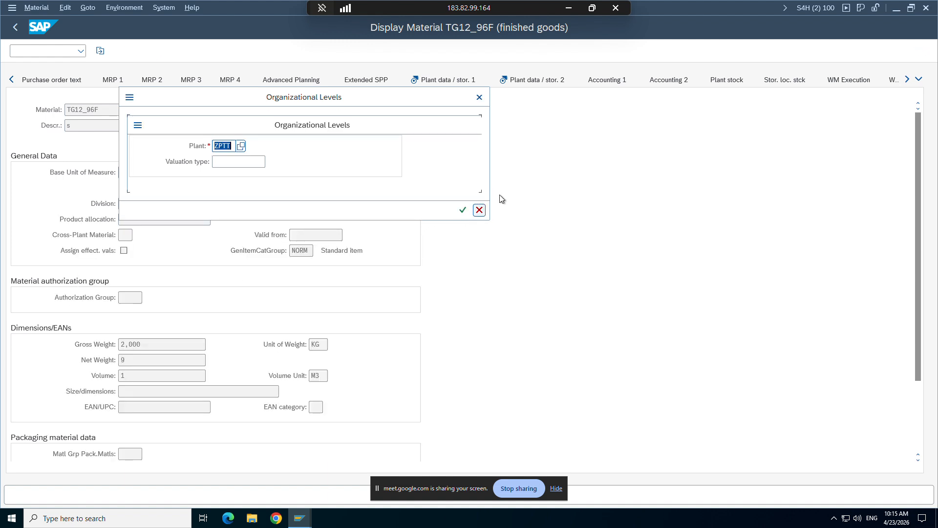
click(462, 210)
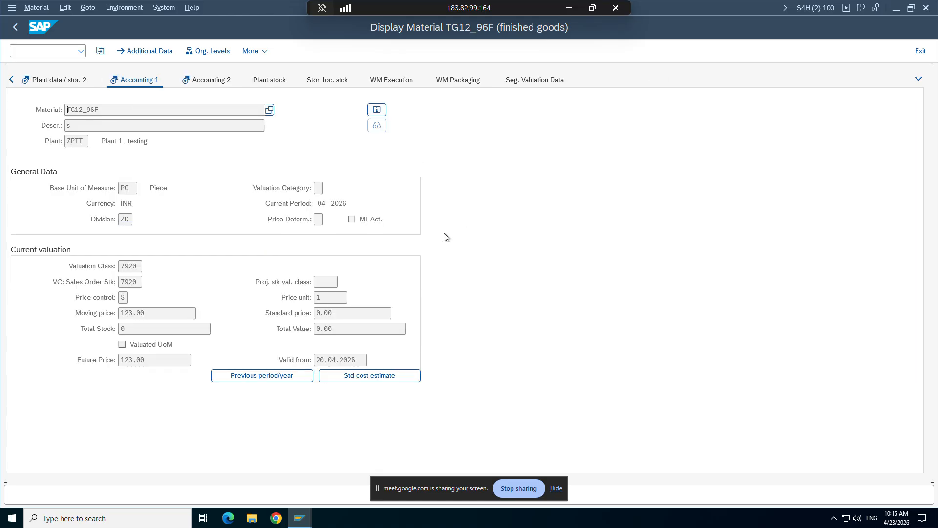
Compare the material's moving price and future price with the VPRS amount and condition value in the sales order item
drag(168, 312, 100, 311)
drag(154, 360, 105, 360)
mouse_move(303, 517)
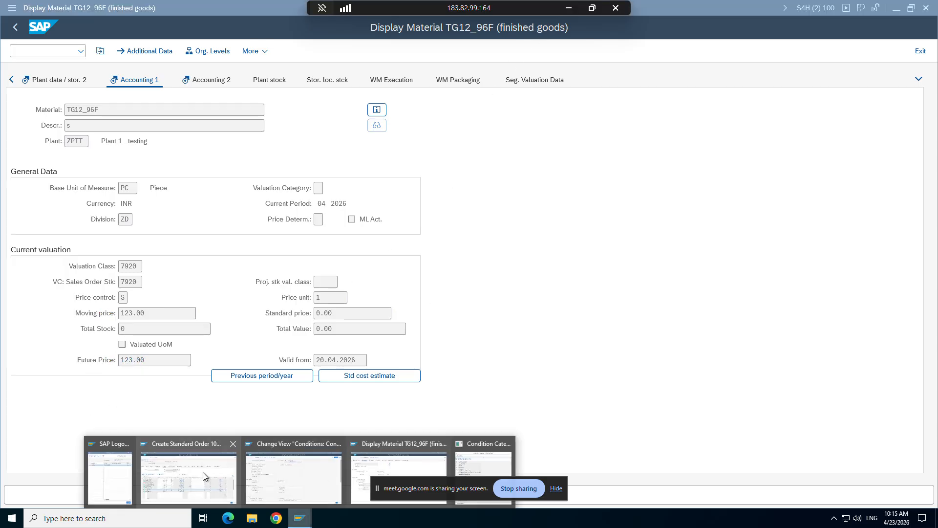
click(200, 472)
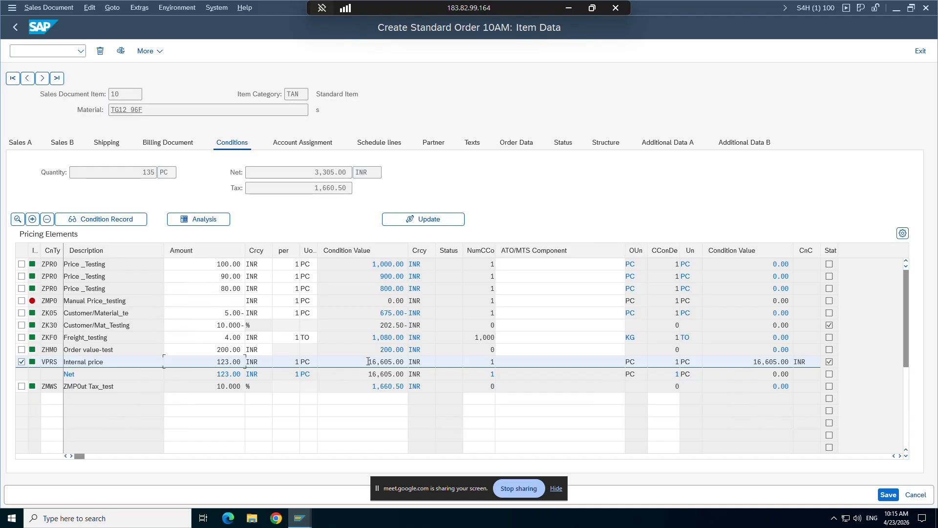
drag(368, 362, 404, 362)
drag(216, 361, 238, 365)
Set the amount of the manual price condition ZMP0 to 30 in the sales order item
click(156, 172)
text(30)
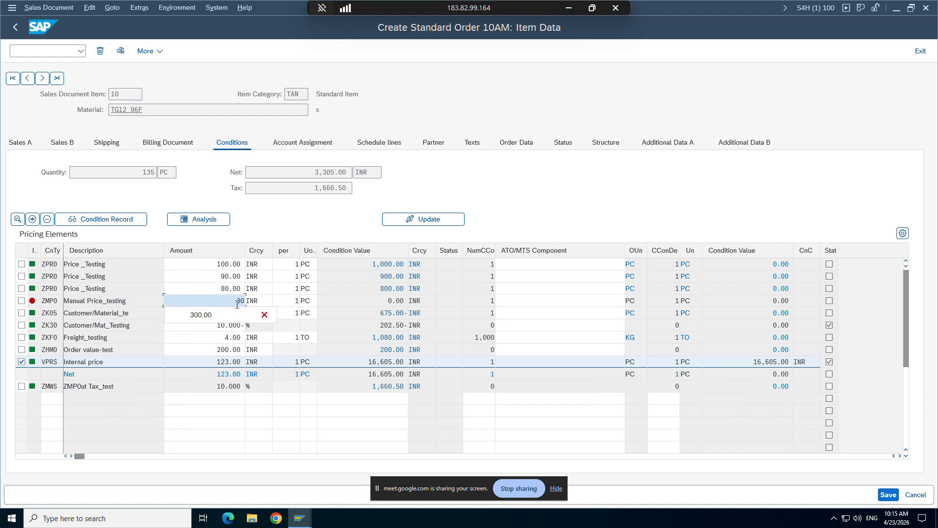
key(Return)
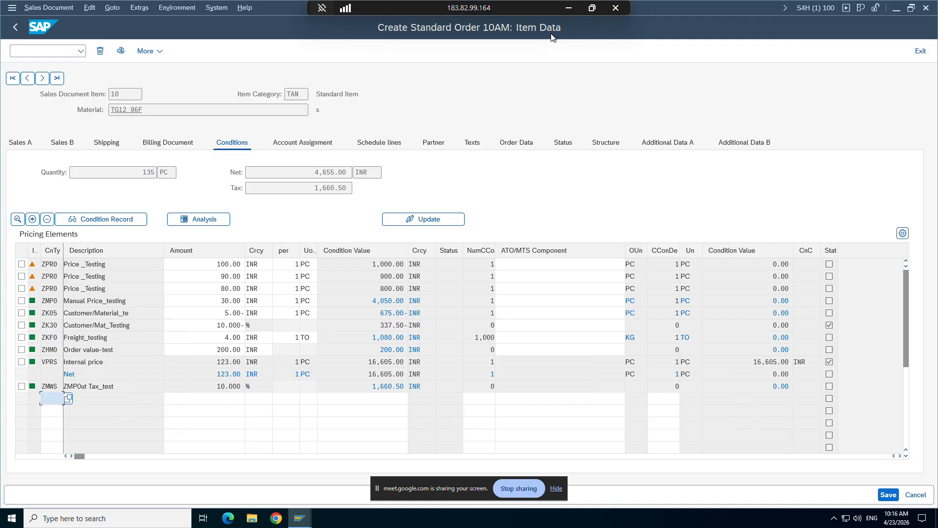
Switch to the Word study material and highlight the Rounding Rule paragraph for reading
click(569, 8)
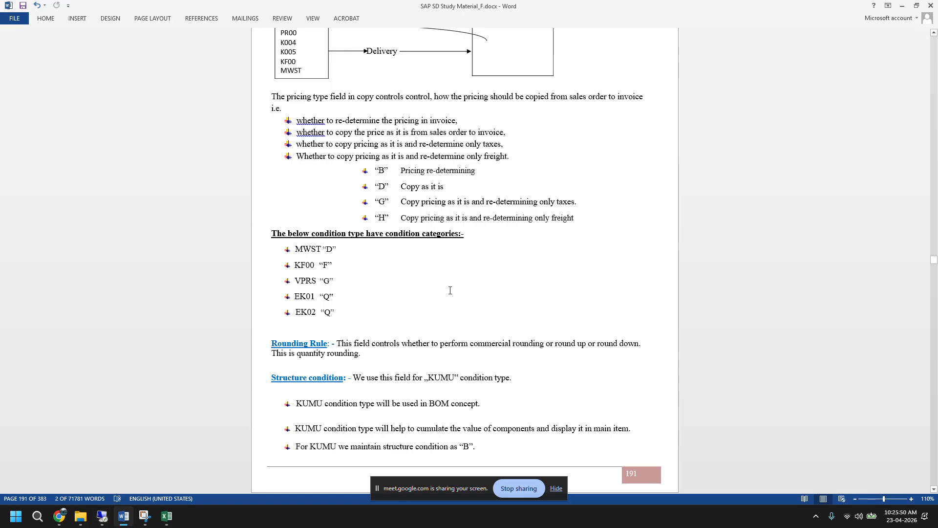
drag(378, 354, 271, 343)
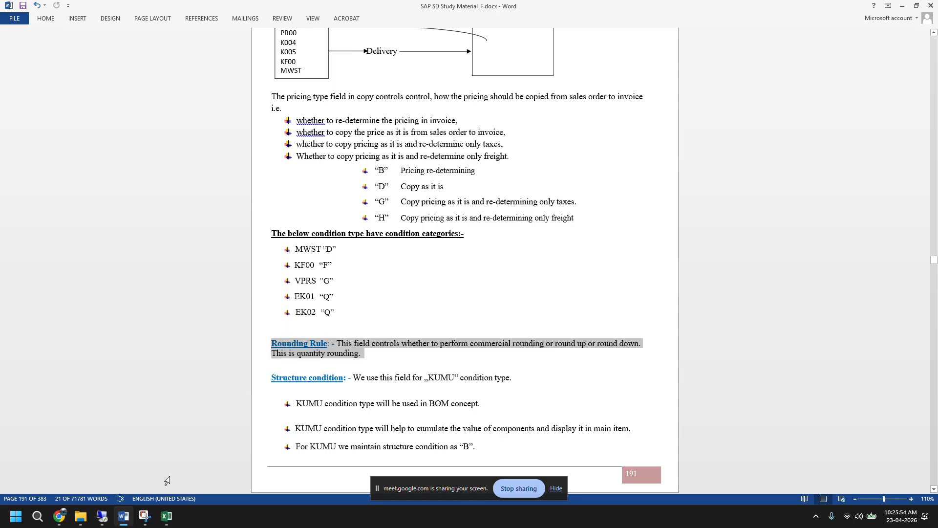
Switch to the Excel workbook Details1.xlsx and enter "1.3 INR per PC" in cell B19
click(166, 516)
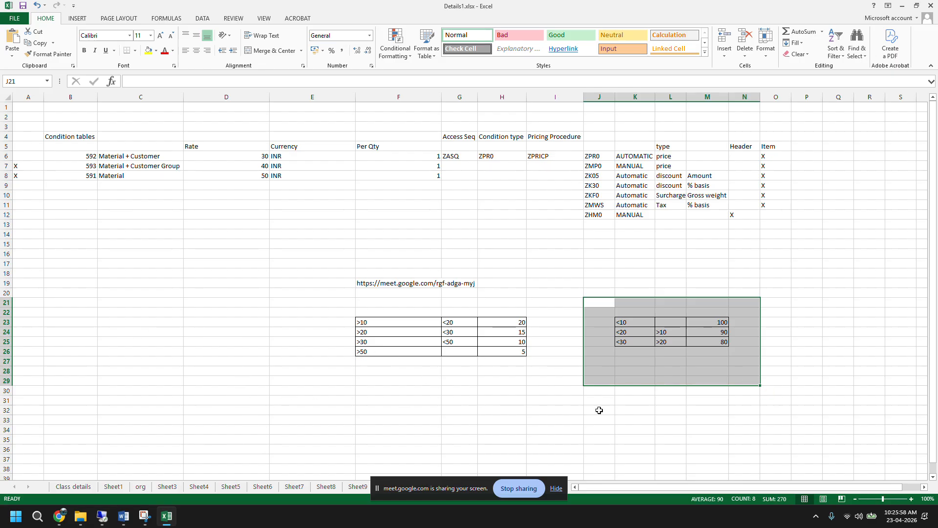
click(94, 284)
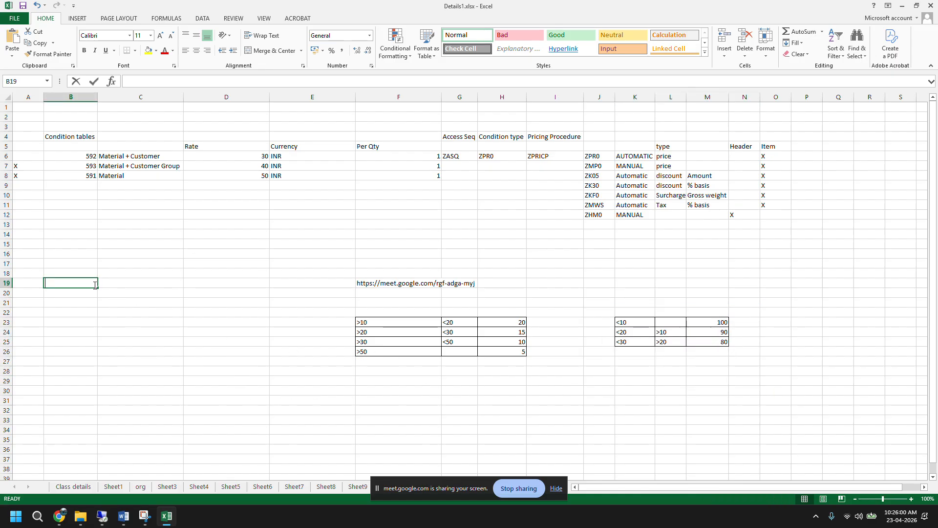
text(1.3)
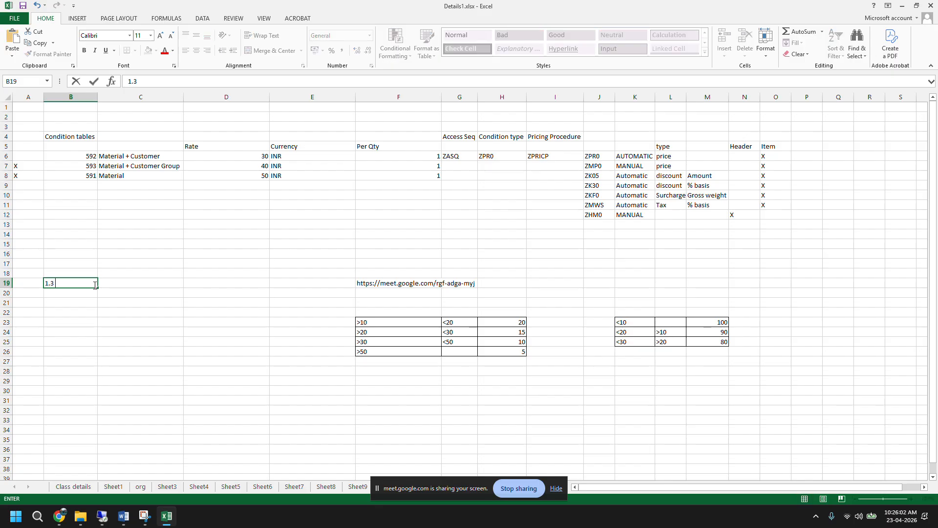
text( INR per PC)
Add a "qty" heading in cell C18 and enter the quantity 2 beneath it in C19
click(123, 274)
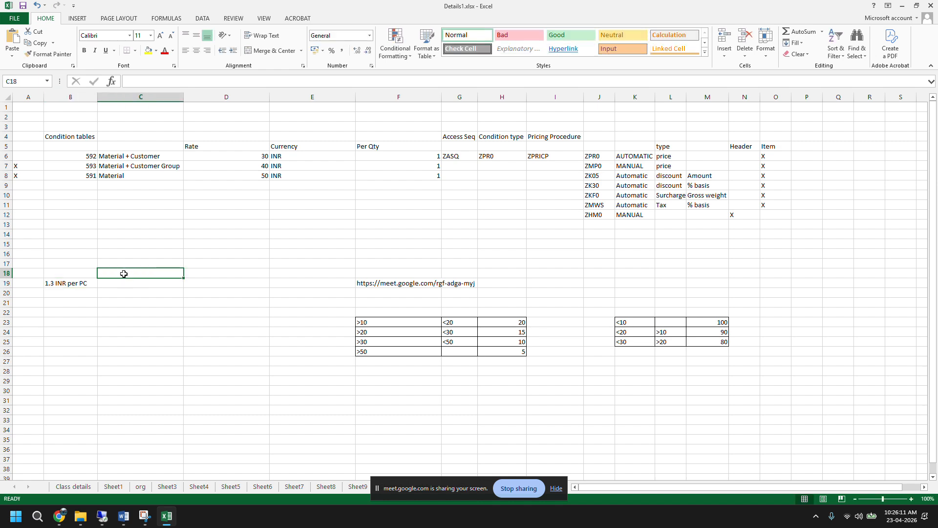
text(qty)
key(Return)
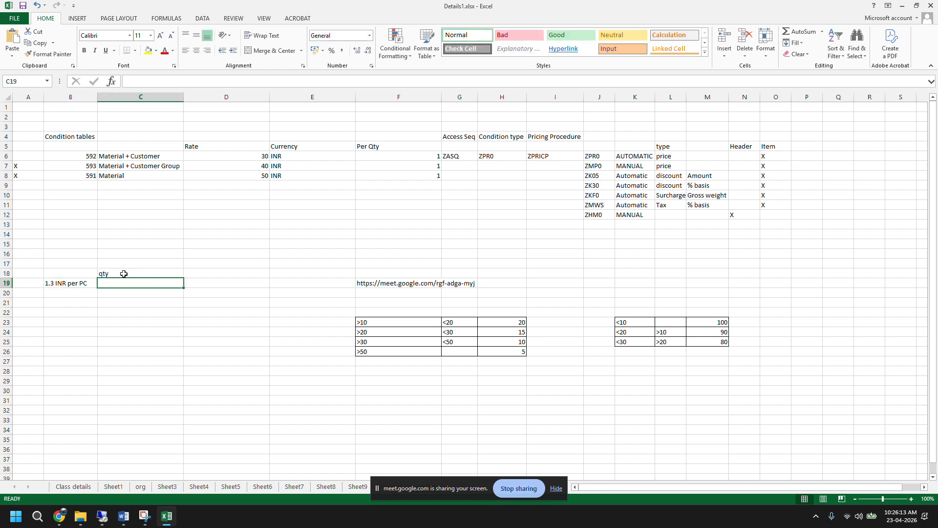
text(2)
key(Return)
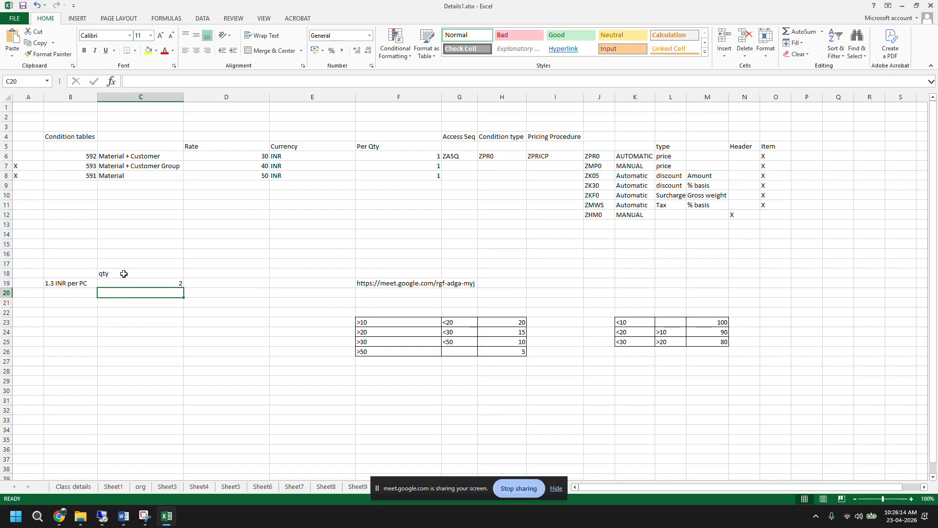
Enter 2.6 in cell D19 as the total for the rate and quantity
click(235, 271)
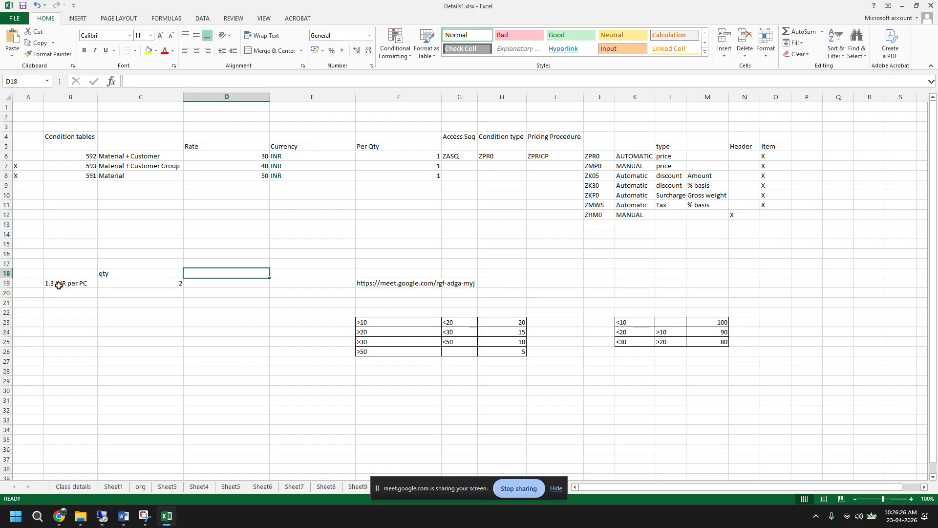
click(58, 284)
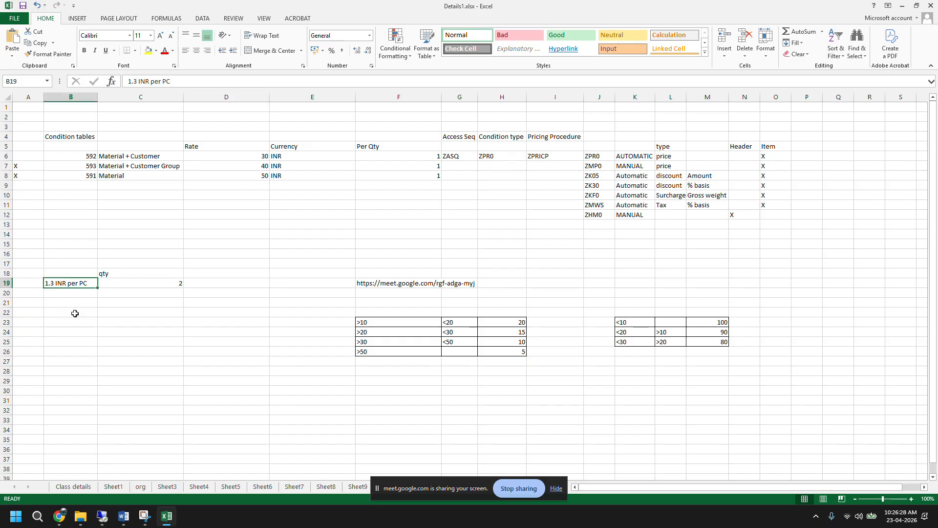
click(149, 284)
click(195, 286)
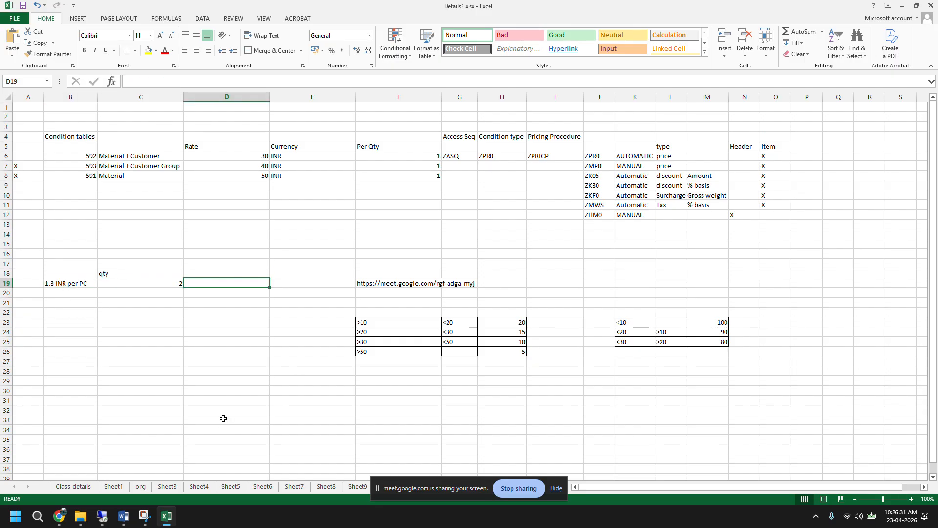
text(2.6)
key(Return)
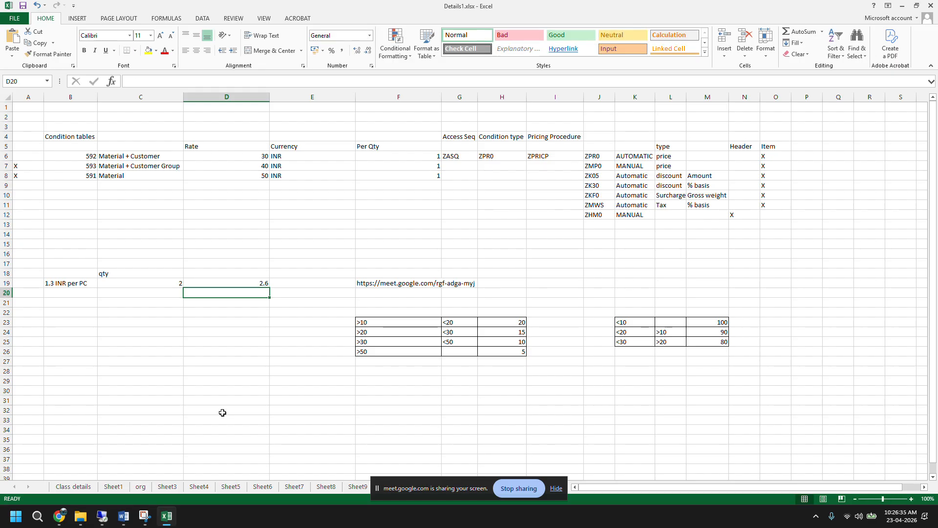
Change the rate in cell B19 so it reads "1.33 INR per PC"
click(47, 286)
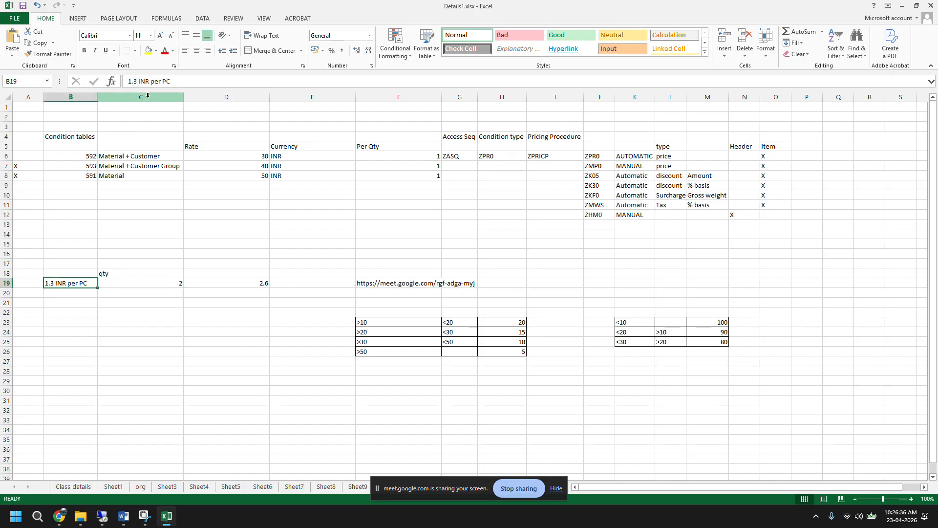
click(138, 81)
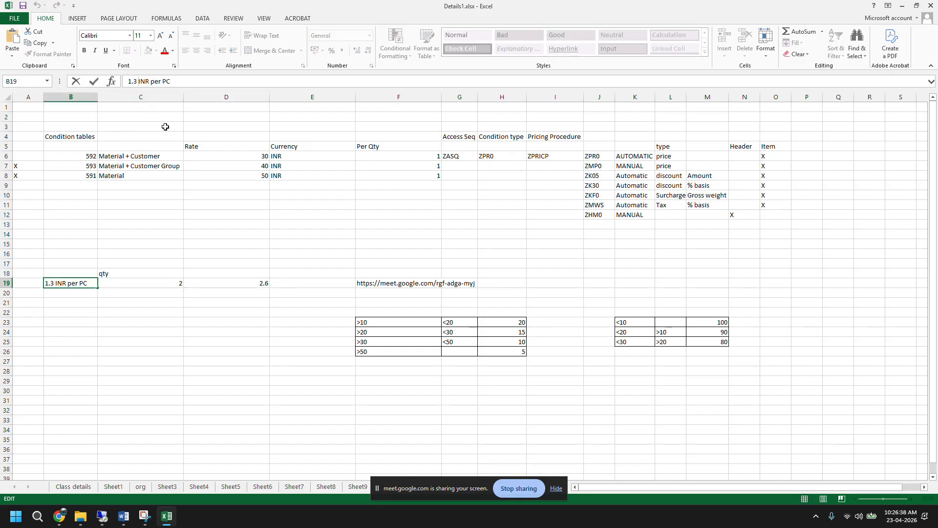
key(Left)
text(3)
click(86, 311)
Move the text "INR per PC" from cell B19 up to B18 as a heading, leaving only 1.33 in B19
click(73, 283)
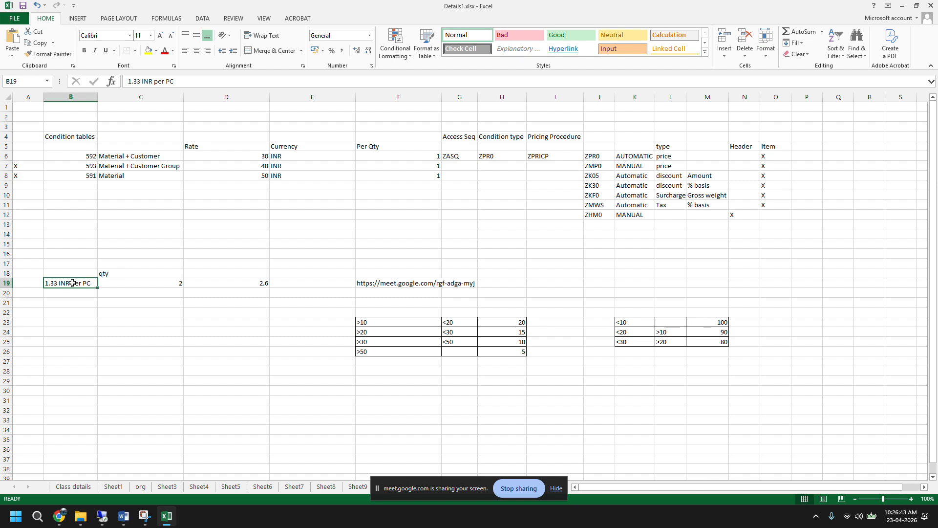
click(175, 81)
drag(176, 81, 140, 82)
key(ctrl+x)
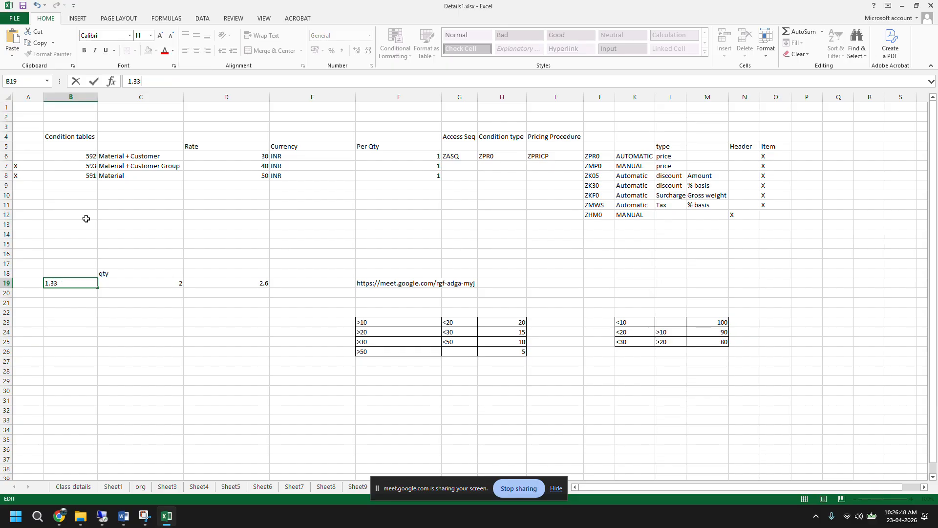
click(69, 272)
key(ctrl+v)
click(78, 339)
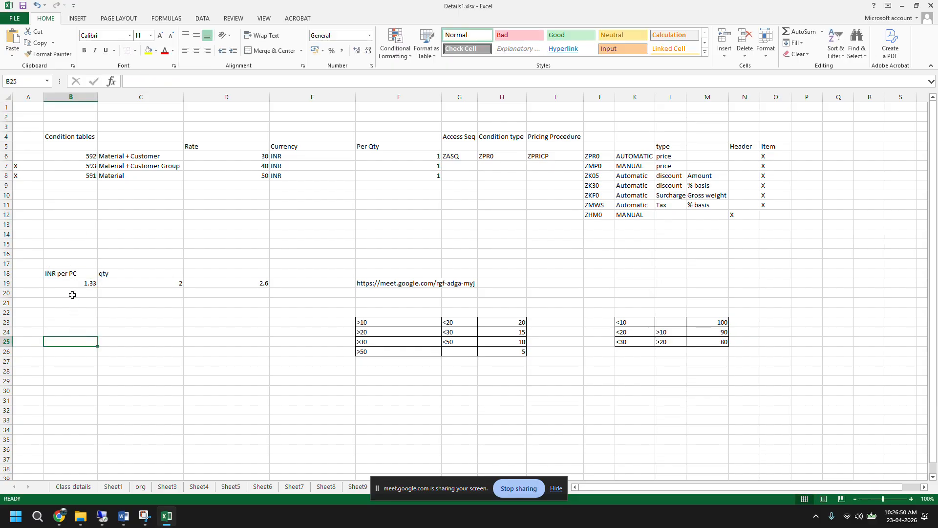
Replace the typed total in cell D19 with the formula =B19*C19
click(72, 282)
click(156, 86)
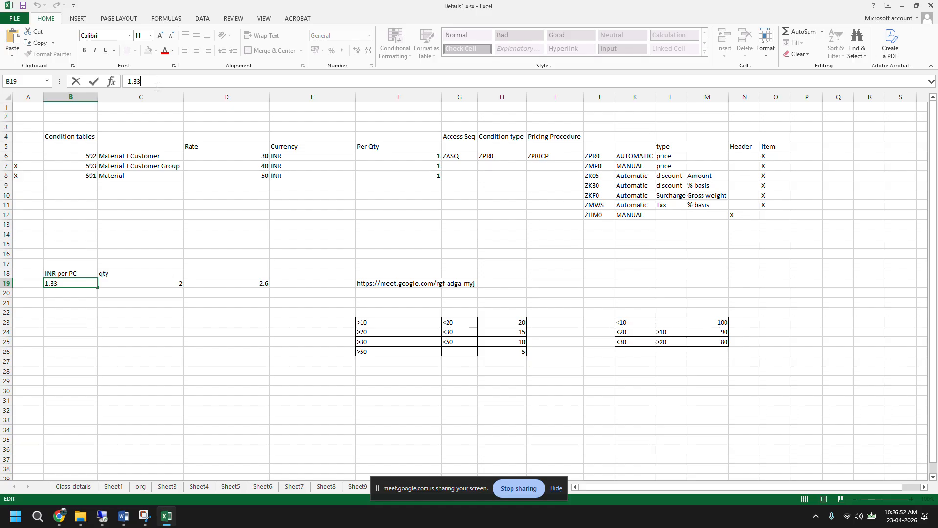
click(155, 283)
click(208, 281)
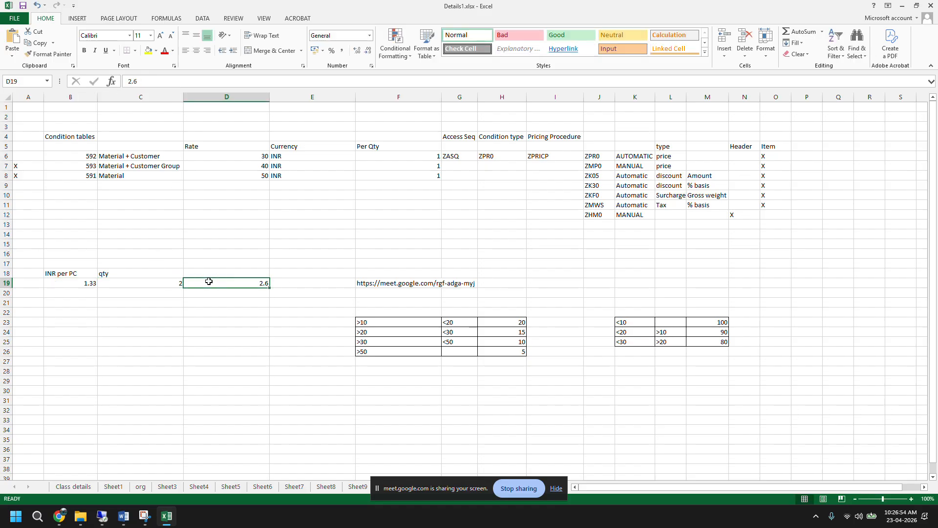
key(Delete)
text(=)
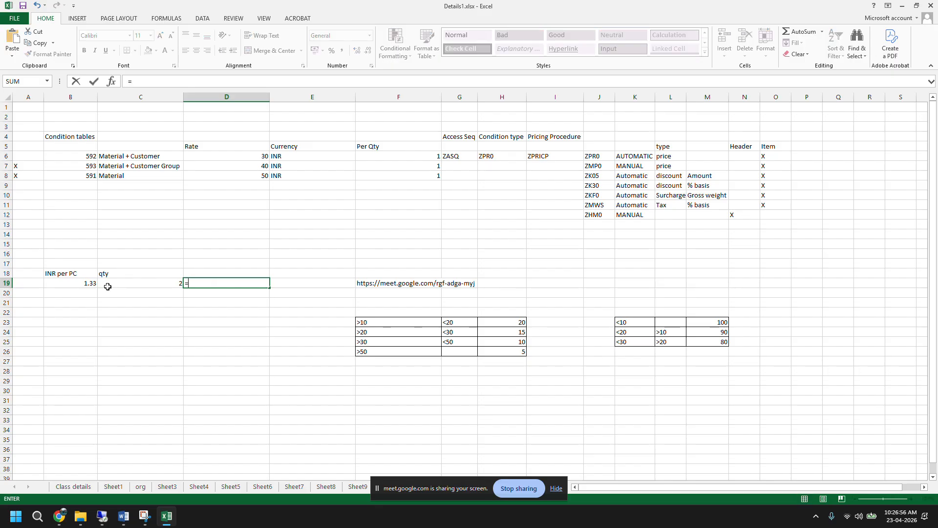
click(90, 282)
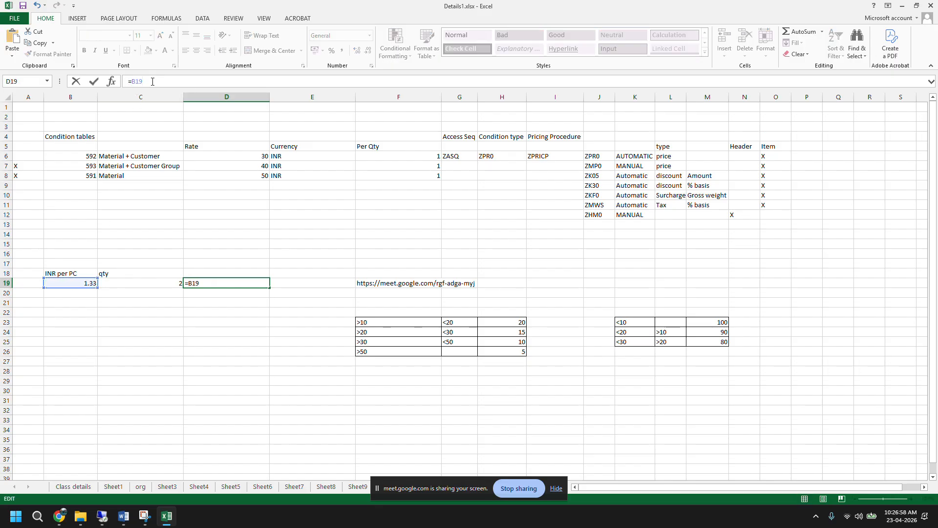
text(*)
click(149, 283)
key(Return)
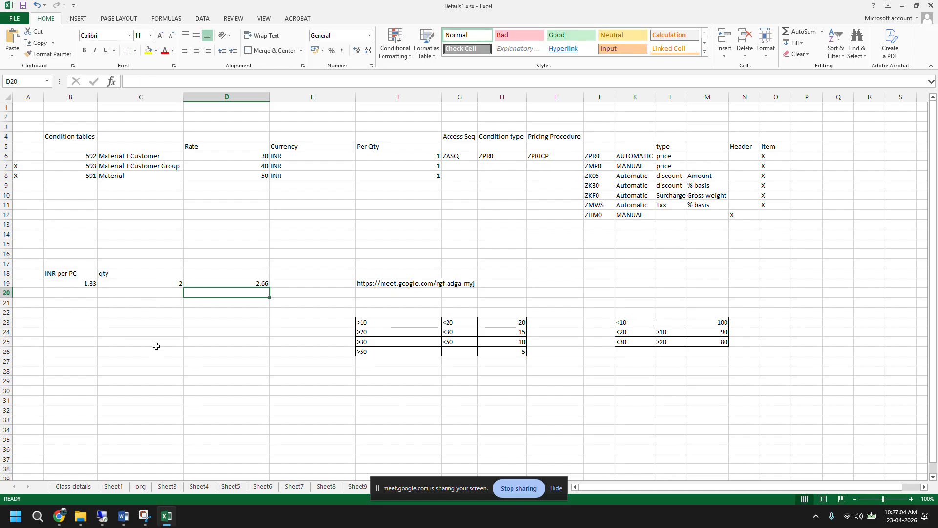
Set the quantity in cell C19 to 21
click(154, 281)
key(F2)
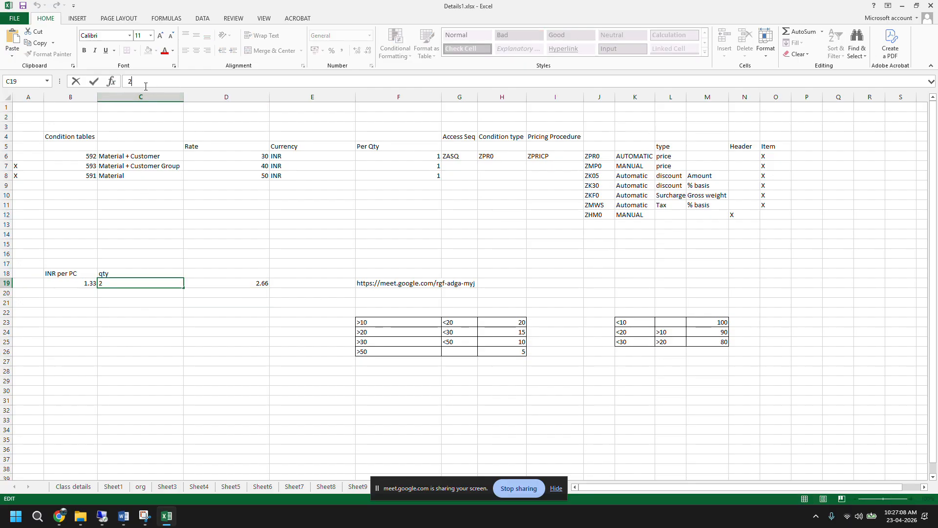
text(1)
key(Return)
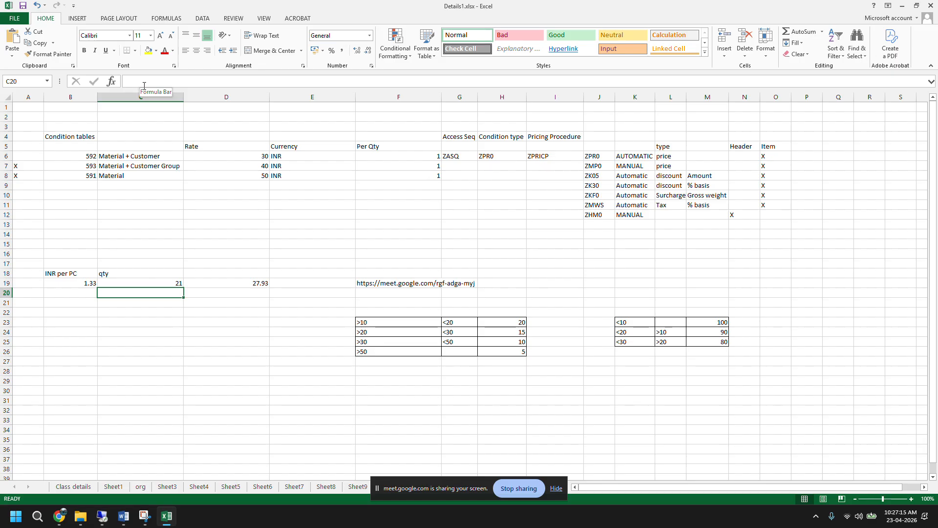
Enter the rounded value 28 in cell E19 beside the calculated total
click(212, 285)
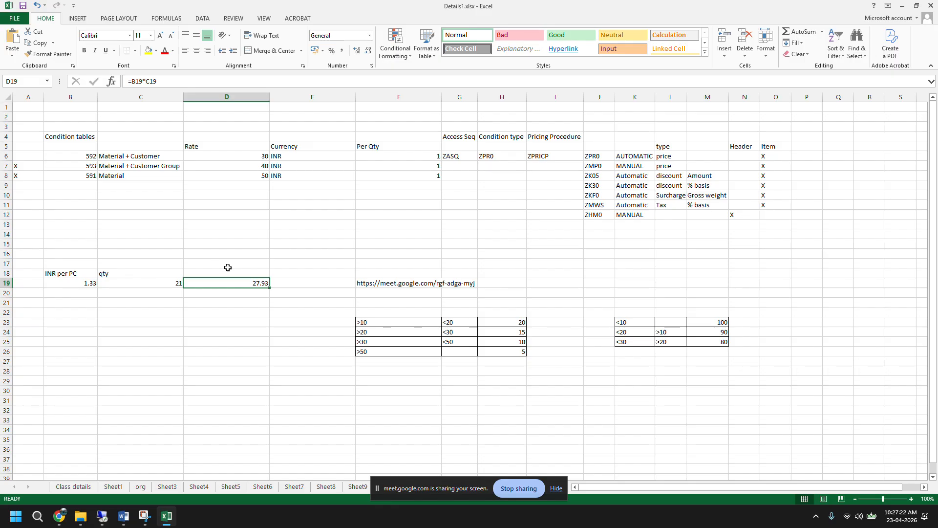
click(284, 281)
click(252, 285)
click(275, 284)
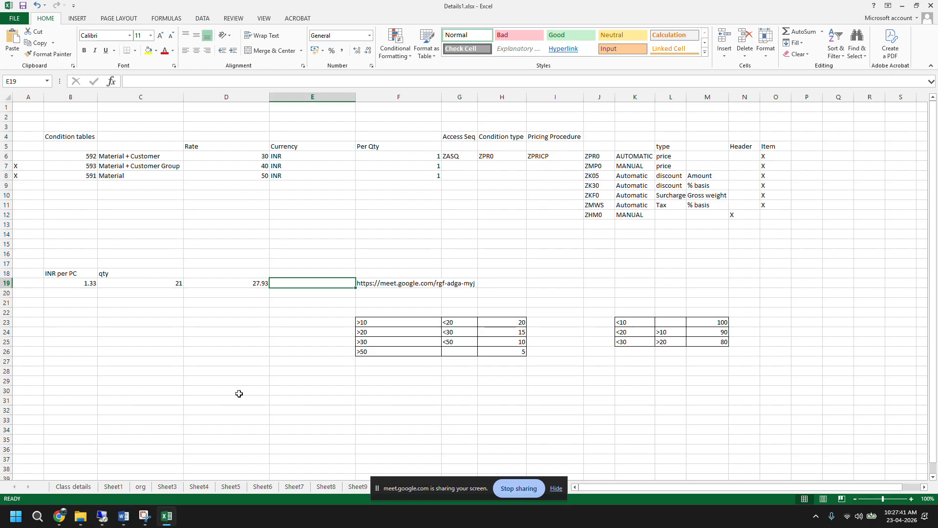
text(28)
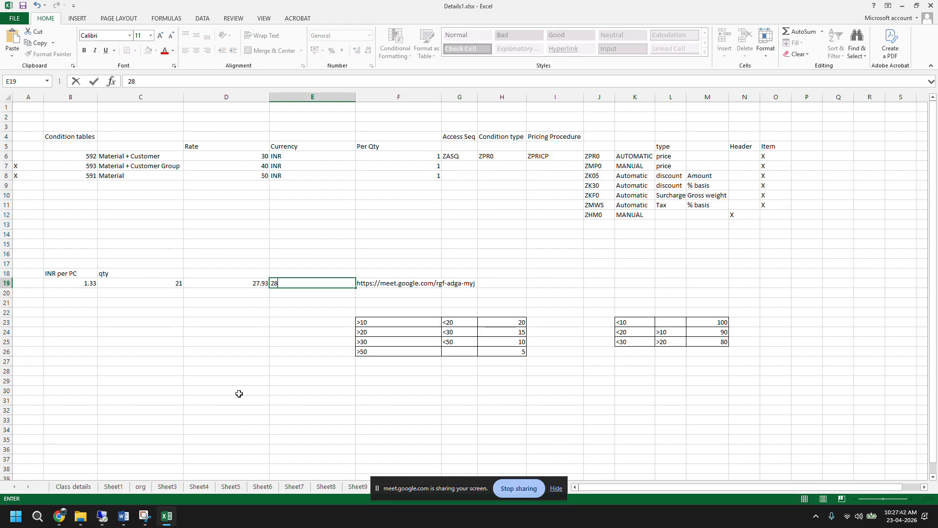
click(255, 302)
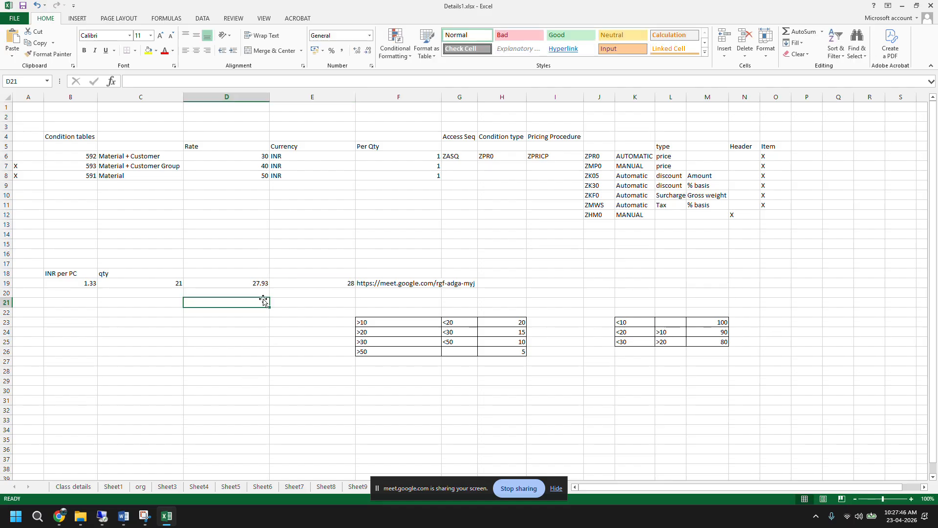
Add a second commercial rounding example with 27.4 in cell D20 and 27 in E20, and highlight both examples
click(261, 284)
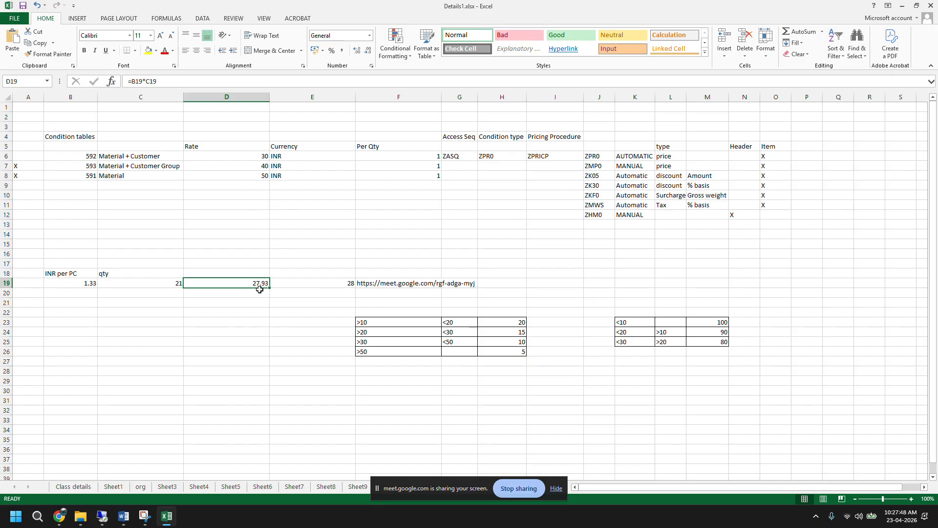
click(259, 293)
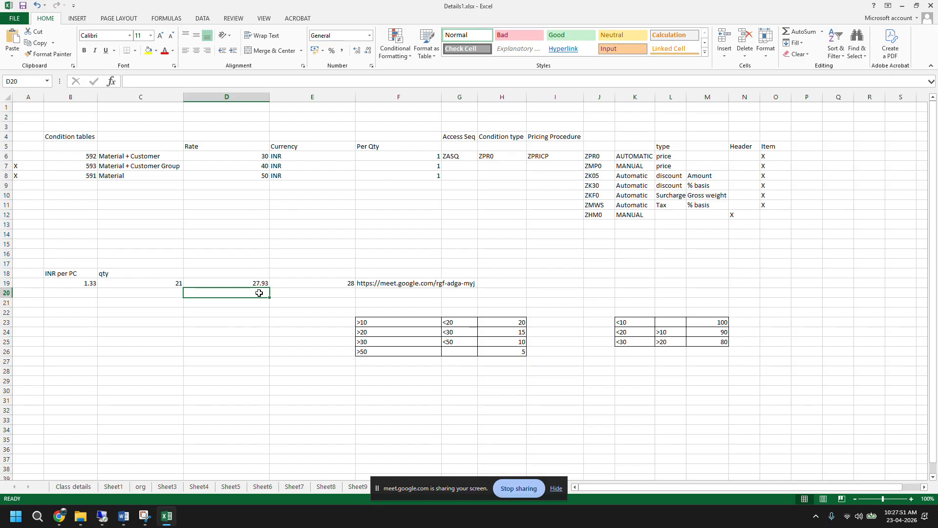
text(27)
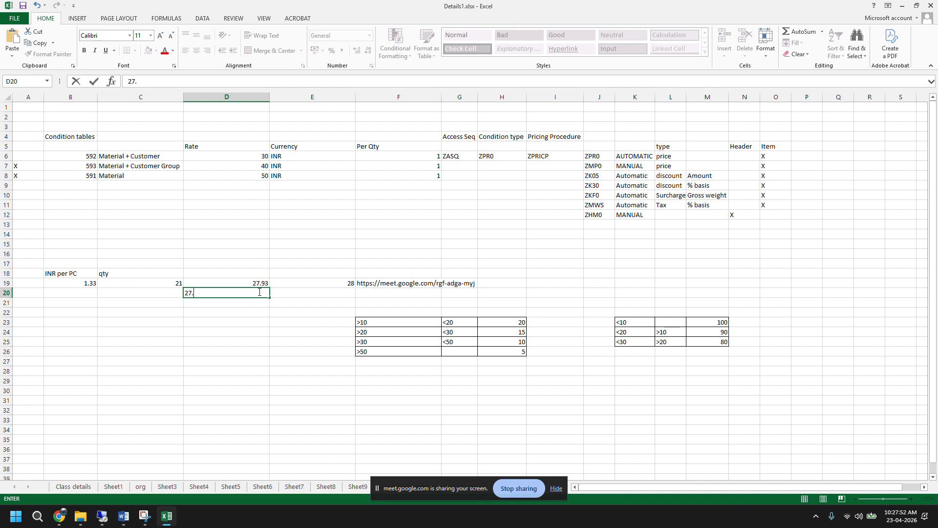
text(.4)
click(308, 293)
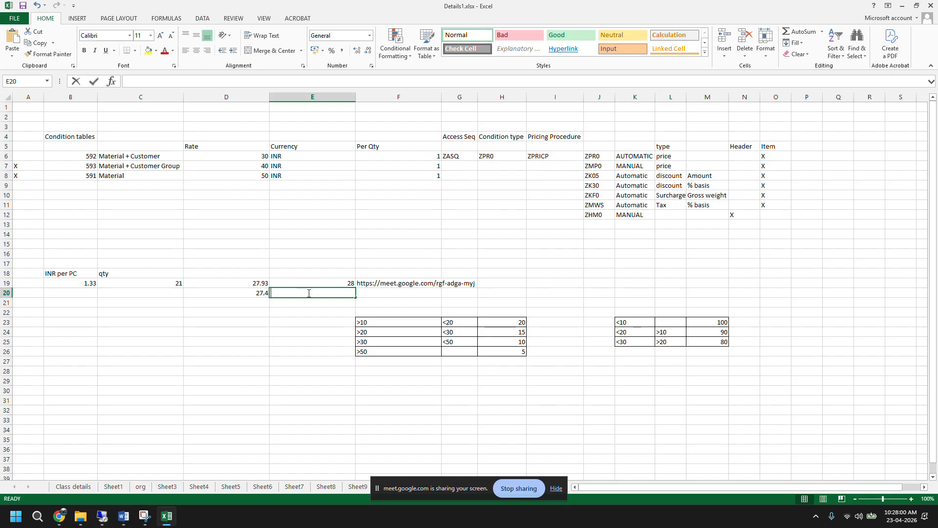
text(27)
click(293, 304)
drag(251, 283, 290, 293)
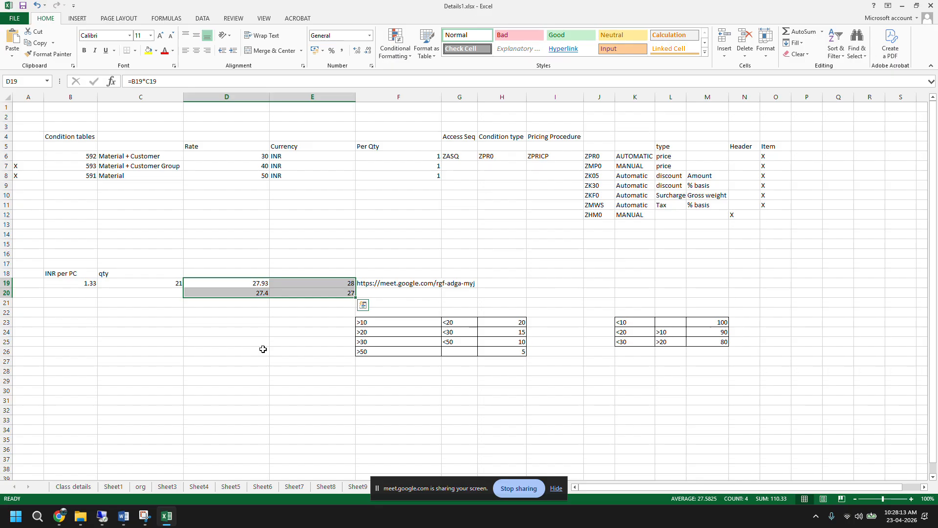
Add a round-down example with 27.93 in cell D22 and 27 in E22
click(256, 311)
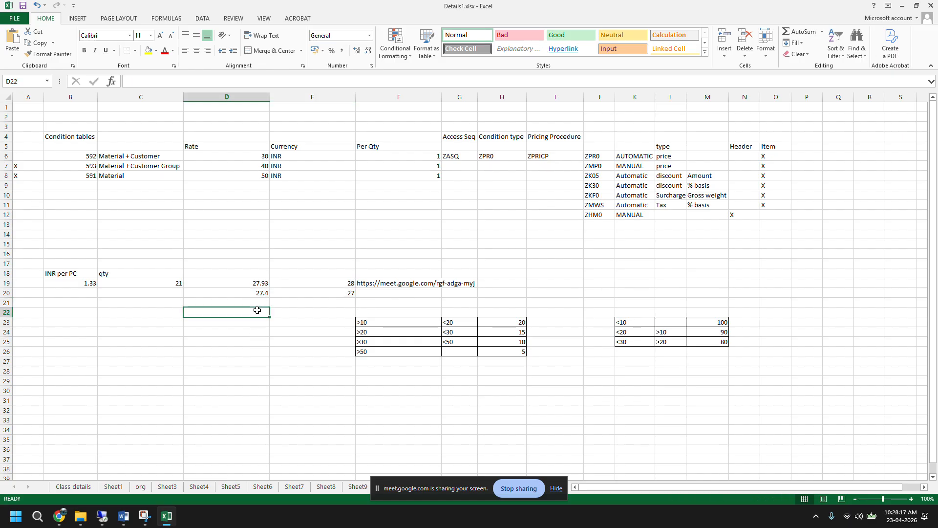
text(27.9)
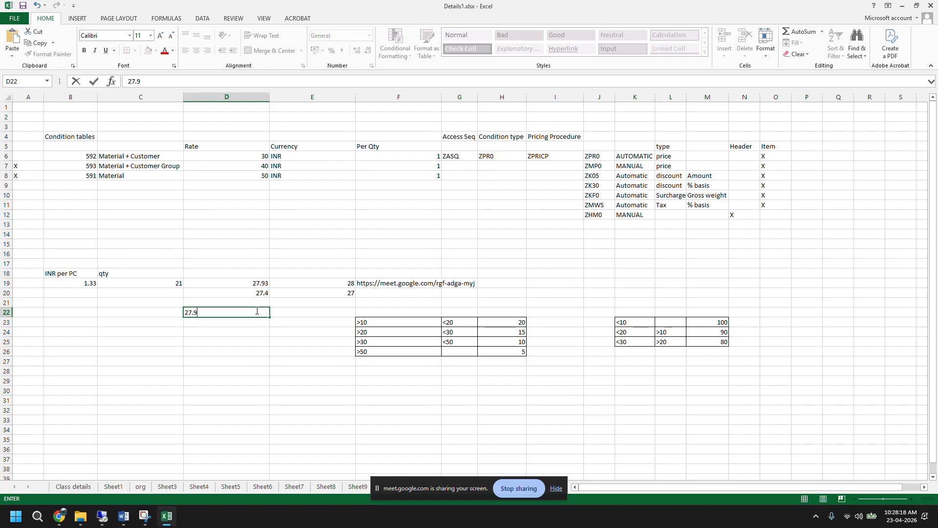
text(3)
click(292, 338)
click(302, 312)
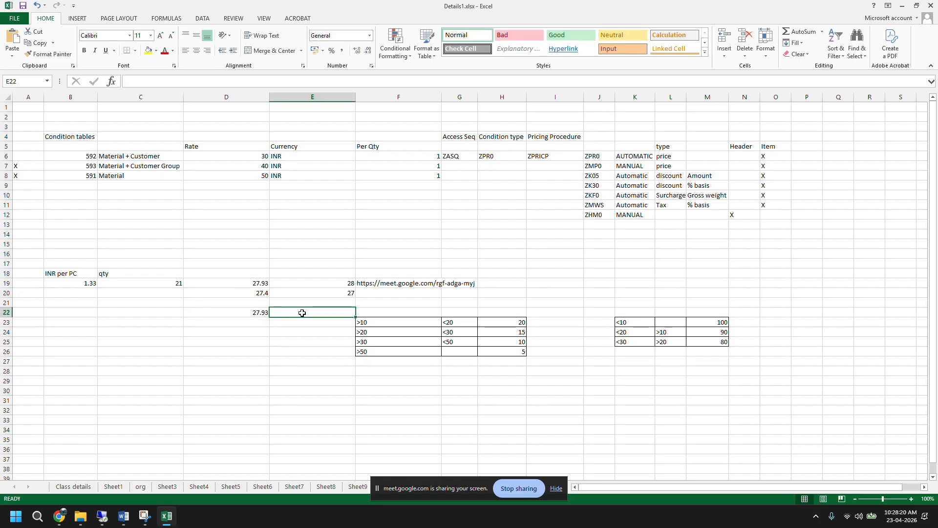
text(27)
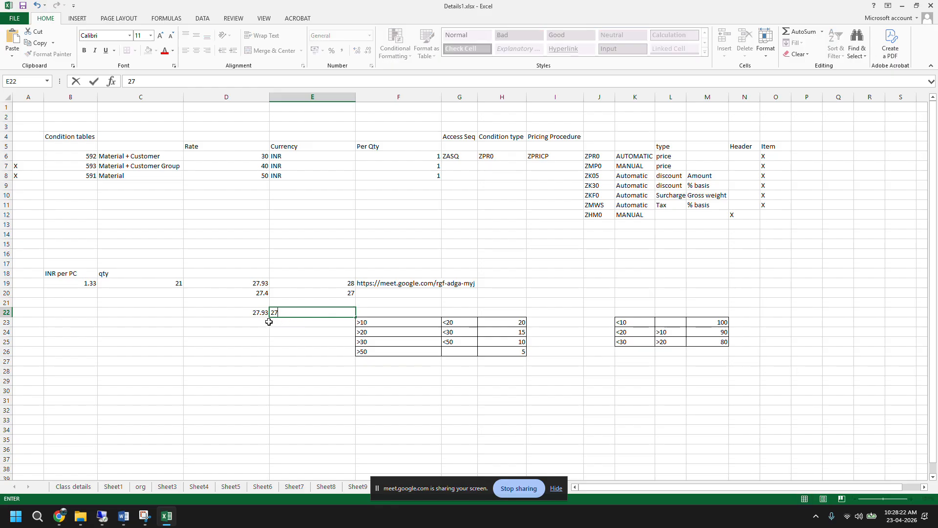
Add a second round-down example with 27.4 in cell D23 and 27 in E23
click(260, 319)
text(27.)
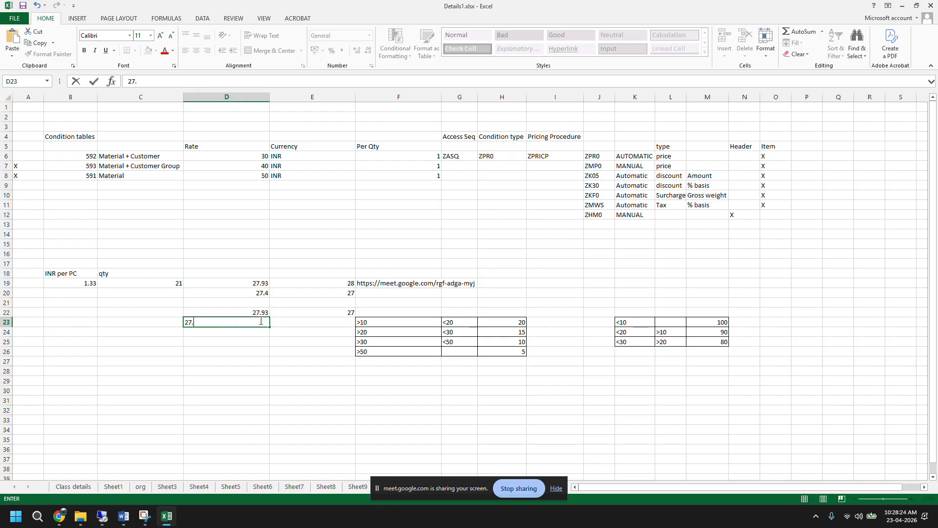
text(4)
click(296, 321)
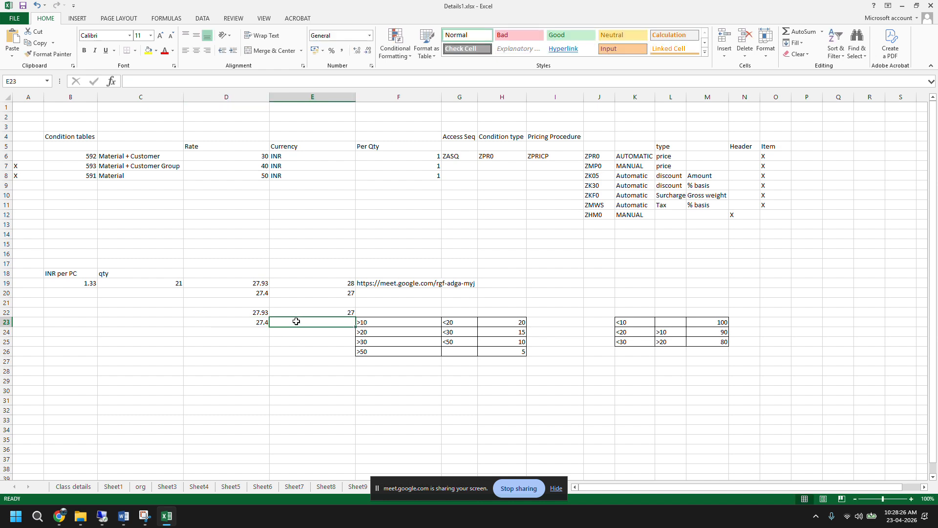
text(27)
click(286, 358)
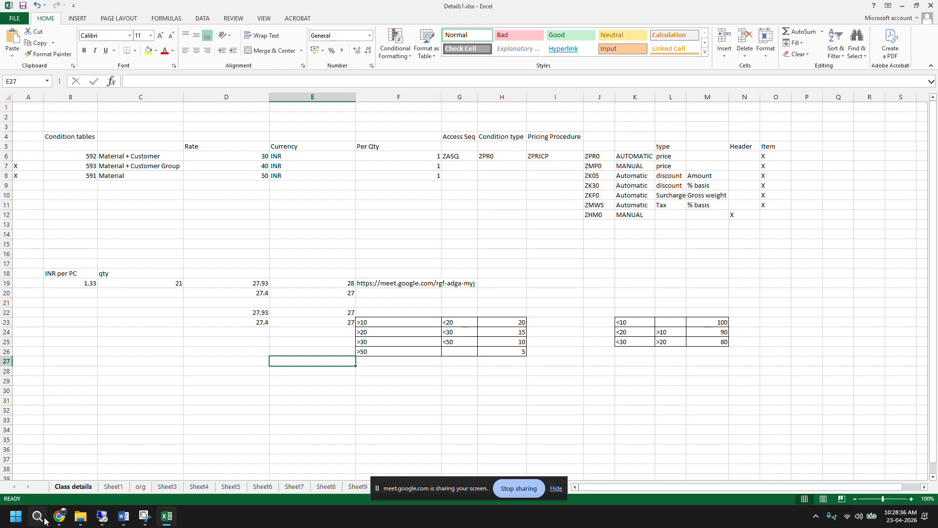
Switch to the ZKF0 condition type in SAP, close the condition category list and open the possible values for Rounding Rule
click(100, 516)
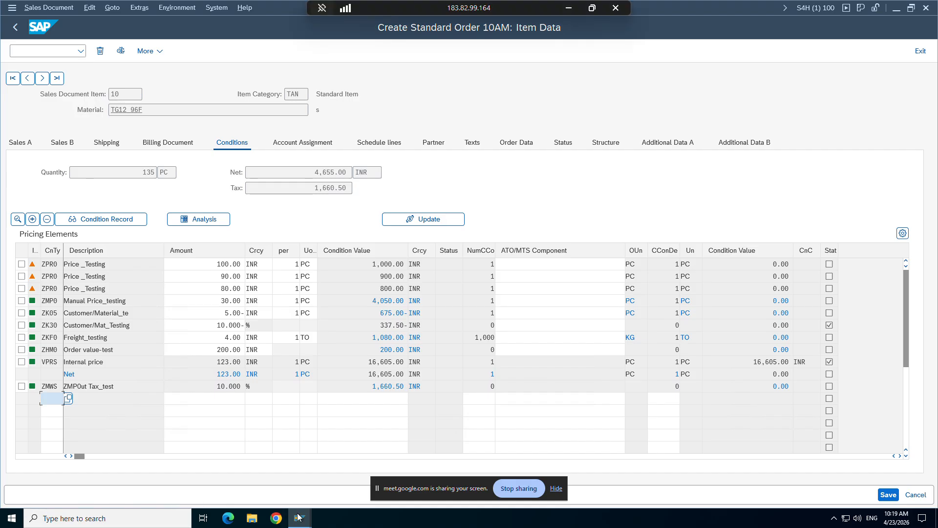
mouse_move(300, 517)
click(293, 477)
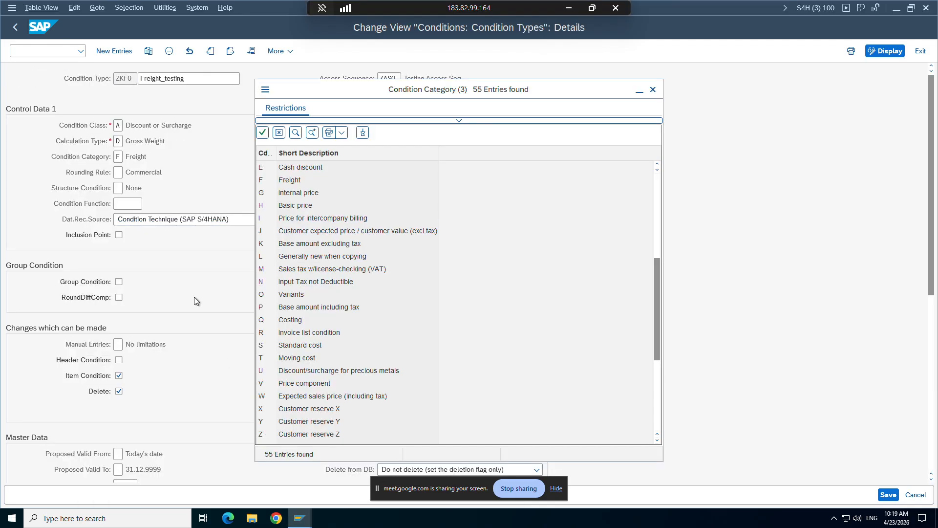
click(279, 132)
click(117, 157)
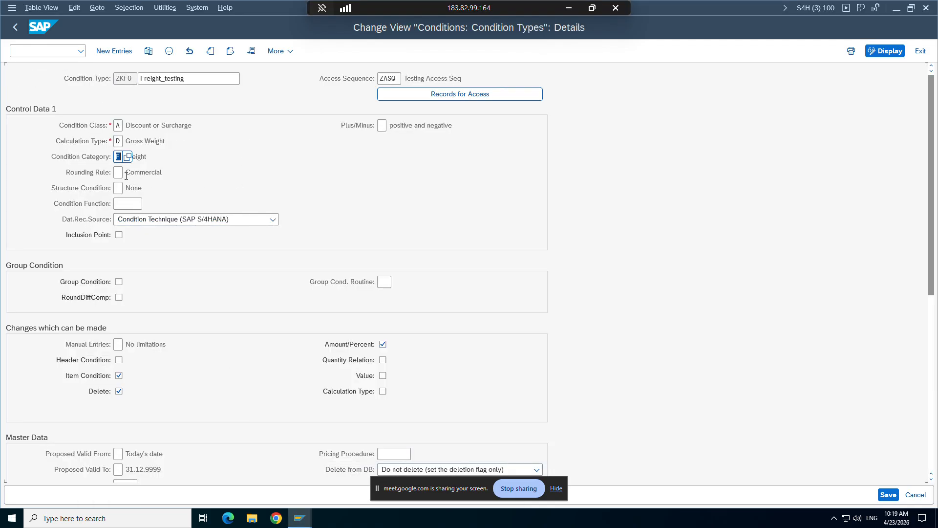
click(118, 172)
click(130, 177)
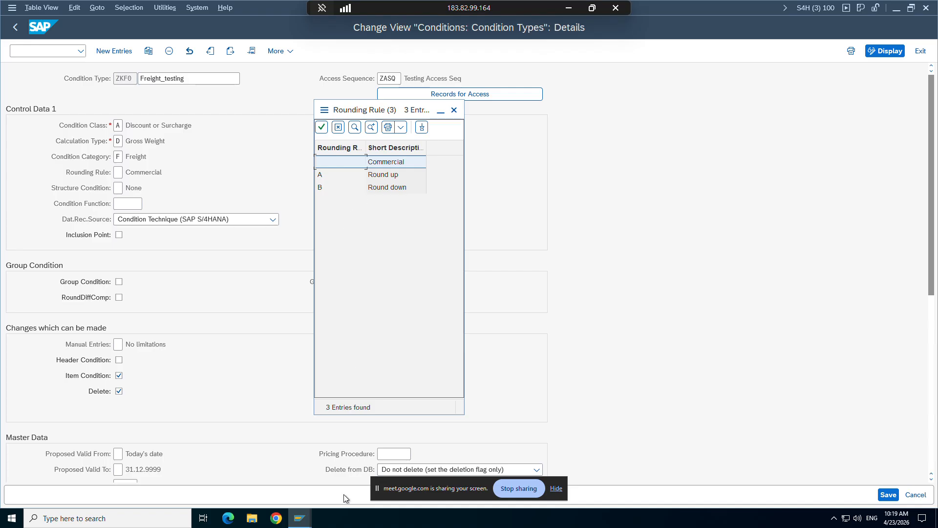
Return to Excel and highlight the commercial rounding examples in D19:E20
click(568, 8)
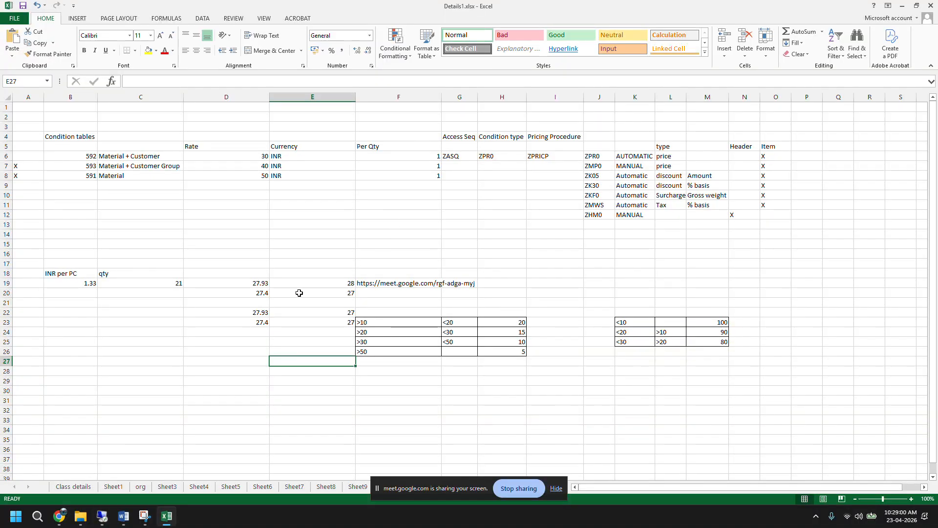
click(253, 283)
drag(253, 283, 316, 292)
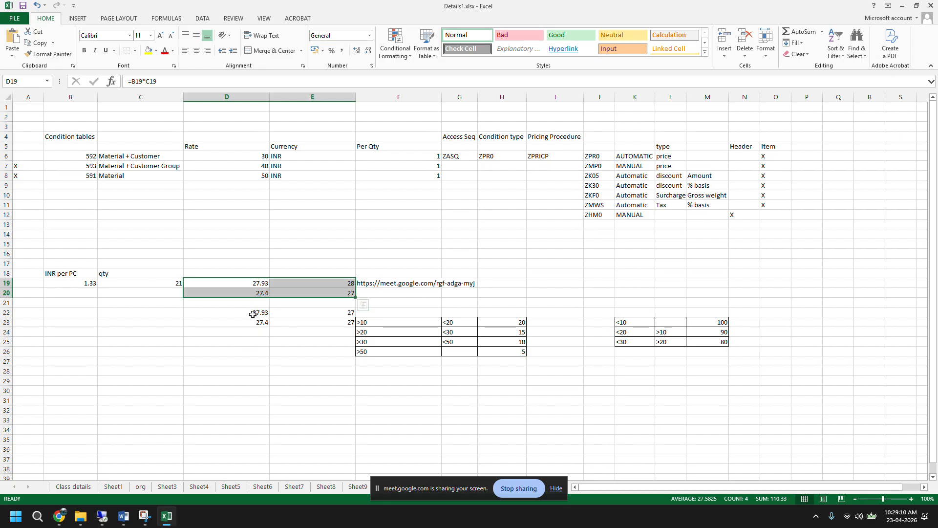
Copy the two unrounded amounts from D22:D23 into the cells starting at D26
mouse_move(253, 311)
mouse_down()
mouse_move(275, 323)
mouse_move(253, 321)
mouse_up()
key(ctrl+c)
click(242, 350)
key(ctrl+v)
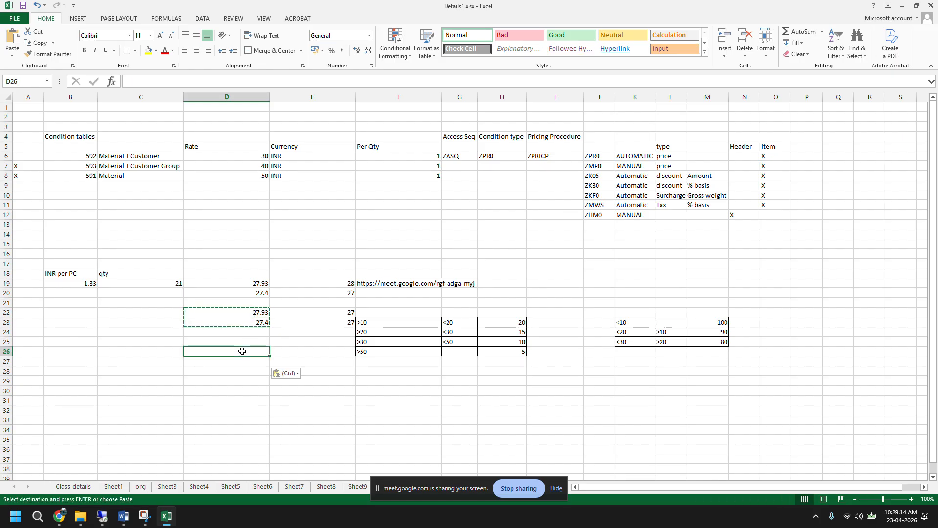
Enter the rounded-up value 28 in both E26 and E27 beside the copied amounts
click(288, 351)
text(28)
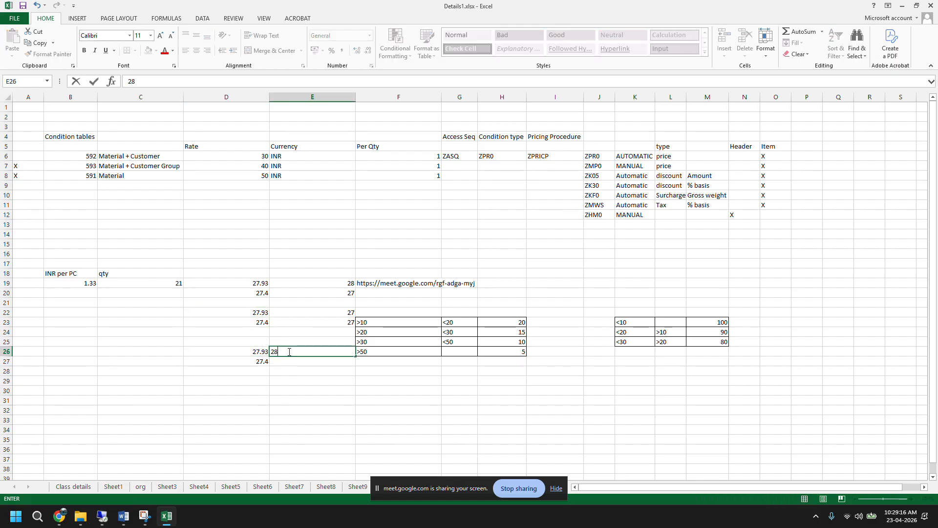
key(Return)
text(28)
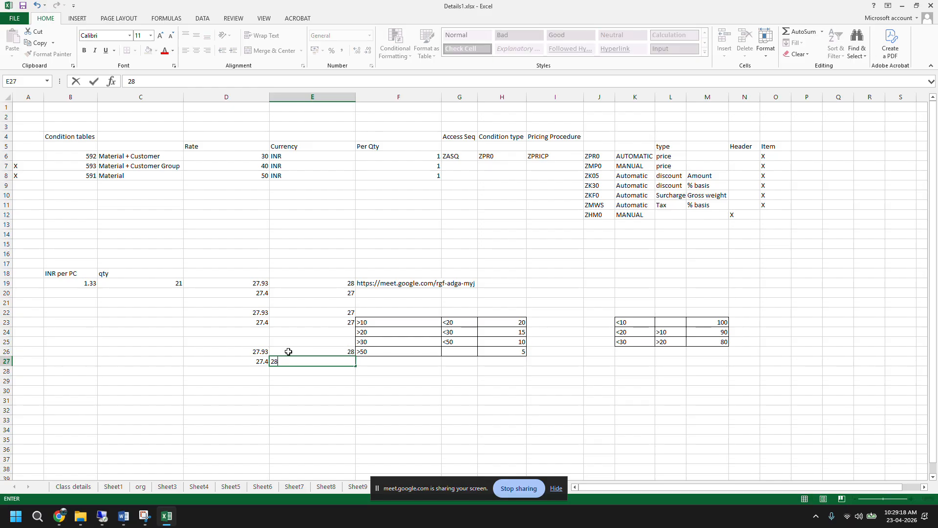
click(286, 407)
Highlight the commercial, round-down and round-up example blocks one after another to compare them
click(244, 286)
drag(243, 285, 314, 296)
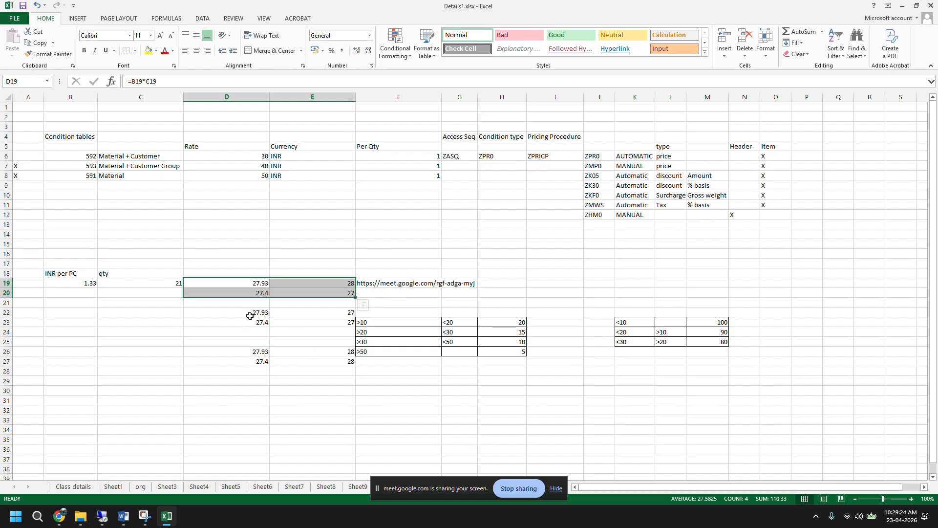
drag(249, 314, 295, 322)
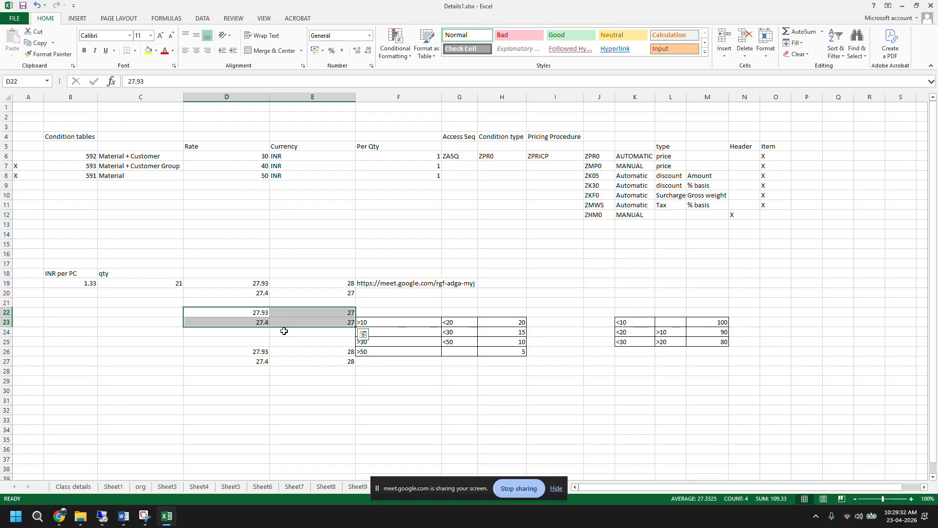
drag(245, 352, 299, 362)
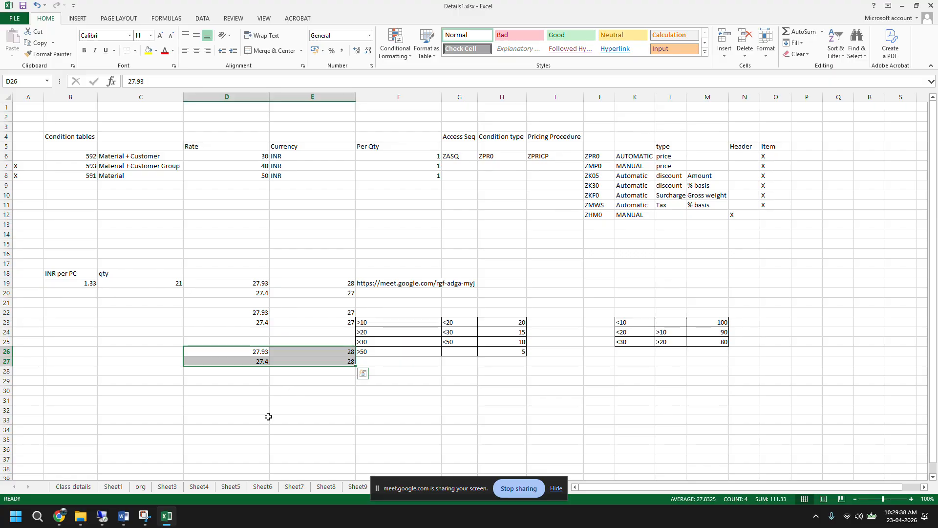
Switch back to SAP, review the Rounding Rule options for ZKF0 and close the list without choosing one
click(102, 516)
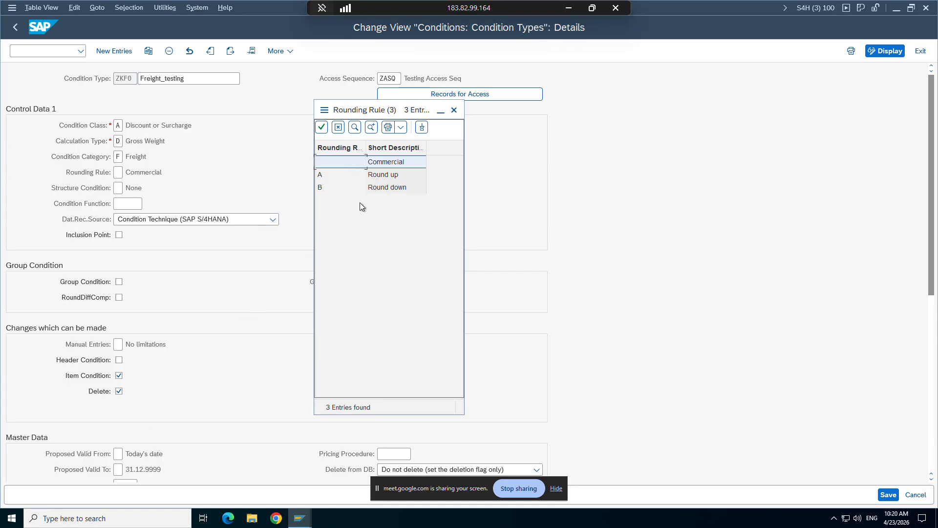
click(362, 181)
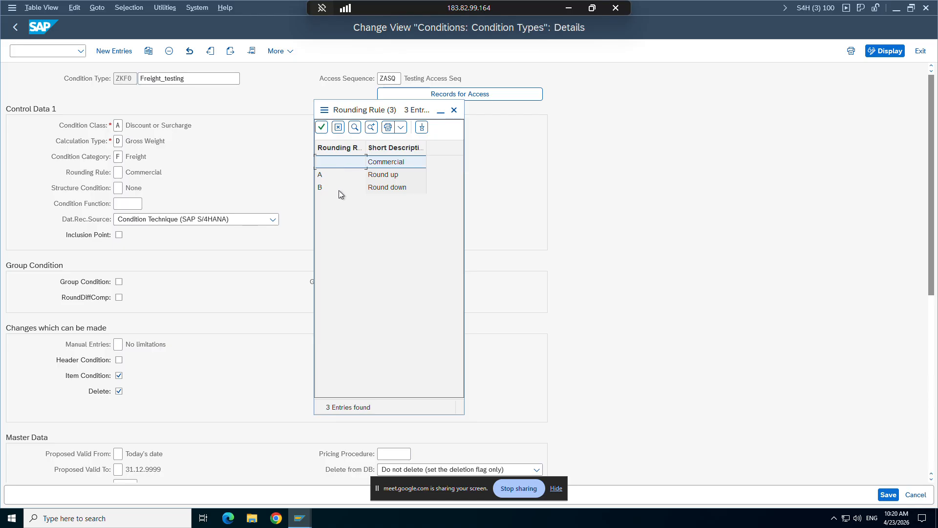
click(454, 110)
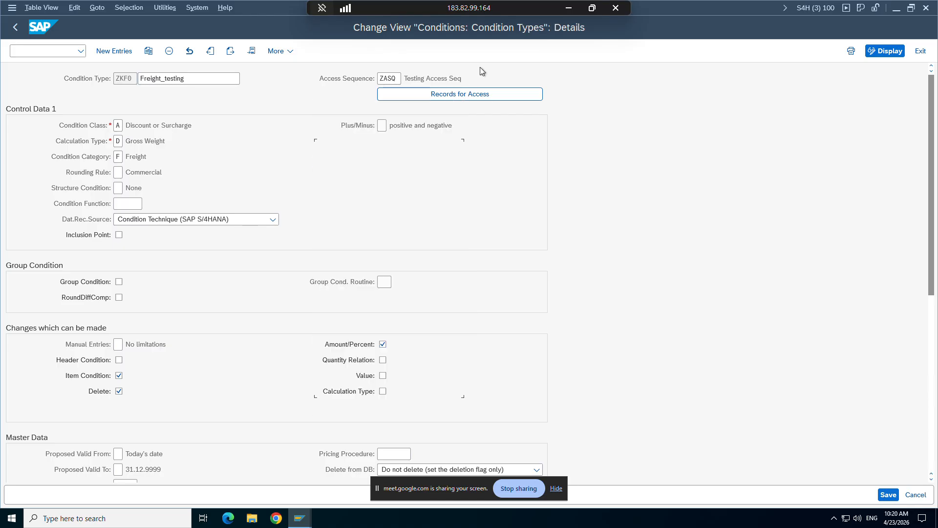
Switch to the Word study notes and examine the Structure condition section following the Rounding Rule
click(573, 8)
click(123, 516)
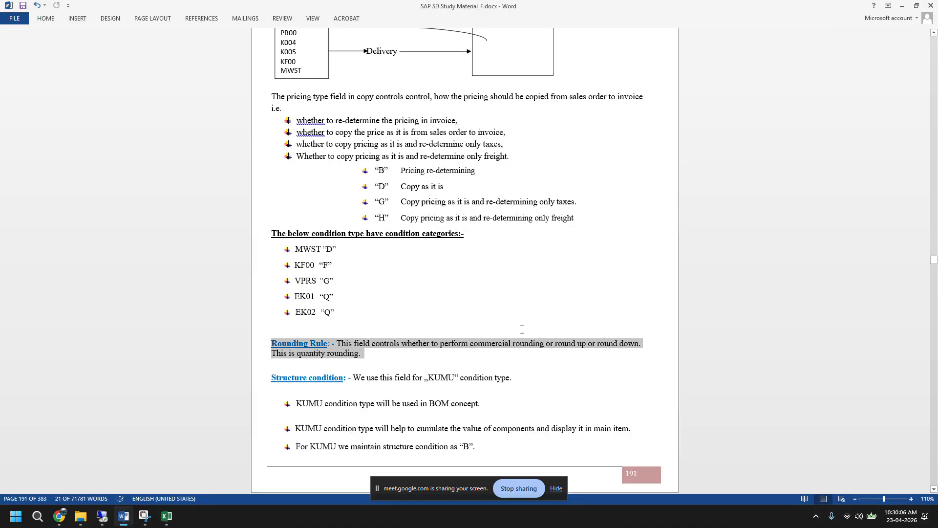
scroll(521, 330, down, 9)
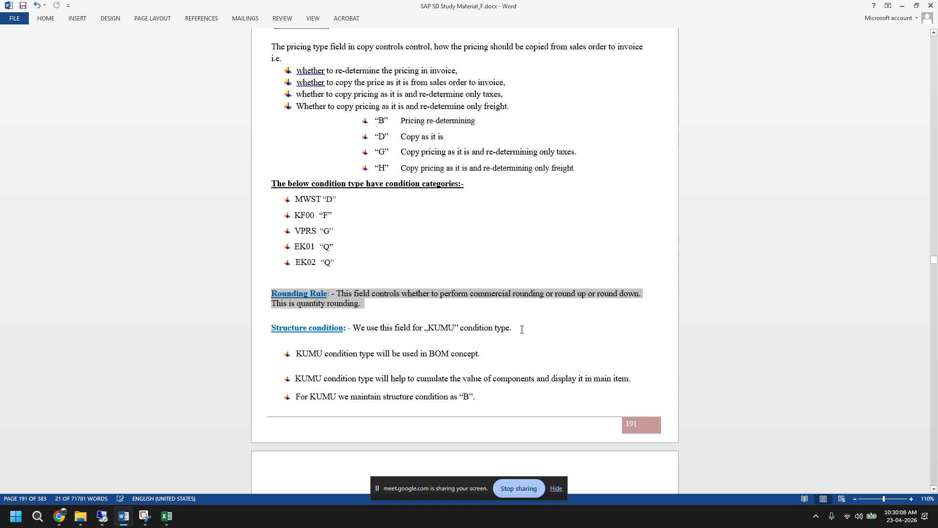
scroll(521, 329, down, 2)
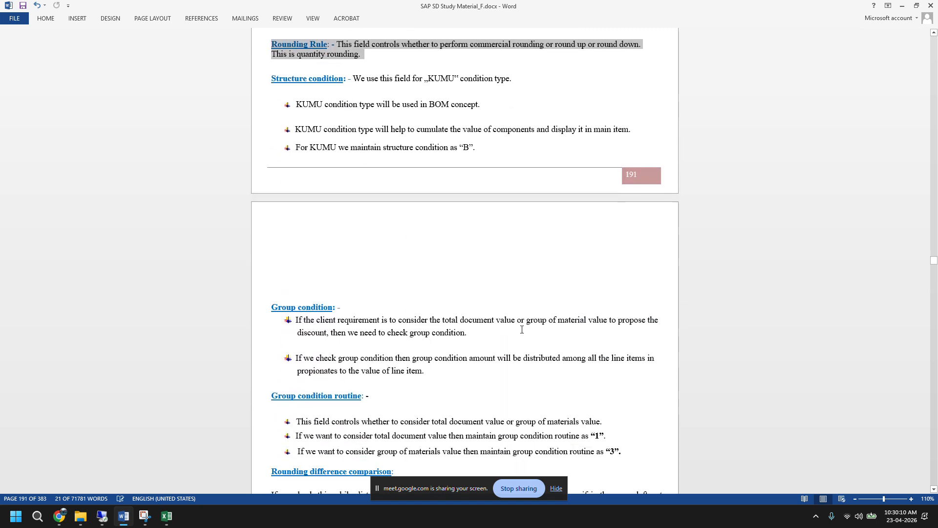
click(145, 515)
click(569, 8)
Examine the group condition notes and total document value configuration, highlighting "maintain group condition routine" in the 3rd step
scroll(426, 371, down, 1)
scroll(426, 371, down, 6)
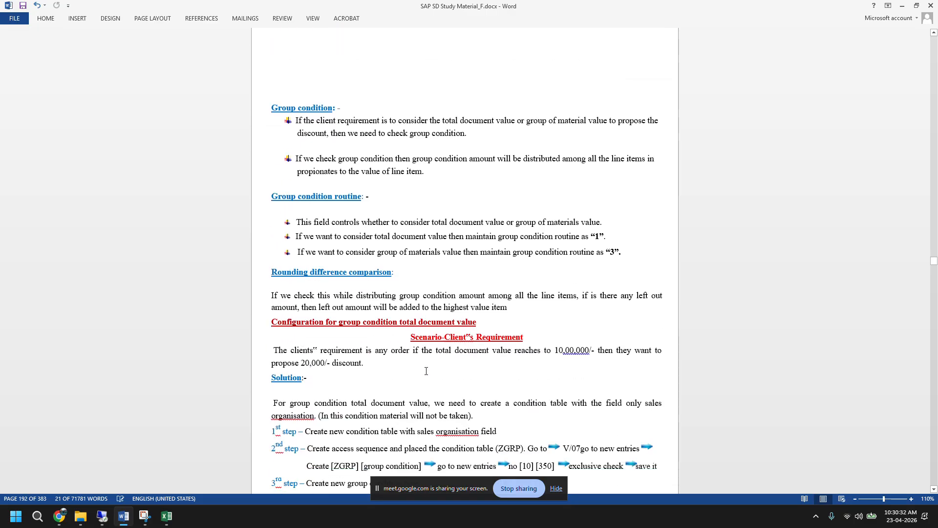
scroll(426, 371, down, 5)
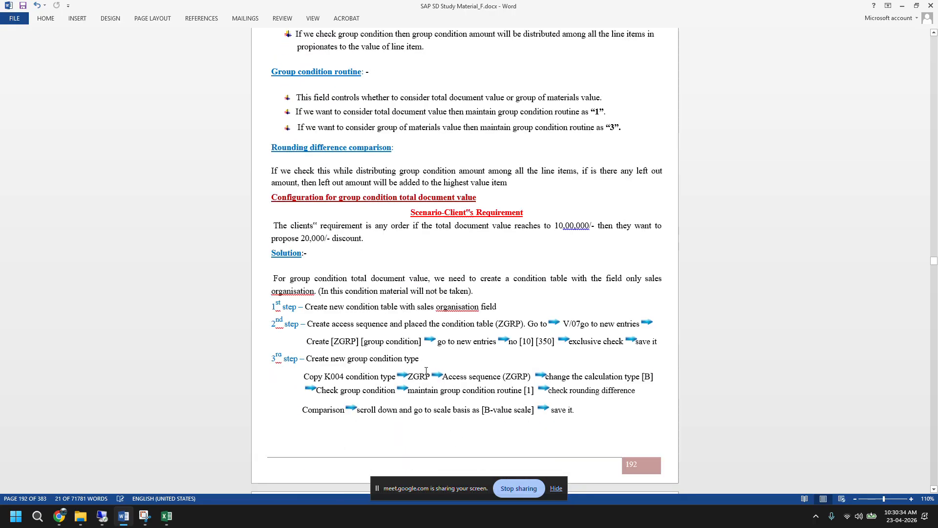
scroll(426, 371, down, 1)
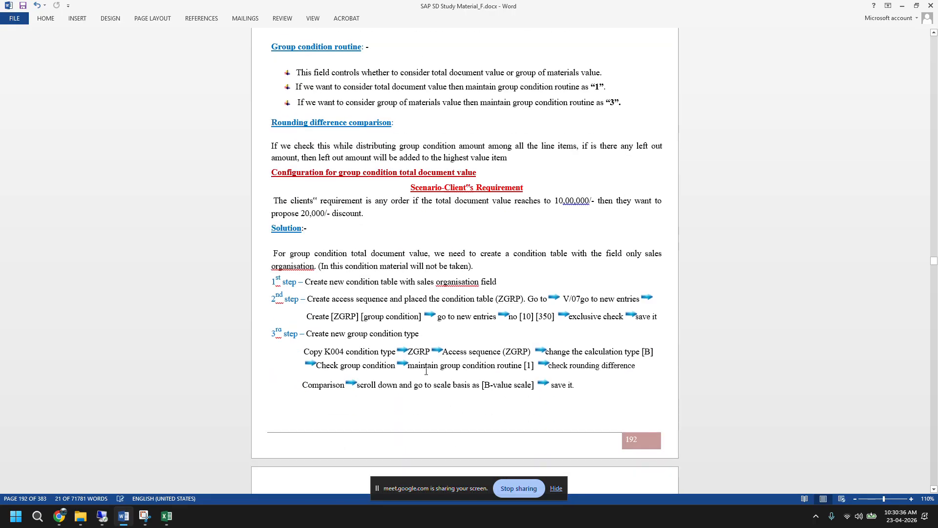
scroll(426, 370, down, 7)
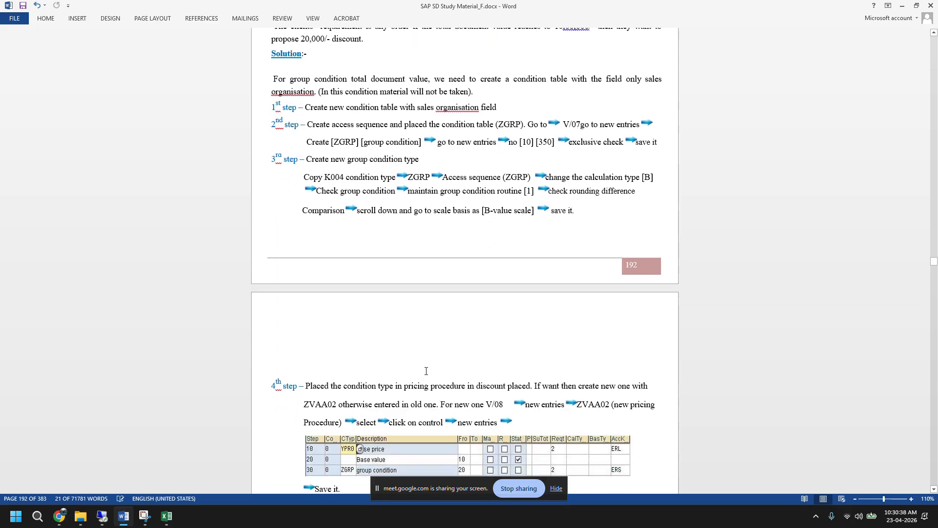
scroll(426, 371, down, 10)
scroll(426, 371, up, 11)
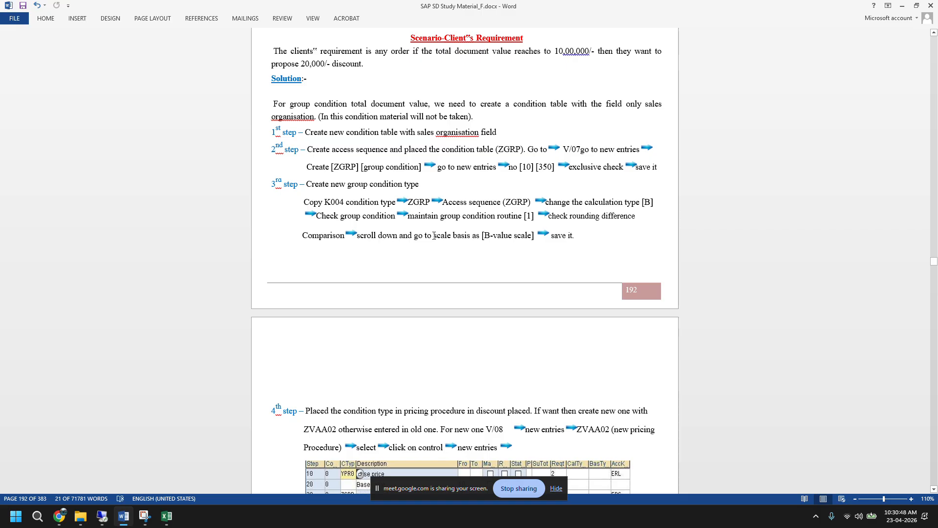
drag(410, 216, 522, 217)
Examine the remaining total document value steps and the group condition concept for group of materials
scroll(454, 351, down, 3)
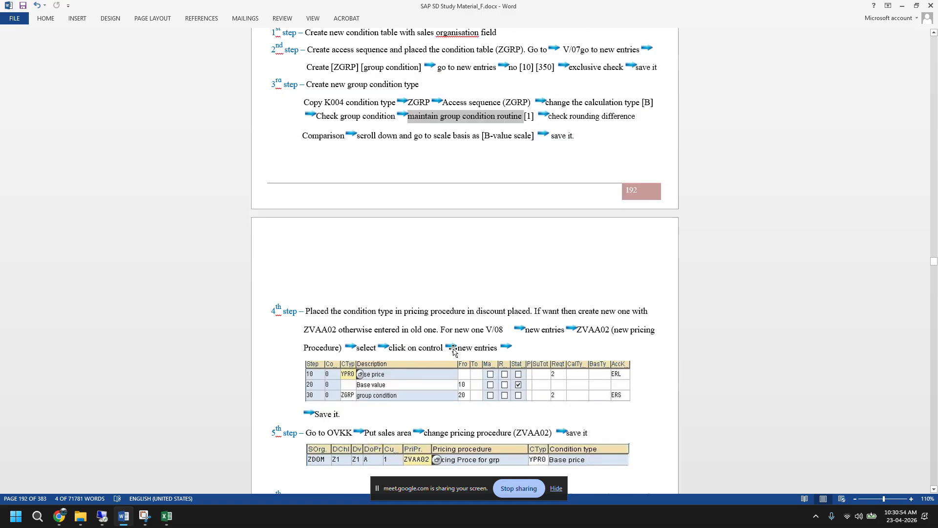
scroll(454, 350, down, 5)
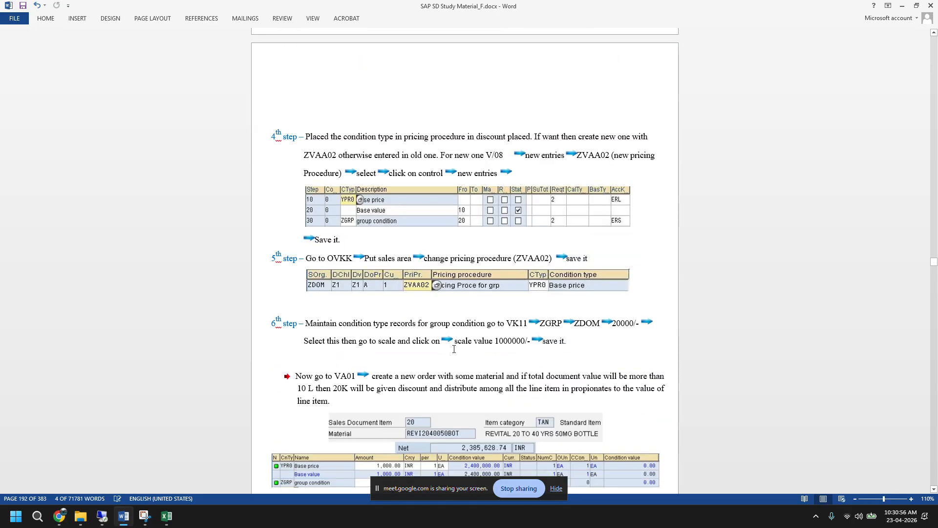
scroll(453, 349, down, 11)
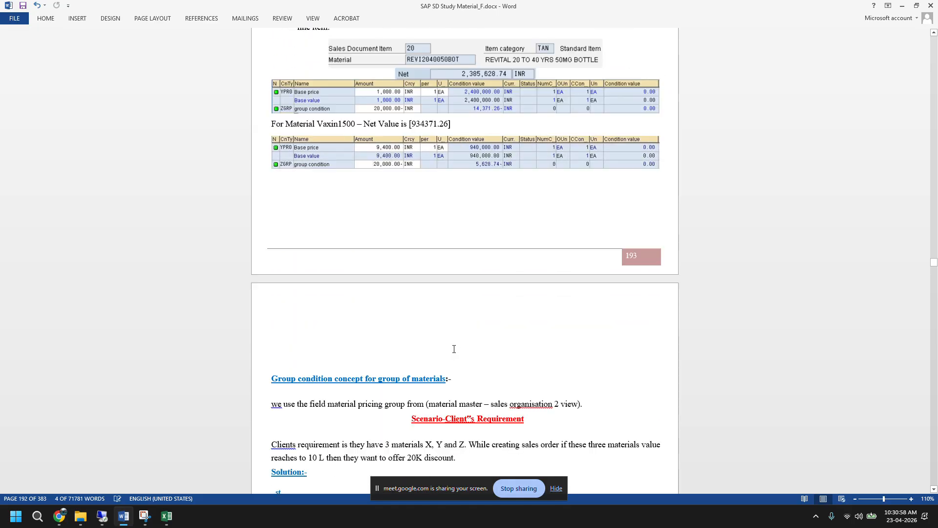
scroll(453, 348, down, 3)
scroll(453, 349, down, 5)
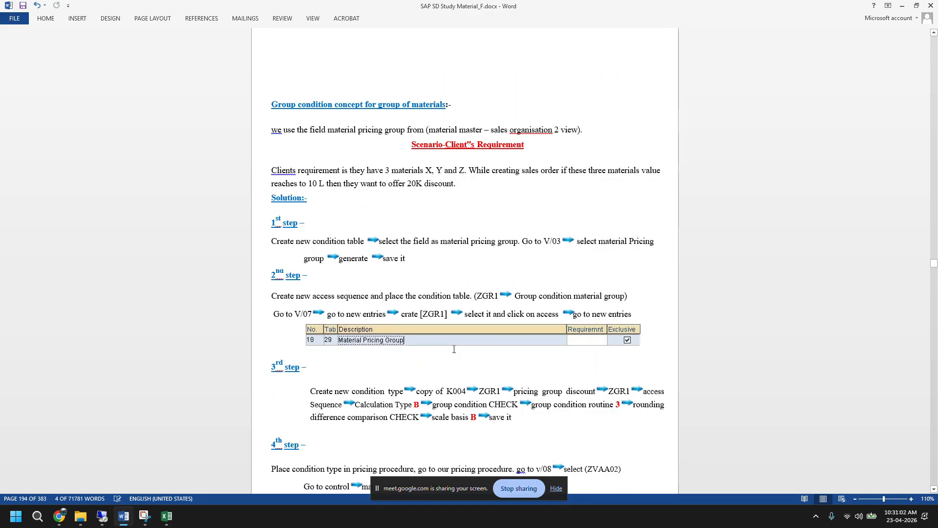
scroll(453, 349, down, 3)
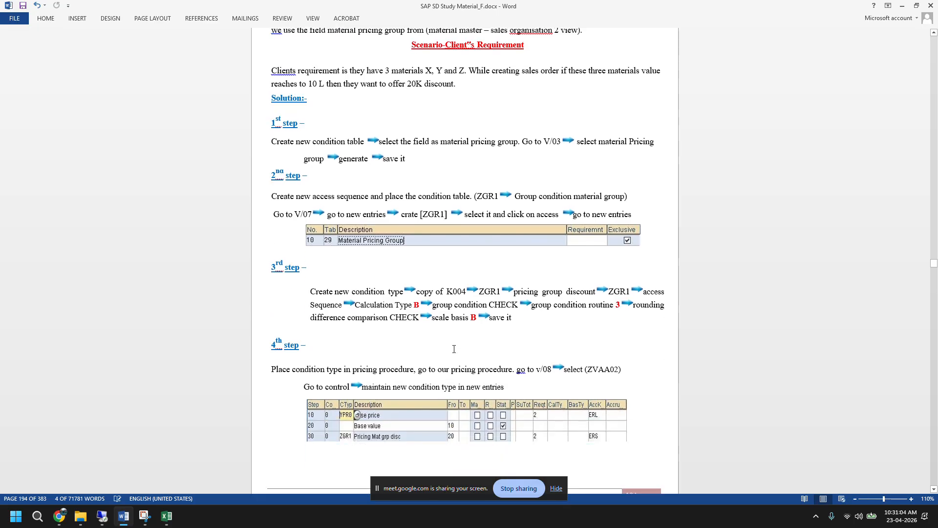
Examine the 5th step and Manual entries notes, and switch to SAP to locate the Manual Entries field of condition type ZKF0
scroll(453, 349, down, 15)
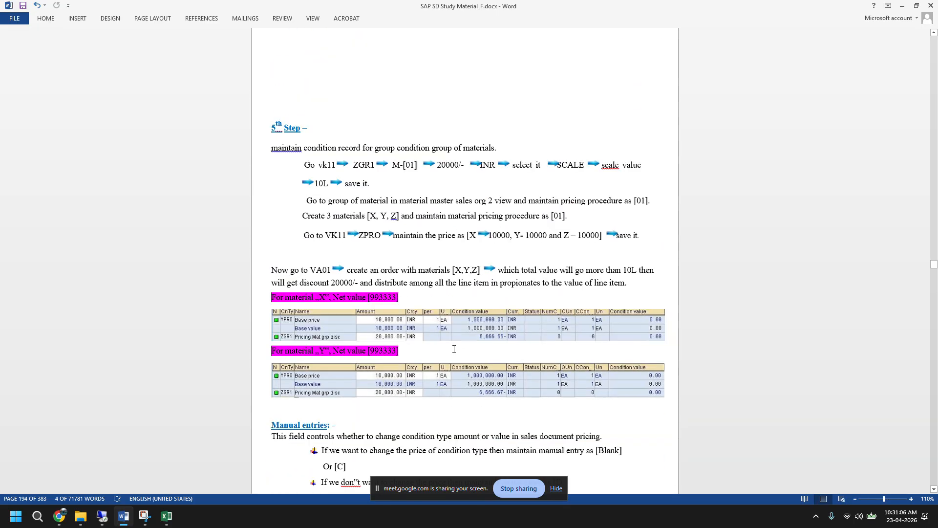
scroll(453, 349, down, 6)
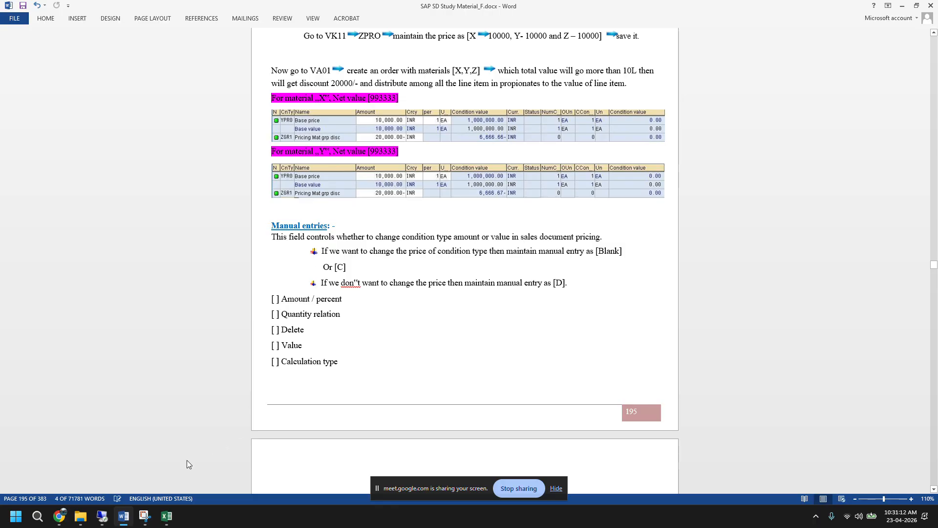
click(102, 516)
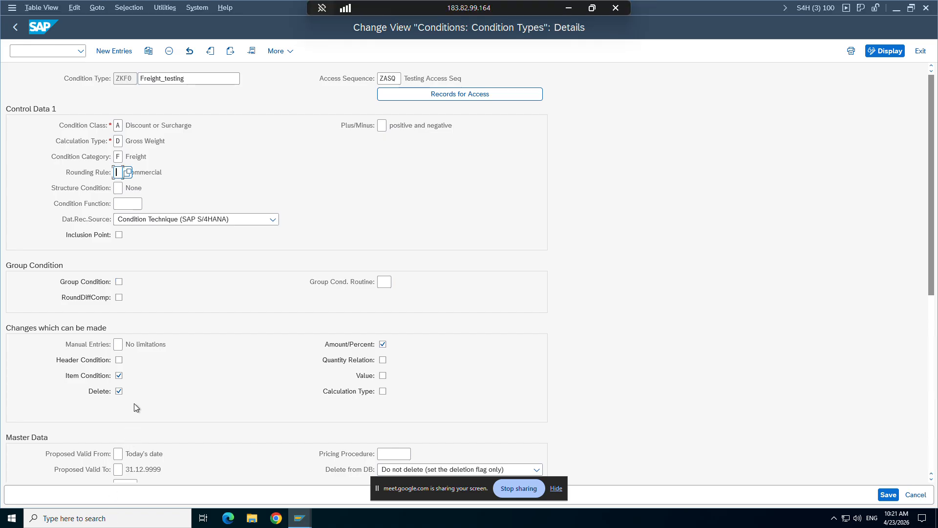
click(117, 344)
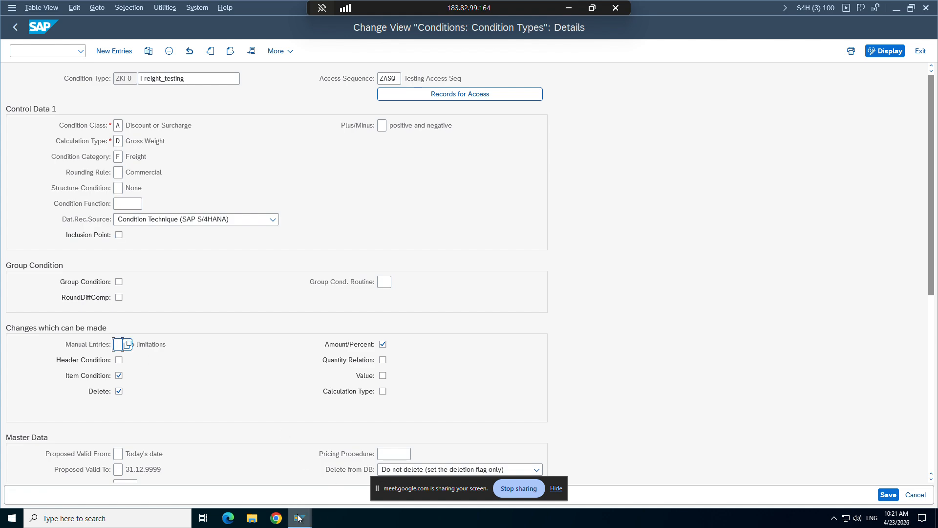
Bring up the sales order's item conditions and place the ZKF0 condition type window beside them on half the screen
mouse_move(310, 511)
click(246, 471)
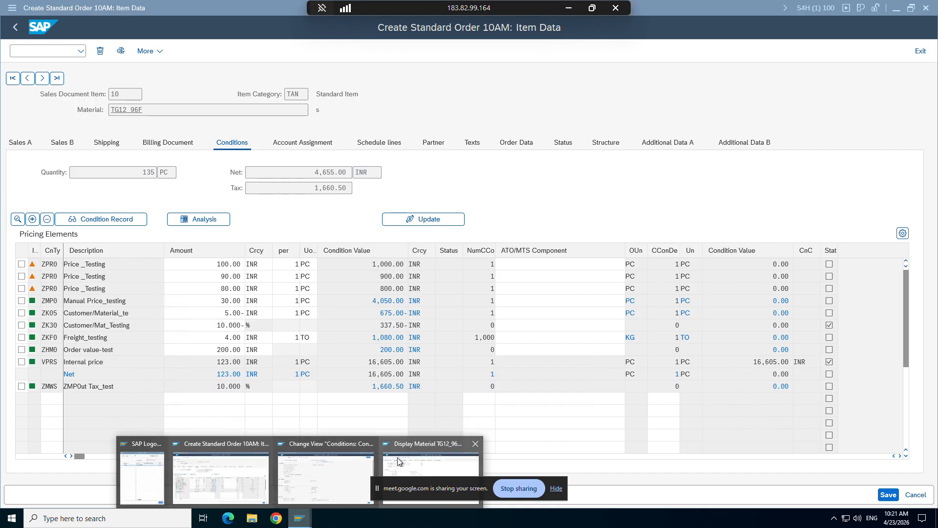
click(316, 468)
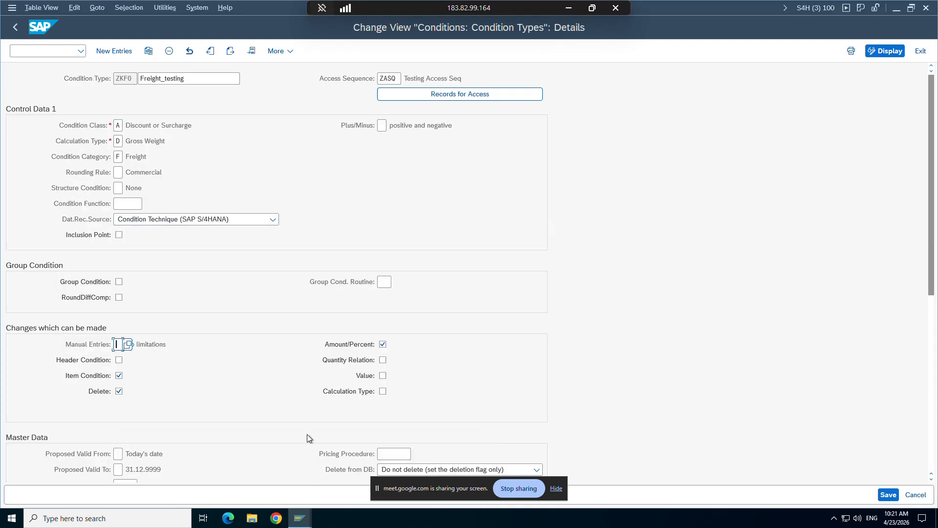
key(super+Right)
key(Escape)
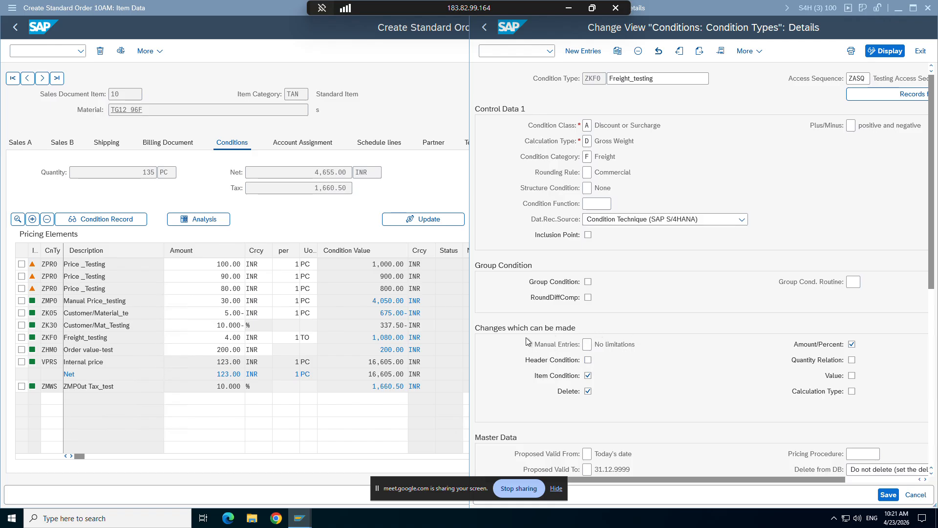
Set the amount of the ZKF0 Freight_testing condition in the sales order item to 6 INR
click(220, 339)
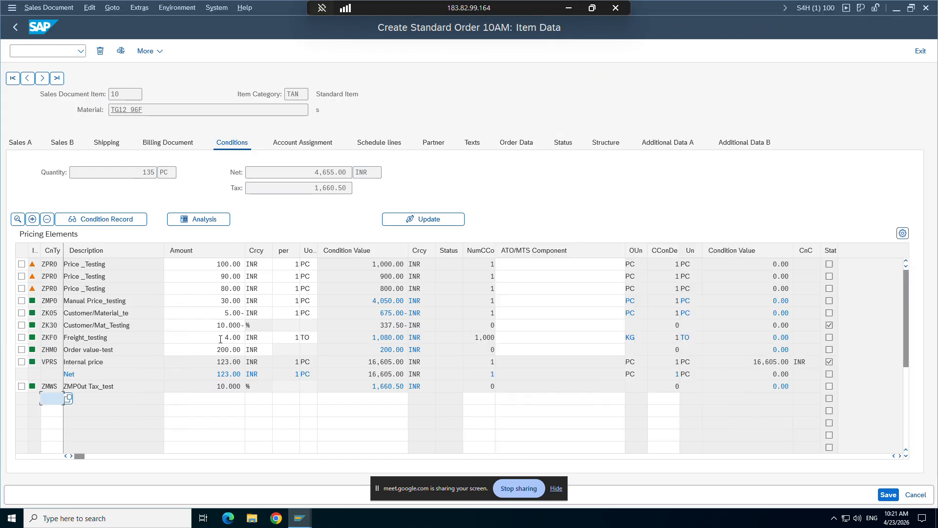
click(224, 338)
drag(225, 339, 245, 337)
click(245, 337)
click(244, 338)
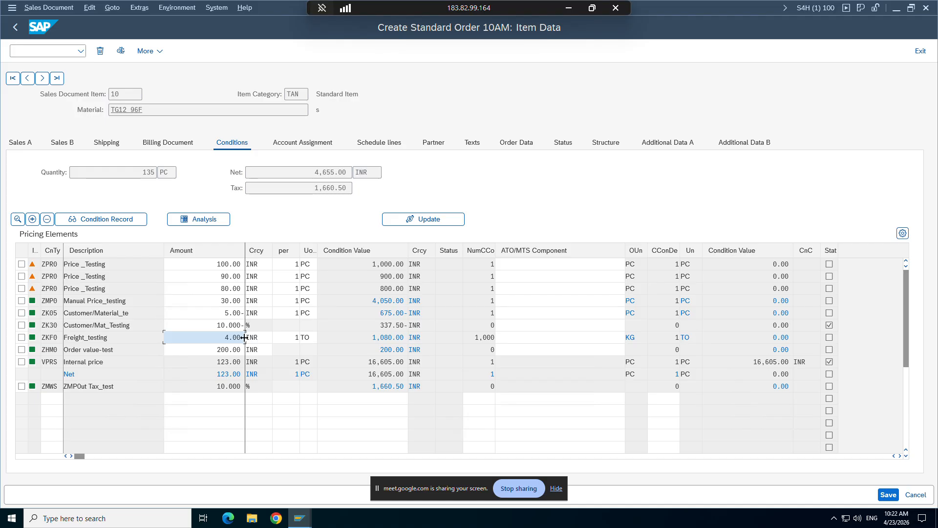
text(6)
key(Return)
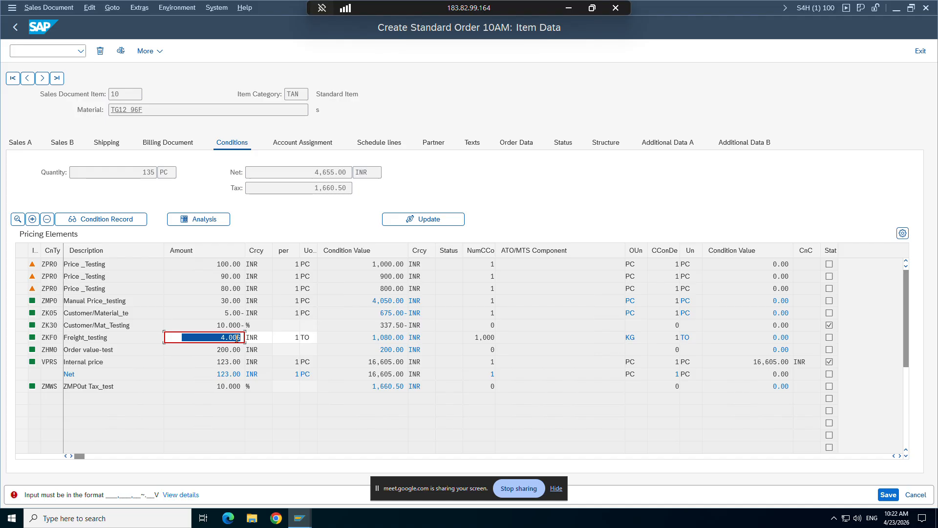
key(BackSpace)
text(6)
key(Return)
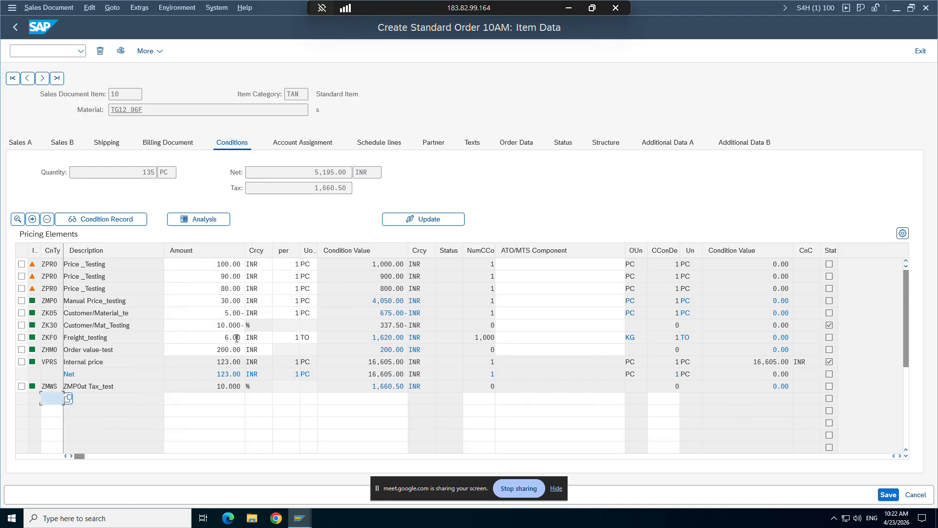
Examine the ZKF0 freight condition's detail, including its condition control and manual change indicator, and return to the item conditions
click(21, 337)
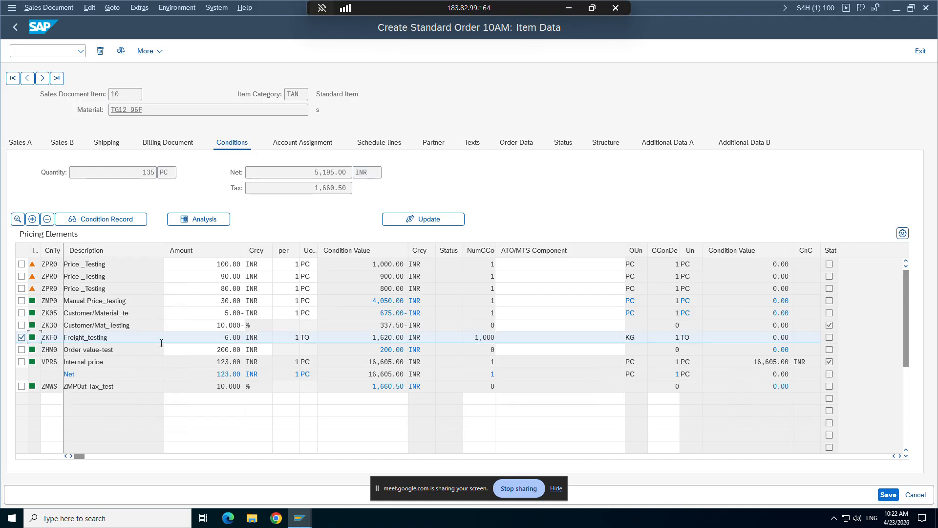
click(200, 338)
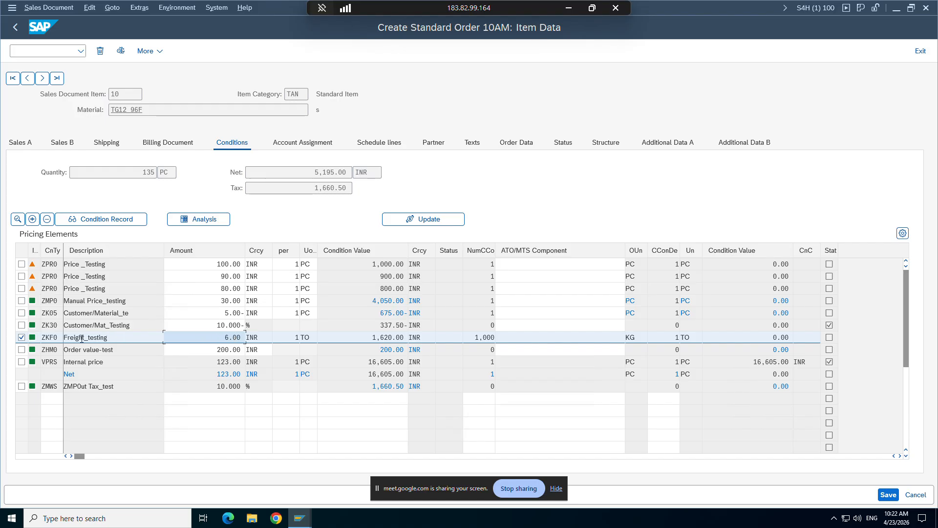
double_click(53, 336)
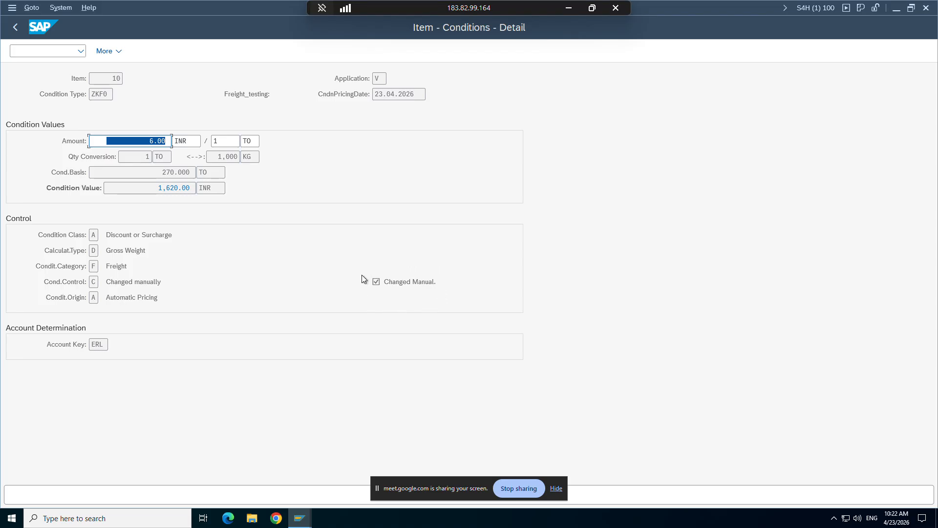
click(15, 27)
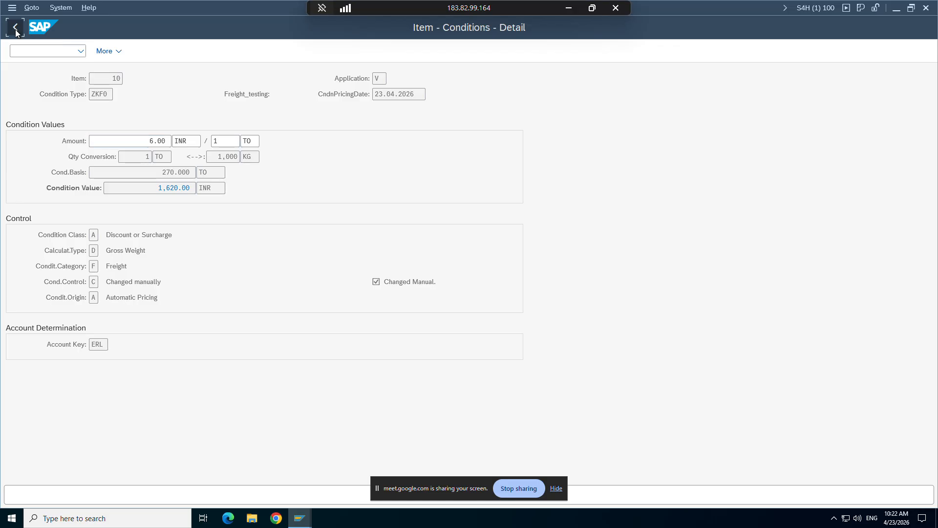
Leave the current order without saving and start creating a new sales document with transaction VA01
click(36, 52)
text(/nva01)
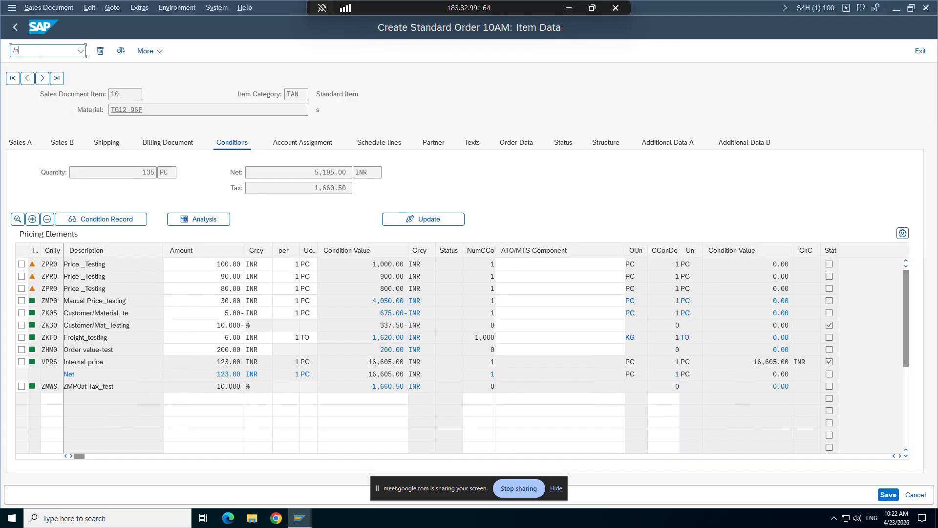
key(Return)
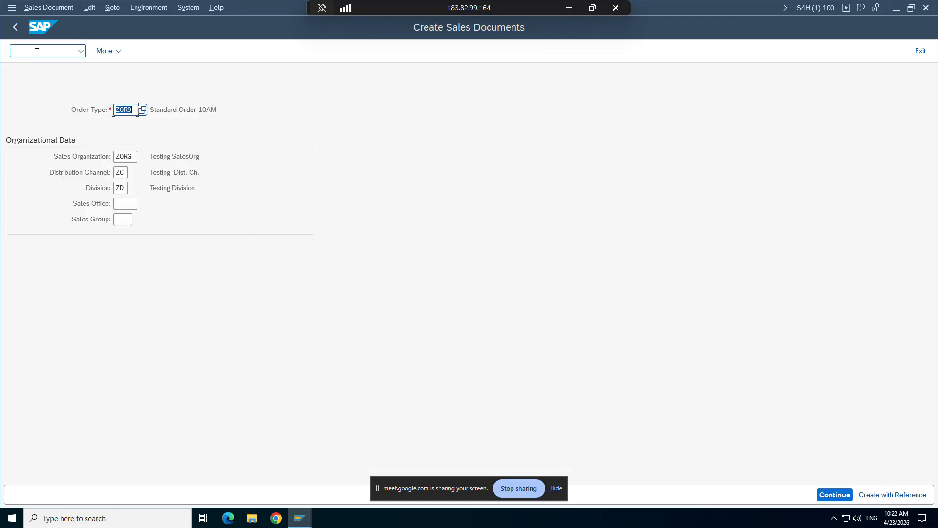
Start a Standard Order 10AM sales document and fill in the sold-to party number and the customer reference
key(Return)
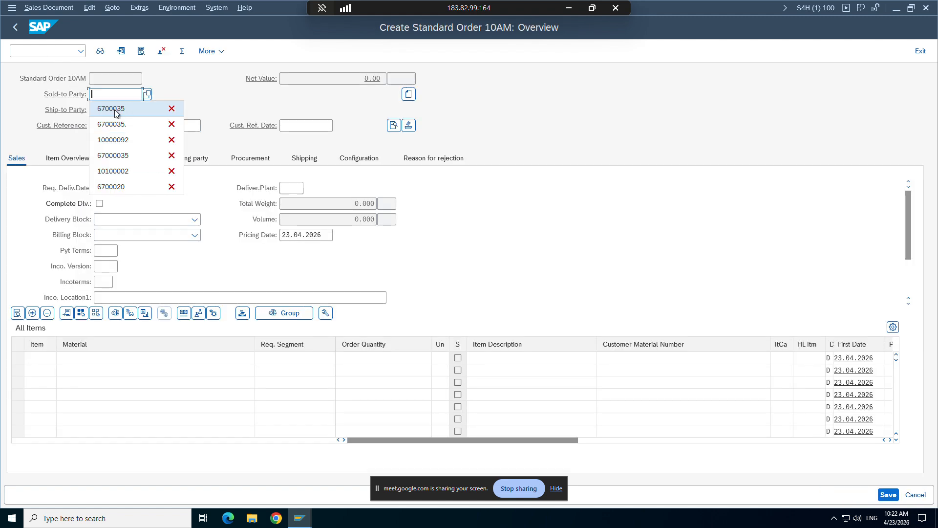
click(114, 110)
key(Return)
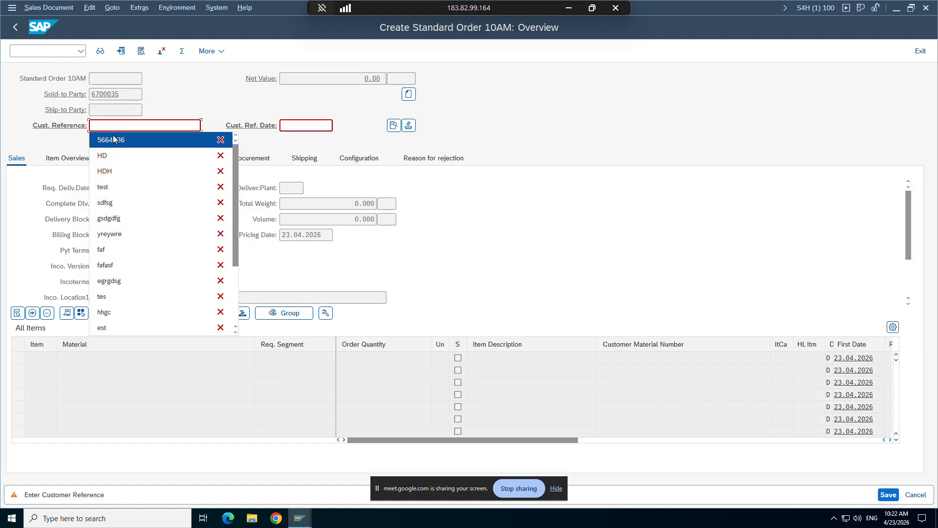
click(113, 140)
key(Return)
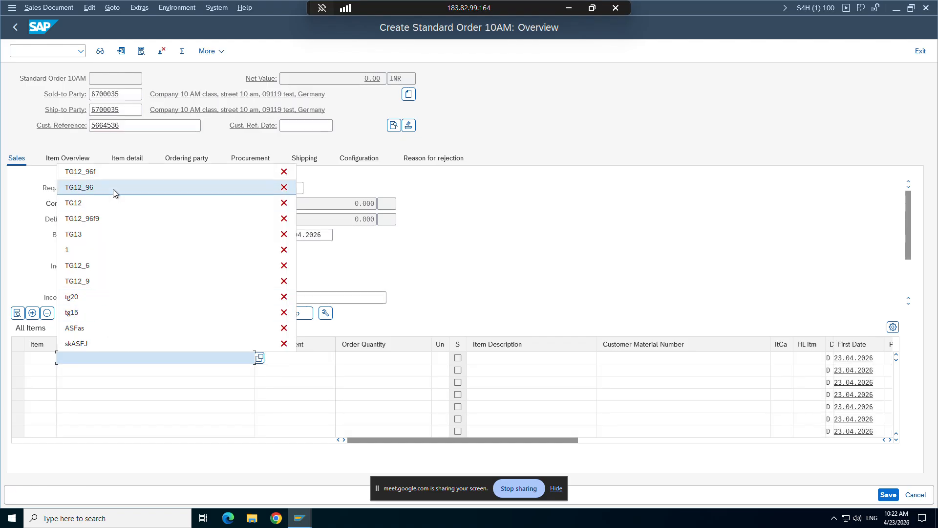
Add material TG12_96f as the first order item with an order quantity of 1
click(97, 171)
click(353, 356)
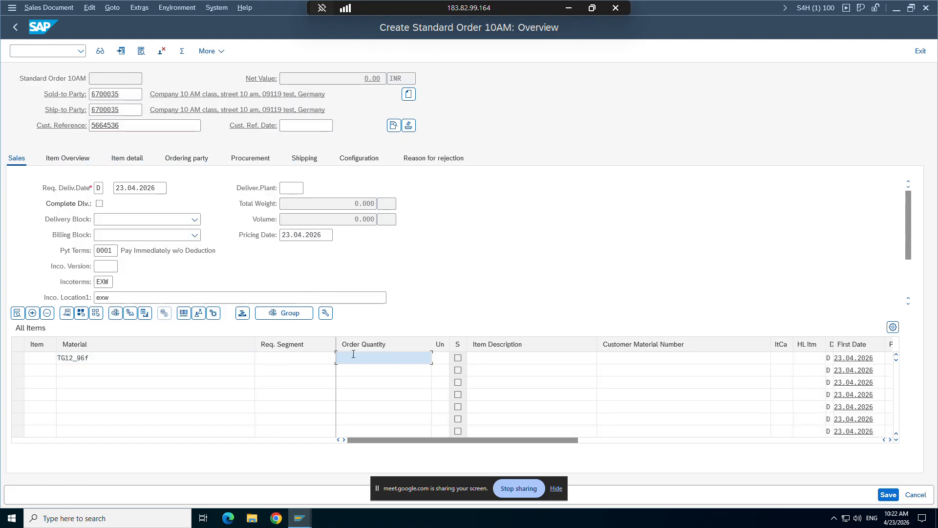
text(1)
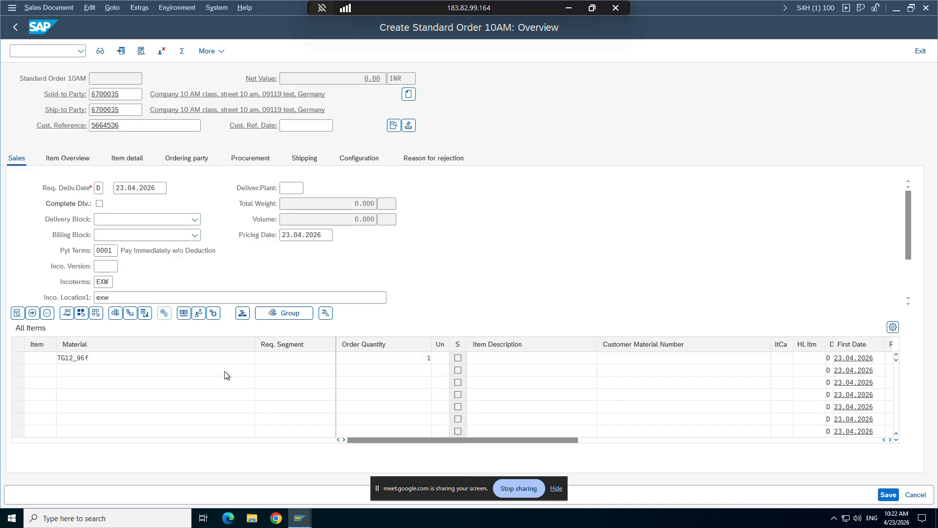
Open the TG12_96f item's pricing conditions and check the details of the ZKF0 freight condition
double_click(82, 364)
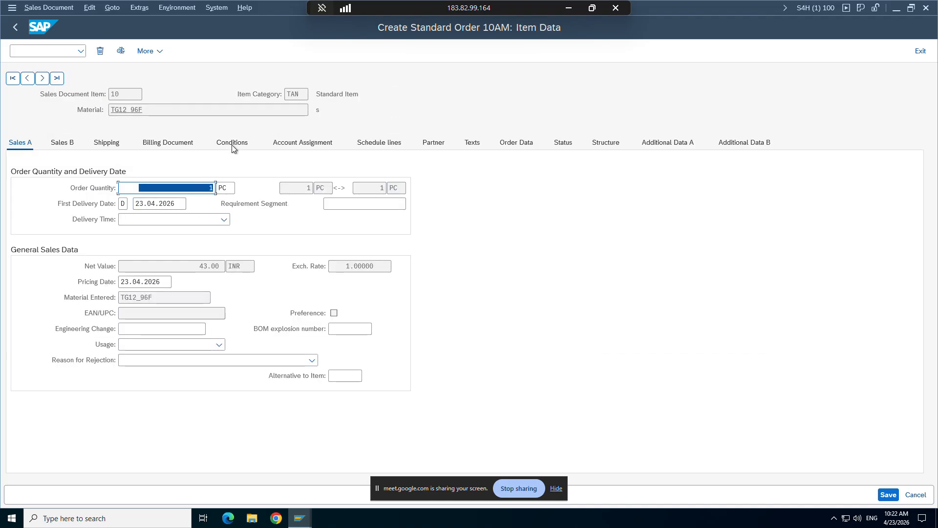
click(232, 145)
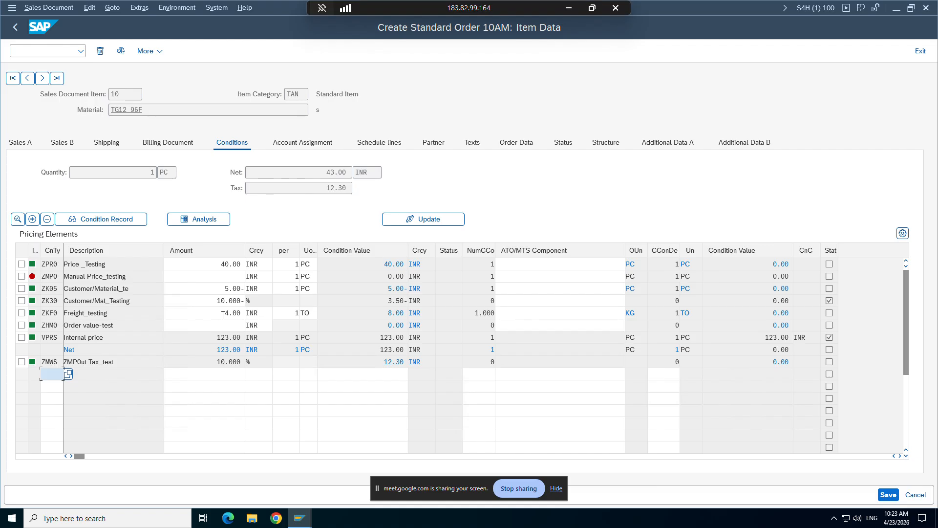
double_click(54, 313)
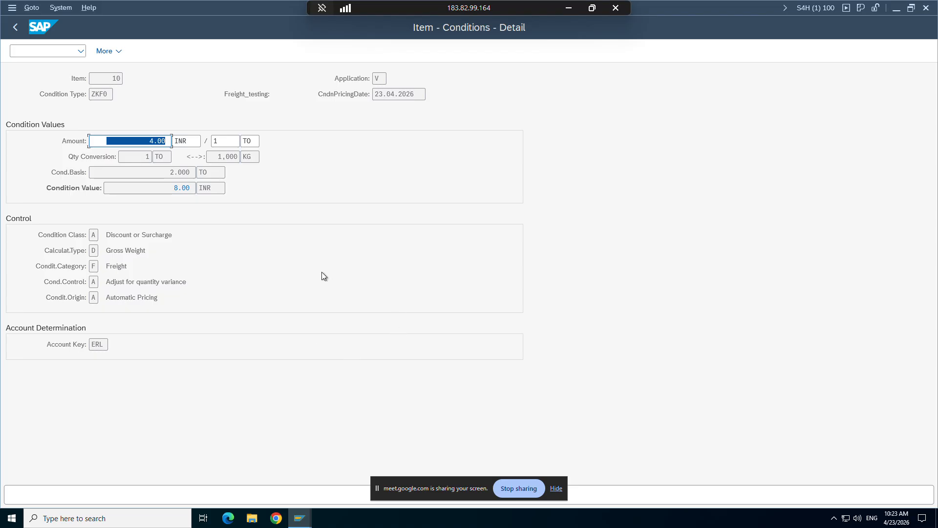
click(15, 26)
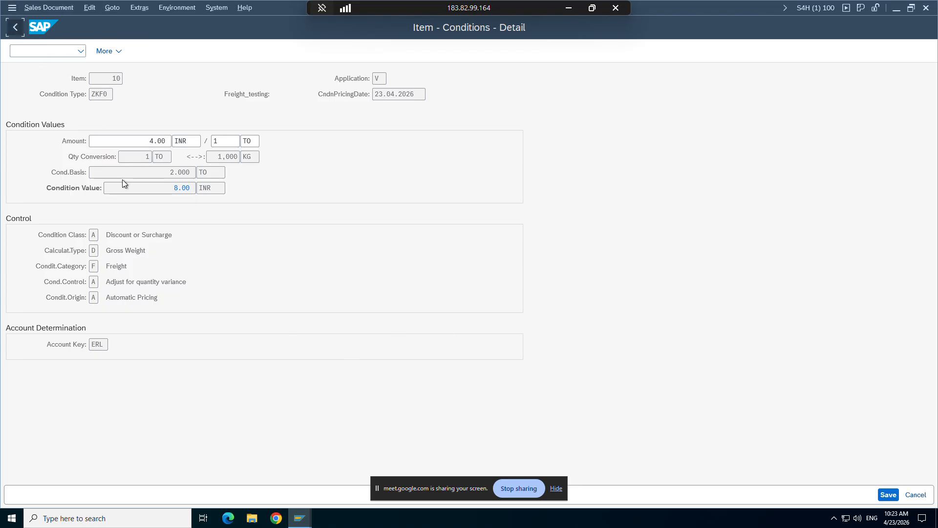
Set the ZKF0 freight amount to 14.00 INR and review the condition's control details
click(222, 317)
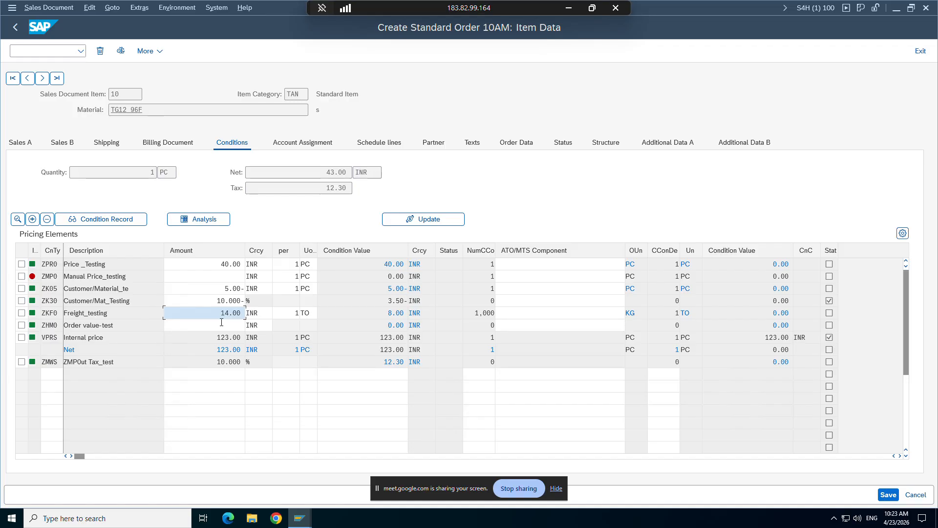
key(Return)
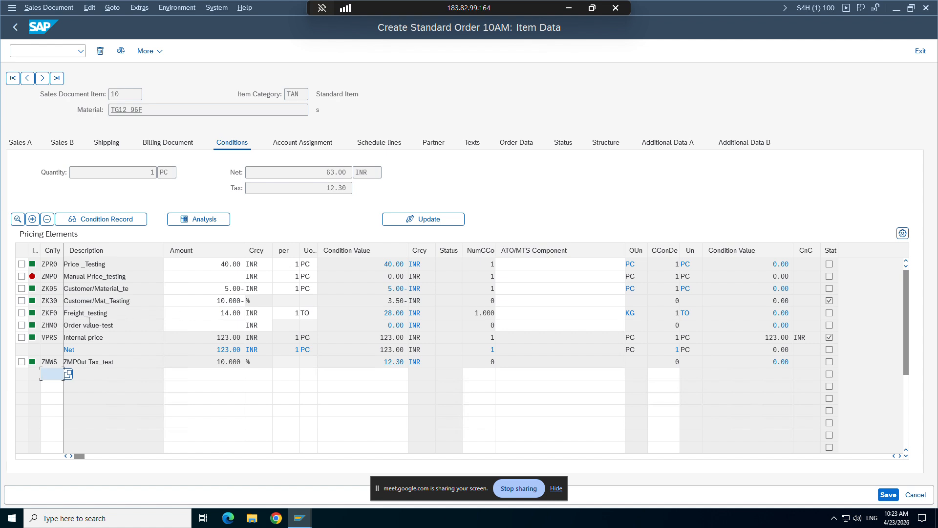
double_click(54, 313)
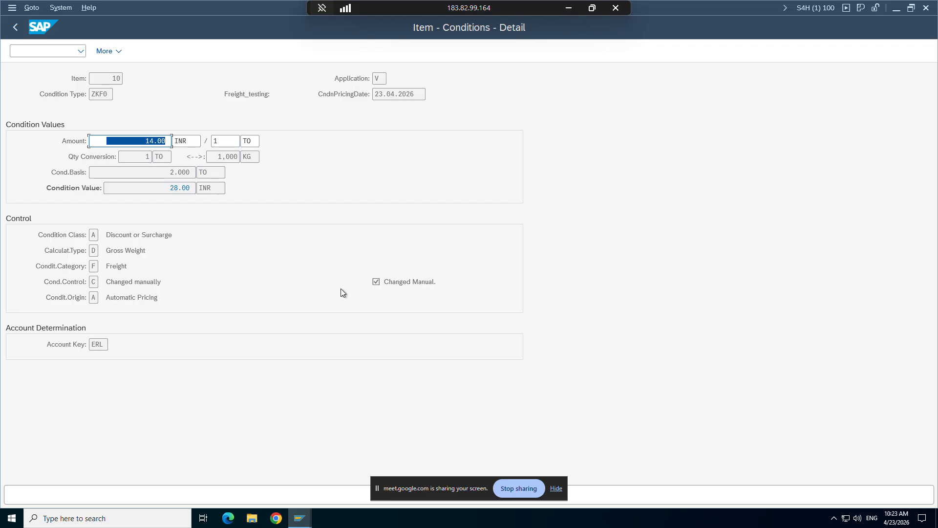
click(15, 27)
Switch to the material display session and start transaction VK13 for displaying condition records
mouse_move(298, 513)
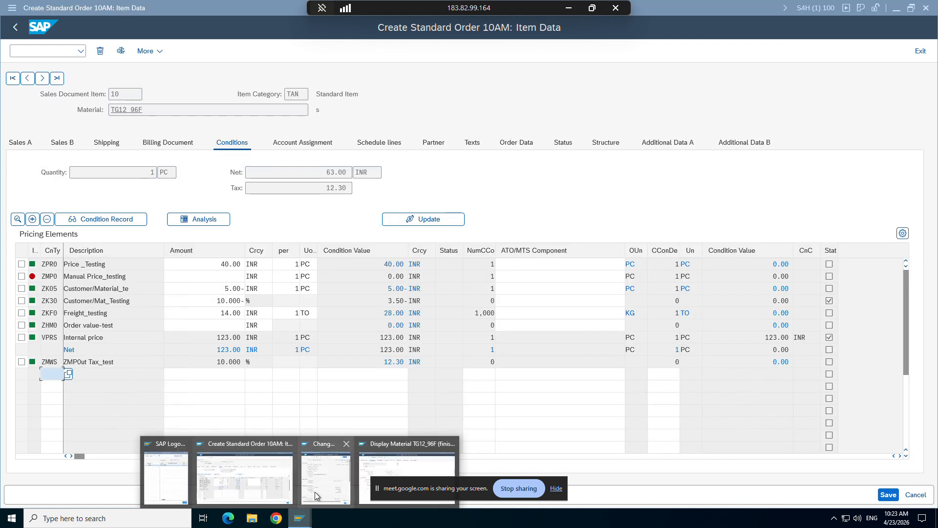
click(405, 463)
click(33, 54)
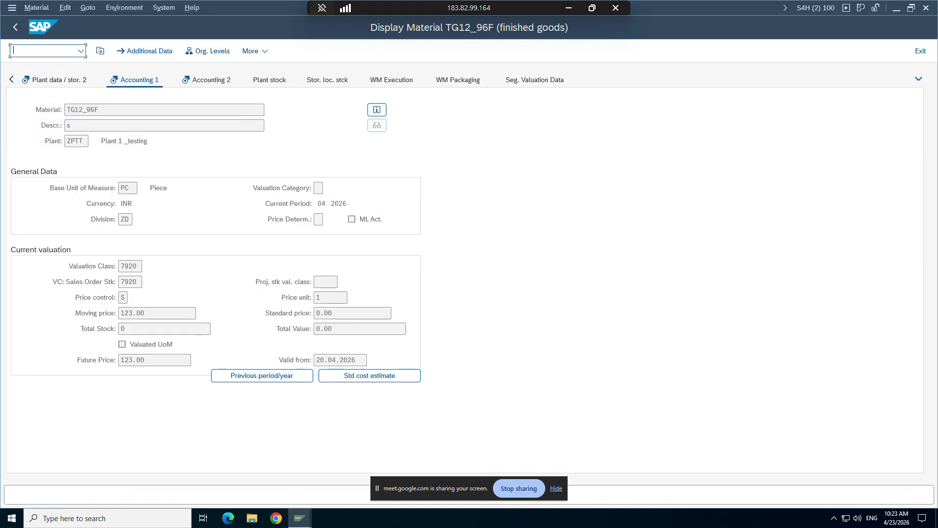
text(/nvk13)
key(Return)
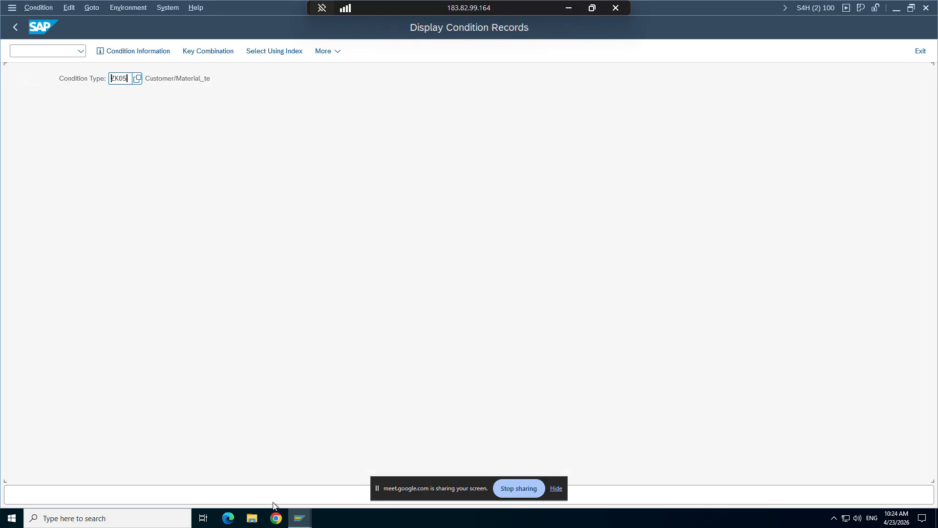
Mark the ZKF0 line in the order, then display ZKF0 condition records by Sales org./Distr. Chl/Customer/Material and check the amount
mouse_move(299, 514)
click(249, 485)
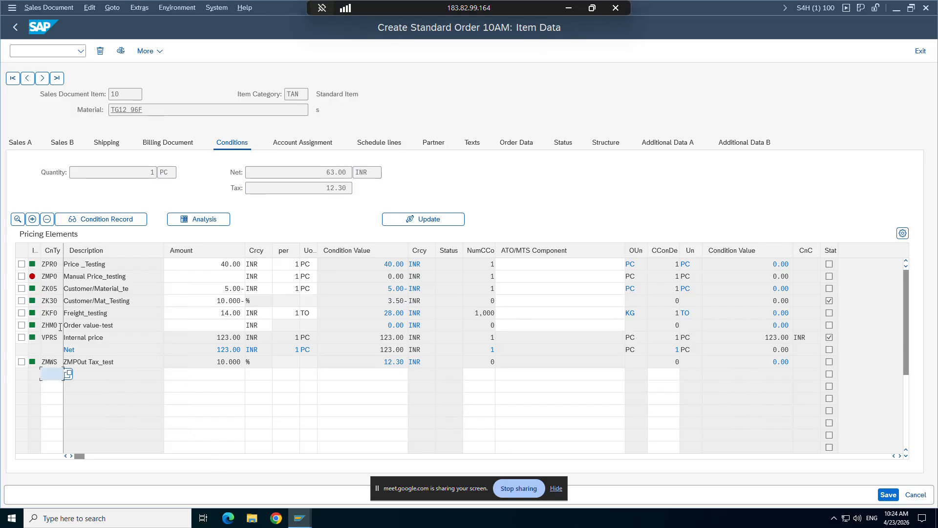
click(21, 313)
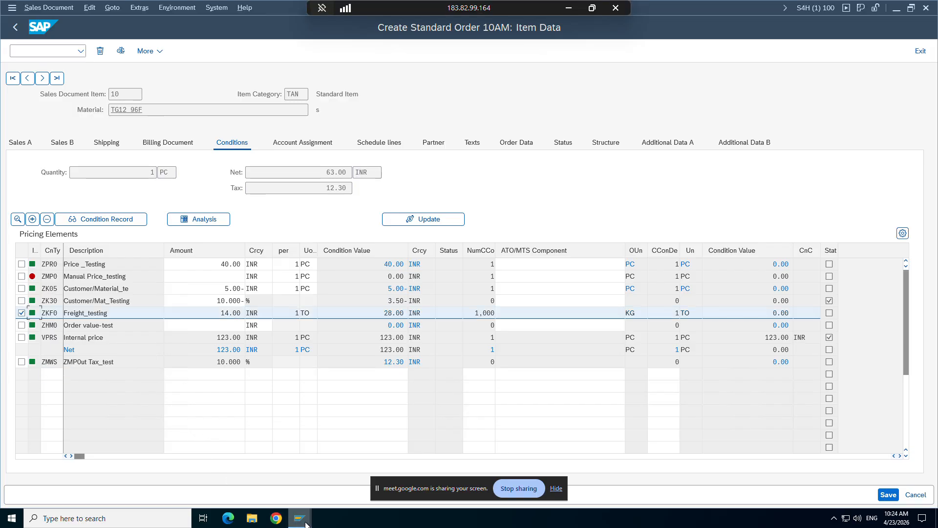
mouse_move(299, 514)
click(388, 475)
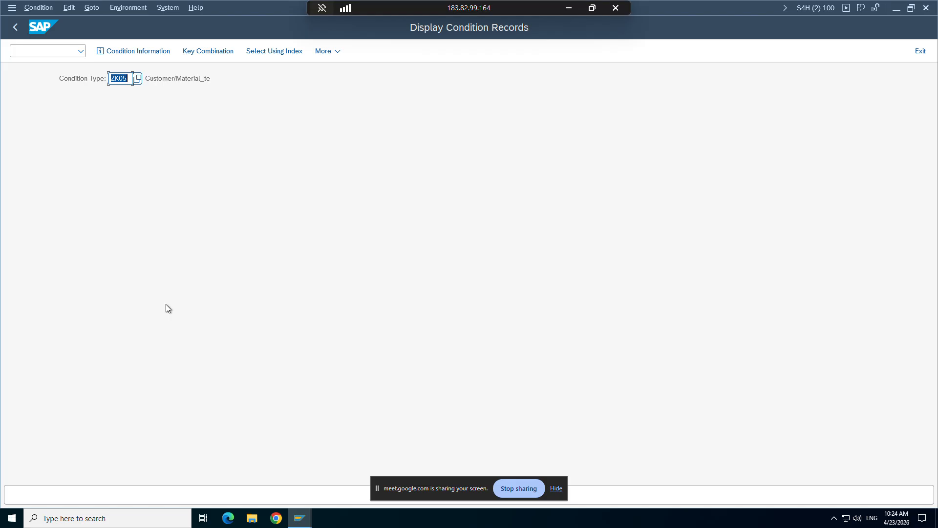
text(zkf0)
key(Return)
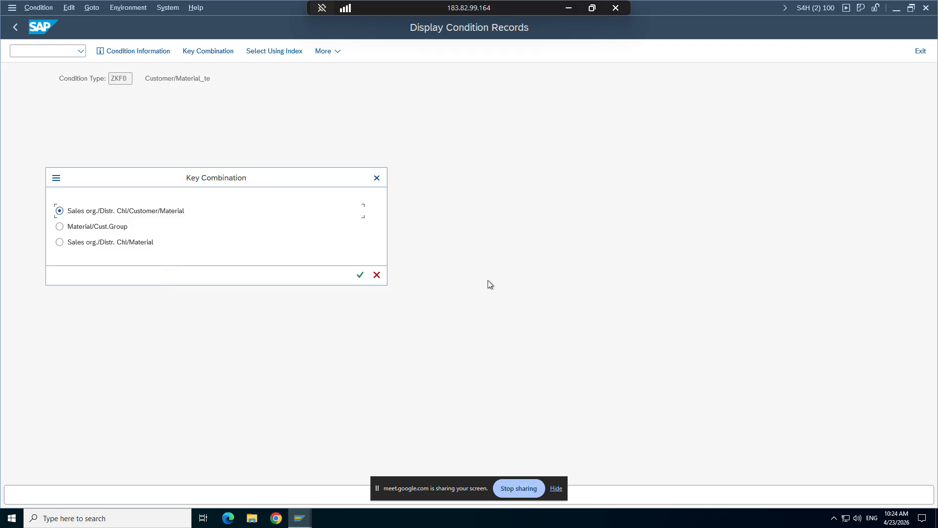
click(360, 274)
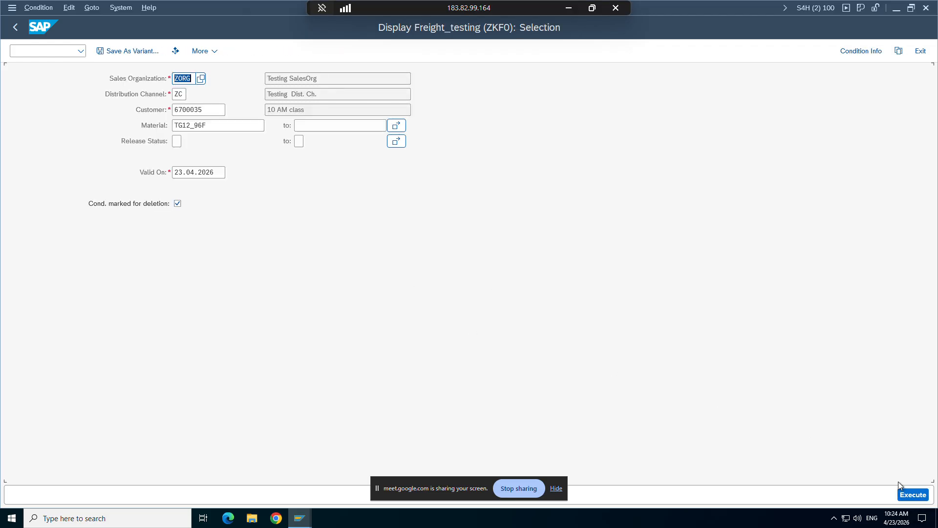
click(911, 494)
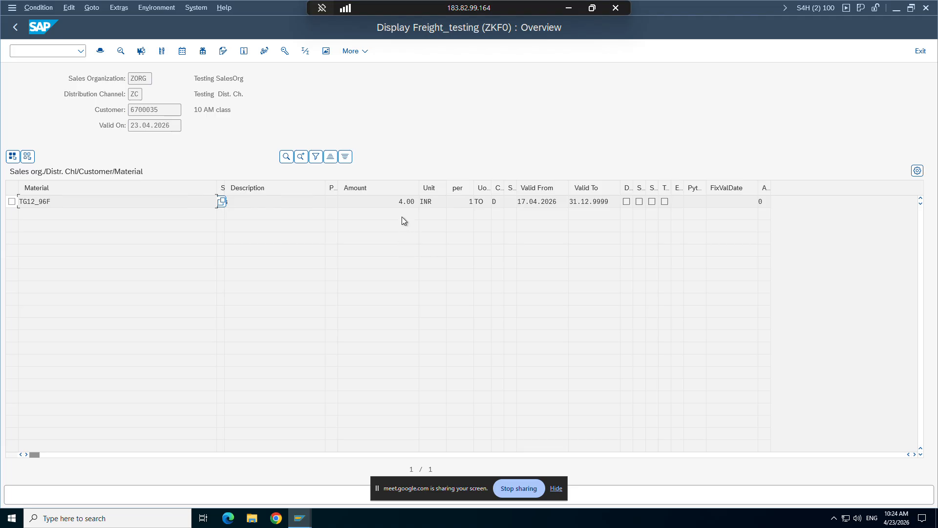
drag(399, 201, 418, 203)
click(418, 203)
Return to the sales order session and examine the ZKF0 freight condition's detail for its manual-change indicator
mouse_move(299, 518)
click(253, 467)
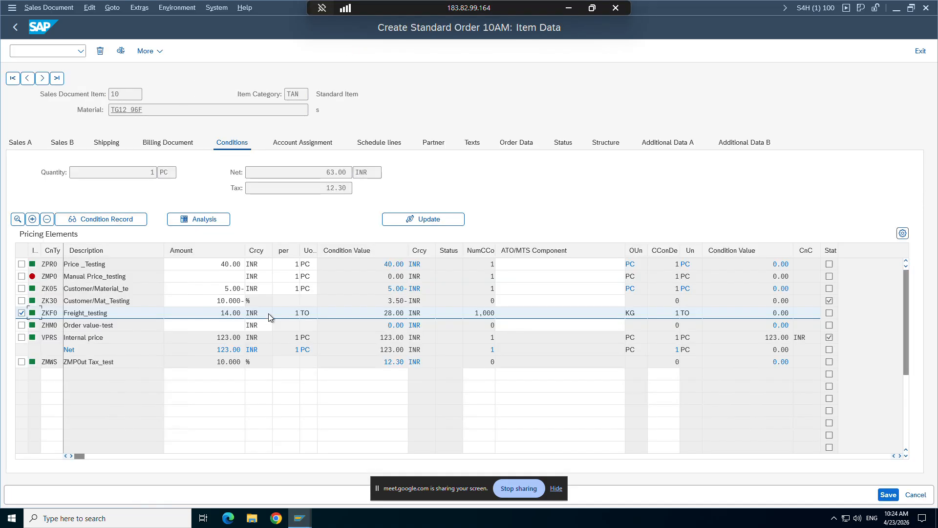
click(224, 313)
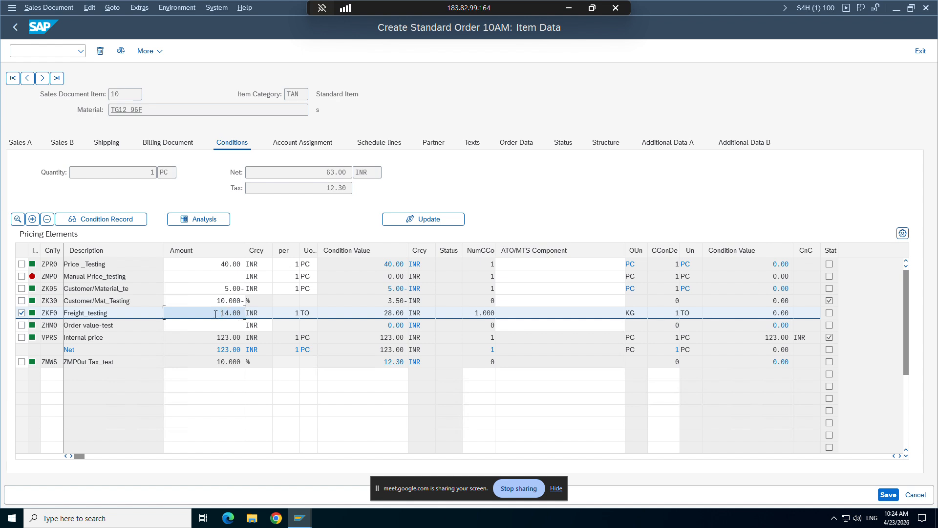
double_click(58, 313)
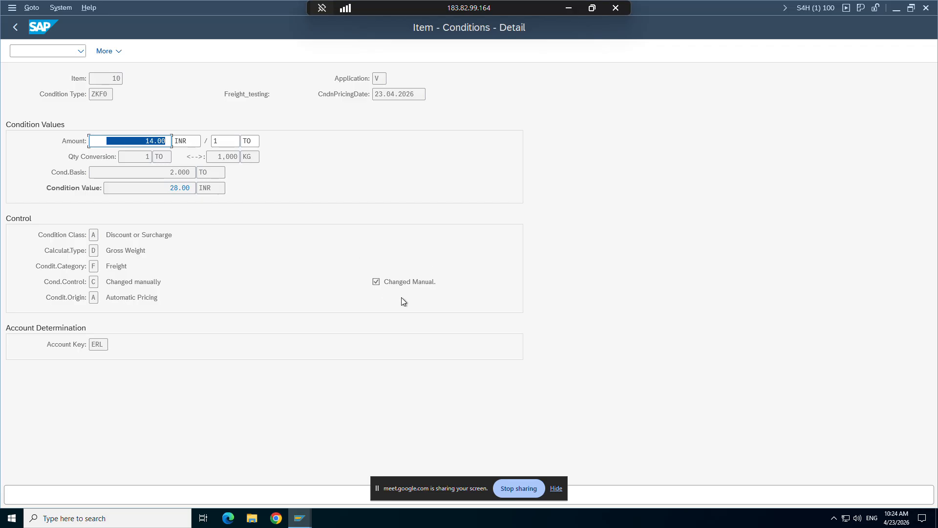
Switch to the ZKF0 condition type configuration and examine the available Manual Entries options beside the order's condition detail
mouse_move(299, 517)
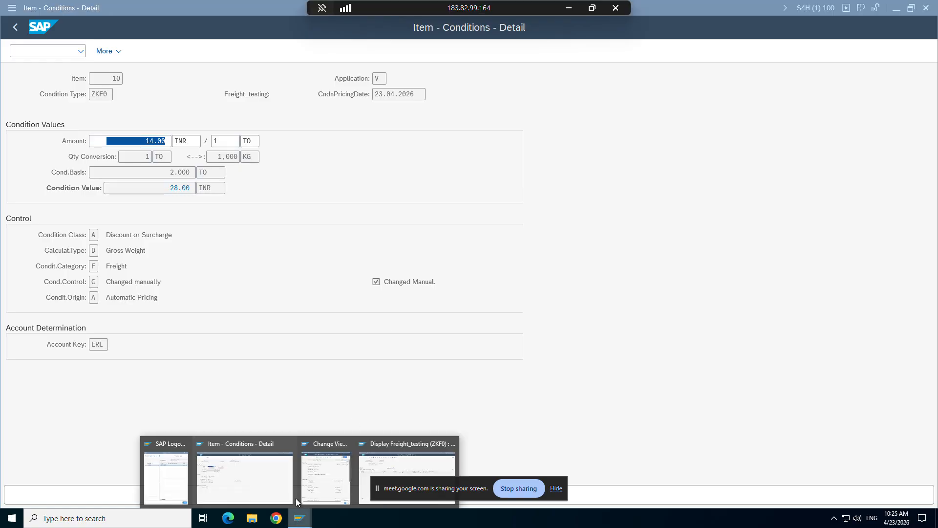
click(332, 467)
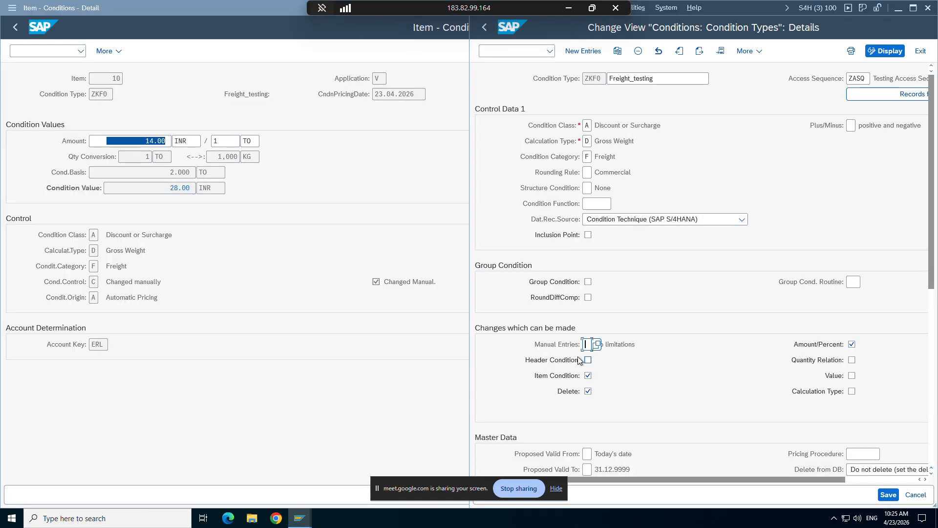
click(596, 344)
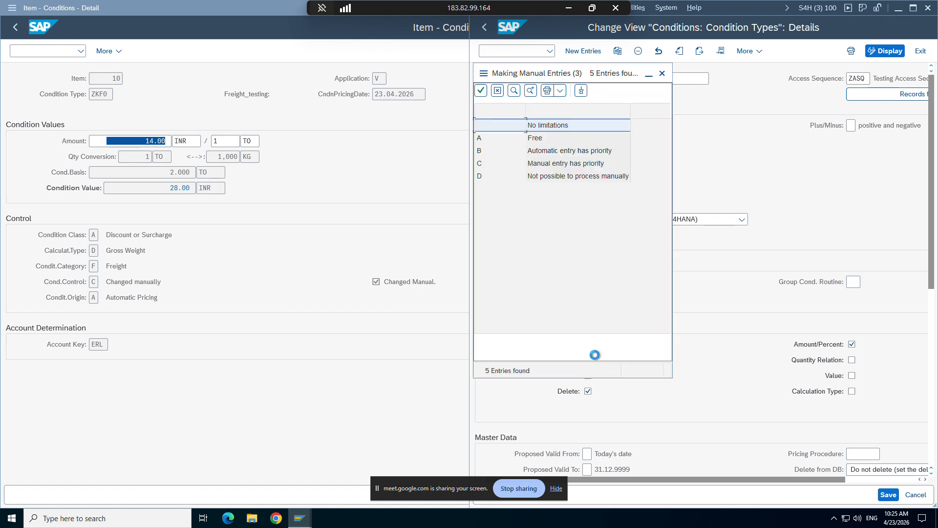
click(662, 74)
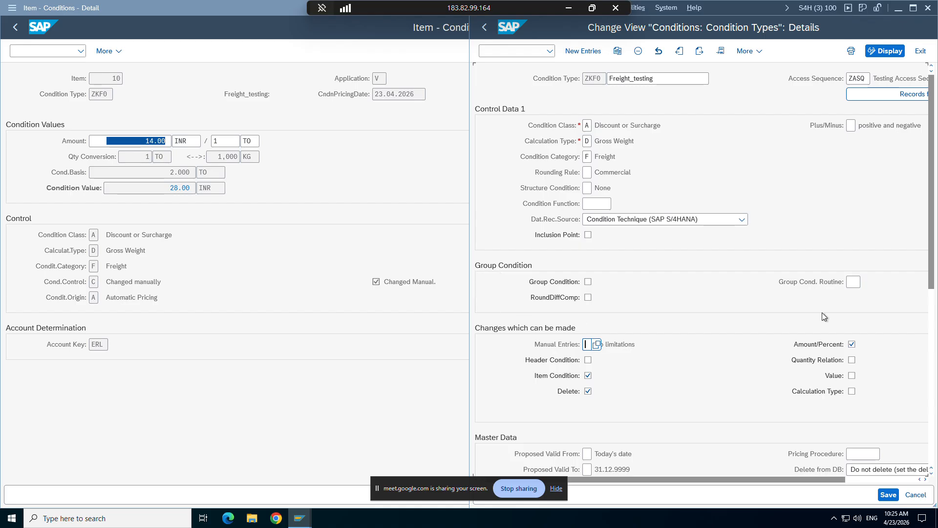
click(912, 8)
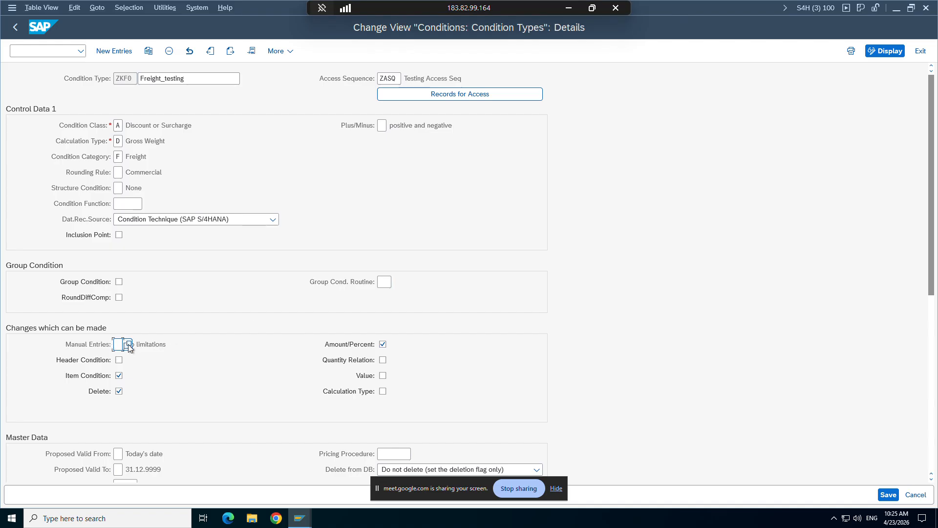
key(super+Right)
key(Return)
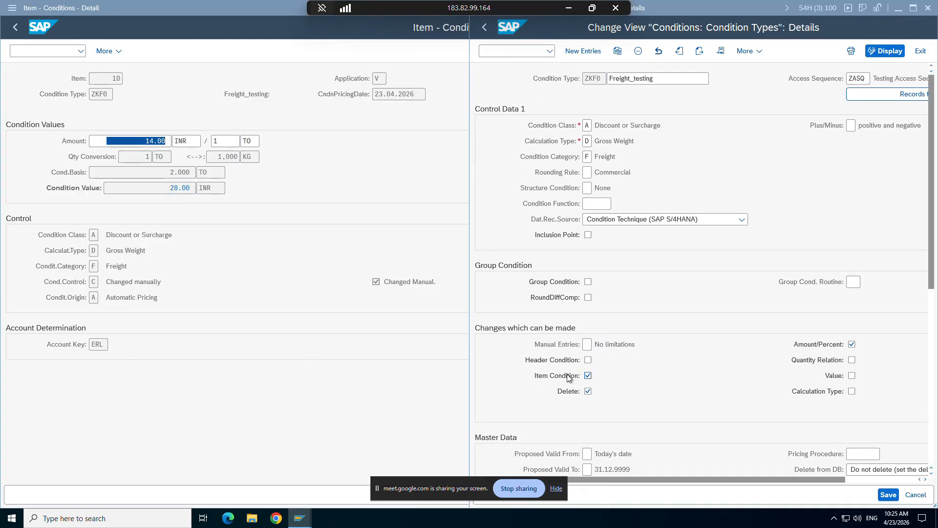
Return to the item's pricing elements and set the ZKF0 freight amount to 5.00 INR
click(15, 27)
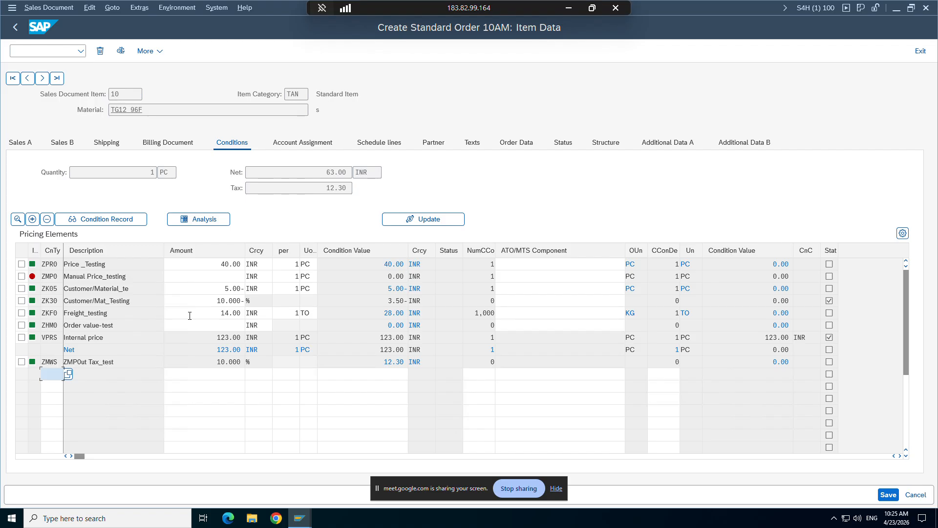
click(204, 315)
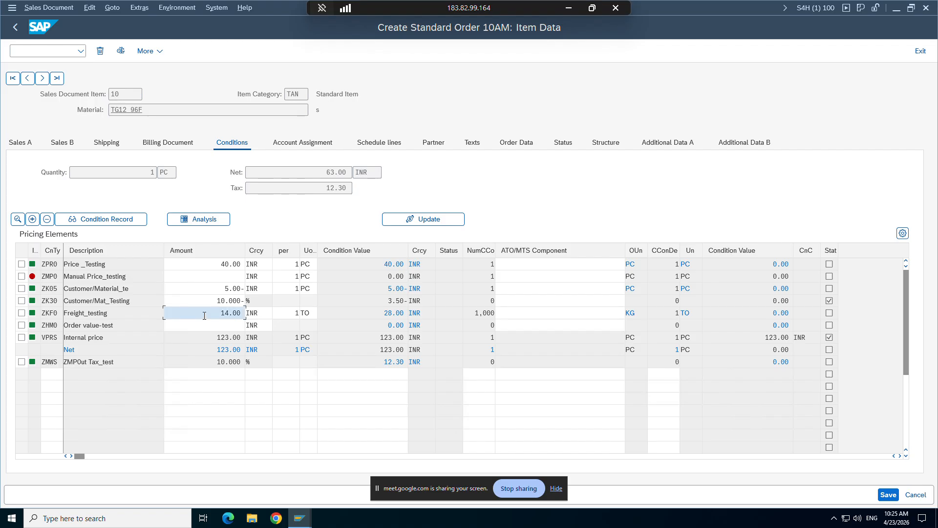
text(-)
double_click(204, 316)
text(5)
key(Return)
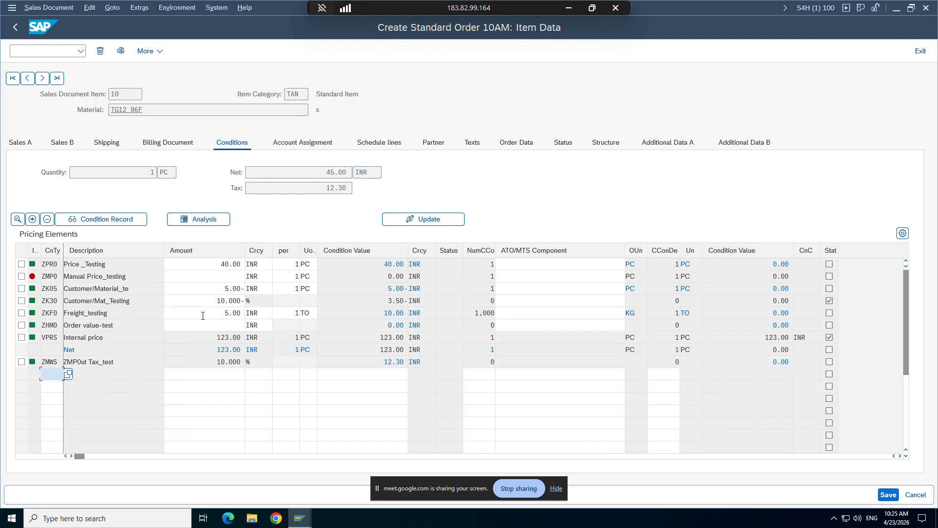
In the ZKF0 condition type configuration, set Manual Entries to D (Not possible to process manually) and save with the proposed customizing request
click(21, 313)
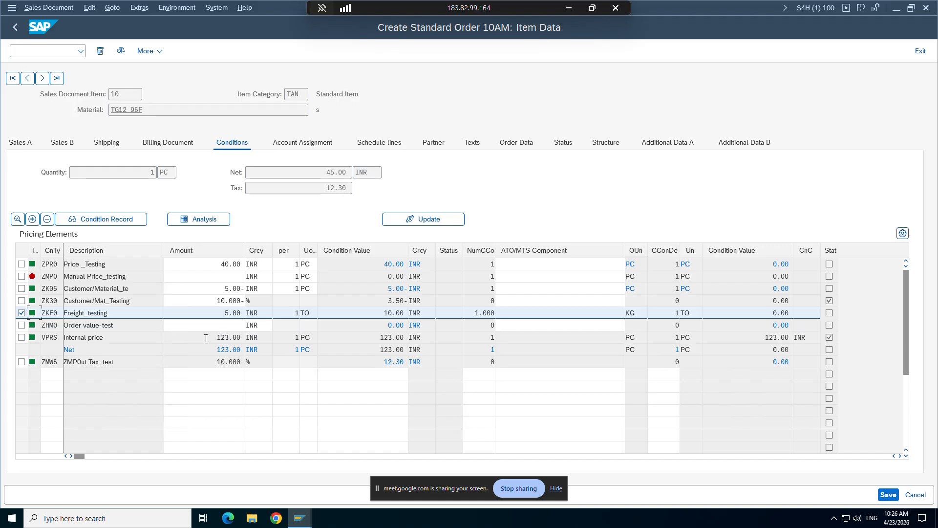
mouse_move(300, 518)
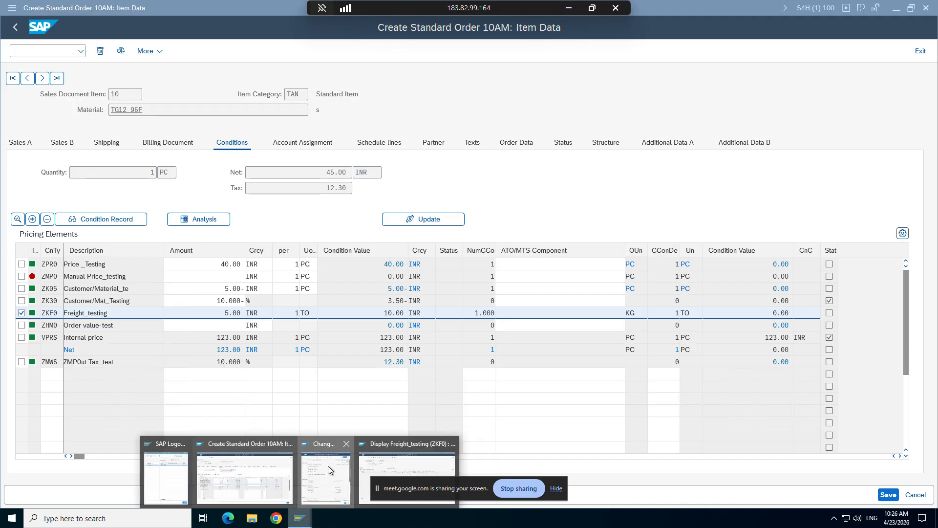
click(327, 465)
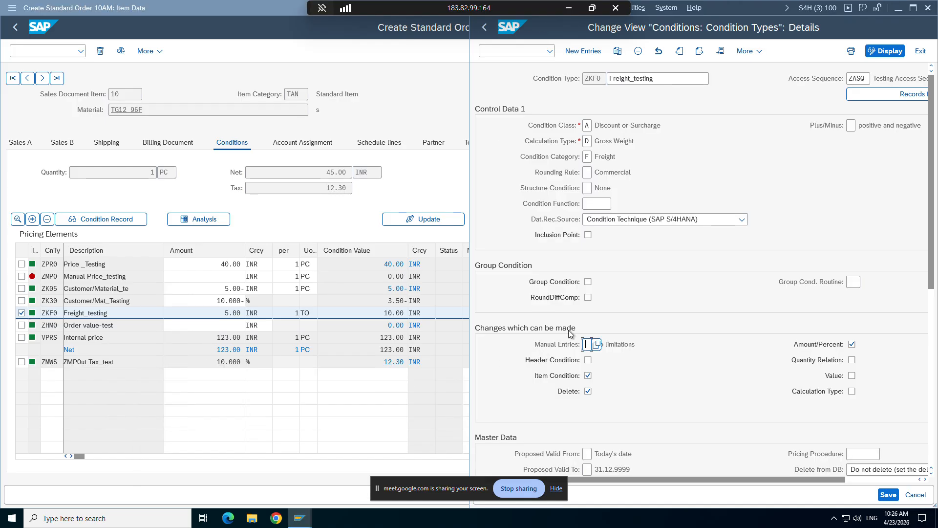
click(597, 344)
click(548, 127)
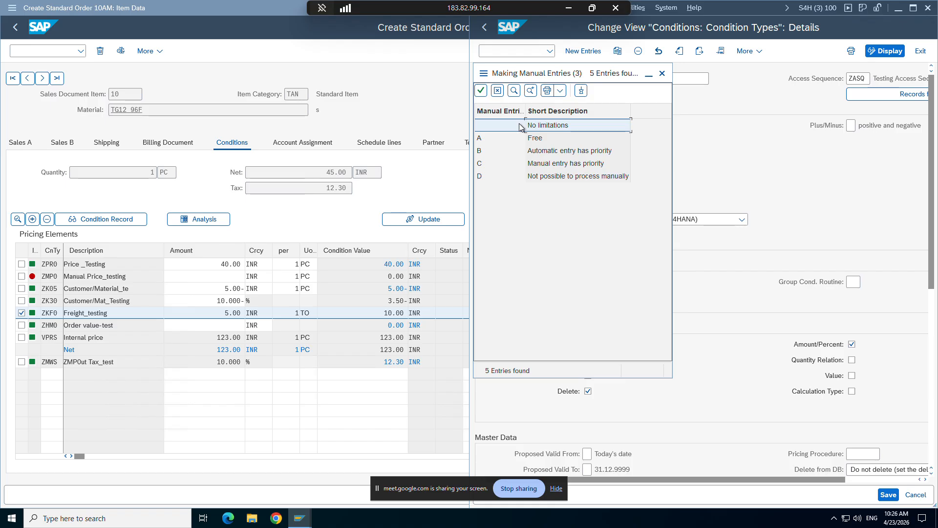
click(532, 140)
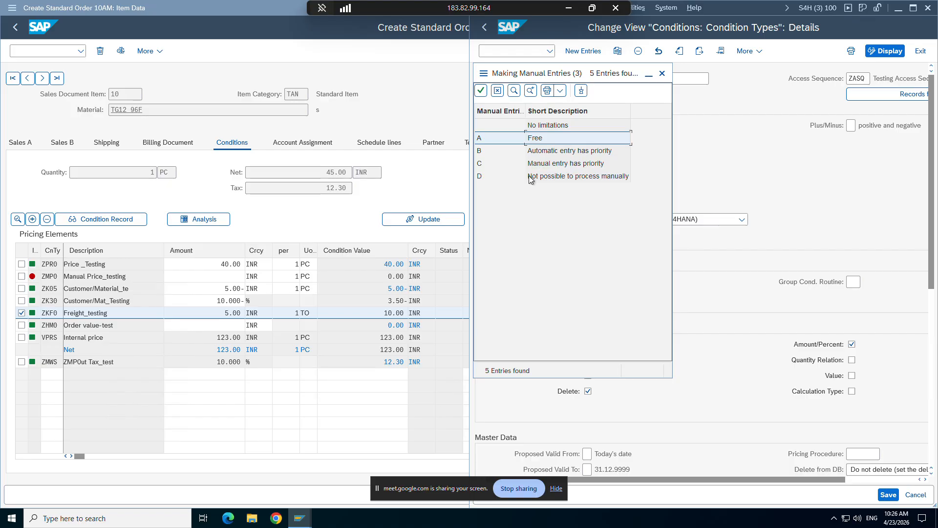
double_click(491, 176)
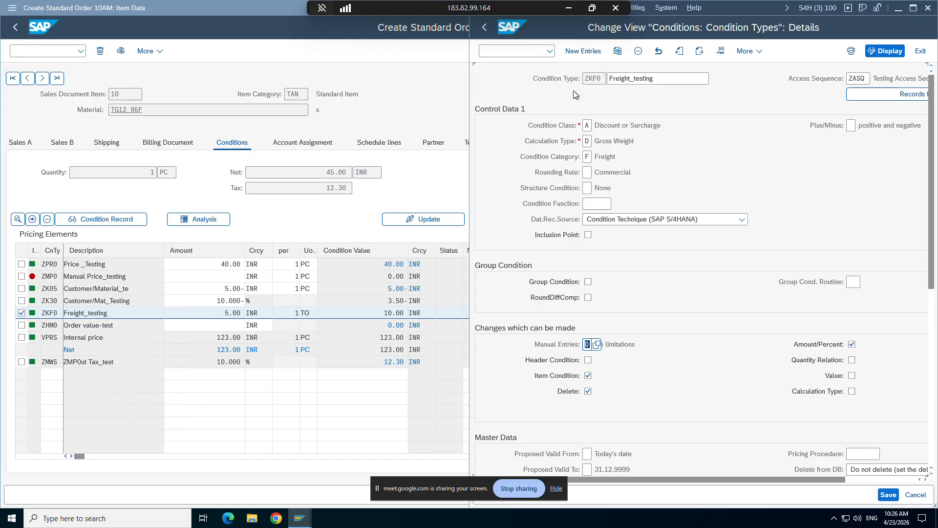
click(880, 495)
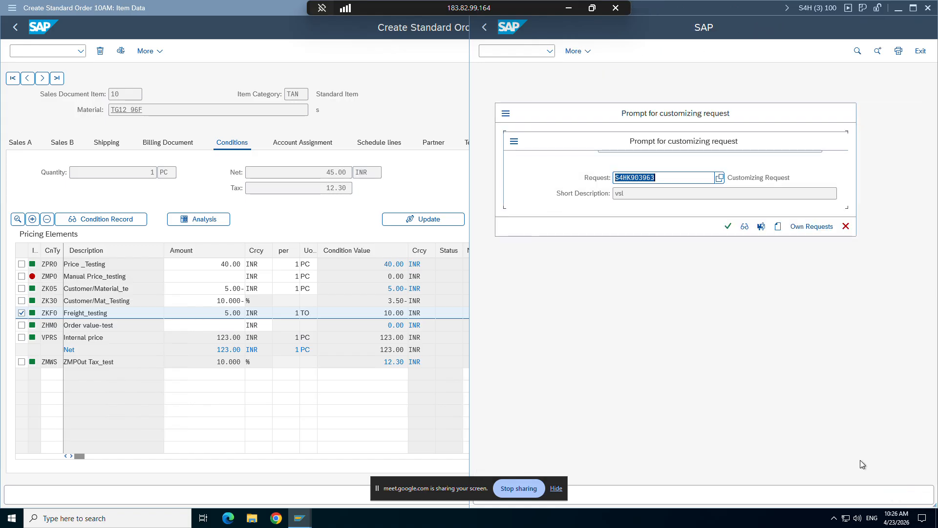
click(725, 226)
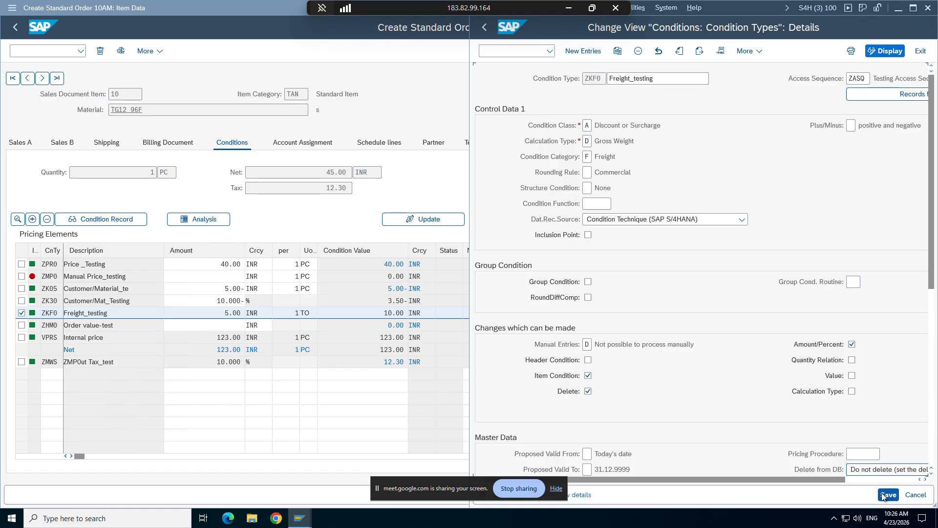
Start a new ZOR9 sales order with transaction VA01 and fill in the sold-to party and customer reference
click(34, 53)
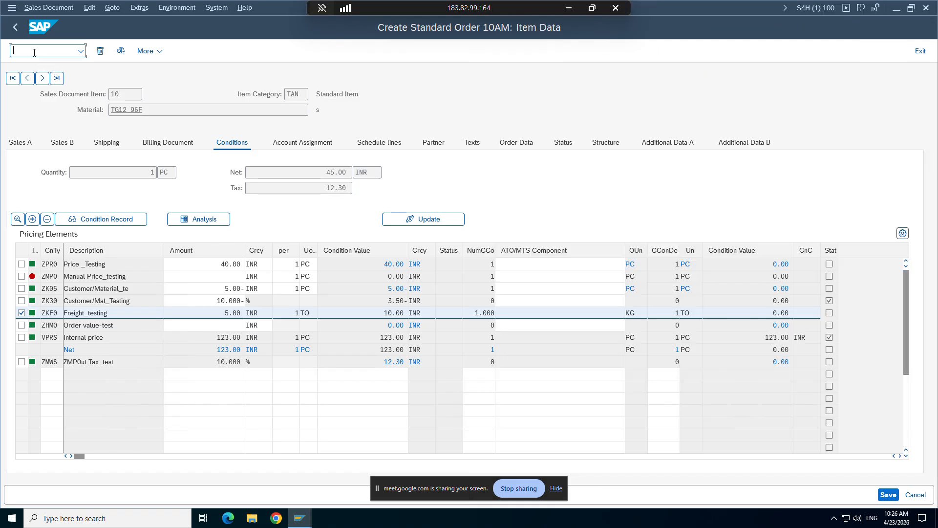
text(/nva01)
key(Return)
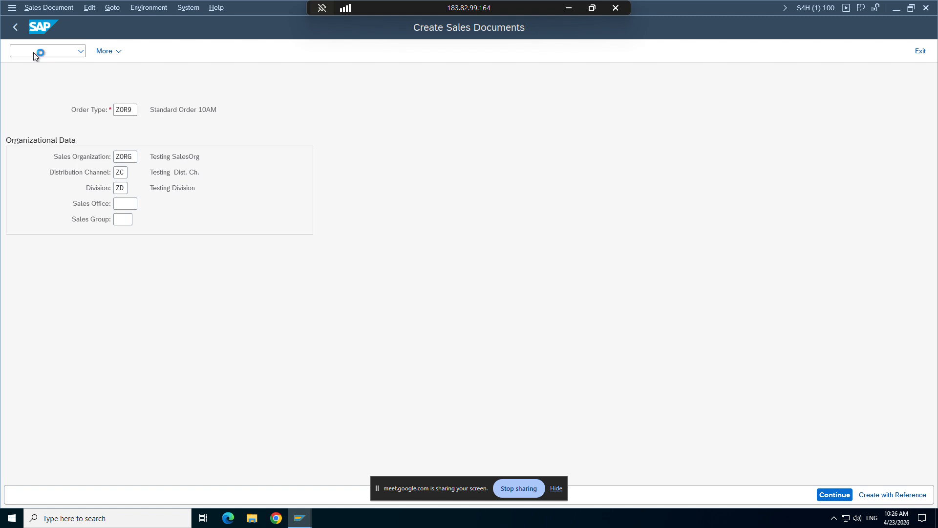
key(Return)
click(122, 95)
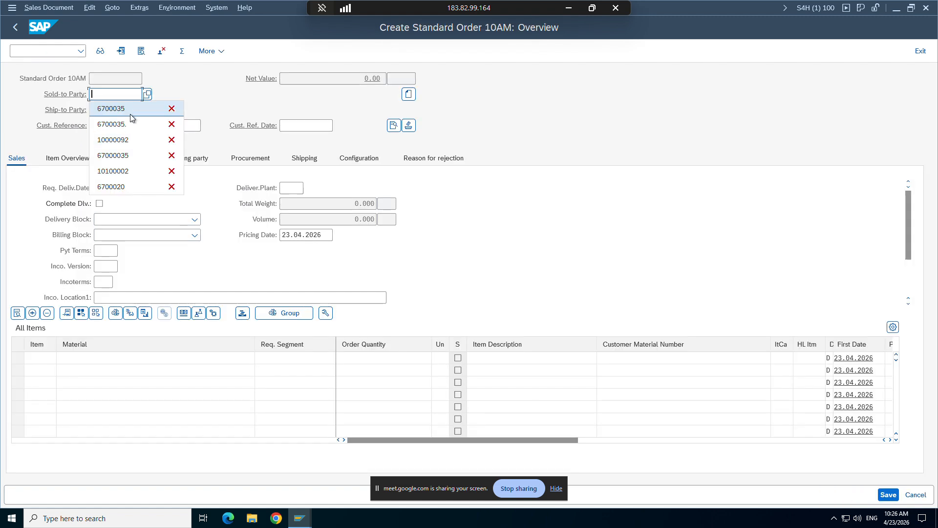
click(131, 116)
key(Return)
click(126, 127)
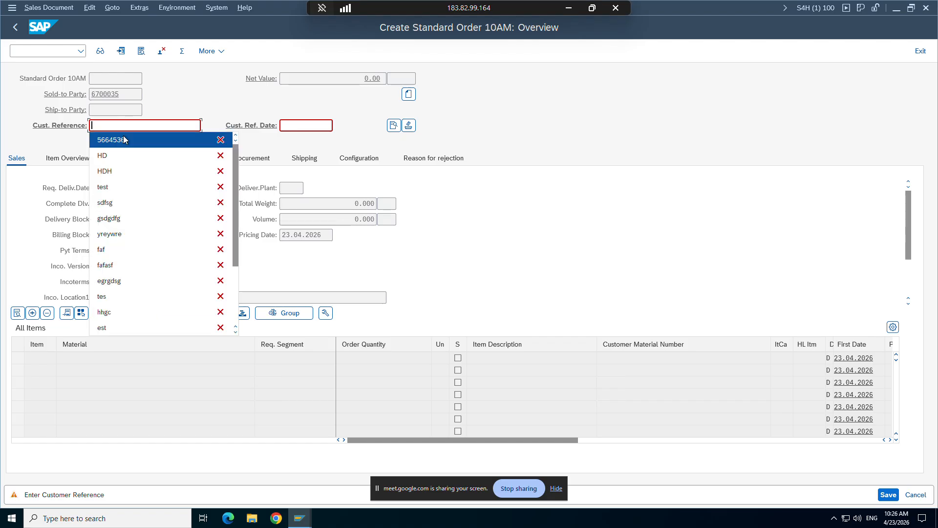
click(123, 140)
key(Return)
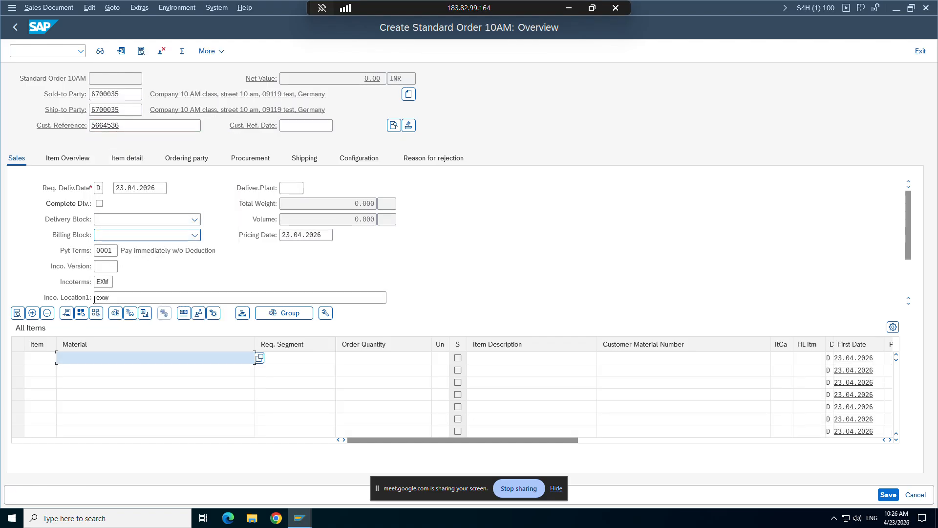
Add material TG12_96f to the order with a quantity of 1
click(98, 358)
click(107, 171)
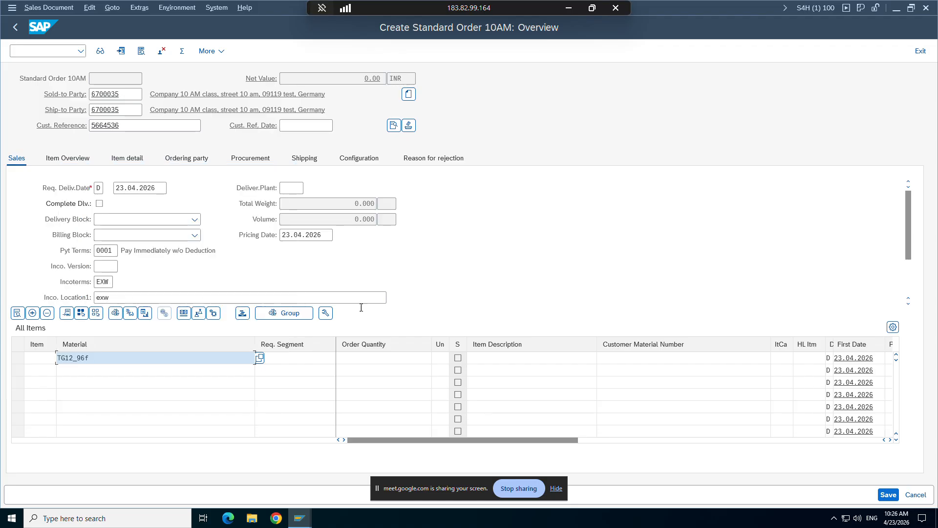
click(381, 359)
click(369, 370)
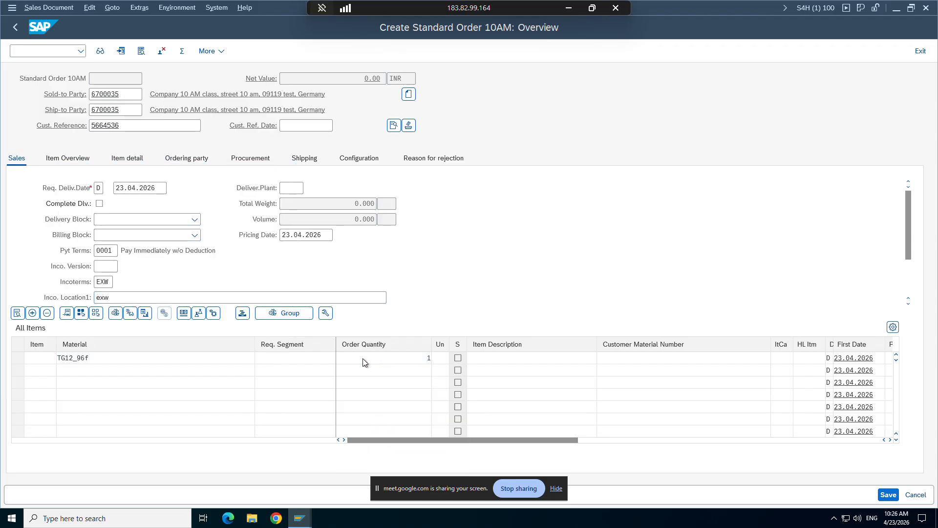
key(Return)
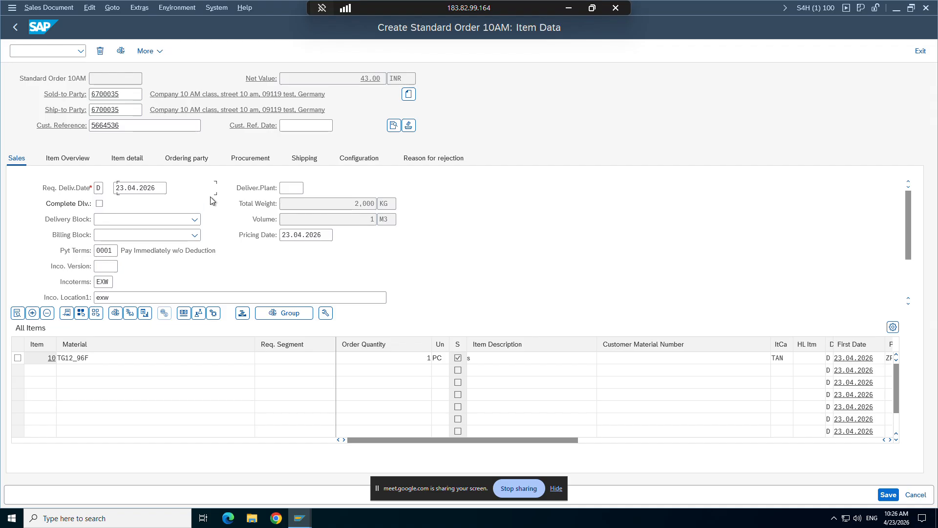
Display the item's pricing conditions and check whether the ZKF0 freight amount can be edited
click(231, 143)
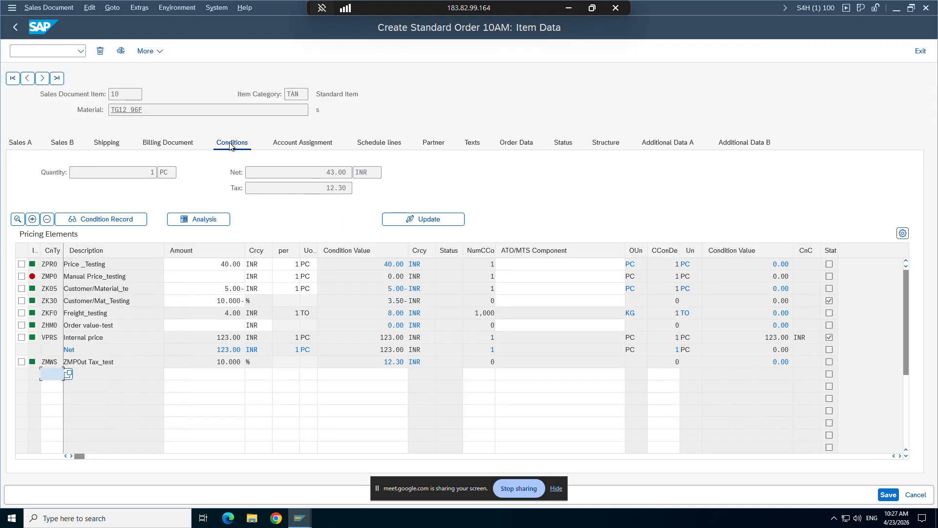
click(22, 312)
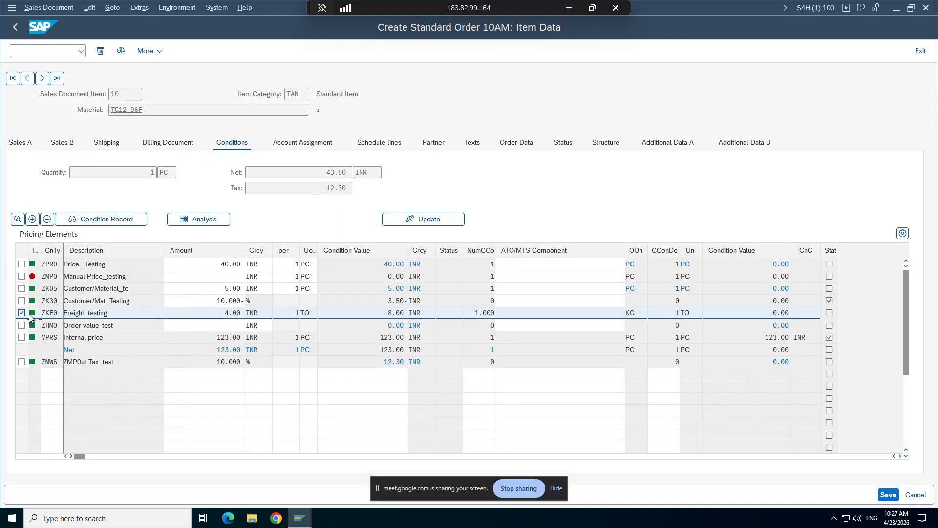
click(189, 325)
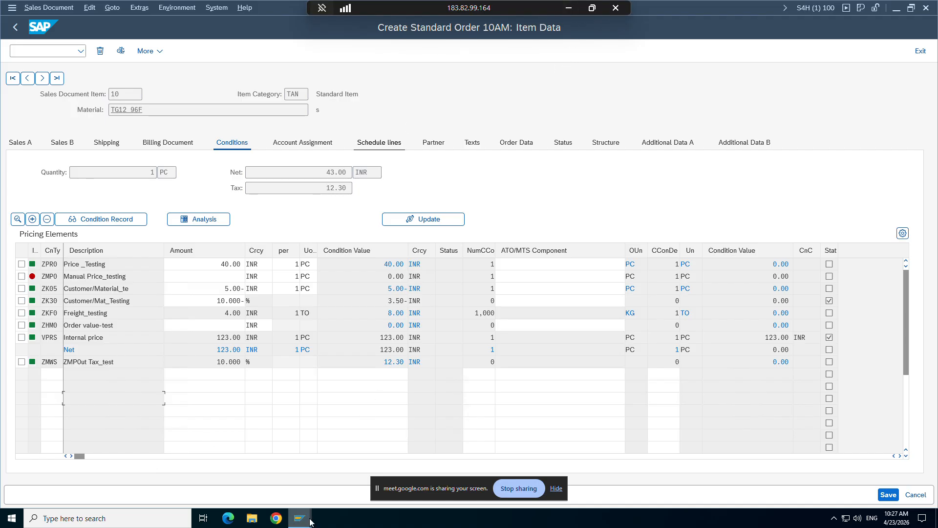
Compare the Manual Entries options in the ZKF0 condition type configuration with the order's freight line, leaving the setting as it is
mouse_move(311, 516)
click(330, 462)
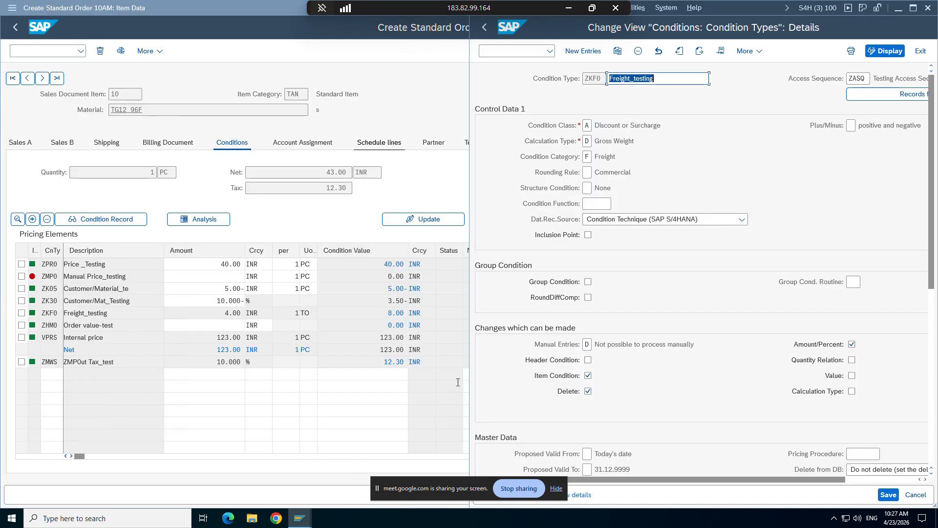
click(592, 344)
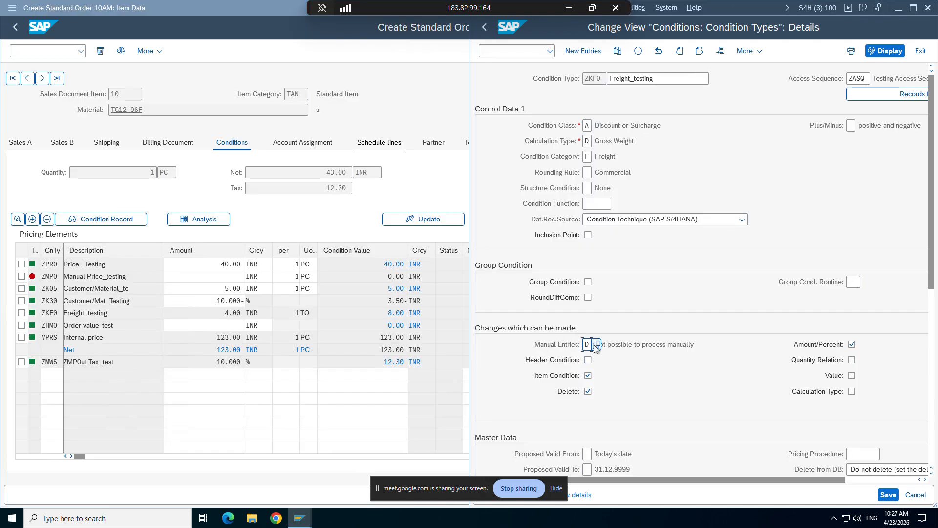
click(597, 347)
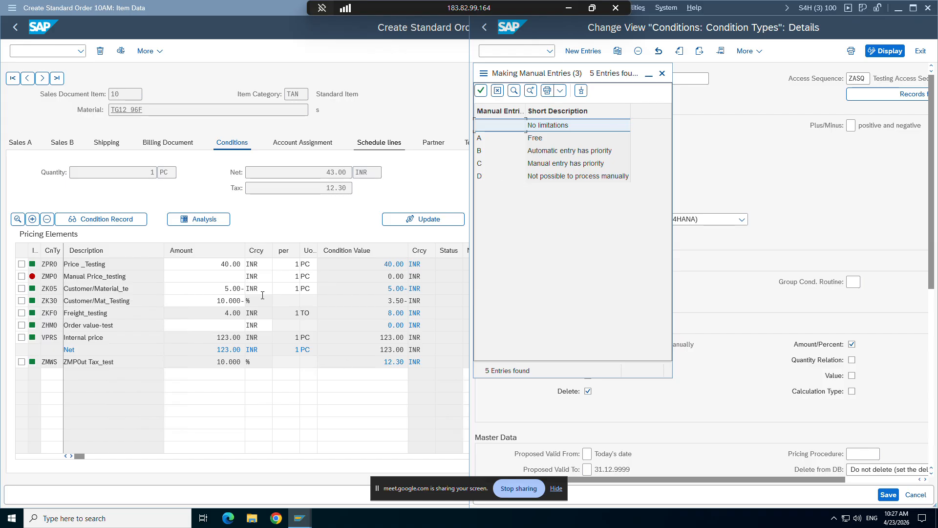
click(212, 323)
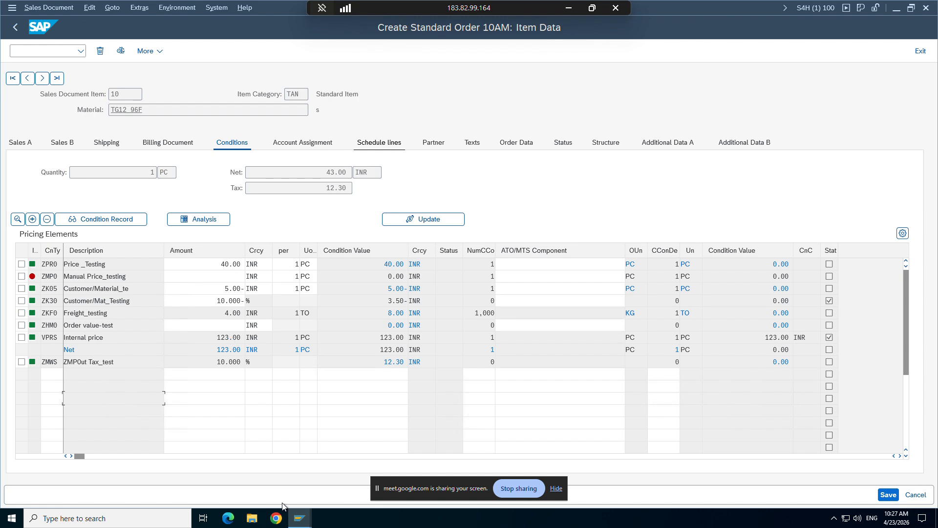
click(299, 517)
click(317, 491)
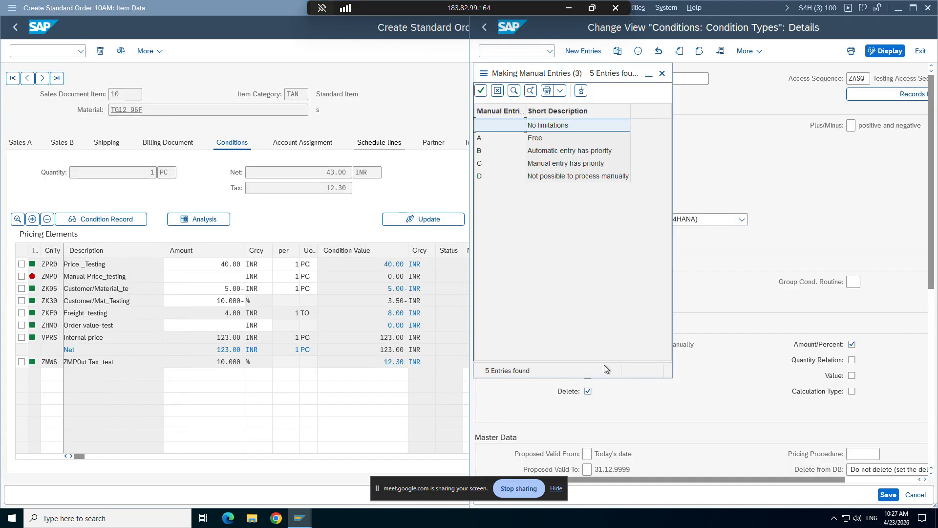
click(498, 94)
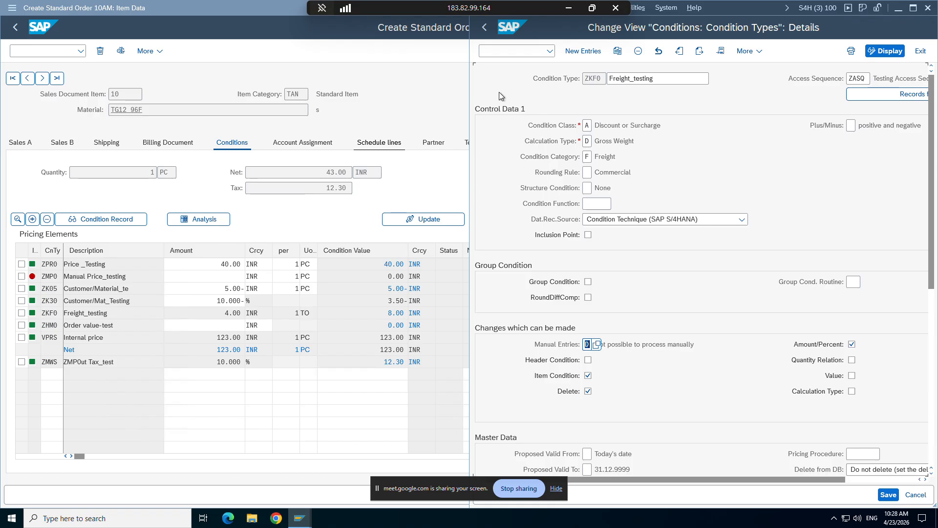
Switch to the SAP SD study material in Word and read the Manual entries section
click(568, 8)
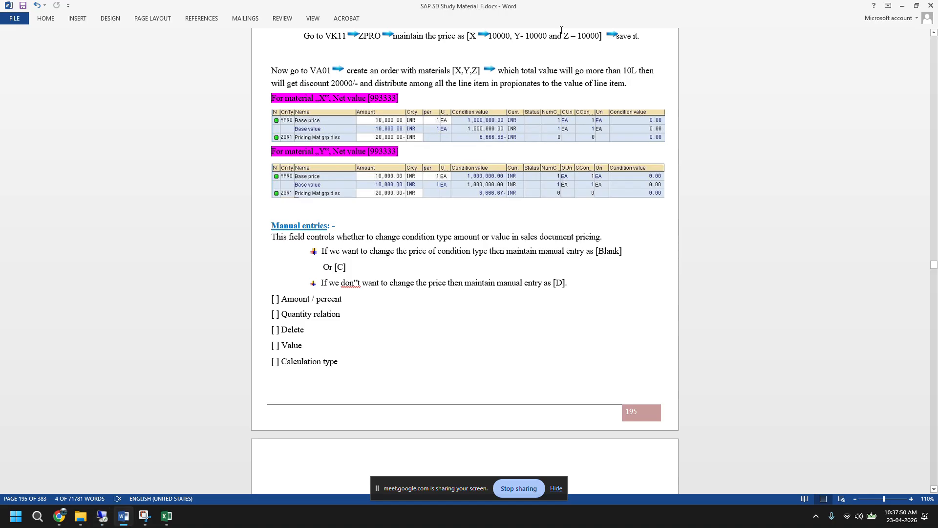
scroll(358, 308, down, 1)
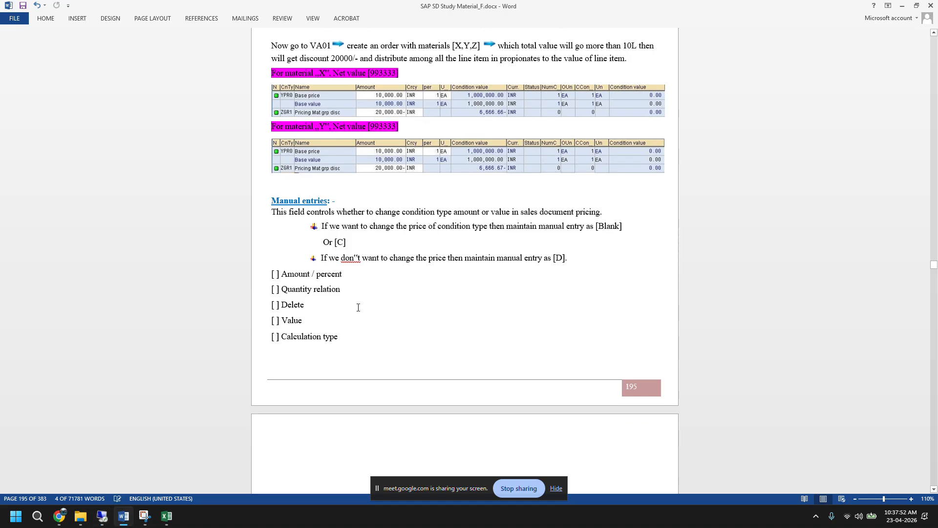
scroll(358, 307, down, 2)
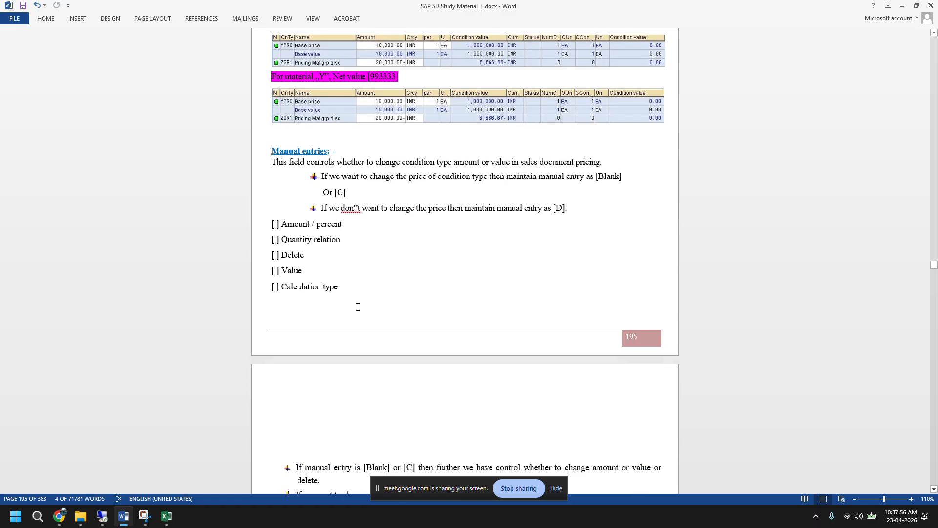
scroll(358, 306, down, 3)
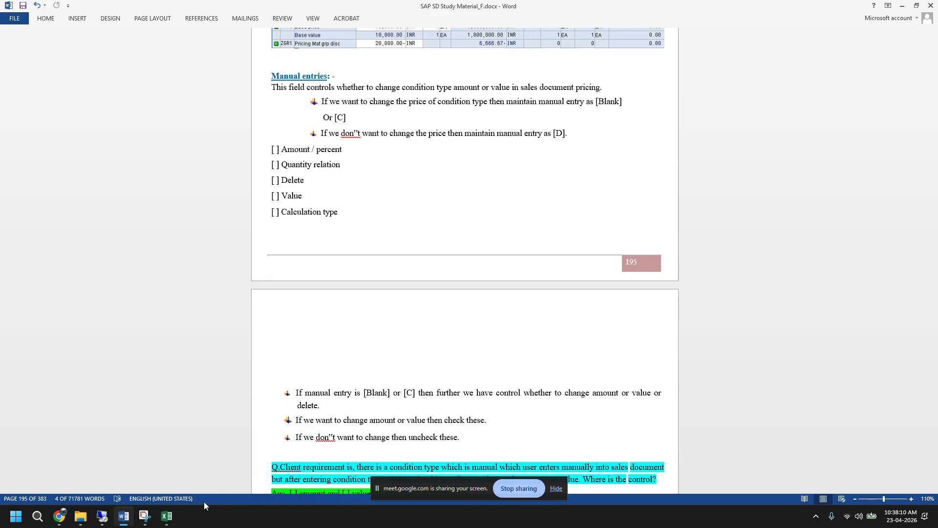
Return to the SAP condition type configuration, set ZKF0's Manual Entries to blank (No limitations) and save
click(101, 516)
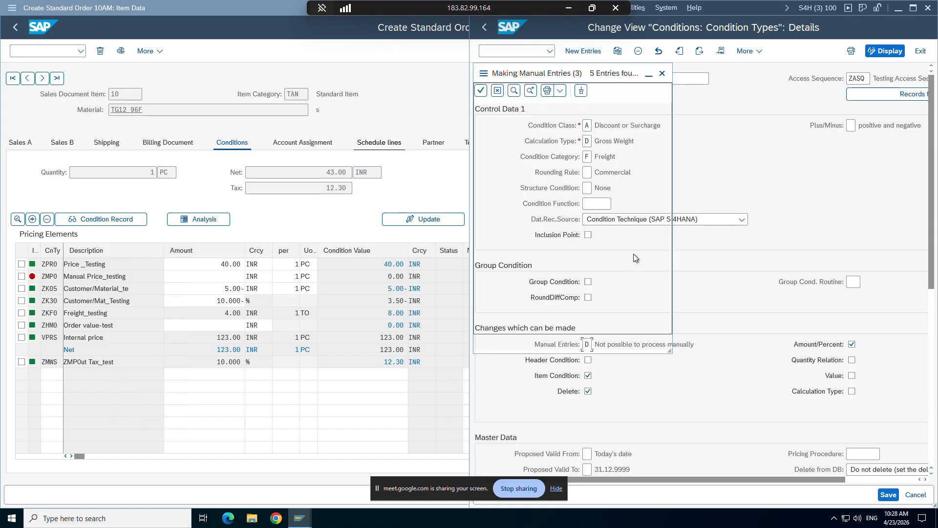
double_click(535, 126)
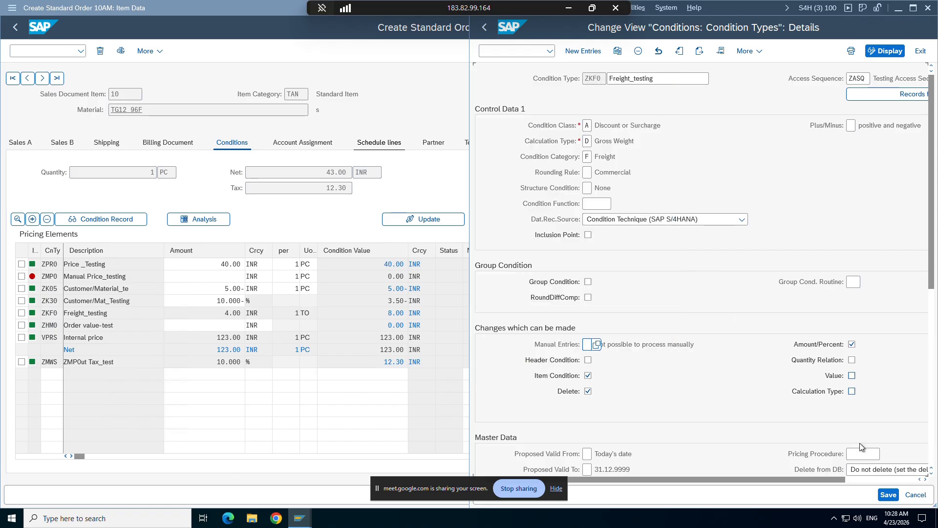
click(887, 497)
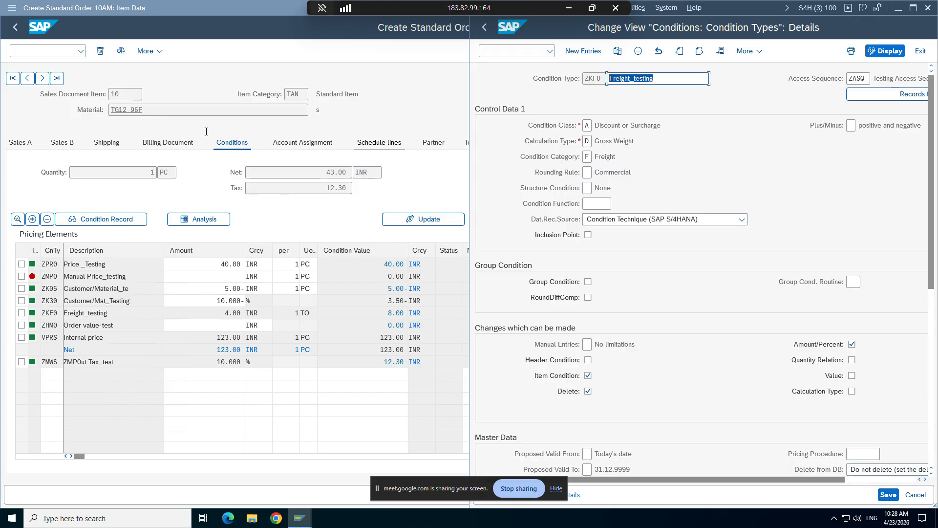
Start a new standard sales order of type ZOR9 with transaction VA01, keeping the proposed organizational data
click(33, 50)
text(/nva01)
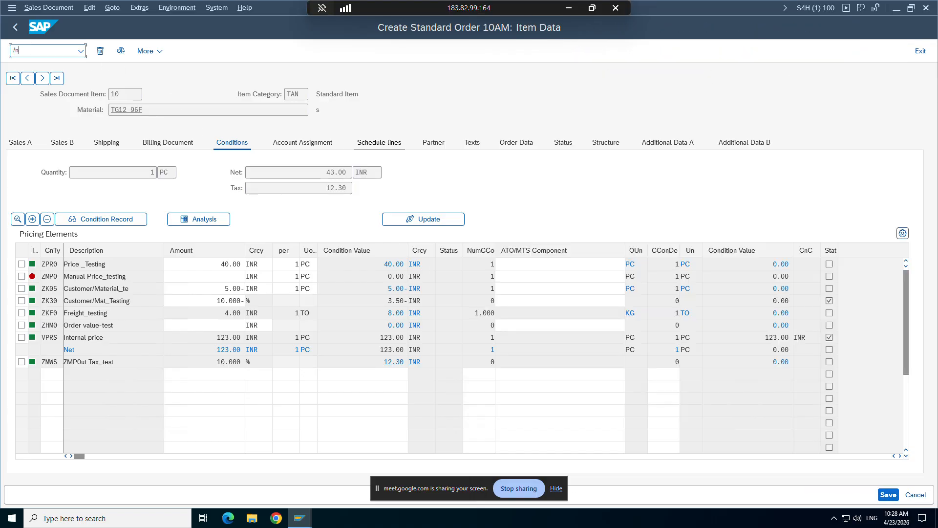
key(Return)
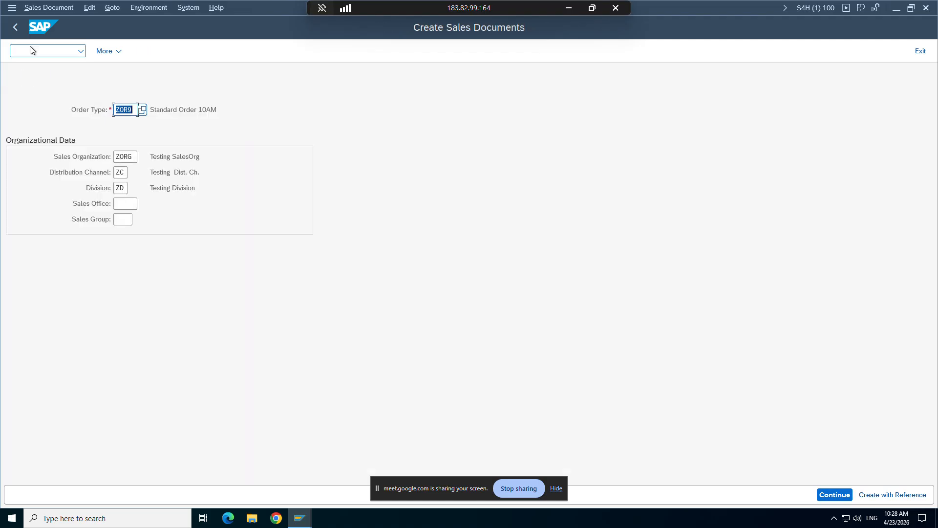
key(Return)
Fill in the order's sold-to party number and customer reference from the previously used entries
click(115, 94)
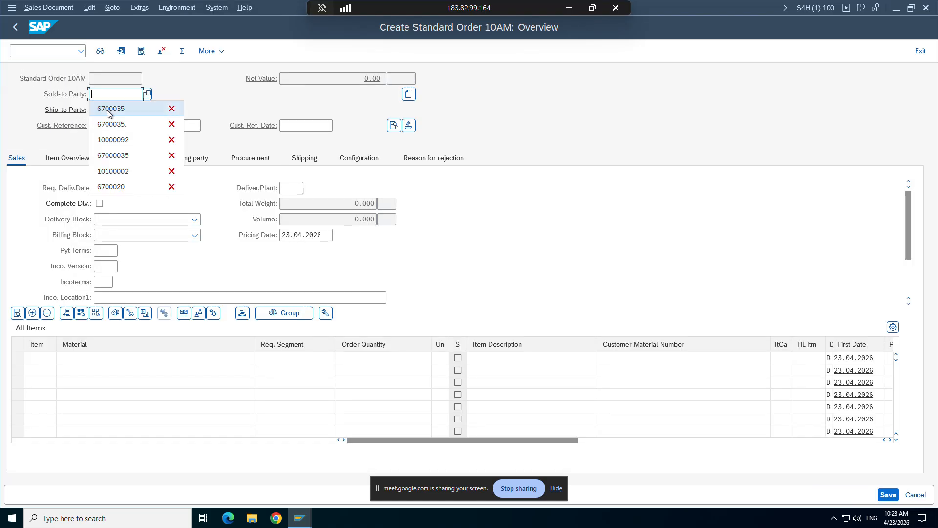
click(117, 107)
key(Return)
click(107, 126)
click(107, 145)
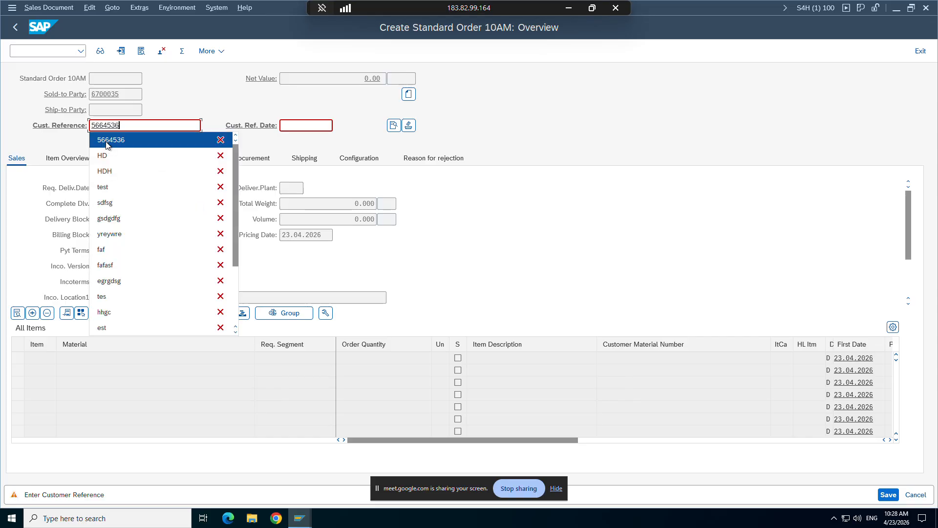
key(Return)
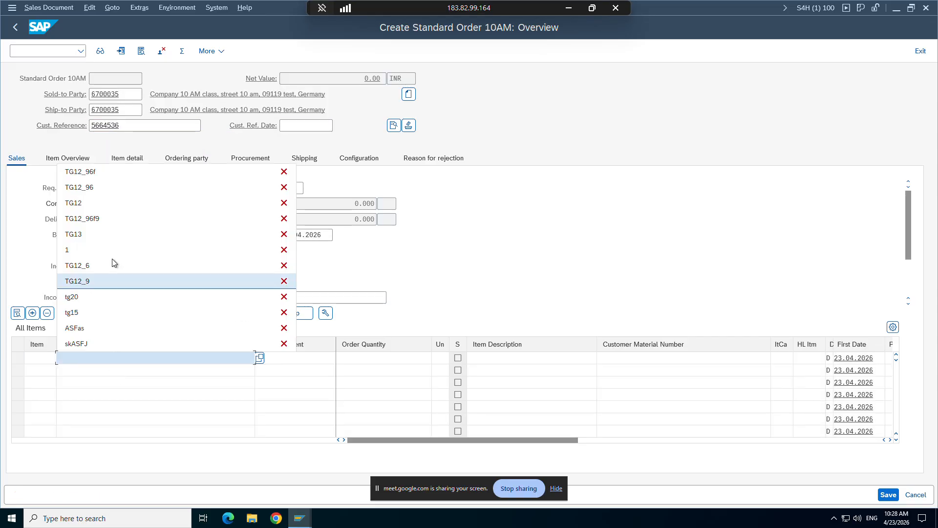
Add material TG12_96f with order quantity 1 and display the item's pricing conditions
click(108, 172)
click(379, 354)
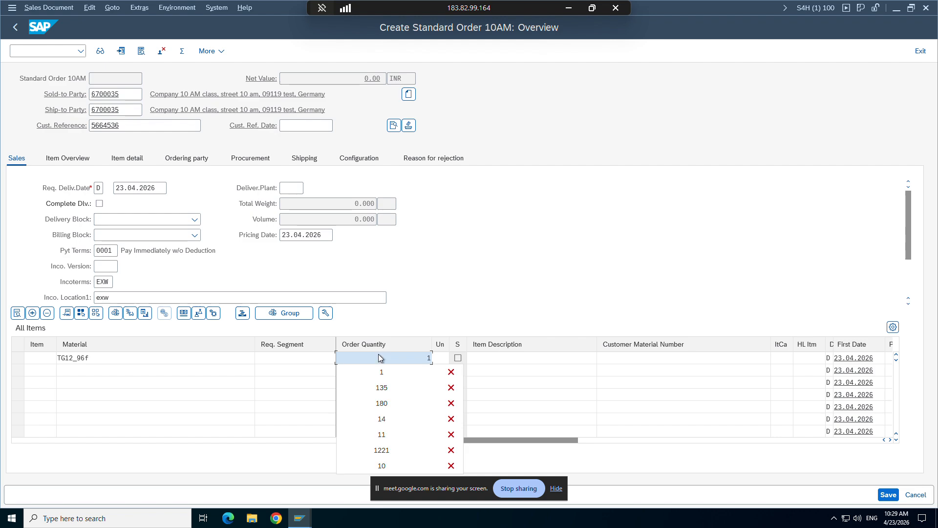
click(381, 360)
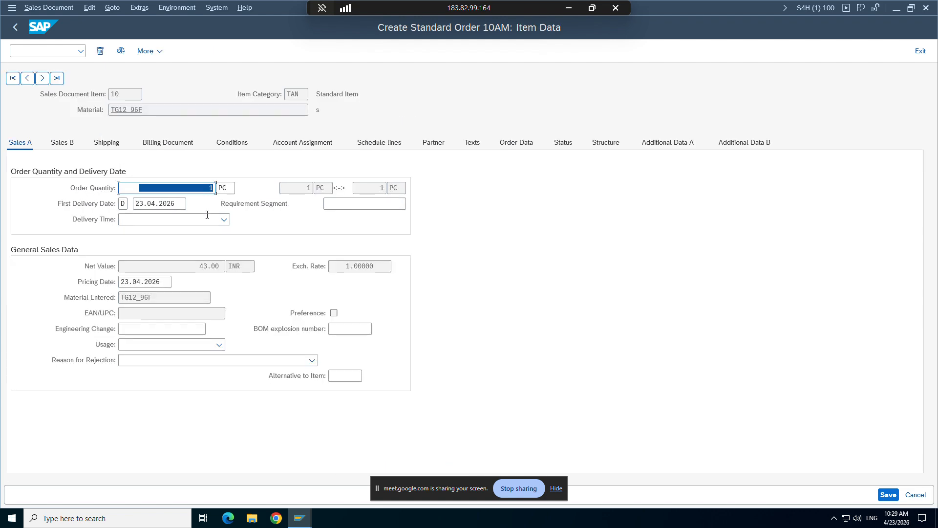
click(234, 145)
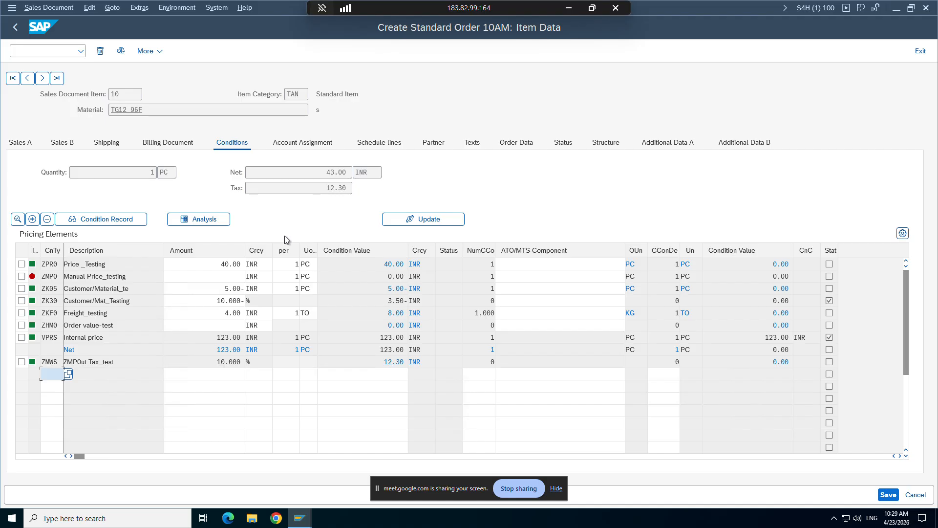
Check whether the ZKF0 freight line's amount and unit can be edited, widening the UoM column
click(22, 313)
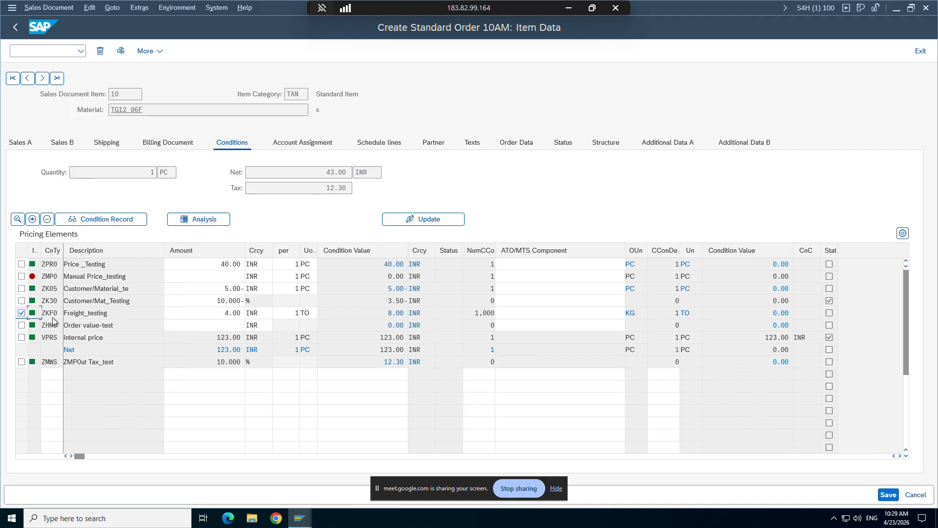
click(223, 311)
drag(224, 313, 242, 313)
click(234, 314)
click(22, 315)
double_click(300, 315)
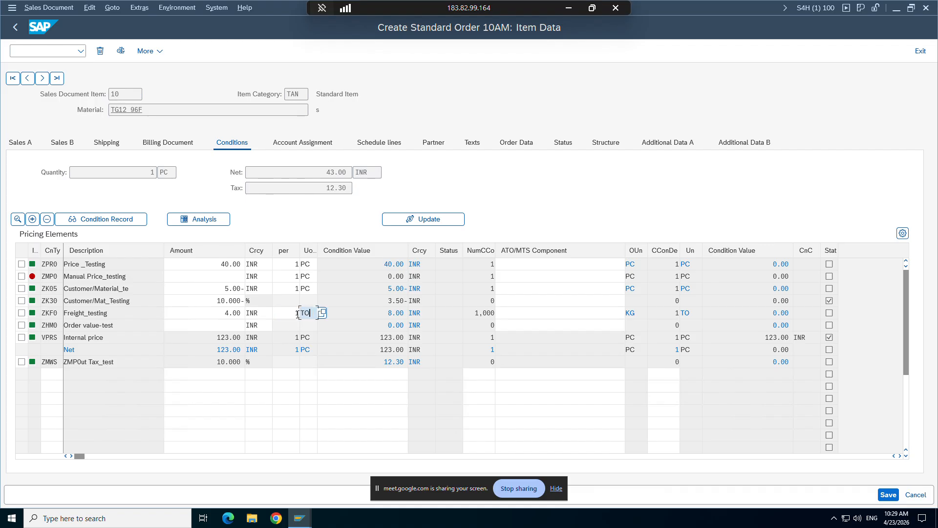
drag(318, 256, 366, 254)
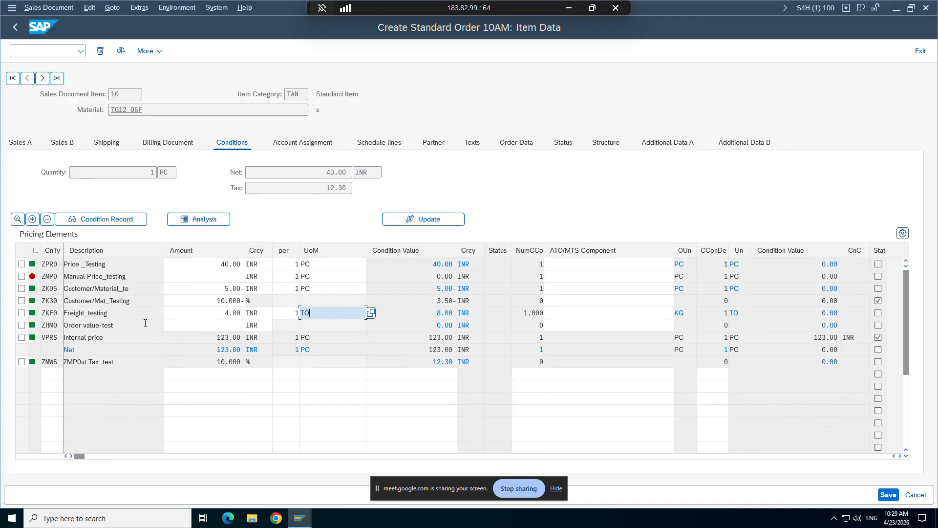
click(162, 321)
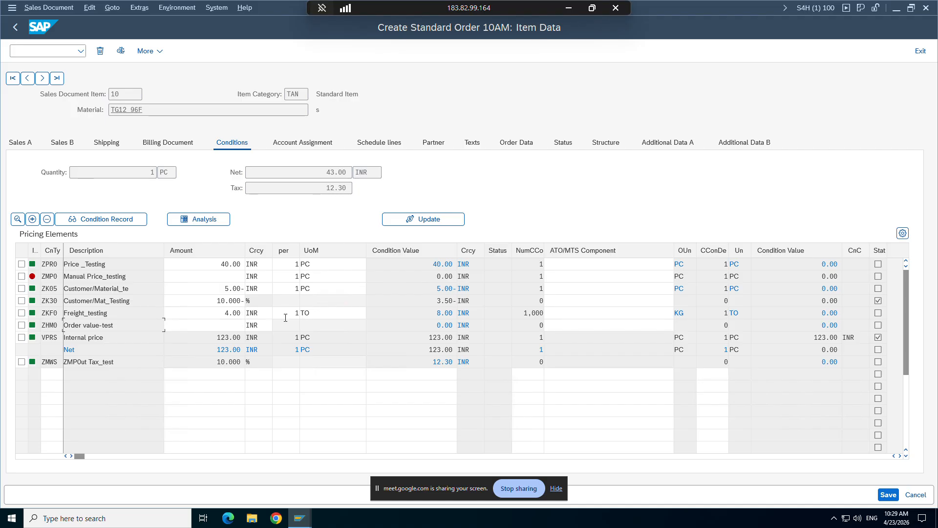
Bring up the ZKF0 condition type configuration beside the order and review the Changes which can be made settings
mouse_move(299, 518)
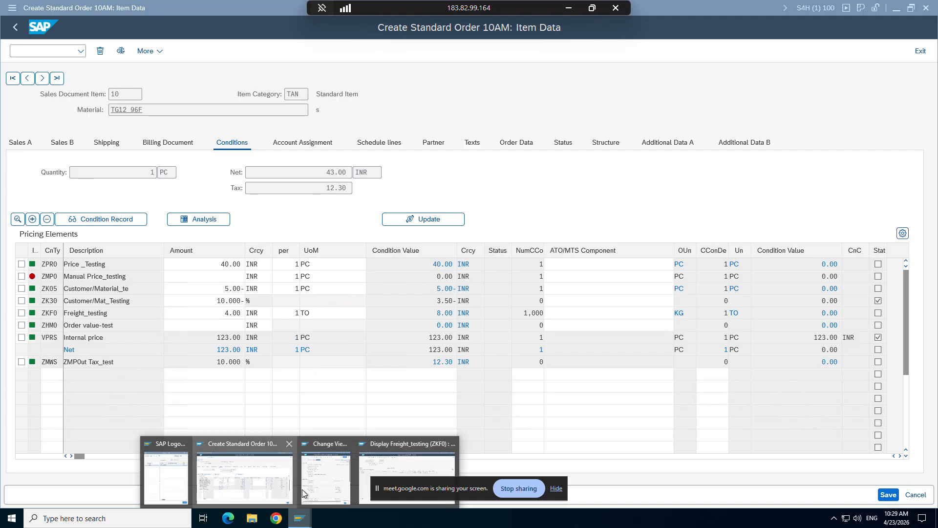
click(335, 469)
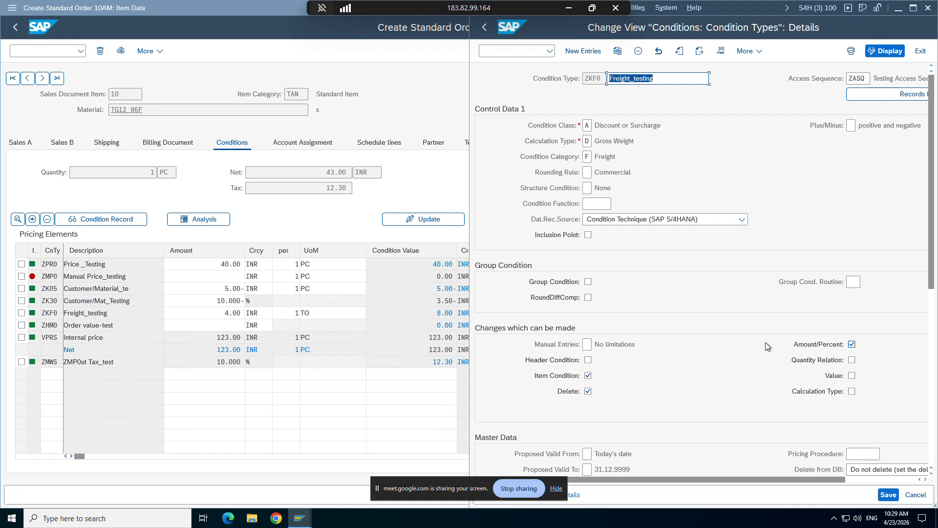
scroll(765, 342, down, 1)
scroll(765, 342, down, 2)
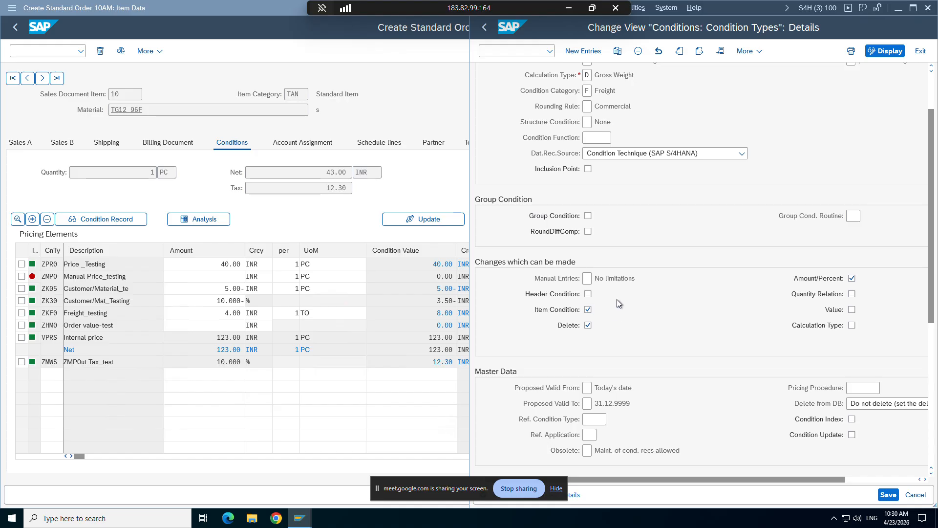
Switch to the SAP SD study material in Word and read the notes on allowing amount or value changes
click(568, 7)
scroll(467, 300, down, 3)
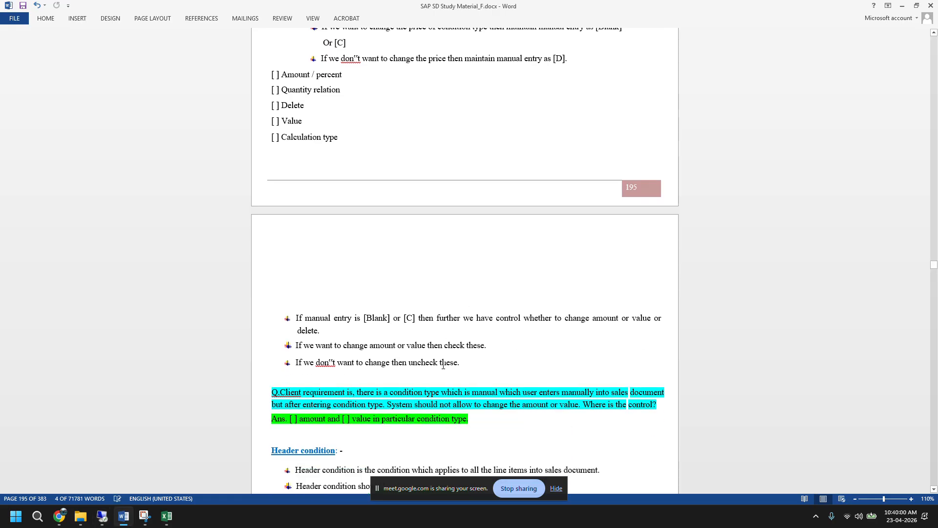
scroll(386, 210, up, 2)
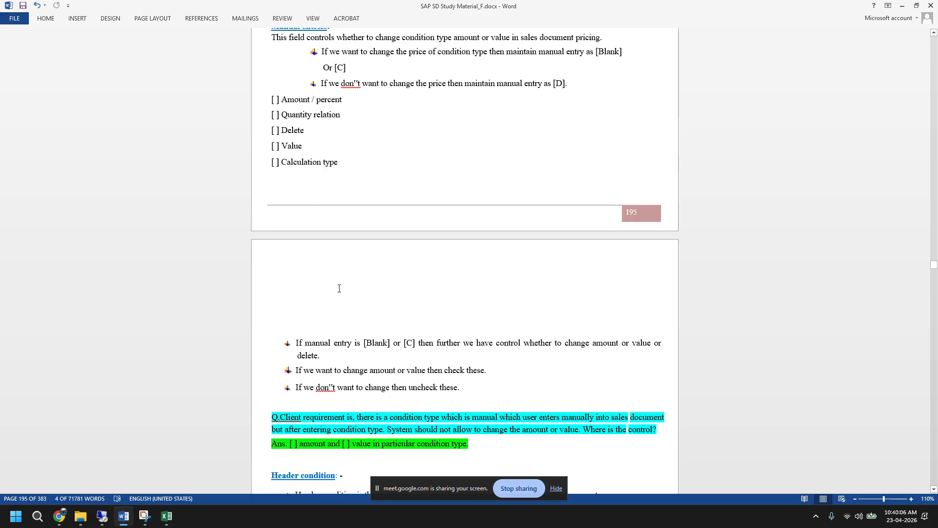
Read the Header condition and Item condition sections, highlighting the rules on manual or automatic processing and access sequences
scroll(339, 288, down, 6)
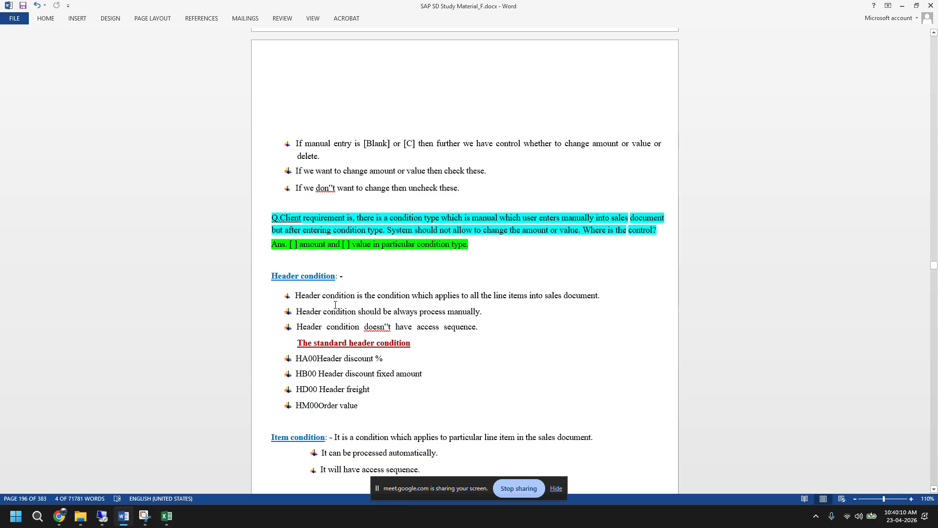
scroll(335, 305, down, 1)
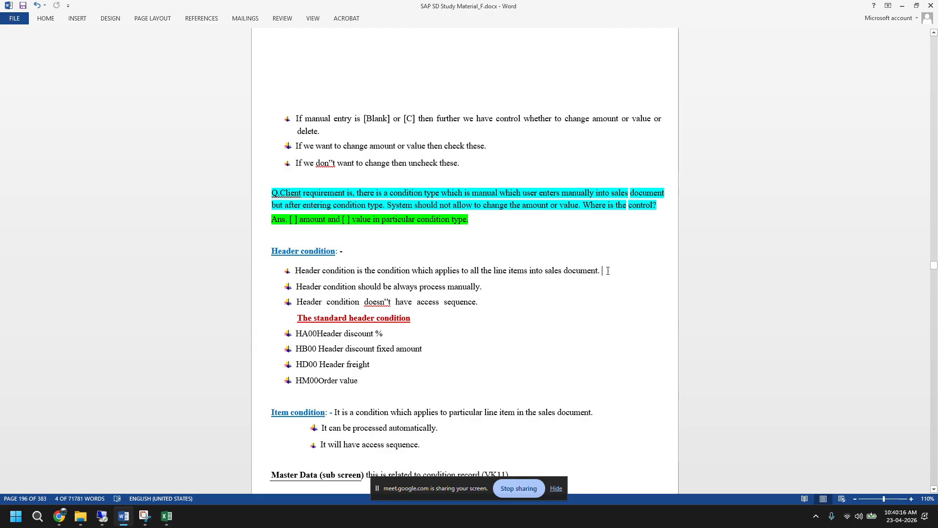
drag(607, 270, 376, 287)
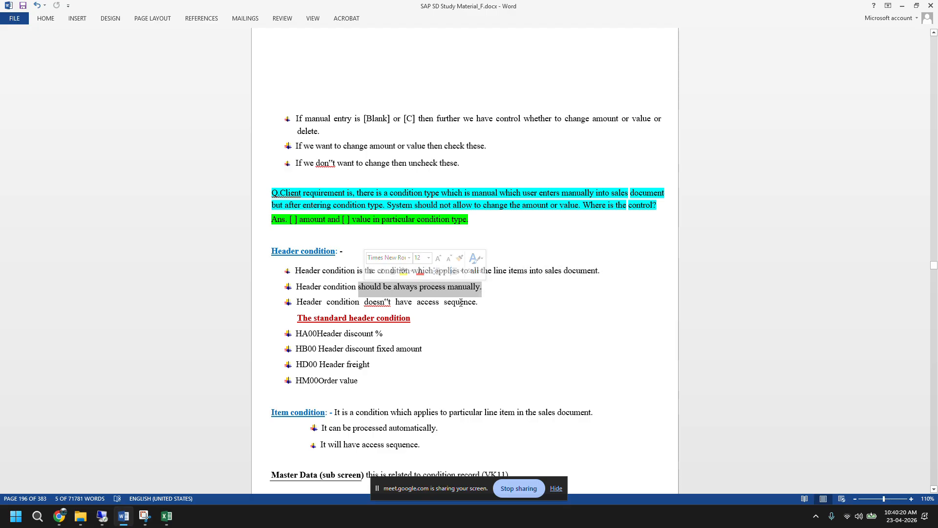
drag(481, 302, 315, 303)
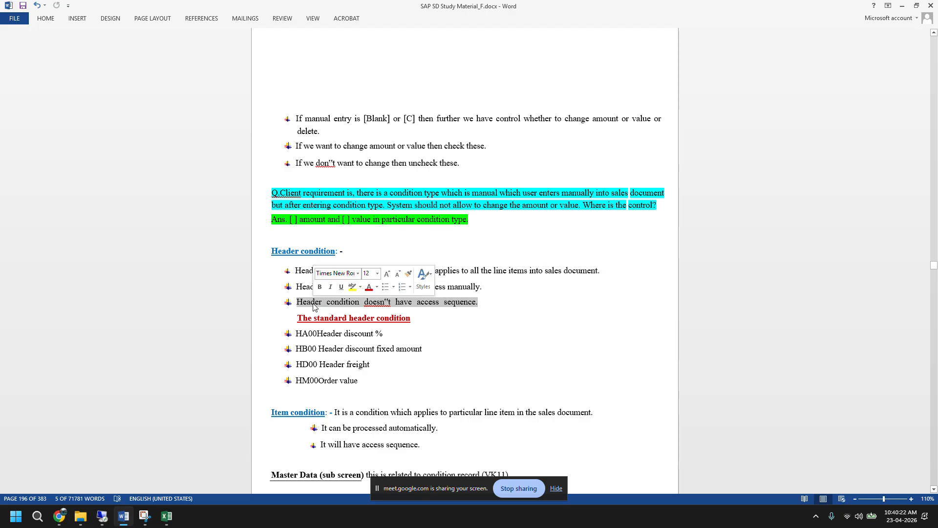
scroll(428, 347, down, 3)
scroll(426, 345, down, 1)
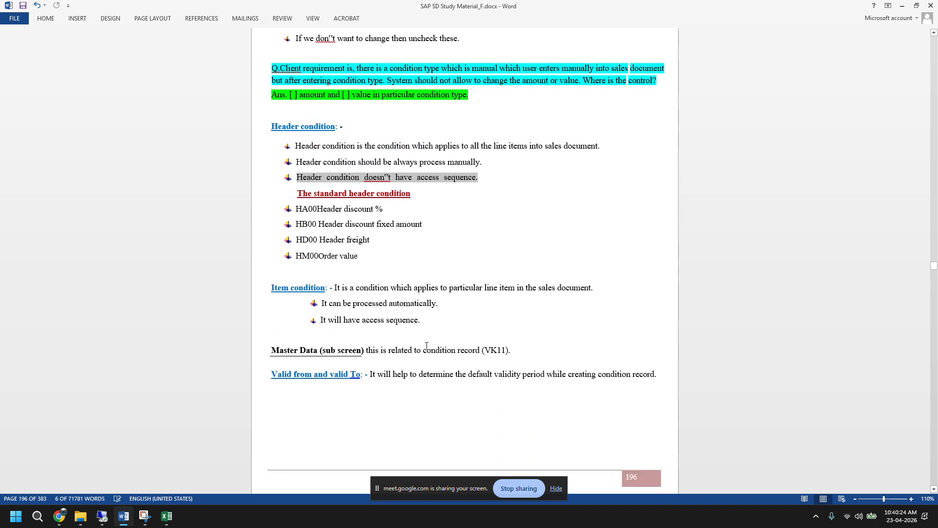
scroll(426, 346, down, 1)
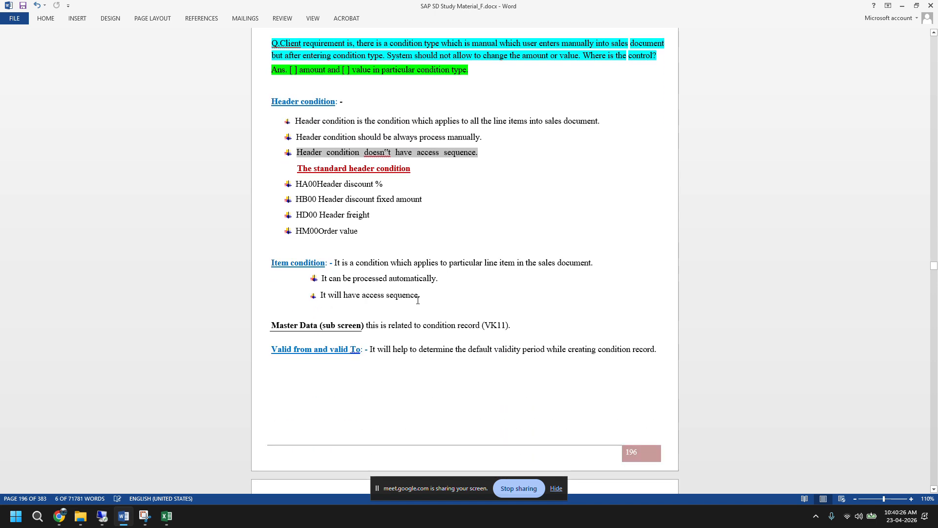
drag(417, 300, 312, 272)
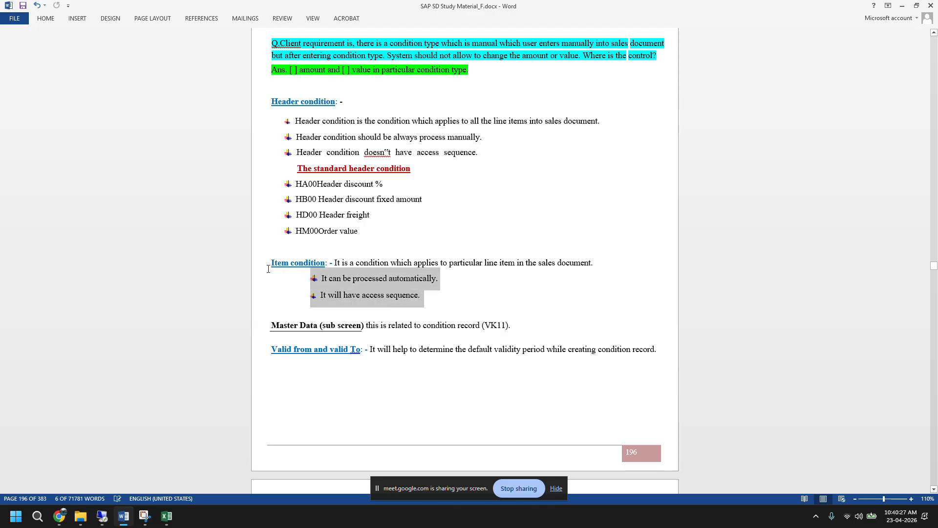
click(479, 306)
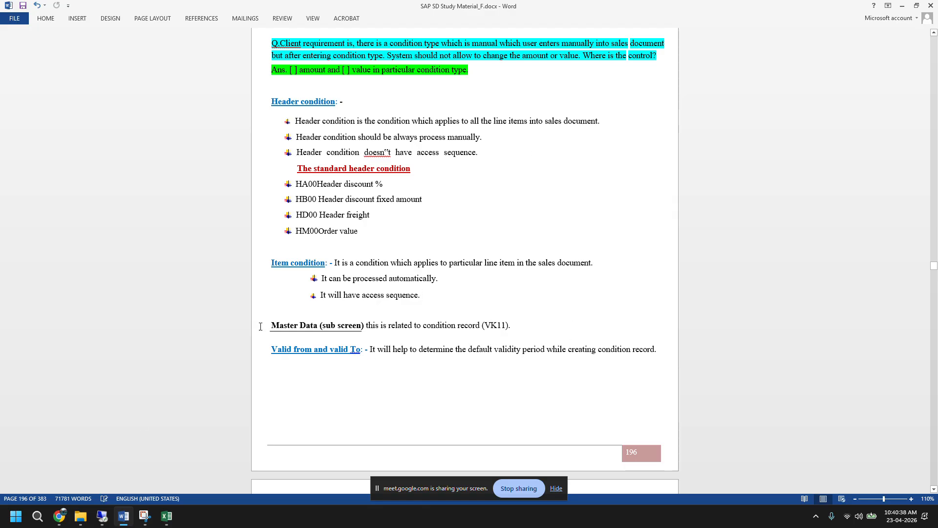
Return to SAP and examine the Valid From date of the ZKF0 condition record for material TG12_96F
click(102, 516)
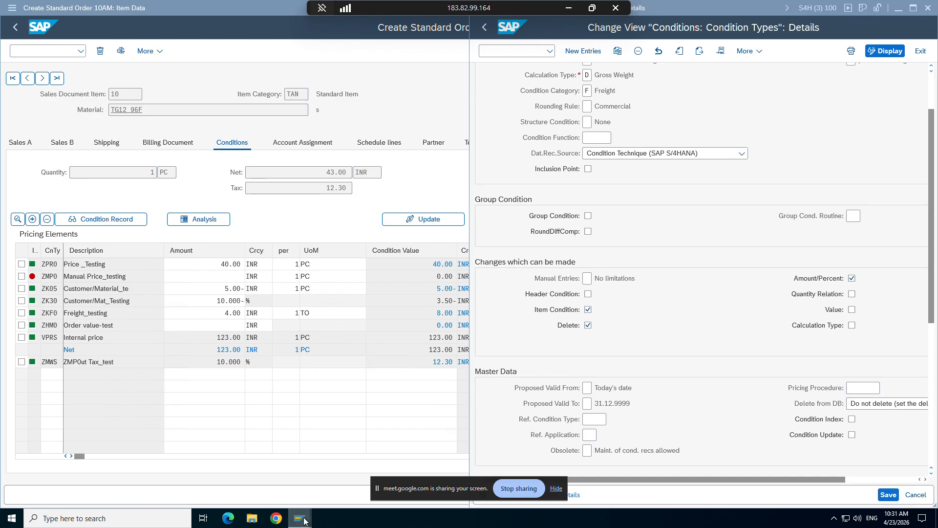
mouse_move(301, 519)
click(367, 467)
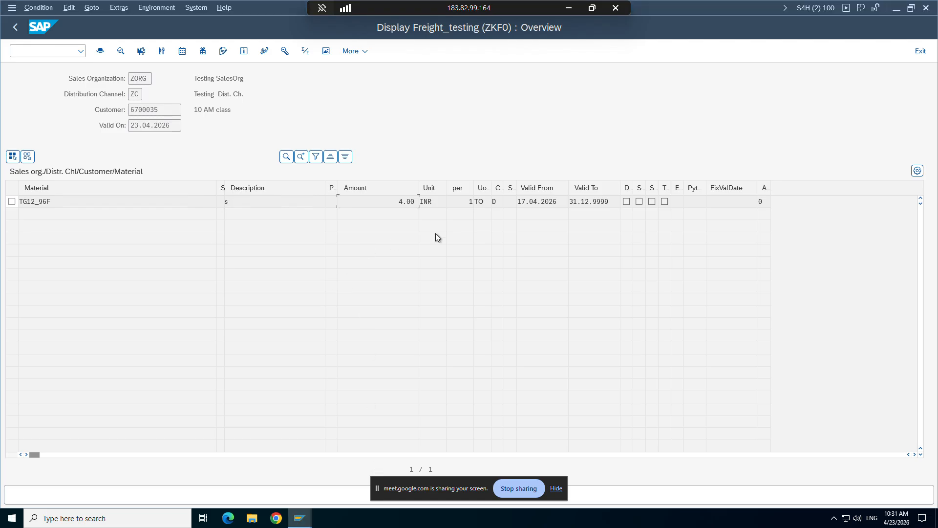
click(539, 200)
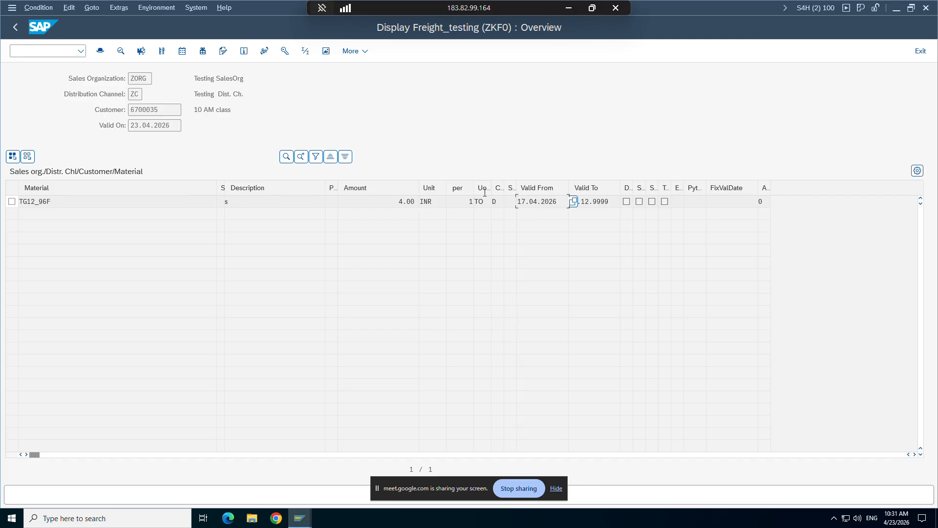
Place the condition record window beside the ZKF0 configuration and open fast entry for new ZKF0 records with transaction VK11
click(43, 51)
double_click(259, 9)
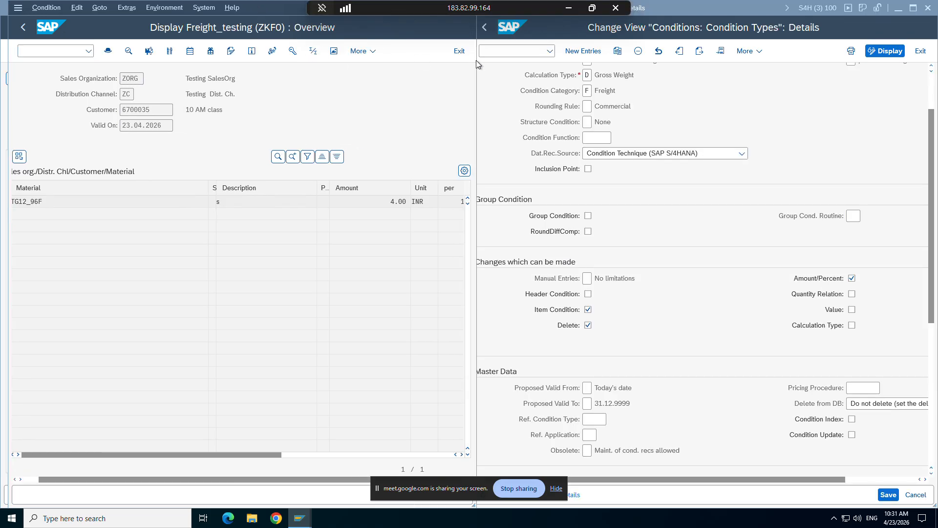
click(52, 51)
text(/nvk11)
key(Return)
key(Return)
key(Return)
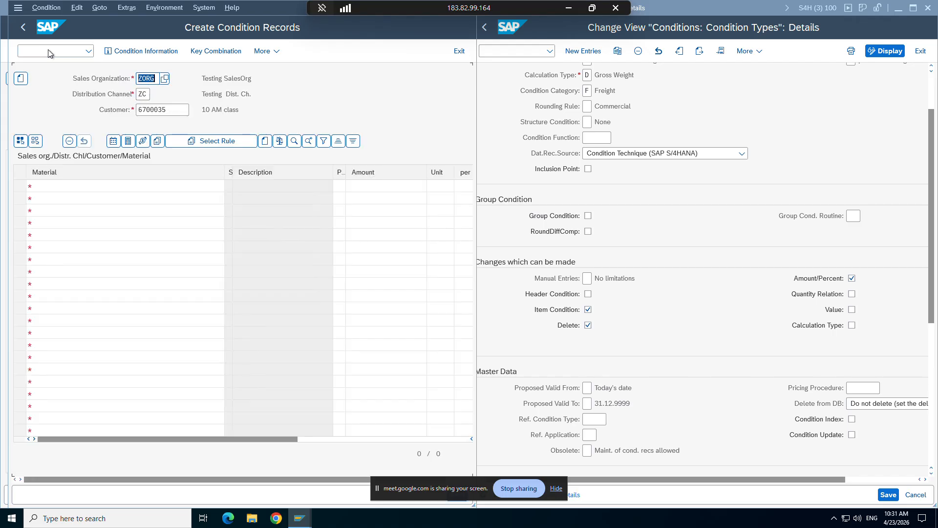
Enter a ZKF0 freight record for material TG12_96 with amount 23 and check its proposed validity dates
click(43, 188)
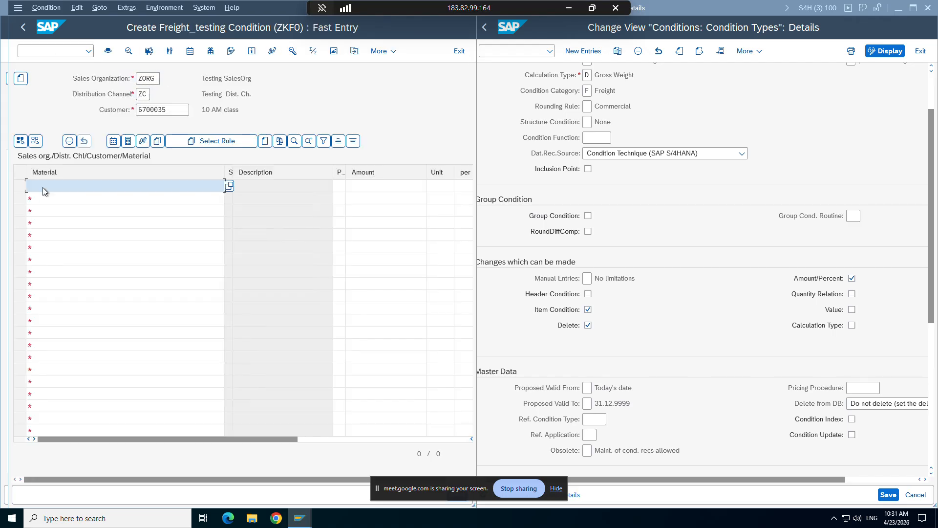
click(58, 217)
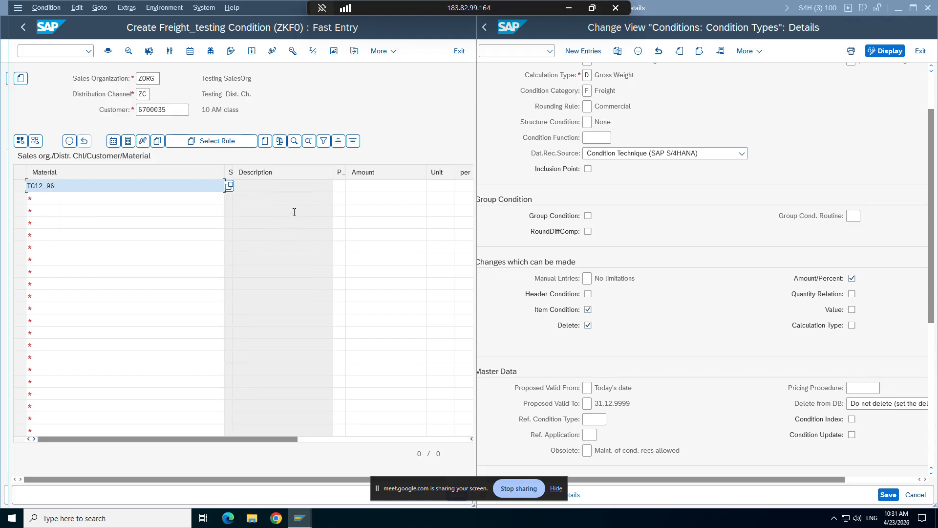
click(373, 188)
text(23)
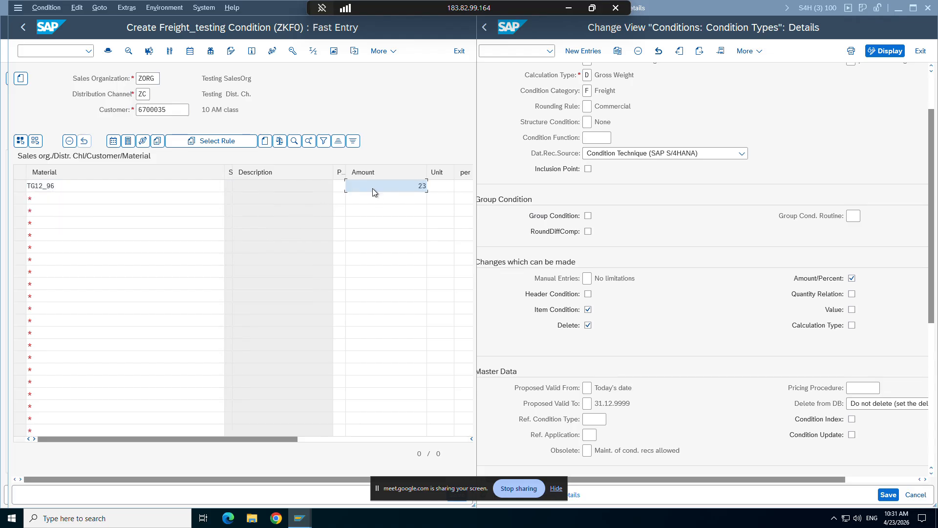
key(Return)
double_click(275, 6)
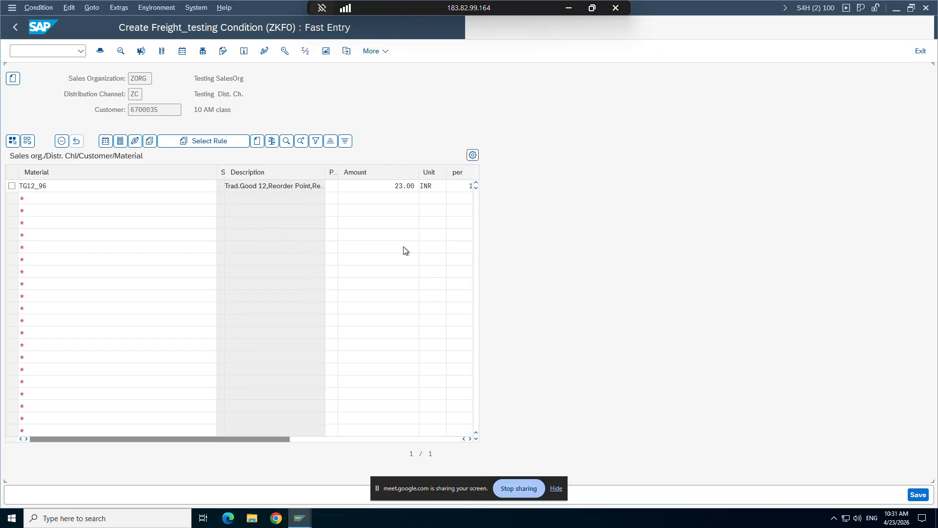
click(537, 187)
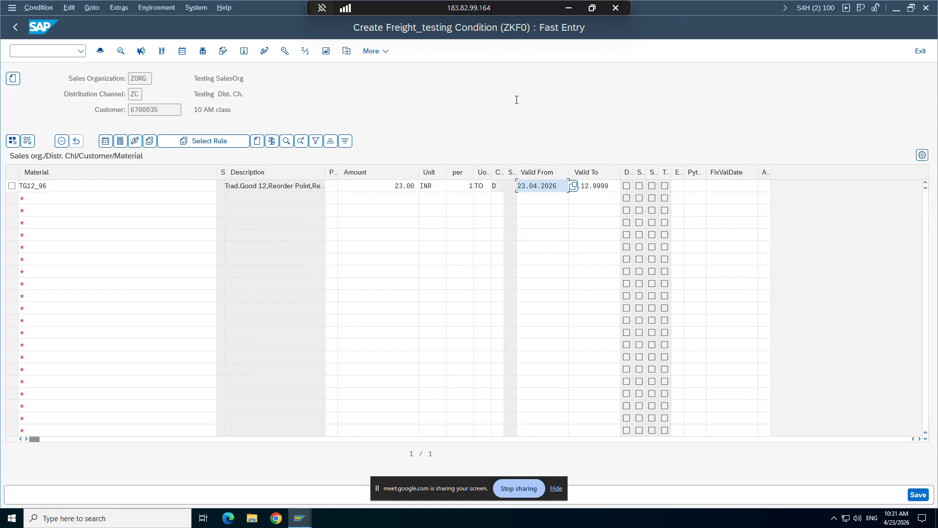
Read the valid from/to note in the Word study material, then compare ZKF0's proposed validity settings in SAP with the freight record's dates
click(569, 9)
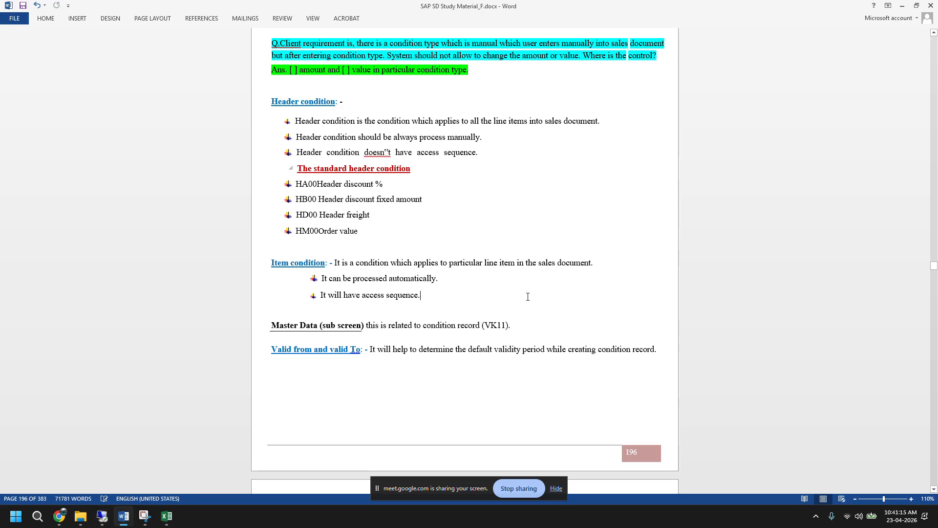
click(103, 517)
mouse_move(299, 517)
click(339, 460)
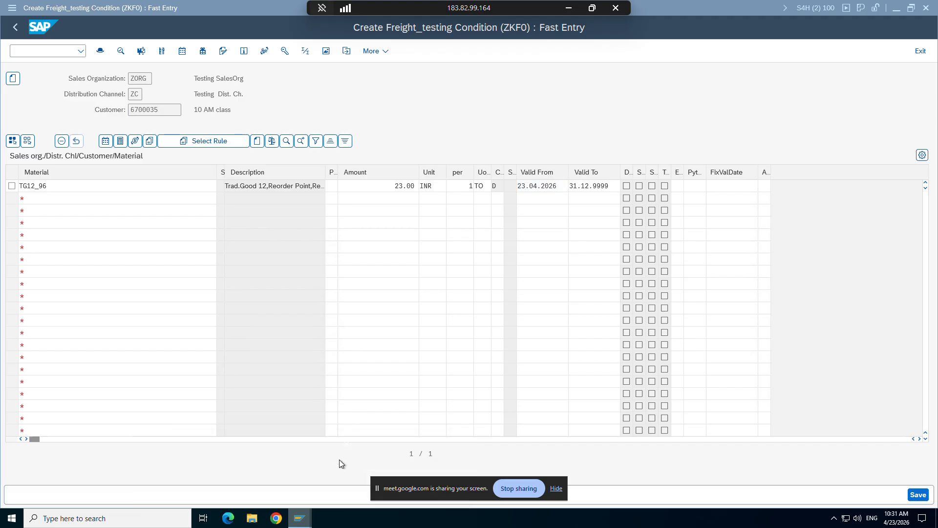
click(587, 388)
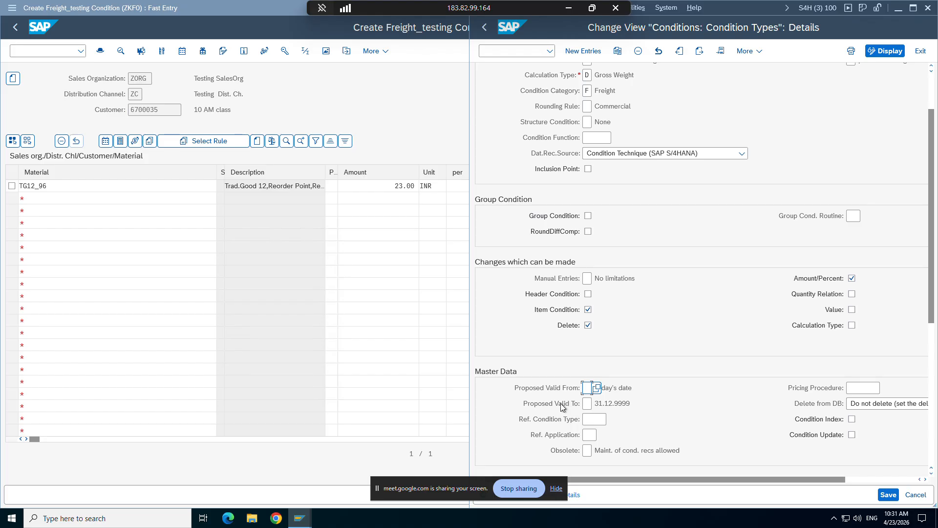
click(586, 404)
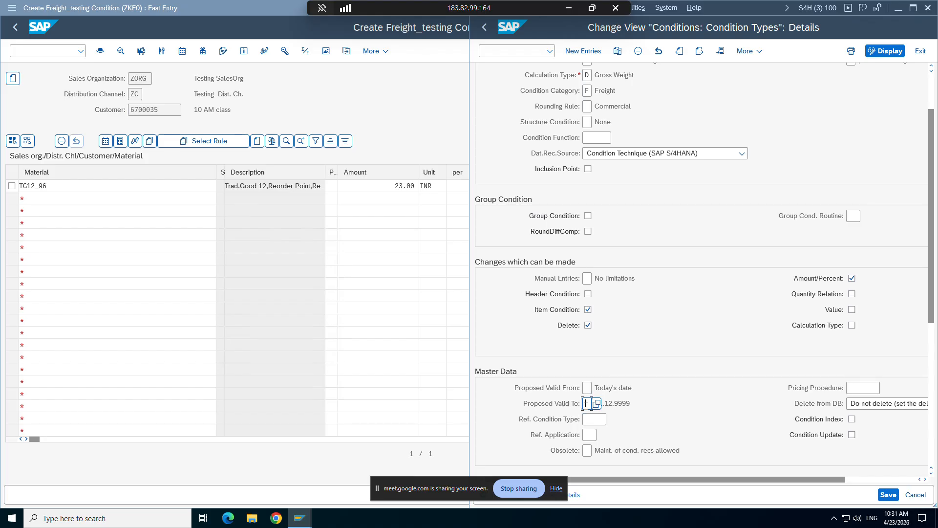
click(415, 210)
key(Tab)
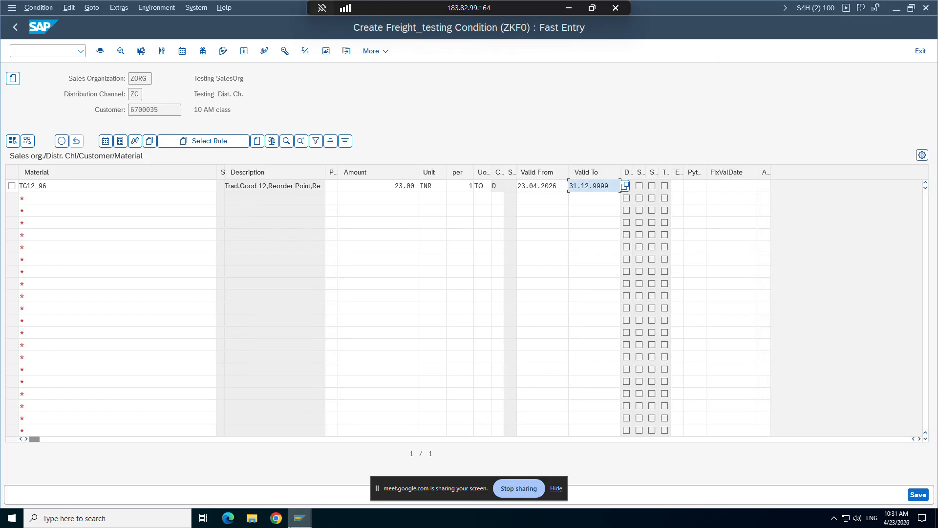
click(300, 518)
click(341, 470)
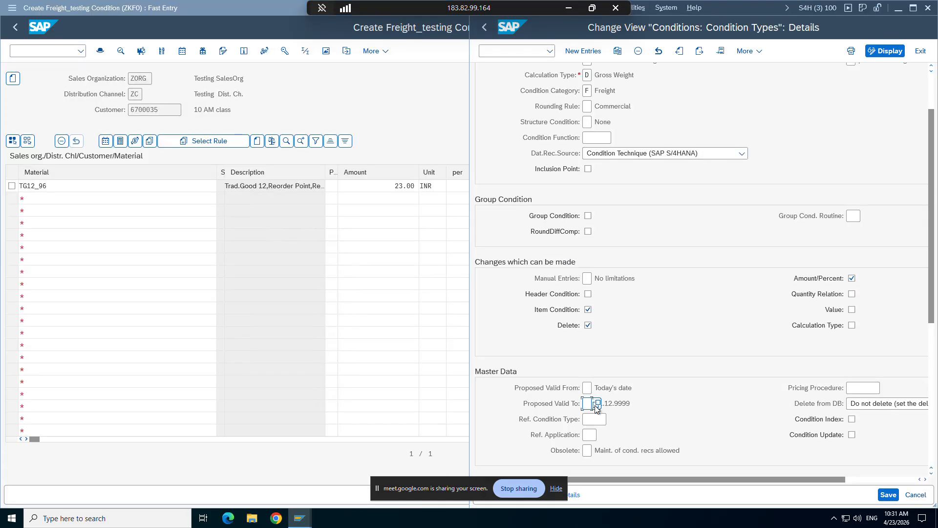
Review the available Proposed Valid To options for condition type ZKF0 and close the list without choosing one
click(596, 404)
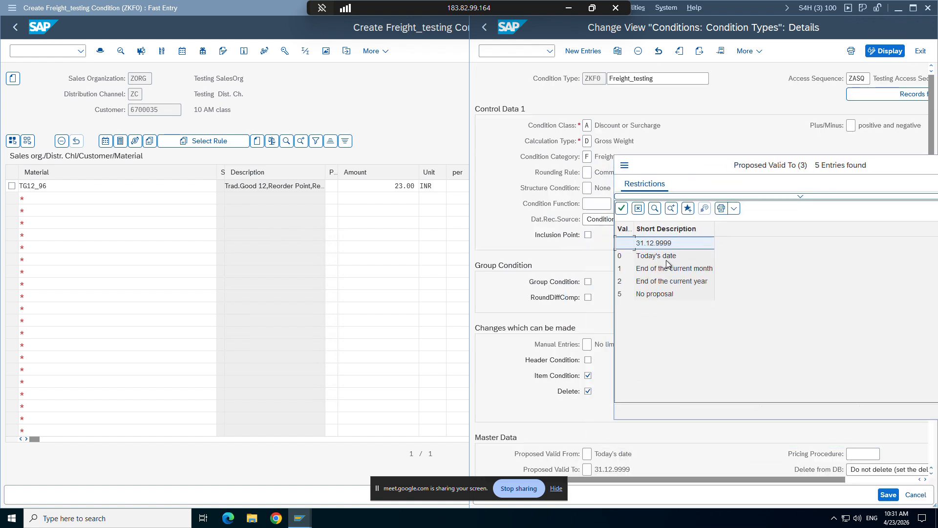
click(634, 295)
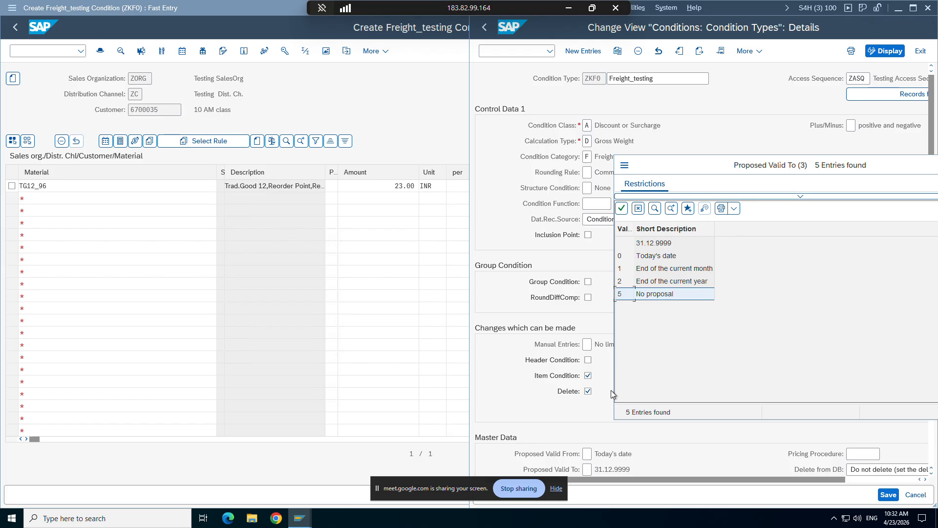
click(647, 269)
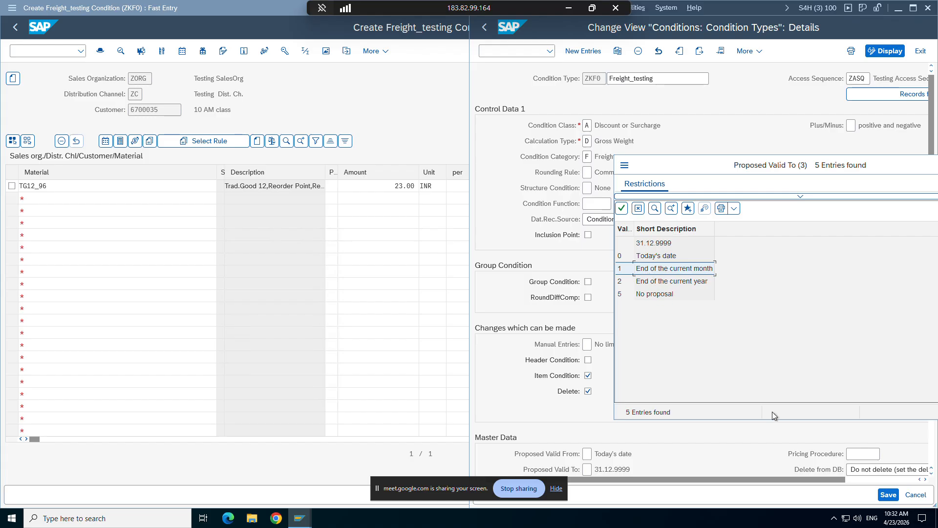
click(642, 286)
click(638, 209)
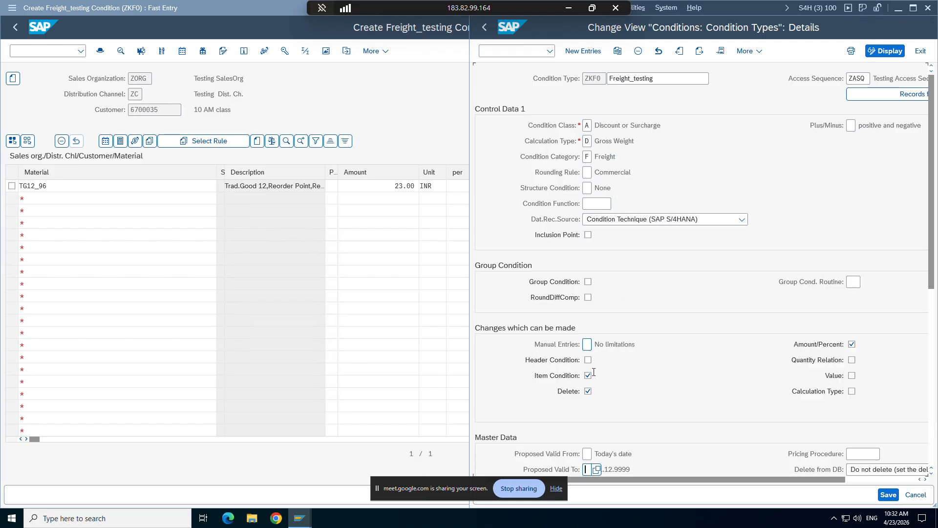
Review the available Proposed Valid From options for ZKF0 and close the list without choosing one
scroll(592, 443, down, 1)
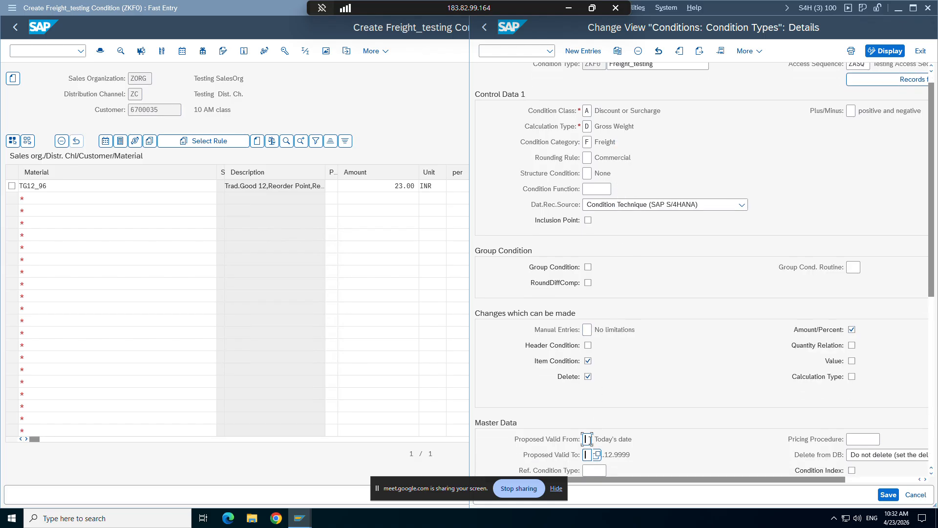
click(588, 439)
click(595, 438)
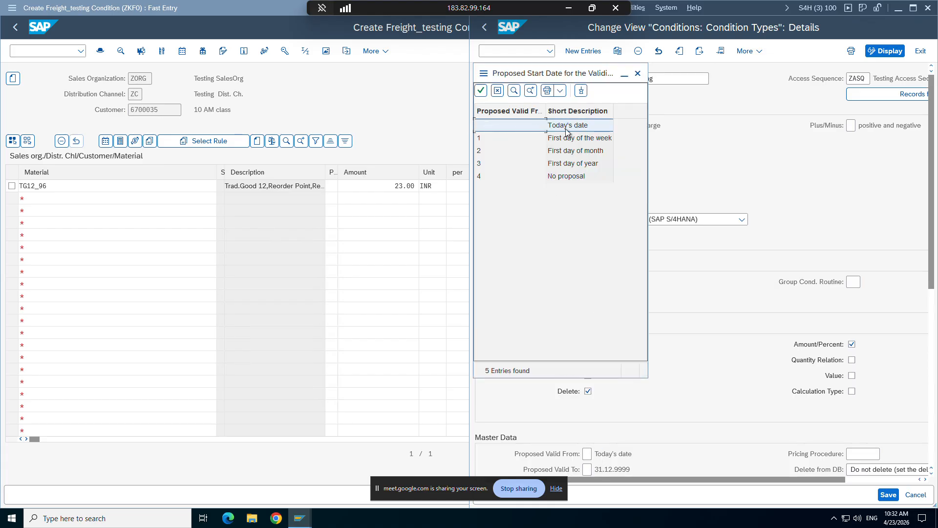
click(564, 154)
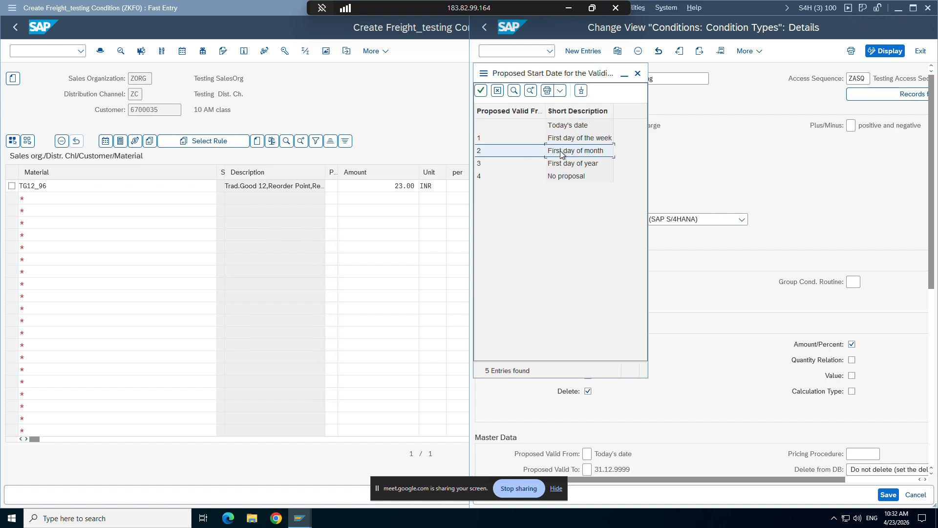
click(563, 178)
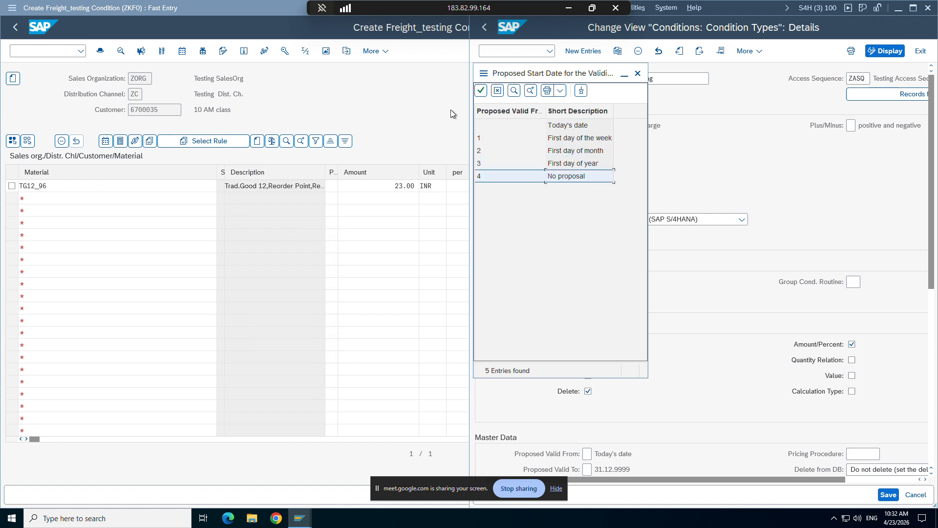
click(497, 91)
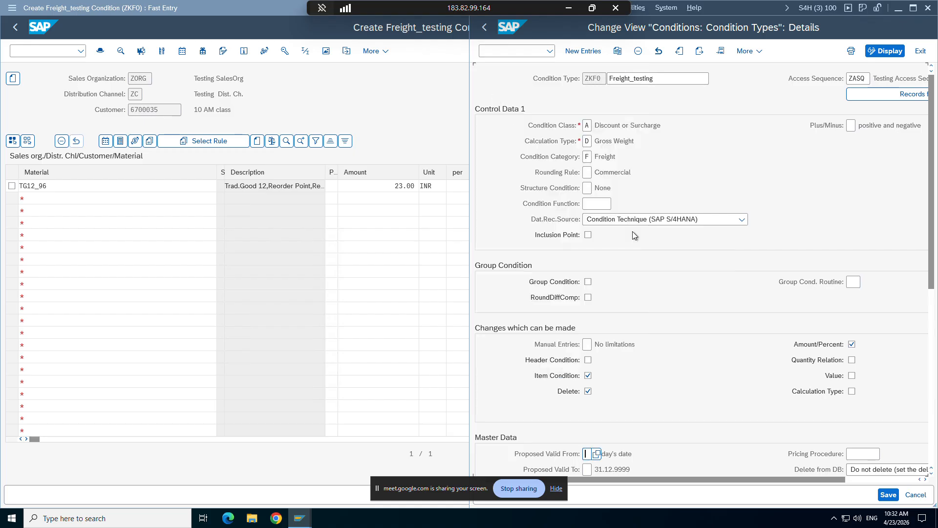
Read the Pricing procedure notes in the Word study material and locate the Pricing Procedure field in ZKF0's Master Data settings in SAP
scroll(715, 308, down, 2)
scroll(714, 308, down, 4)
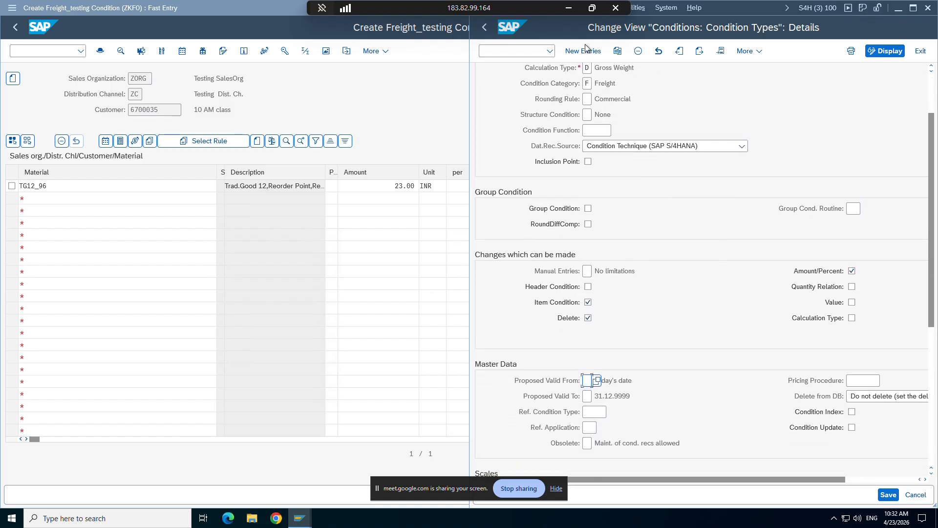
click(569, 9)
scroll(407, 371, down, 8)
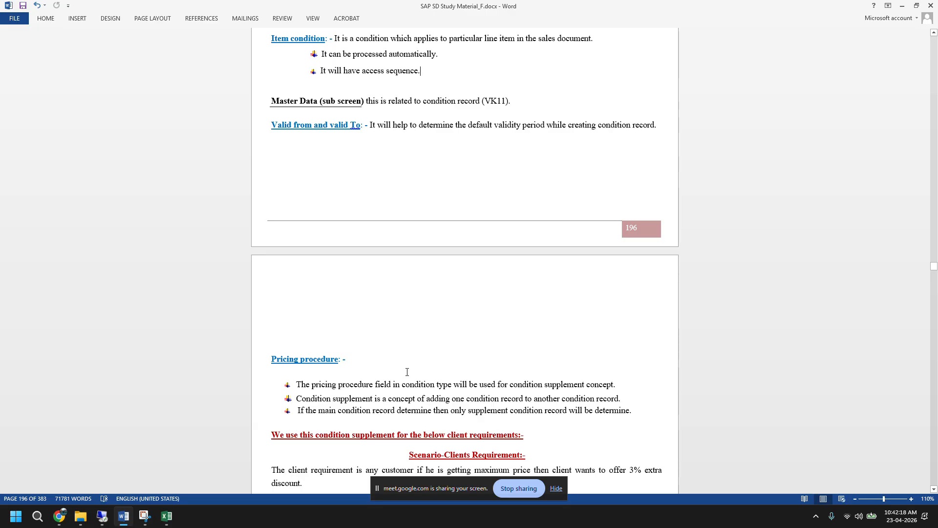
scroll(407, 372, down, 1)
scroll(407, 372, down, 1)
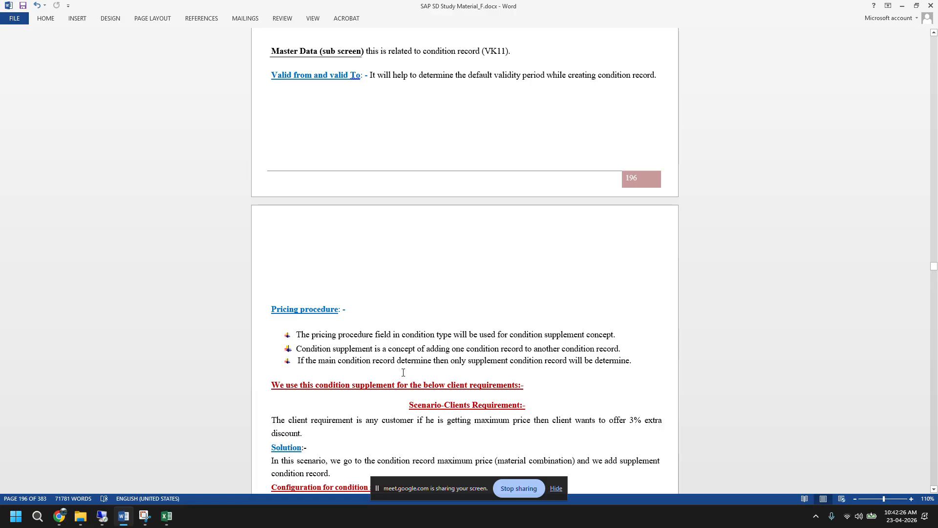
click(101, 515)
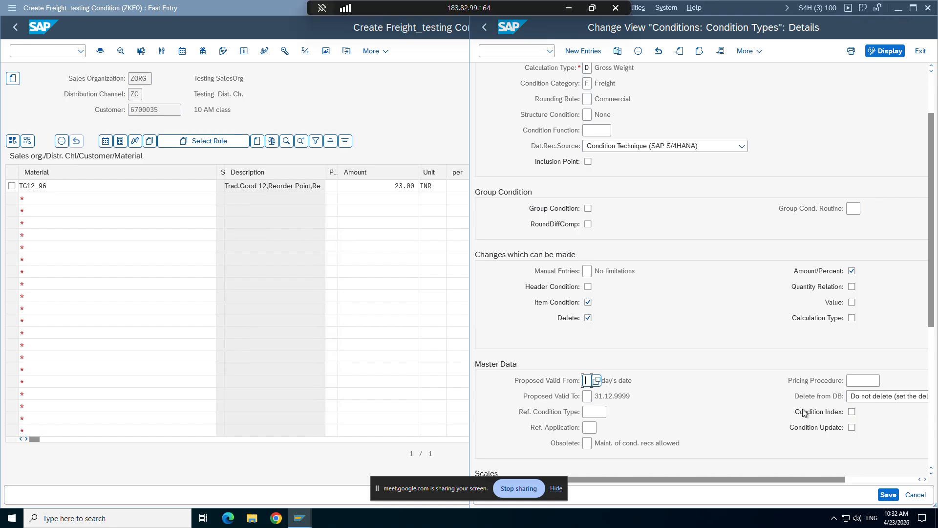
click(854, 384)
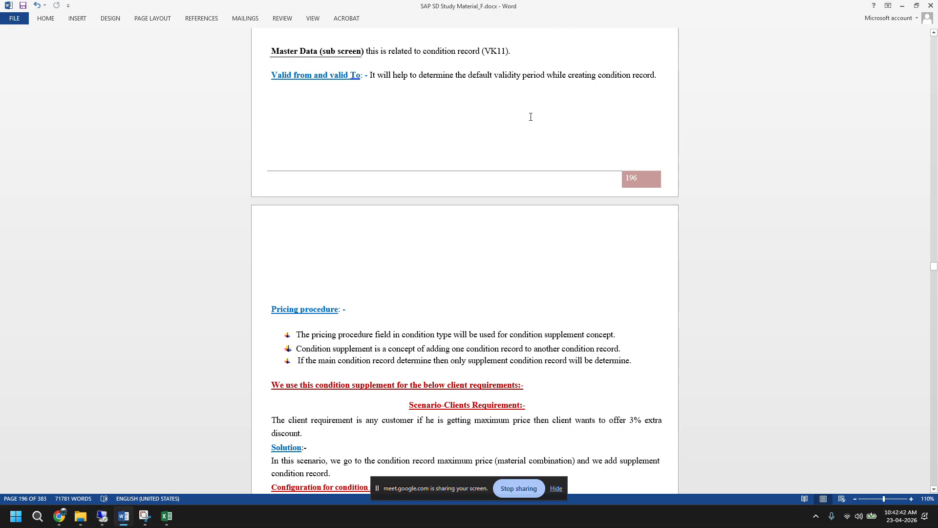
Return to the Word study material and read the client scenario and configuration steps for condition supplement
scroll(461, 394, down, 3)
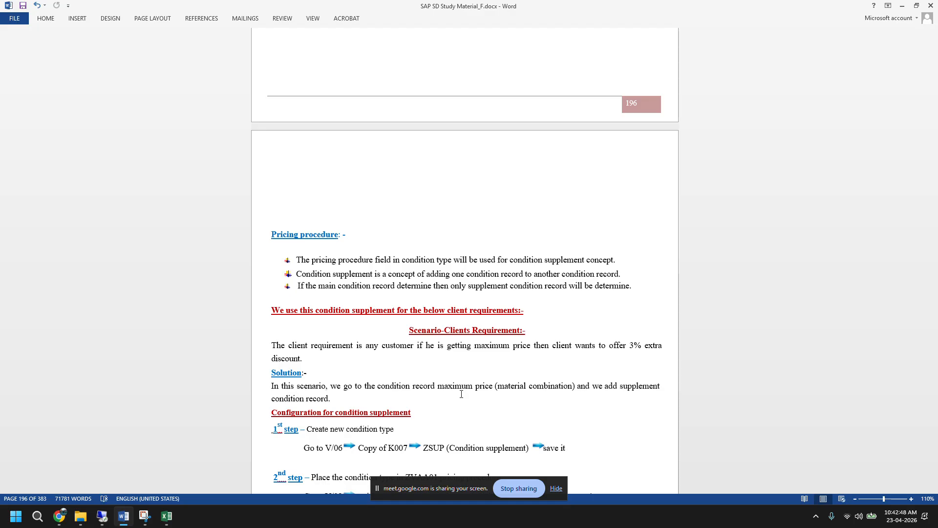
scroll(460, 393, down, 8)
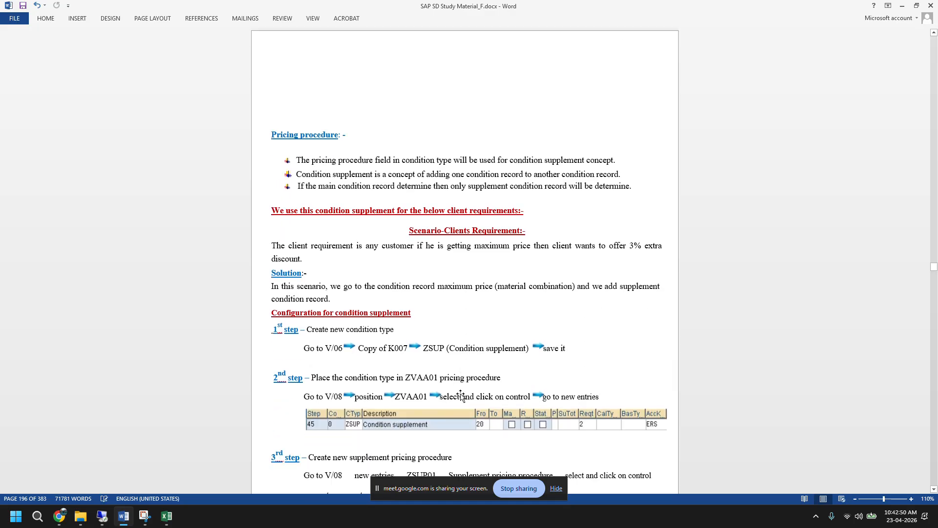
scroll(460, 394, down, 5)
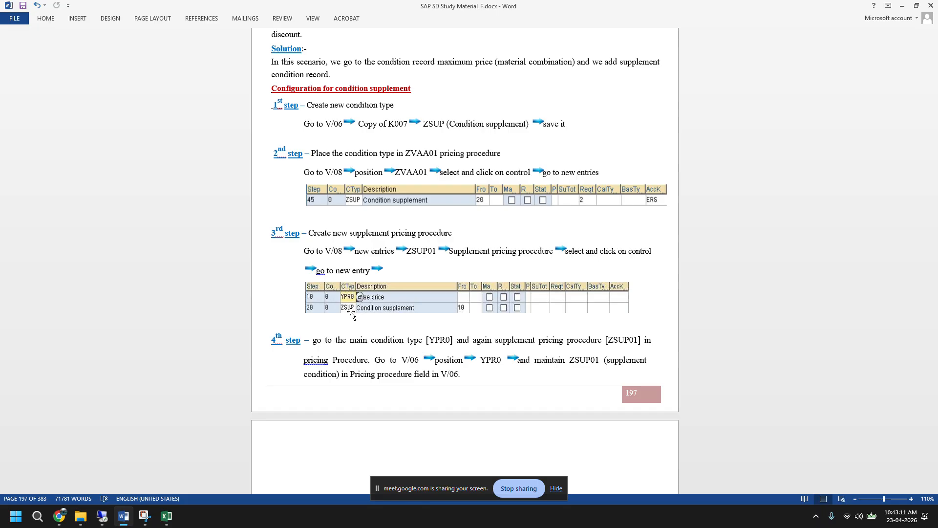
scroll(492, 294, down, 8)
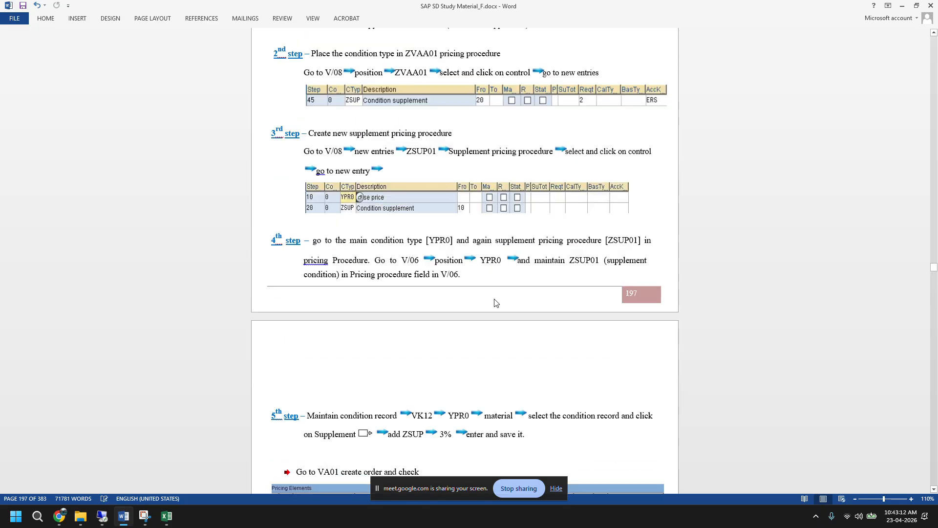
Read the Delete from database and Condition Index notes, then highlight the Condition update definition
scroll(500, 313, down, 1)
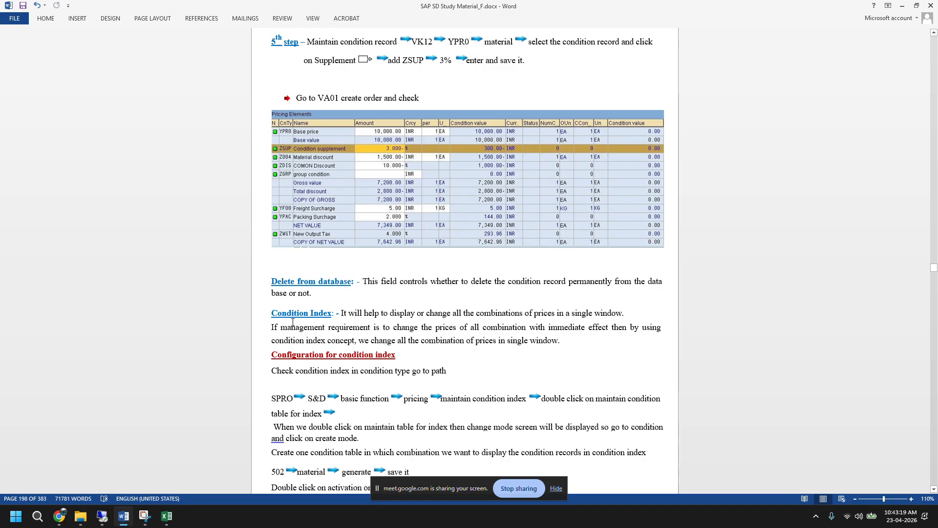
scroll(293, 322, down, 1)
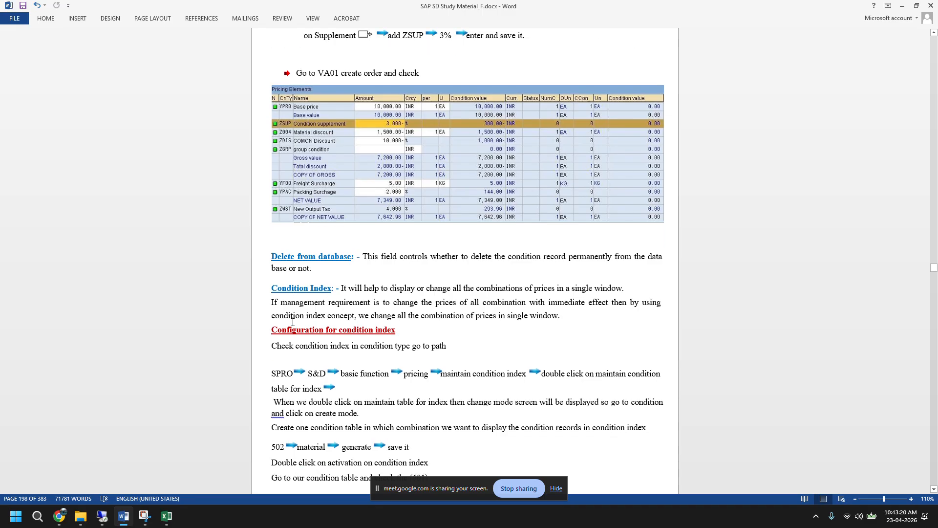
scroll(293, 322, down, 3)
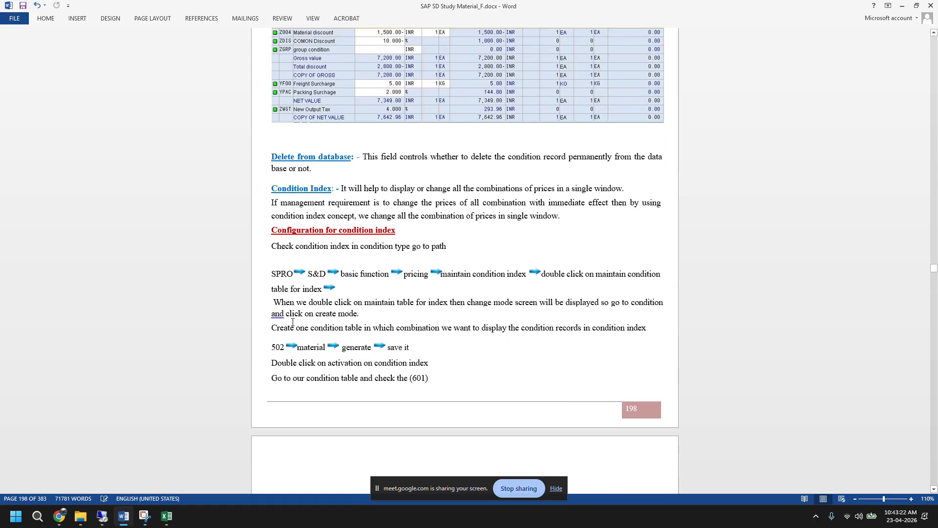
scroll(292, 322, down, 3)
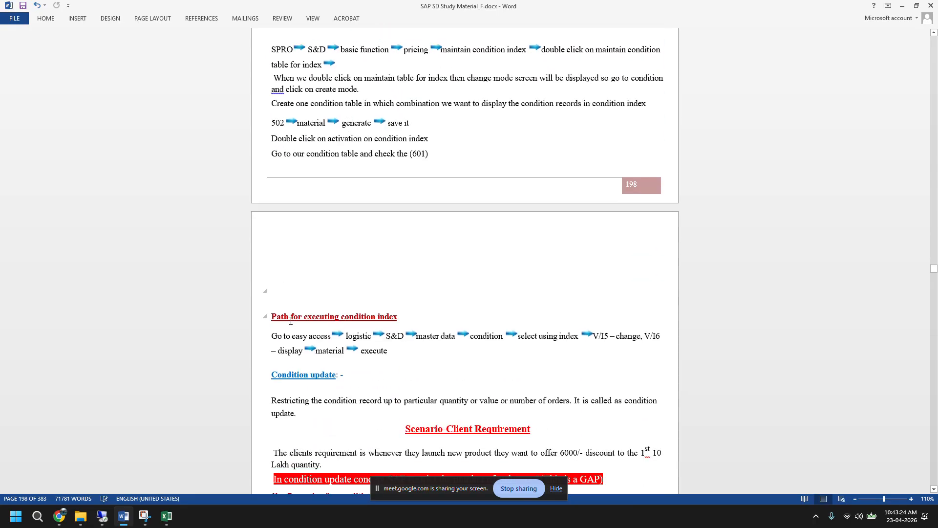
scroll(292, 322, down, 2)
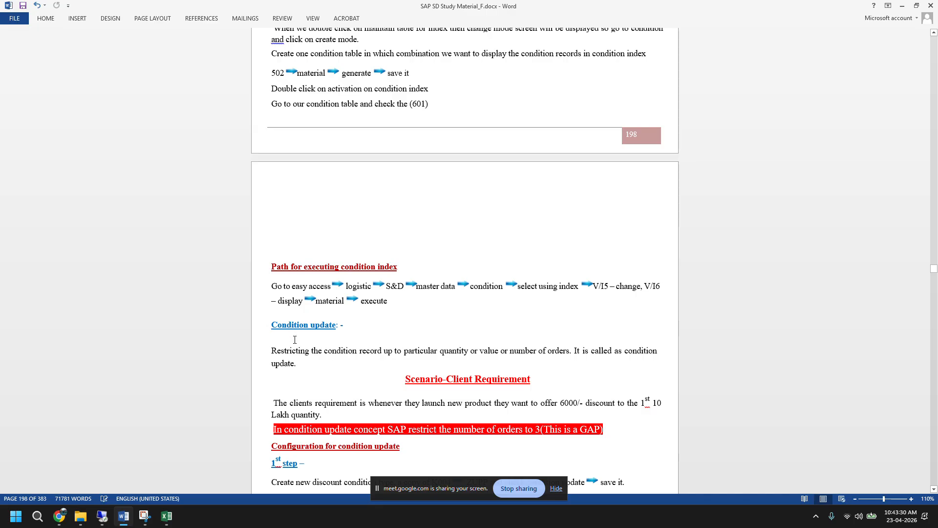
drag(303, 367, 270, 330)
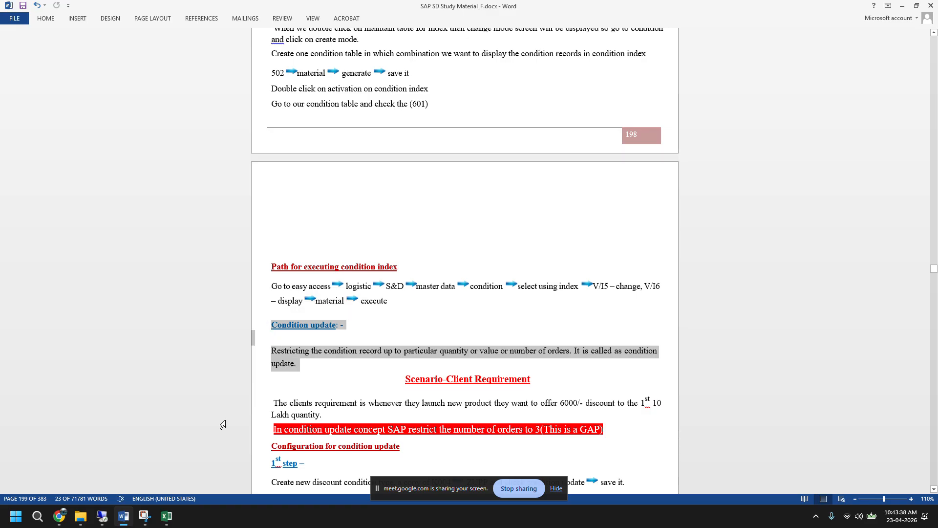
Switch to SAP to examine ZKF0's Master Data, Scales and Control Data 2 settings, then return to the Condition update notes in Word
click(102, 516)
scroll(638, 340, down, 5)
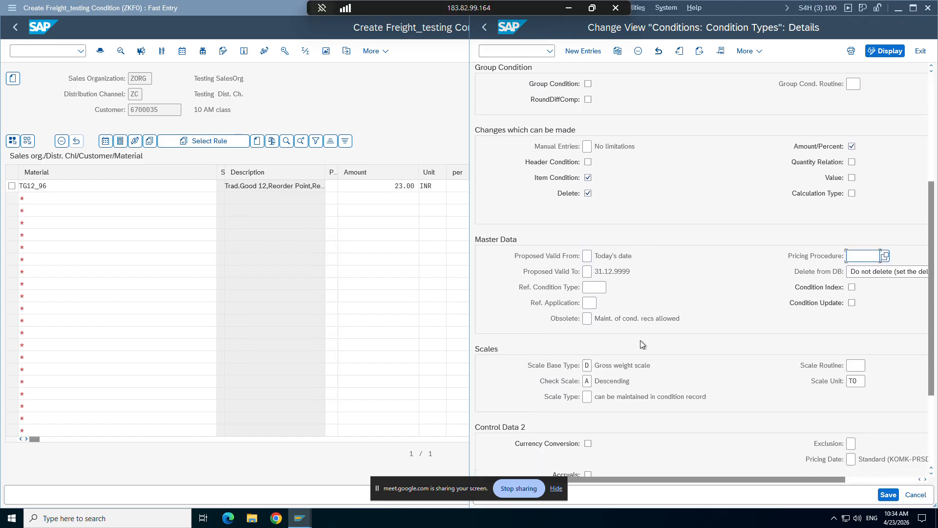
scroll(640, 340, down, 2)
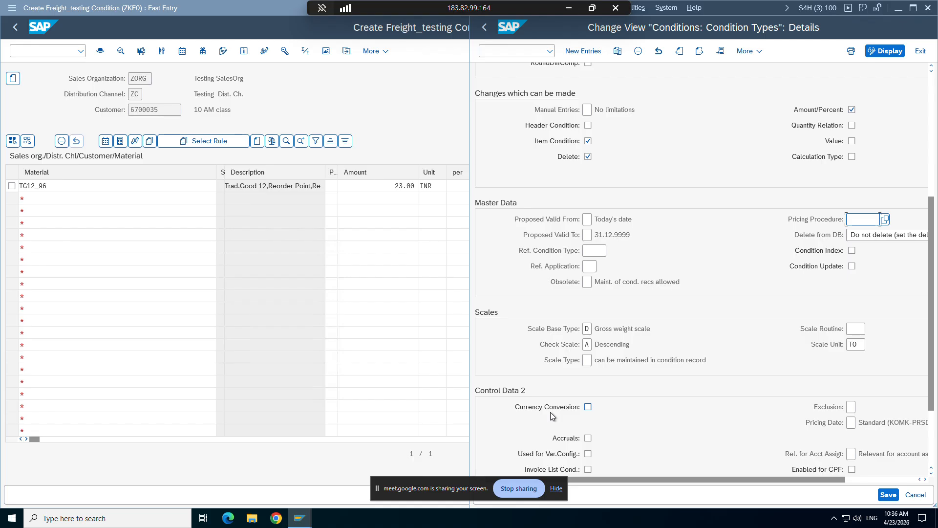
scroll(716, 394, down, 2)
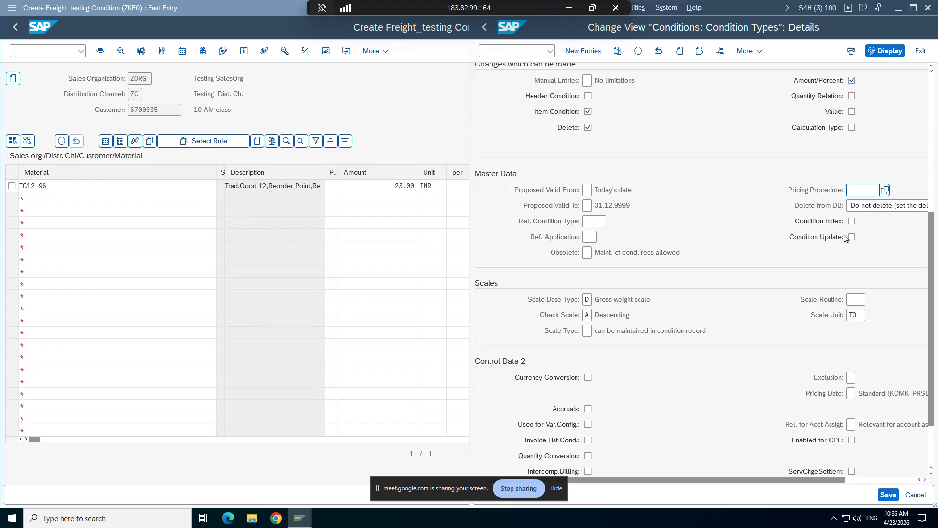
click(569, 7)
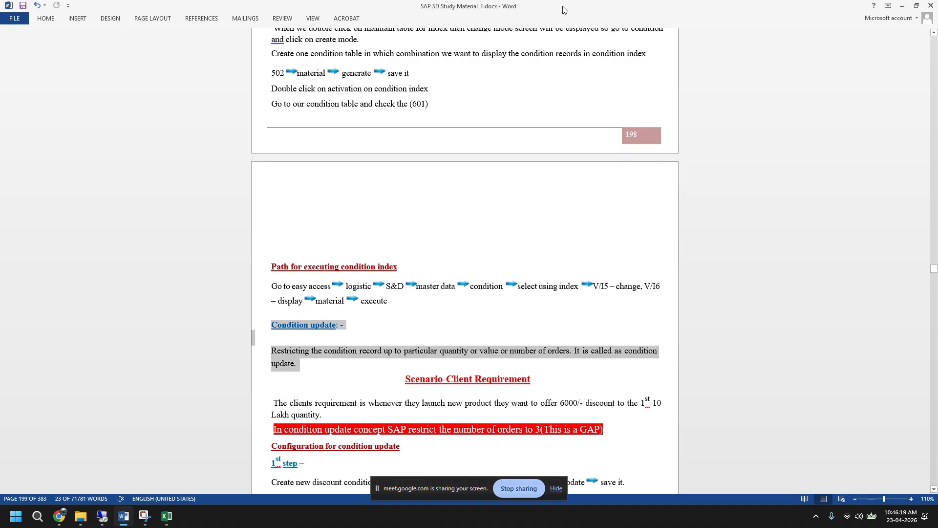
click(469, 360)
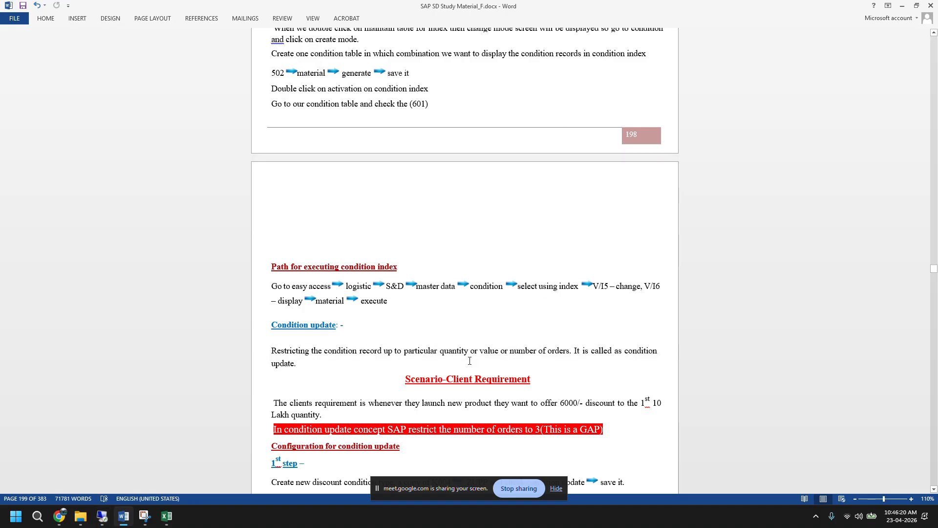
Highlight the number of orders, value and particular quantity wording in the Condition update definition
drag(508, 350, 558, 352)
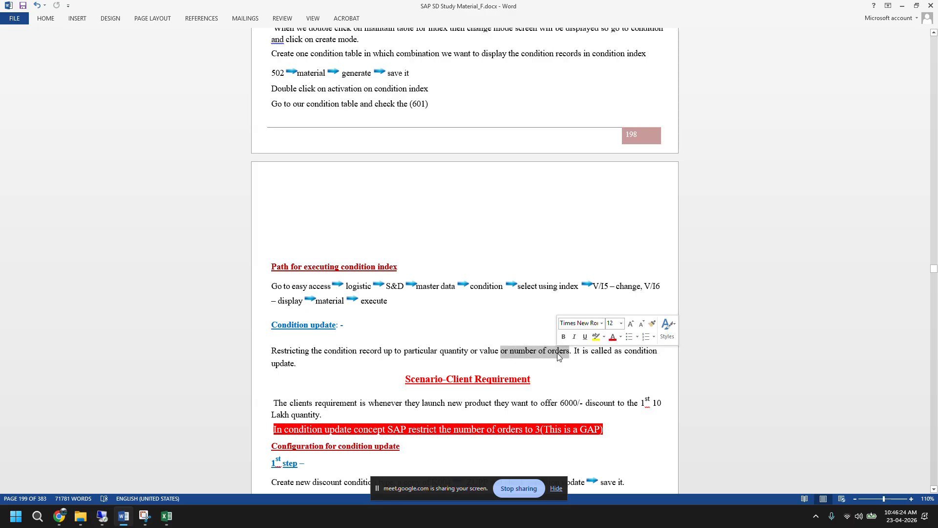
drag(480, 350, 498, 351)
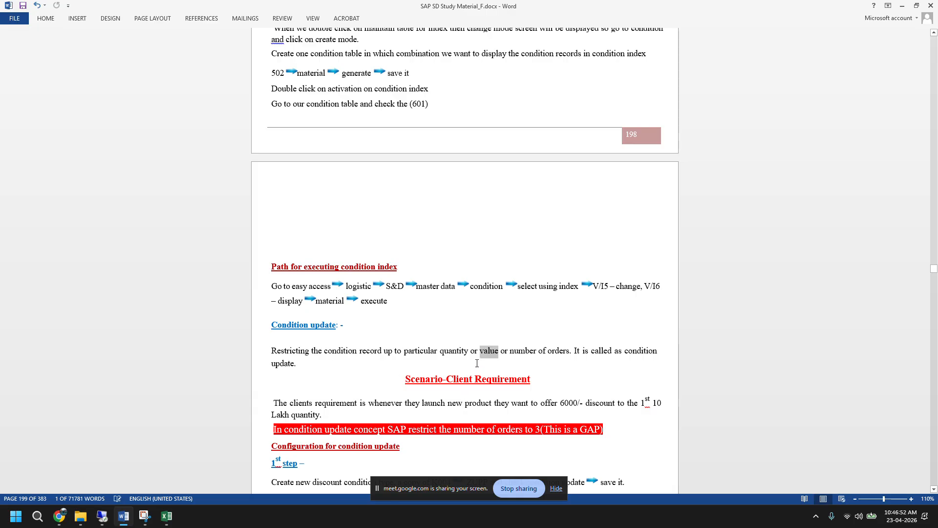
drag(470, 351, 419, 355)
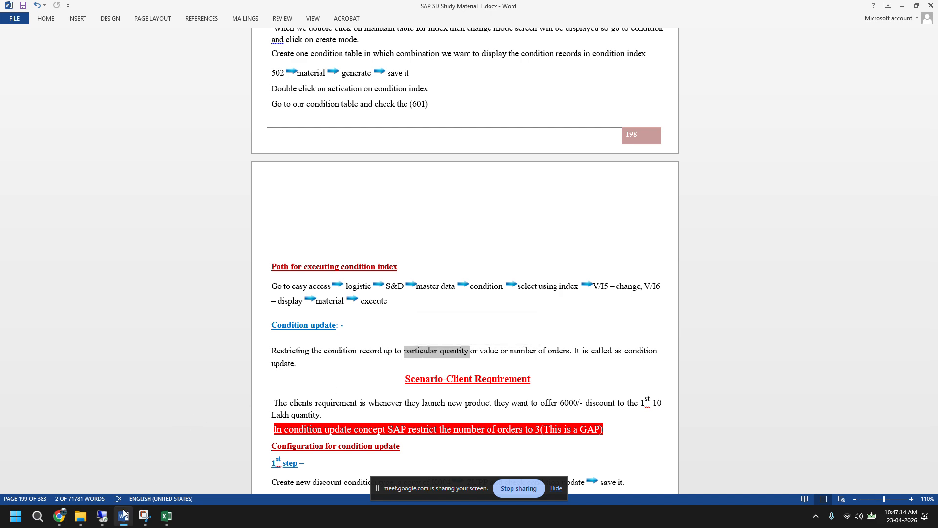
Switch to SAP, enable Condition Update in condition type ZKF0's Master Data settings and save the condition type
click(105, 518)
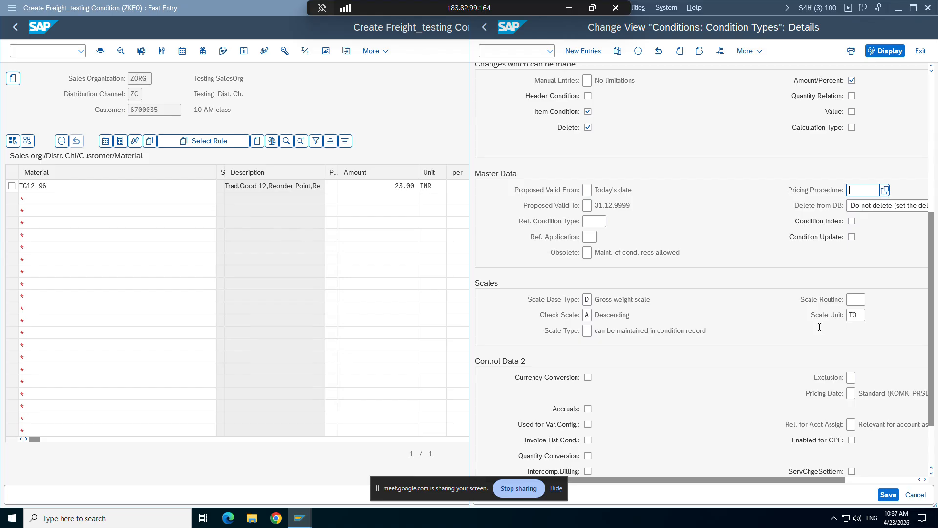
click(852, 238)
scroll(810, 229, up, 5)
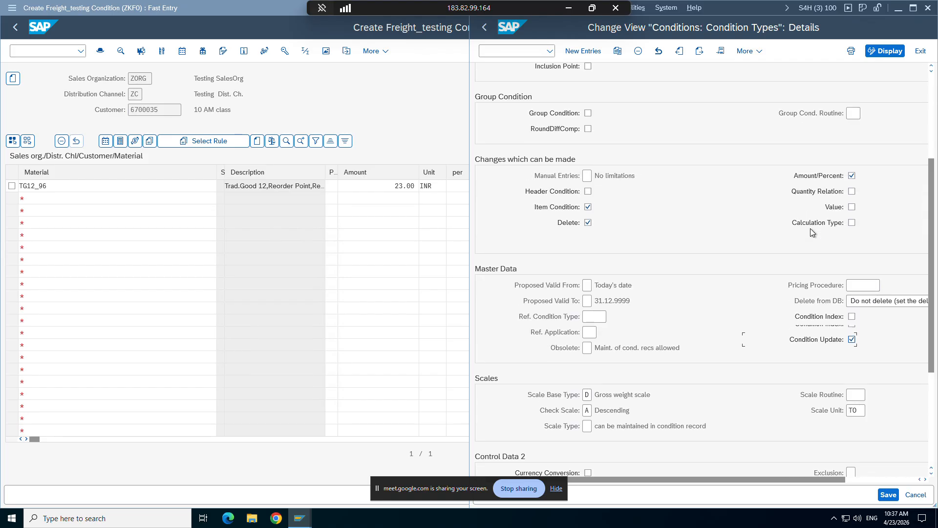
scroll(810, 229, up, 3)
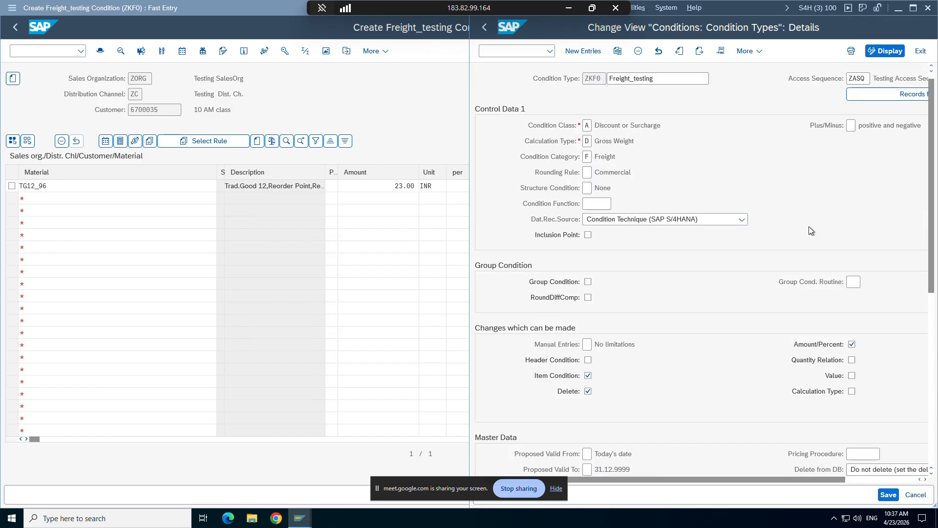
click(888, 494)
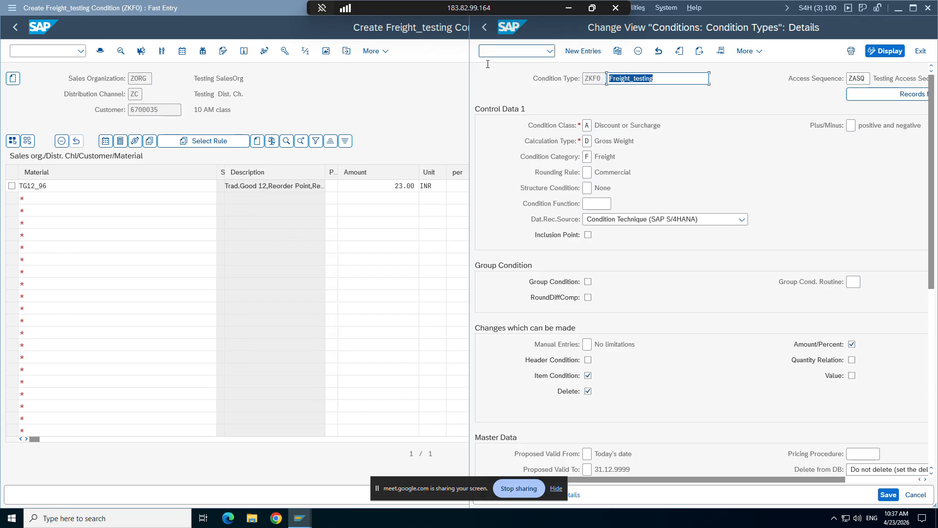
Open Change Condition Records with transaction VK12 for ZKF0 and run the customer/material selection for material TG12_96
mouse_move(299, 518)
click(386, 458)
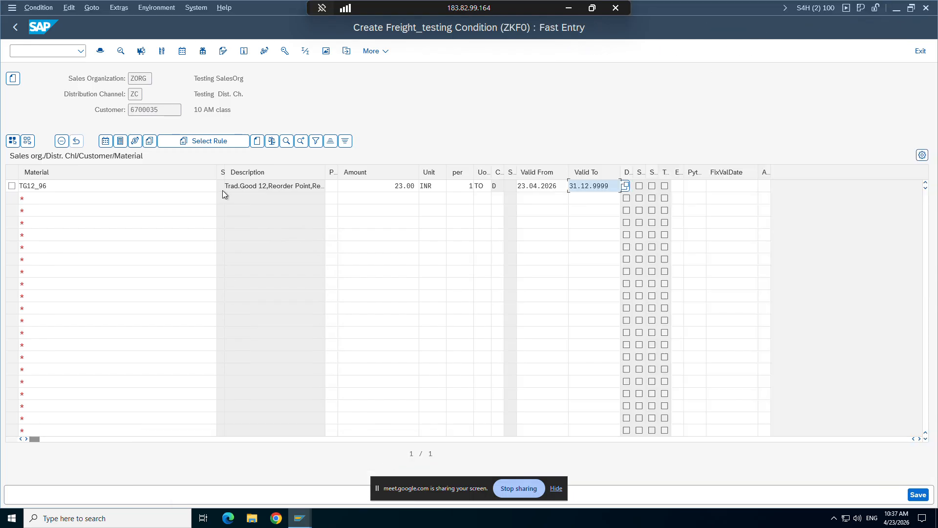
click(35, 51)
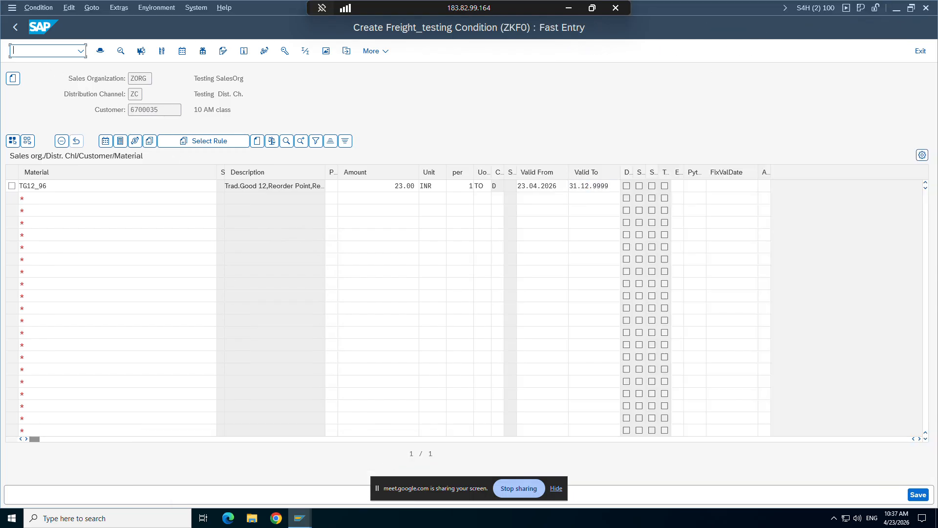
text(/nv)
text(k11)
key(Return)
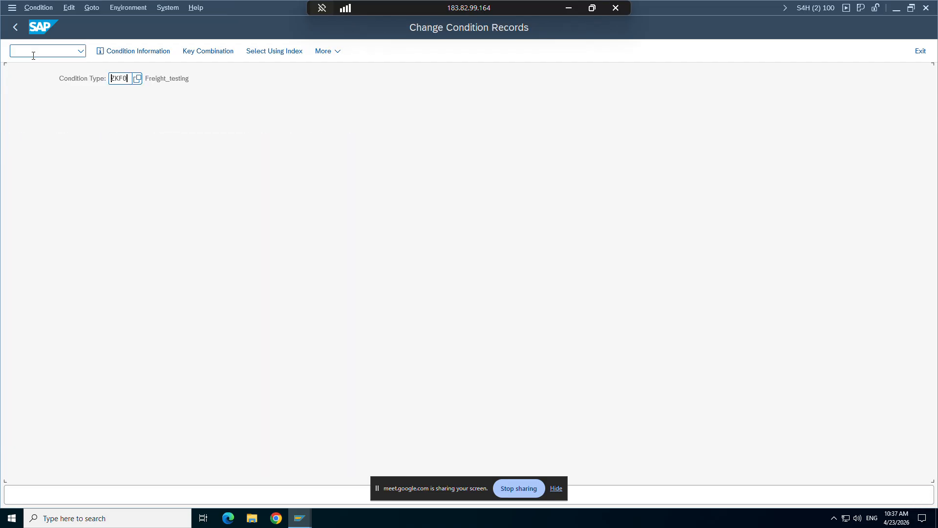
key(Return)
key(Return)
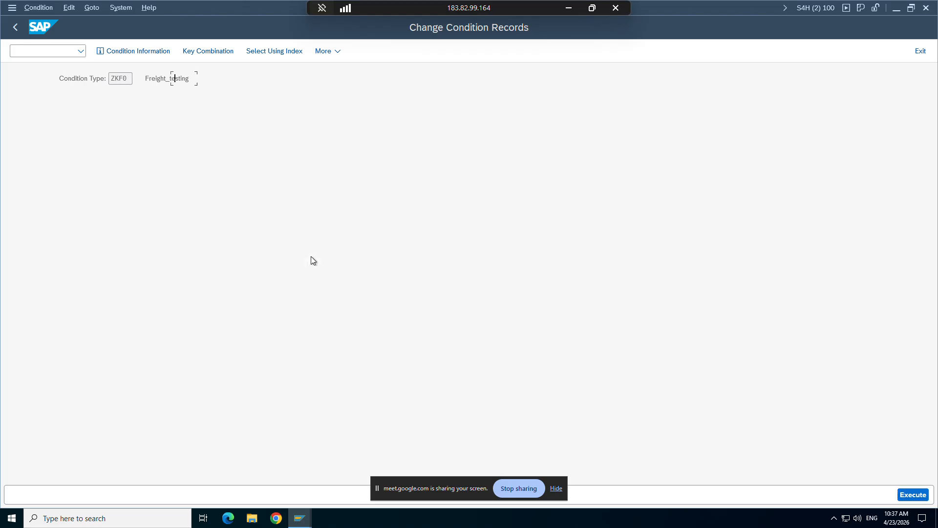
click(708, 384)
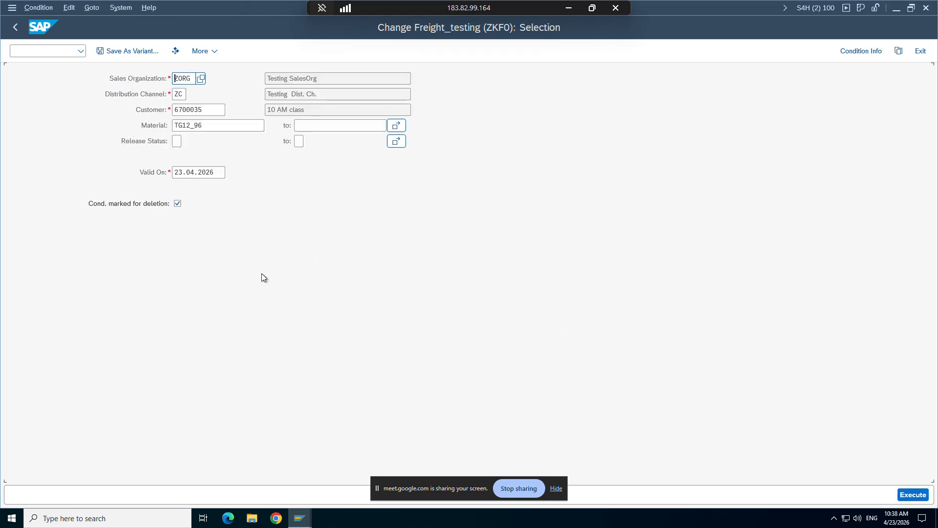
click(913, 495)
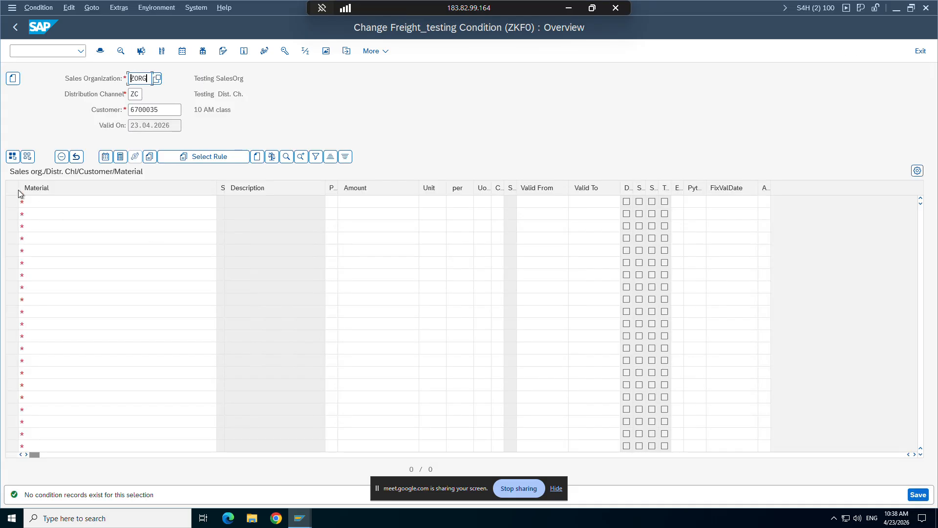
Return to the ZKF0 record selection and run it again for material TG12_96F
click(16, 29)
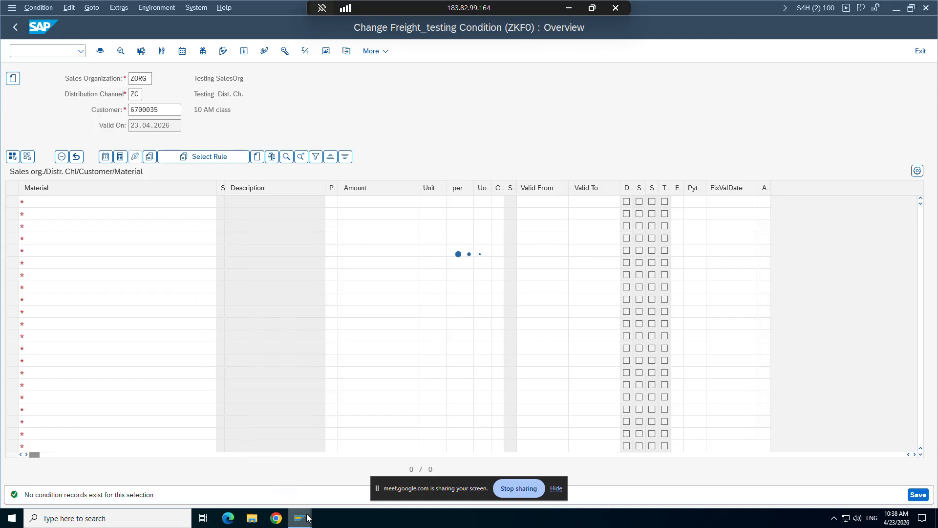
mouse_move(301, 517)
mouse_move(313, 473)
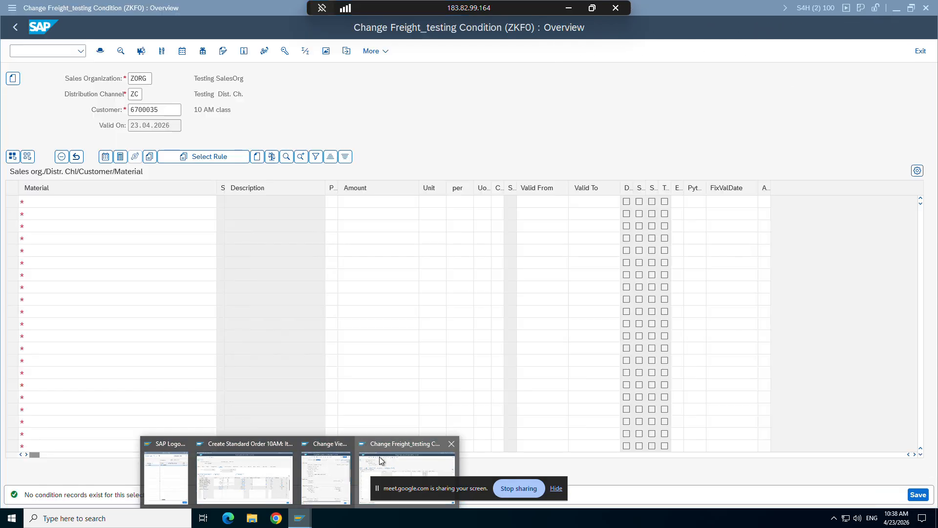
click(405, 472)
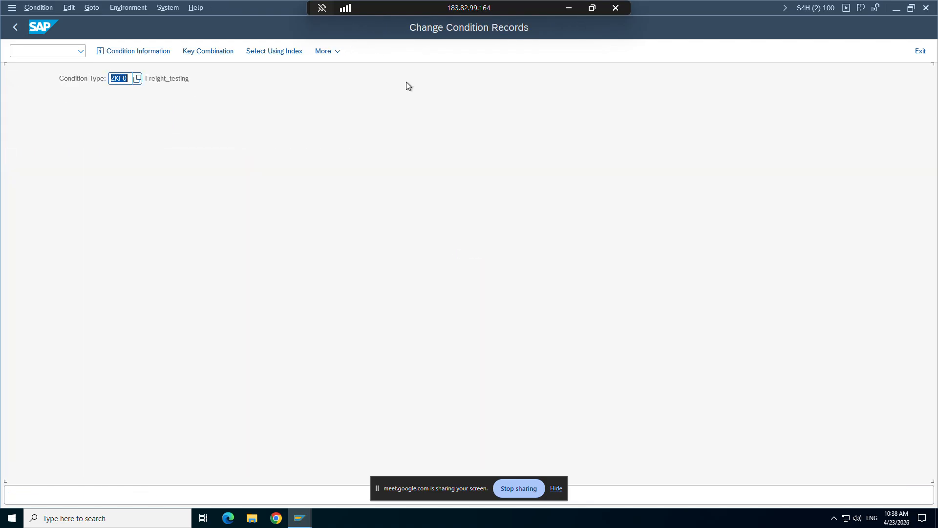
key(Return)
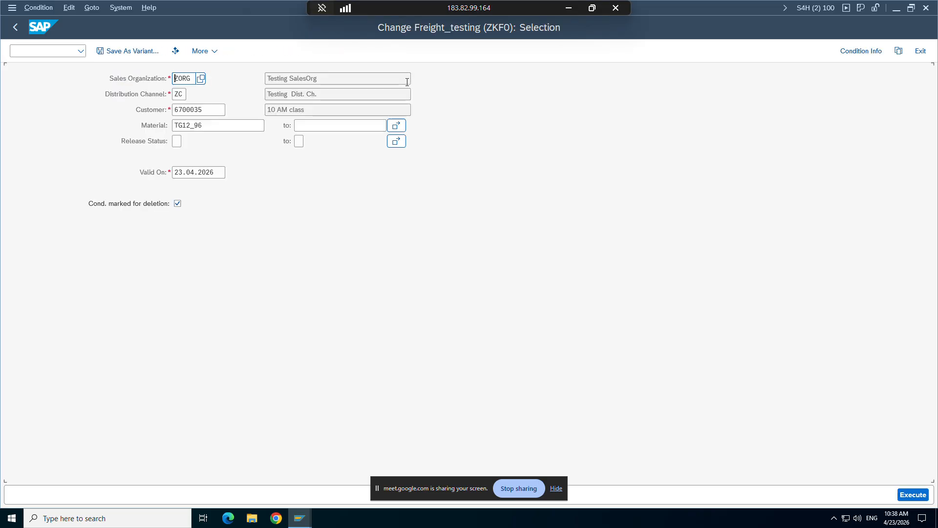
click(209, 127)
key(BackSpace)
text(6)
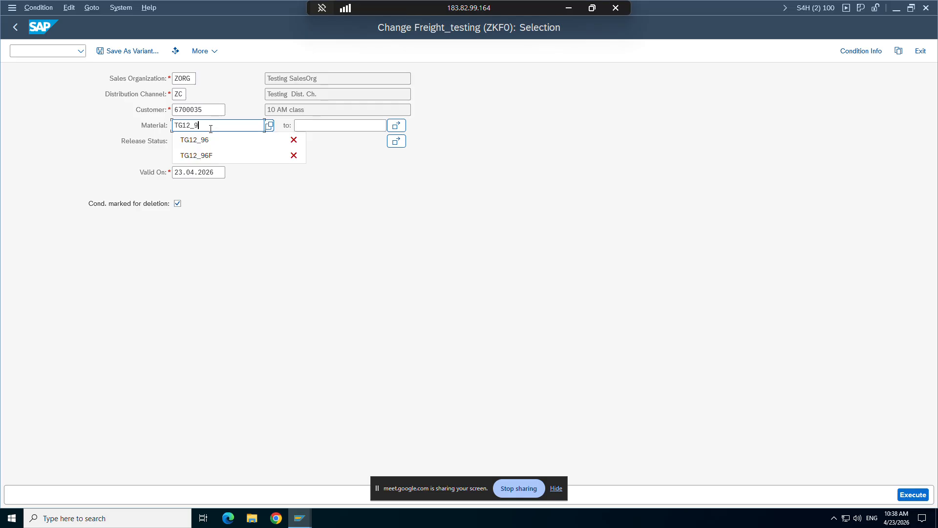
click(207, 152)
key(F8)
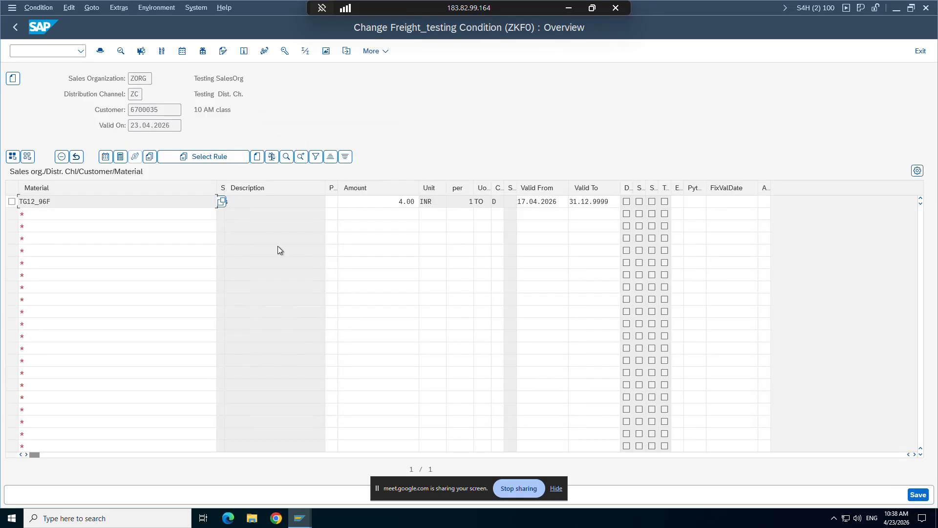
Open the scales of the TG12_96F condition record, and check the Condition Update setting in ZKF0's condition type details
click(32, 203)
double_click(31, 202)
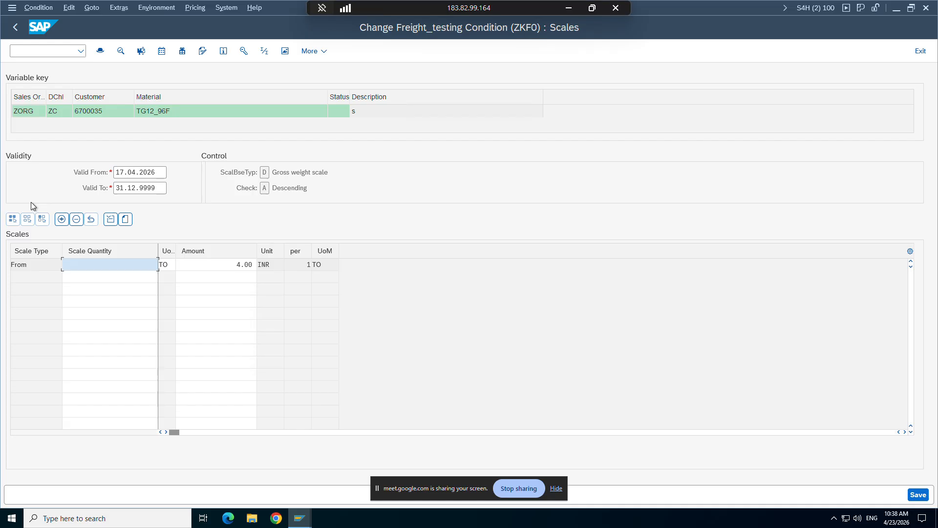
mouse_move(300, 516)
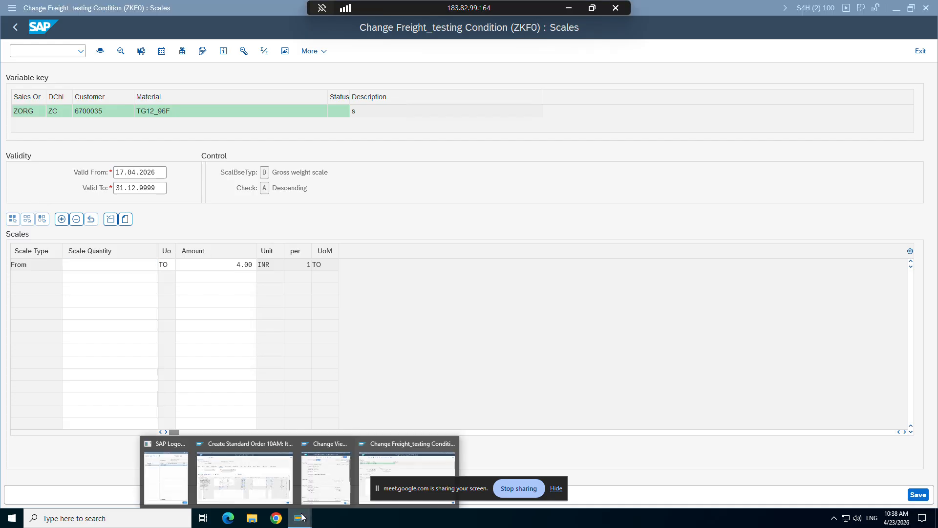
click(314, 474)
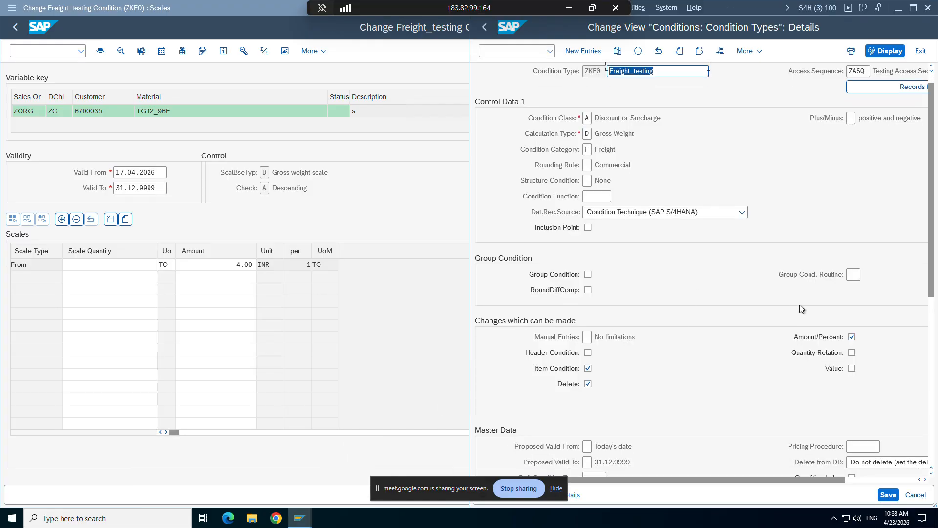
scroll(799, 304, down, 5)
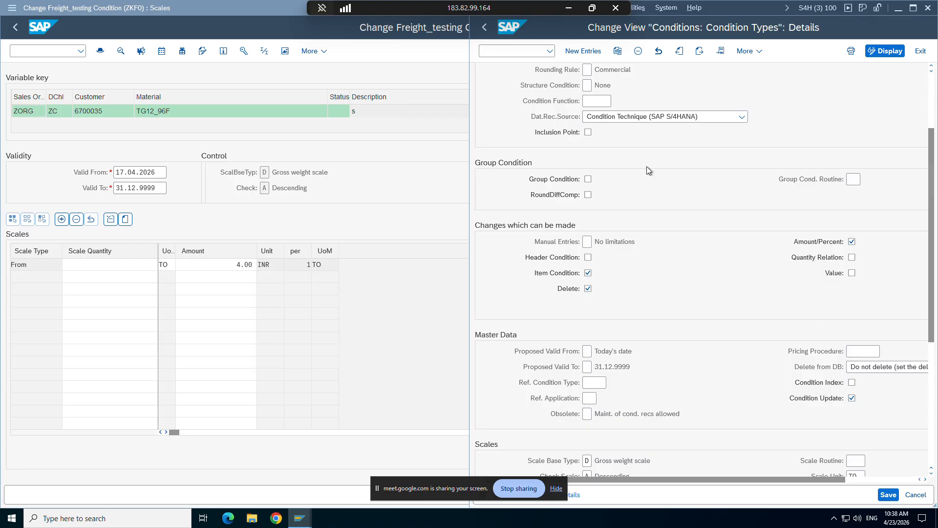
Switch to the Word study material and read the client scenario and configuration steps for condition update
click(568, 8)
scroll(449, 337, down, 1)
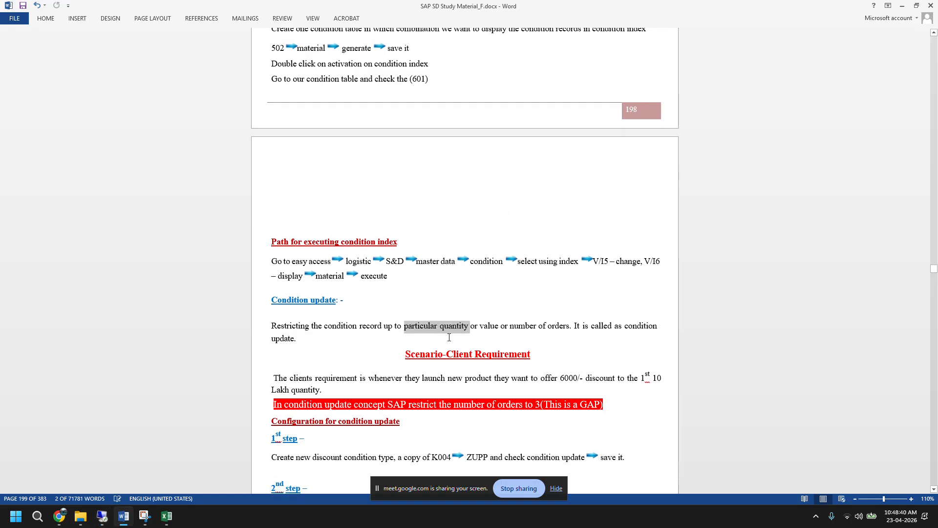
scroll(449, 338, down, 5)
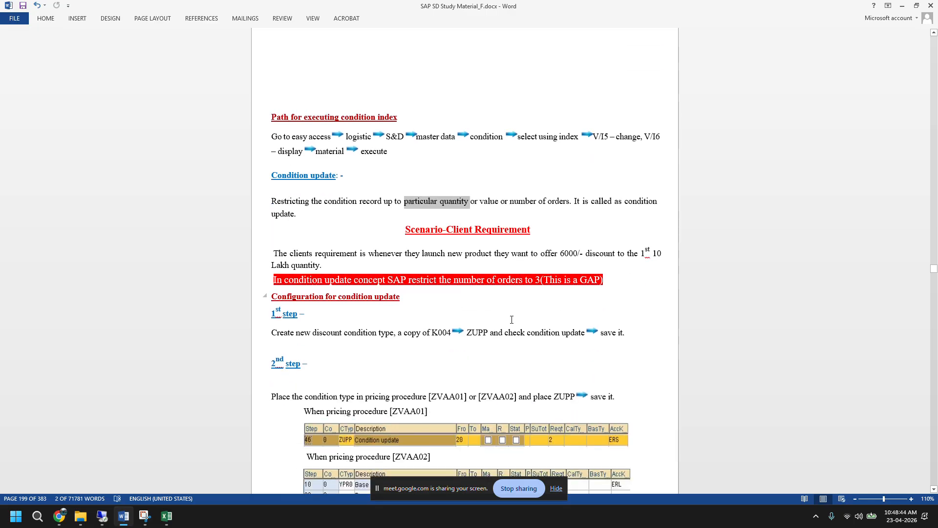
scroll(511, 319, down, 2)
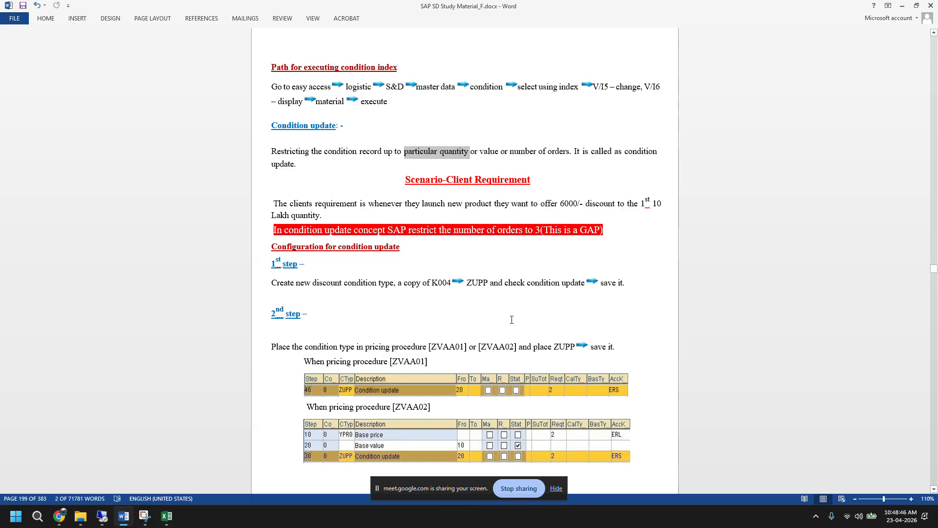
scroll(511, 319, down, 2)
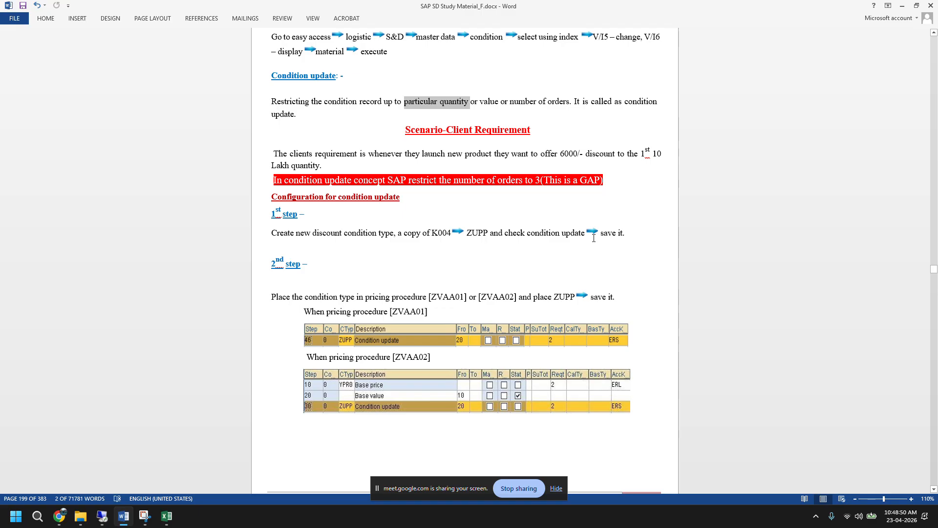
scroll(486, 339, down, 13)
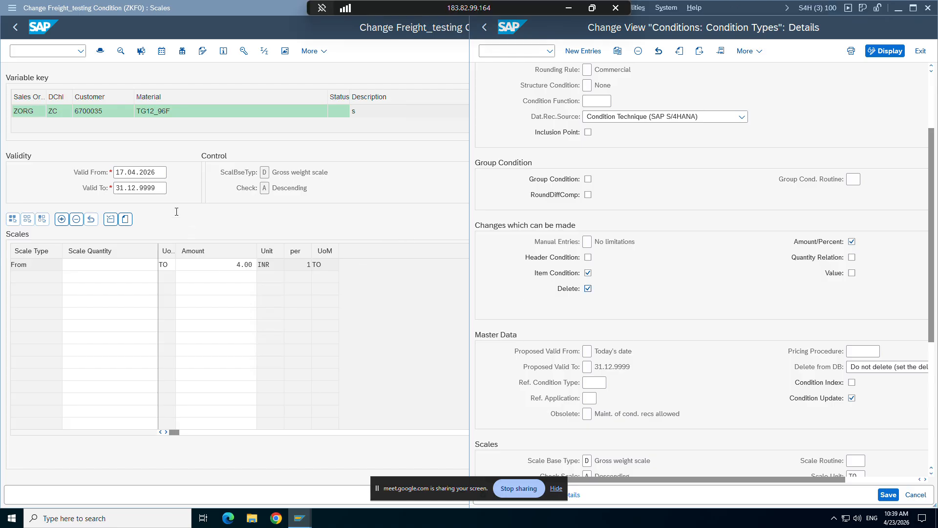
Back in SAP, view the TG12_96F record's Additional Sales Data with its pricing limits, and reopen the record's scales
click(177, 211)
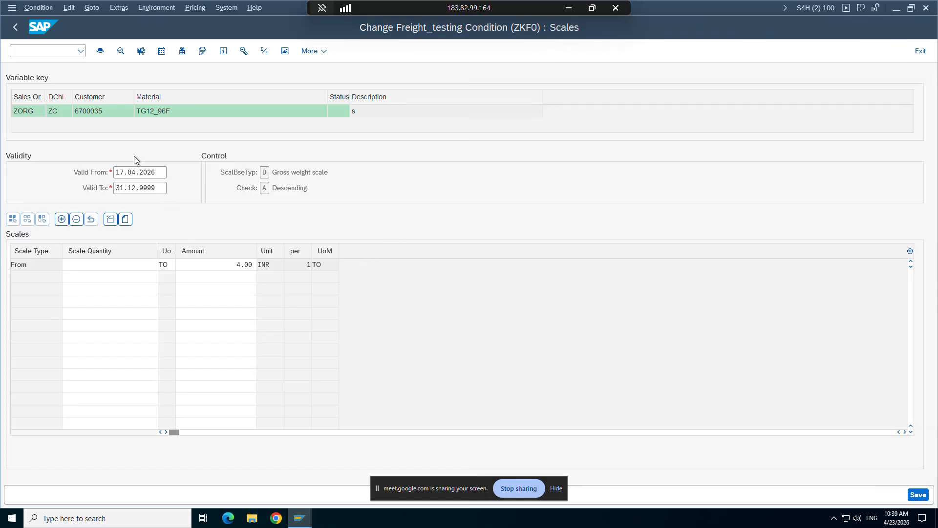
click(18, 27)
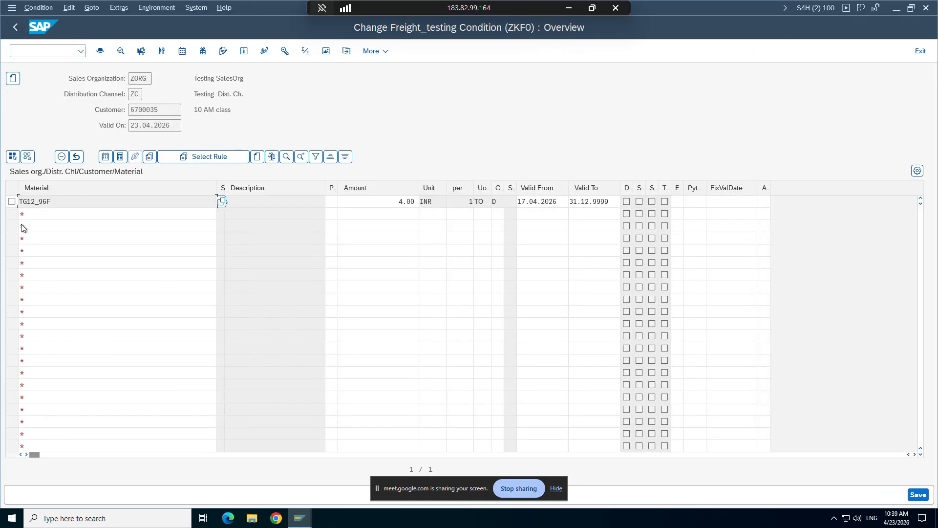
click(12, 201)
click(160, 7)
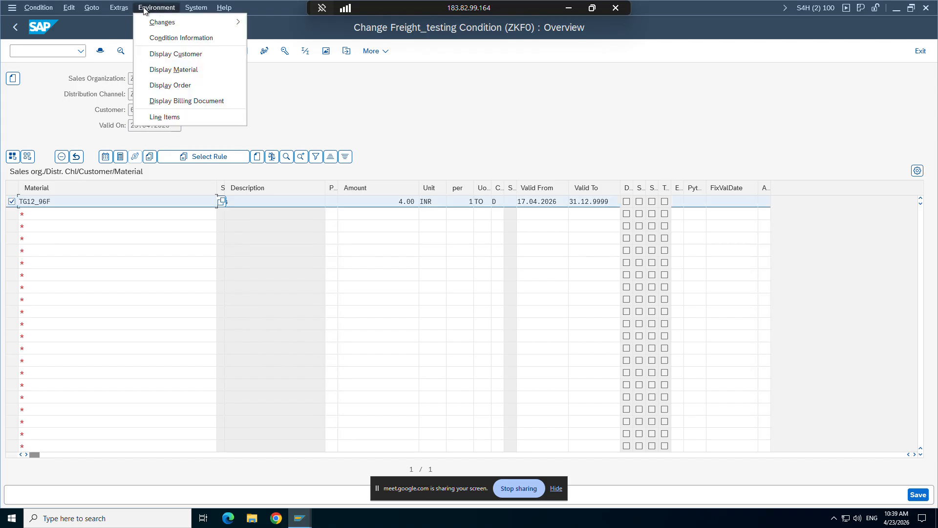
click(93, 8)
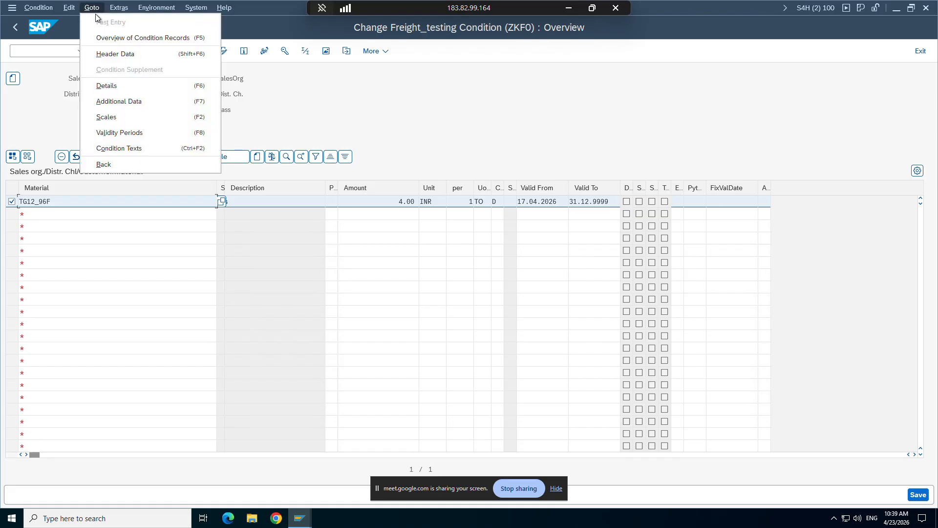
click(119, 101)
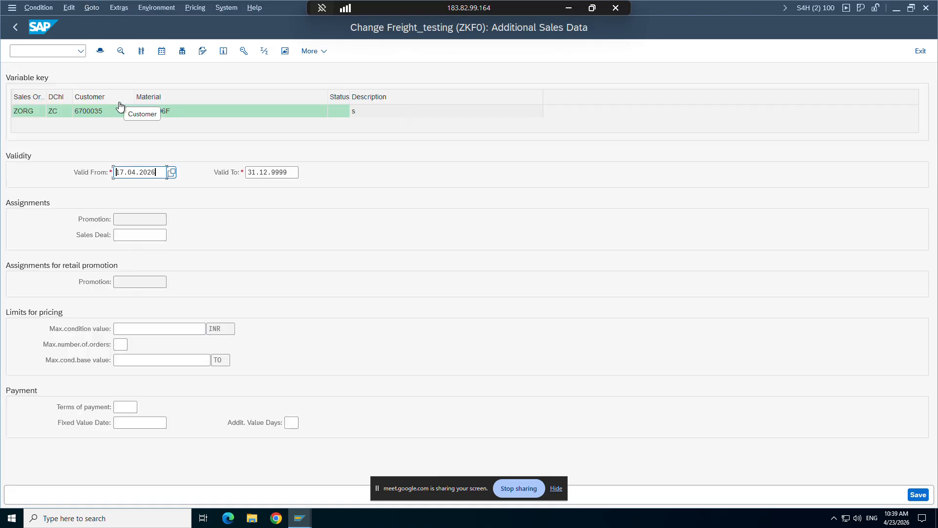
click(18, 31)
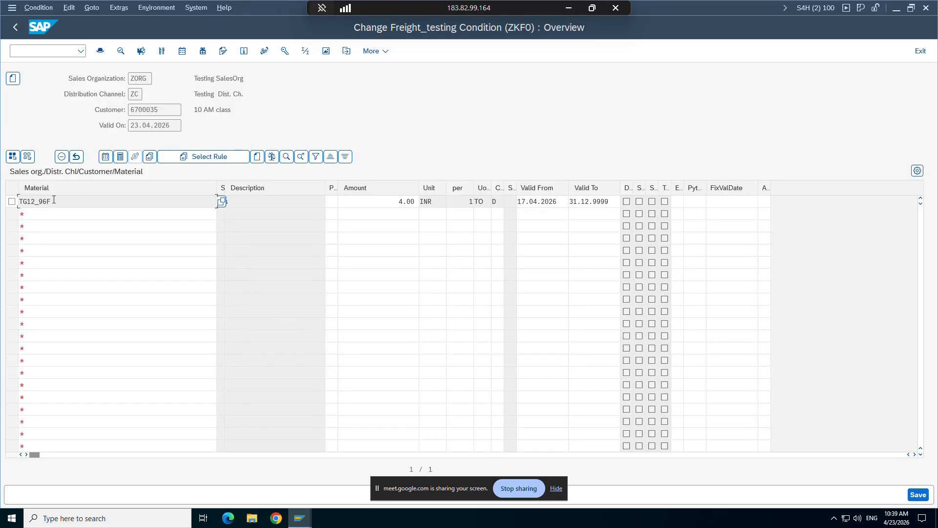
double_click(53, 201)
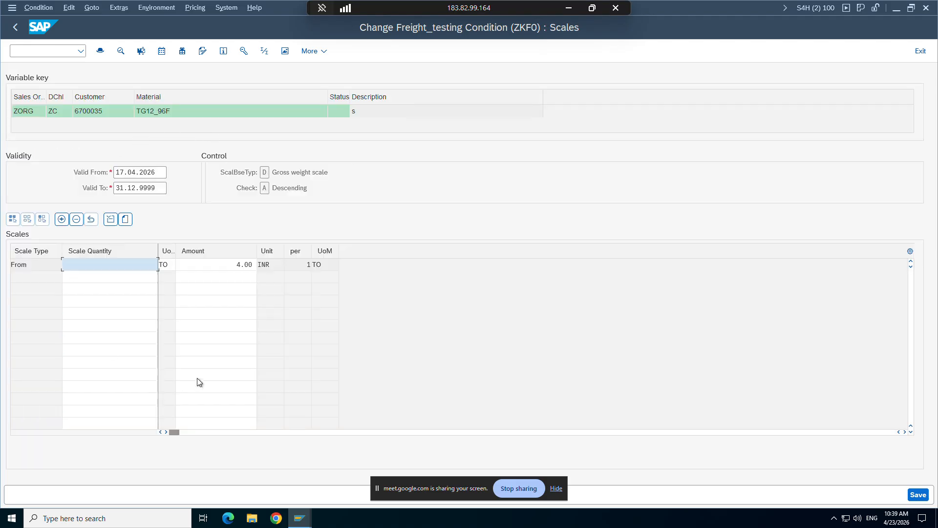
Set the maximum number of orders to 2 in the TG12_96F record's Additional Sales Data, save it, and rerun the record selection
click(15, 28)
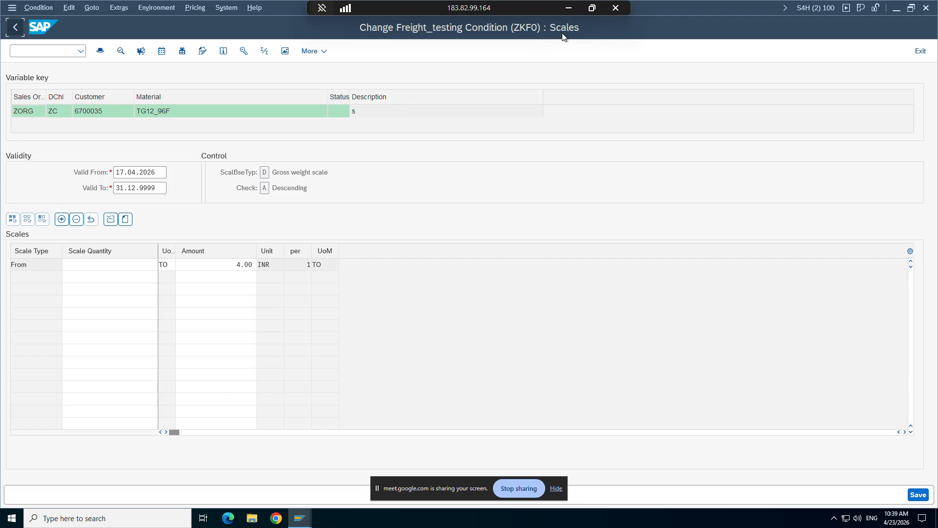
click(17, 26)
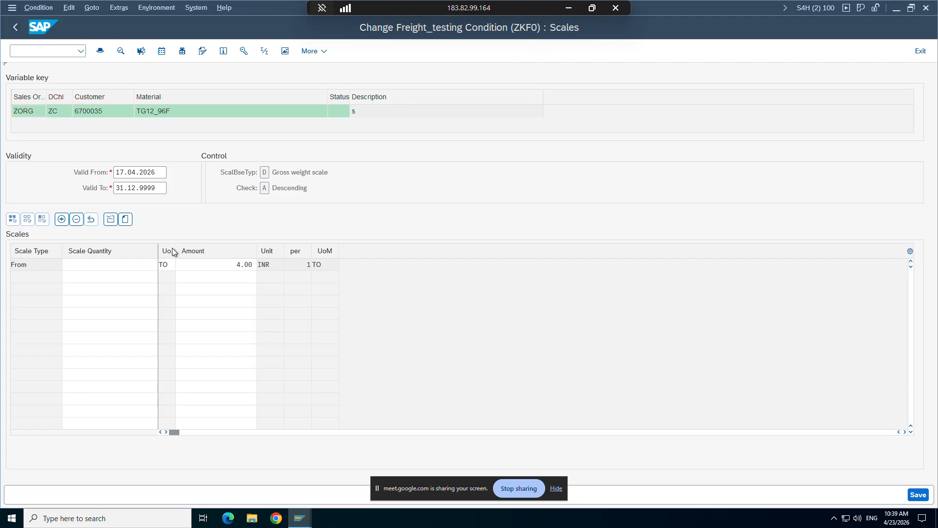
click(12, 201)
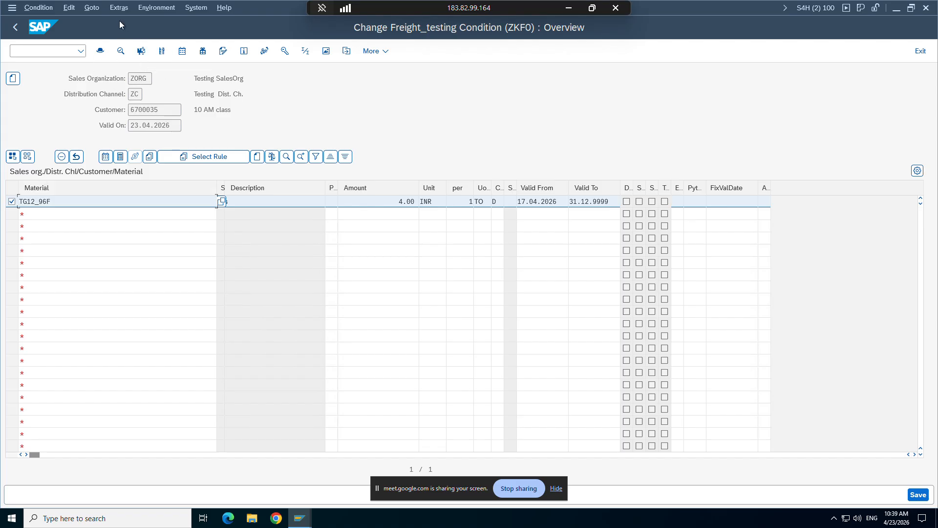
click(92, 8)
click(111, 101)
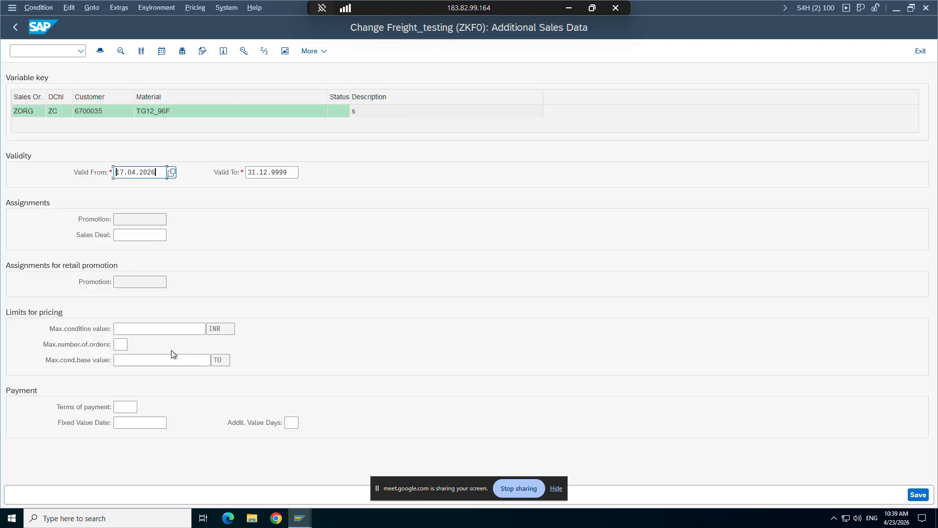
click(120, 344)
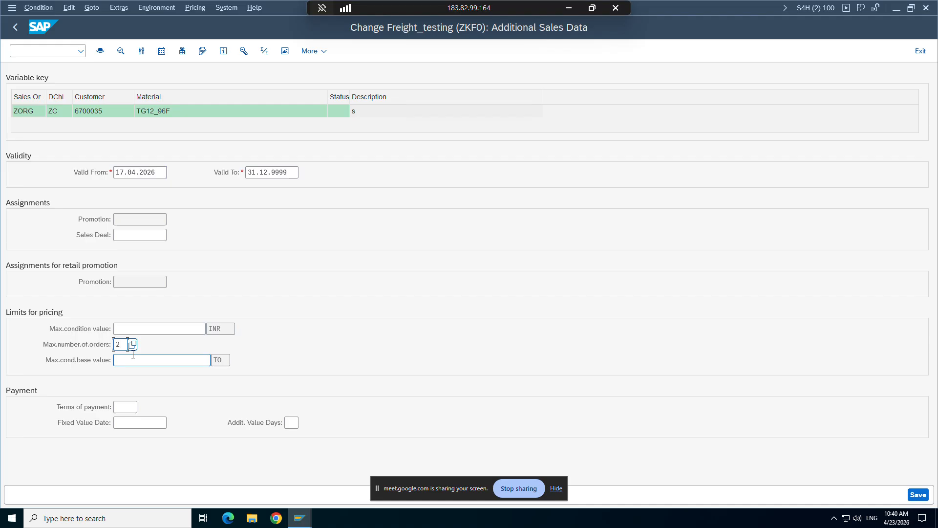
key(ctrl+s)
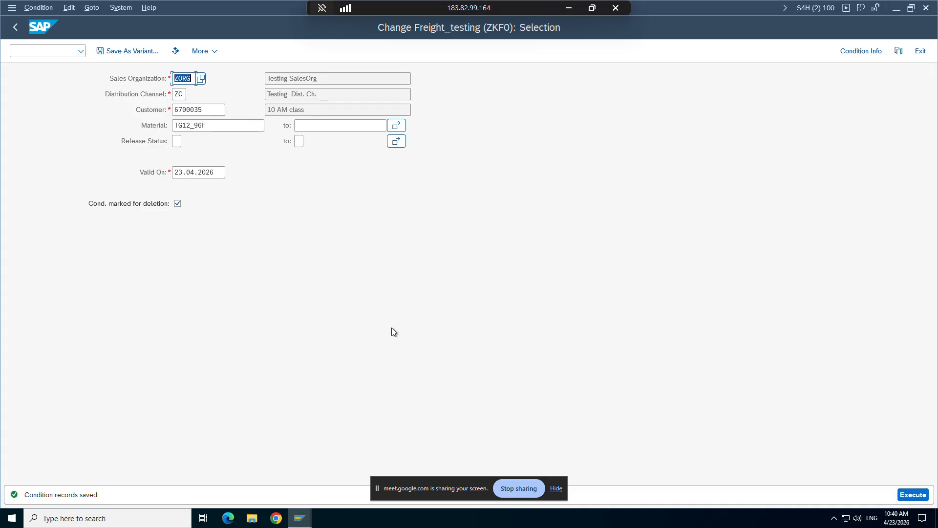
click(912, 494)
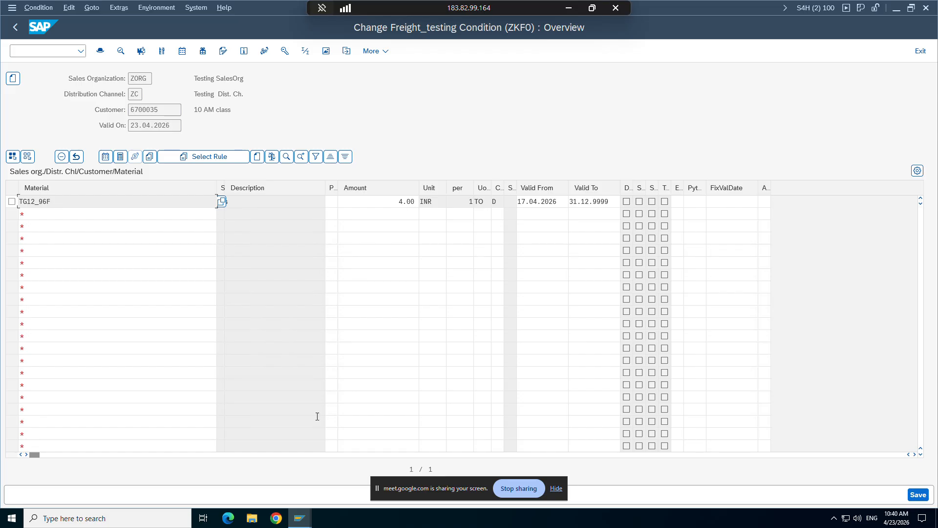
click(918, 494)
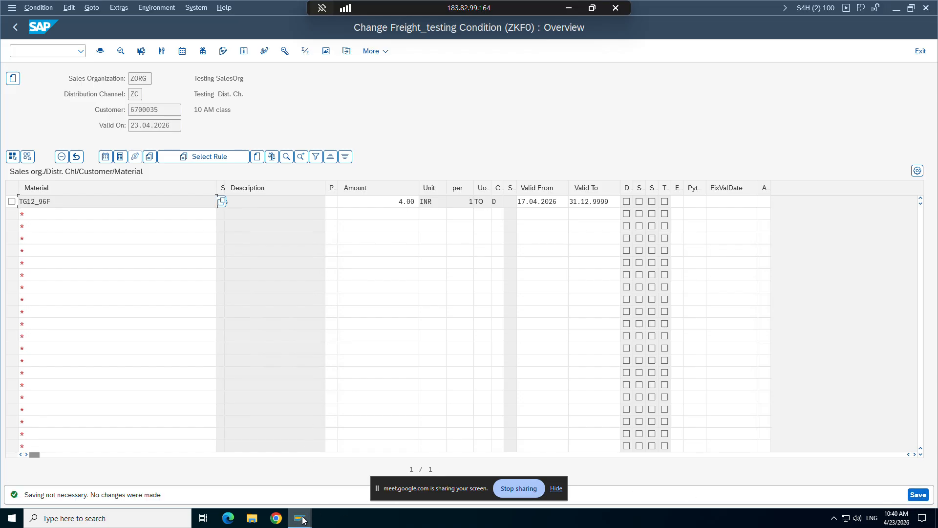
Switch to the sales order session and start a new sales order of type ZOR9 with transaction VA01
mouse_move(302, 520)
click(240, 454)
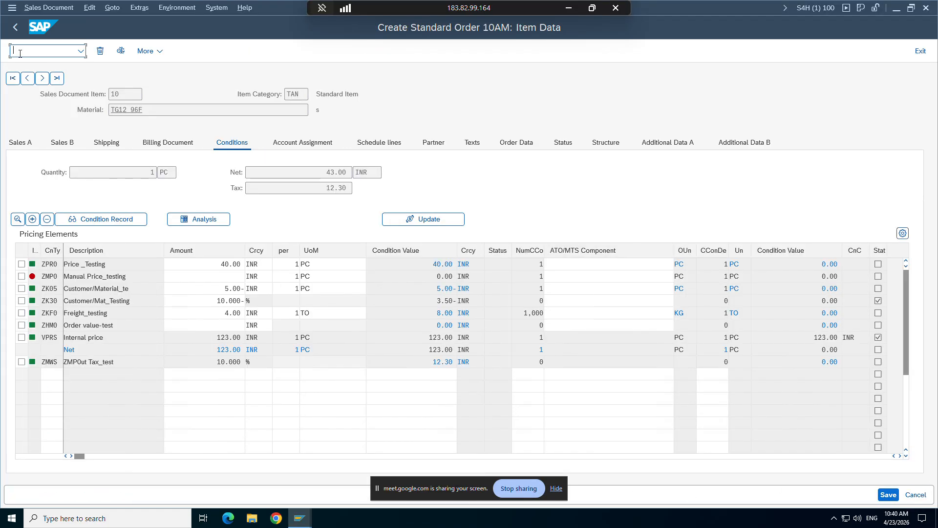
text(/nva0)
key(Return)
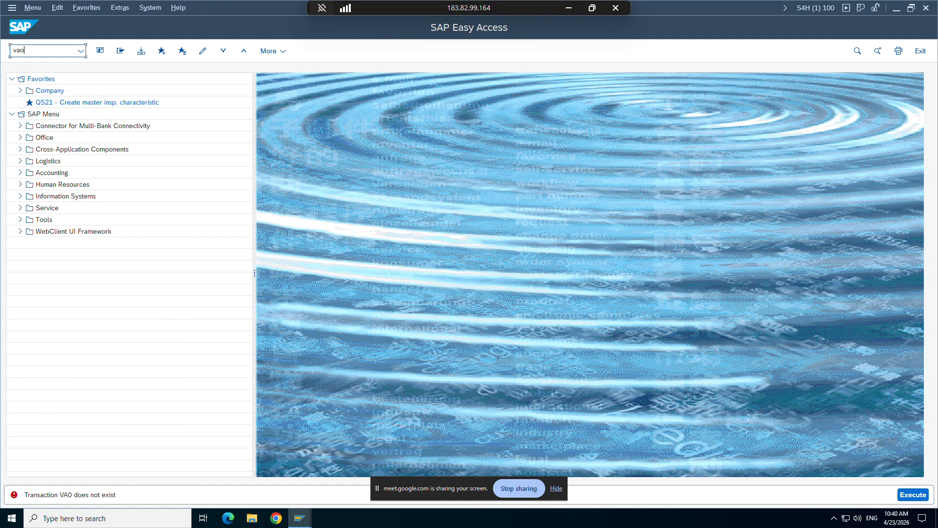
text(1)
key(Return)
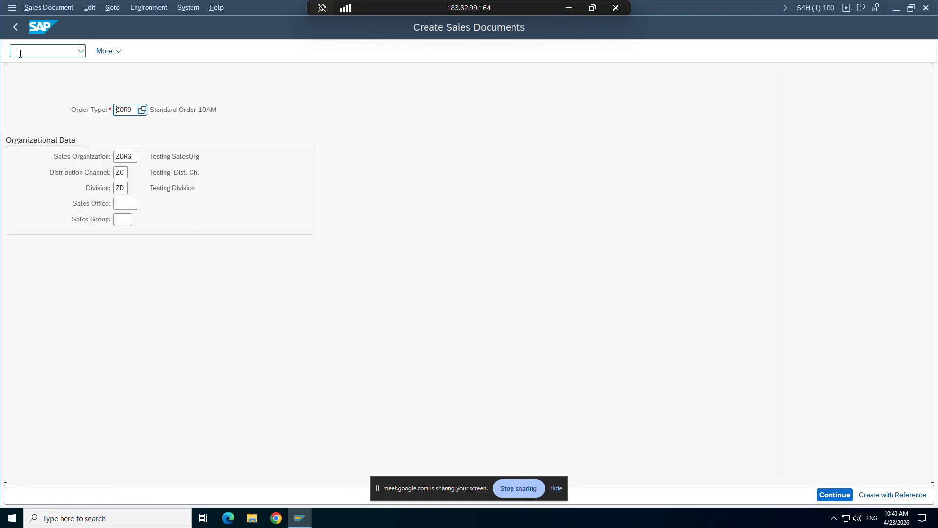
key(Delete)
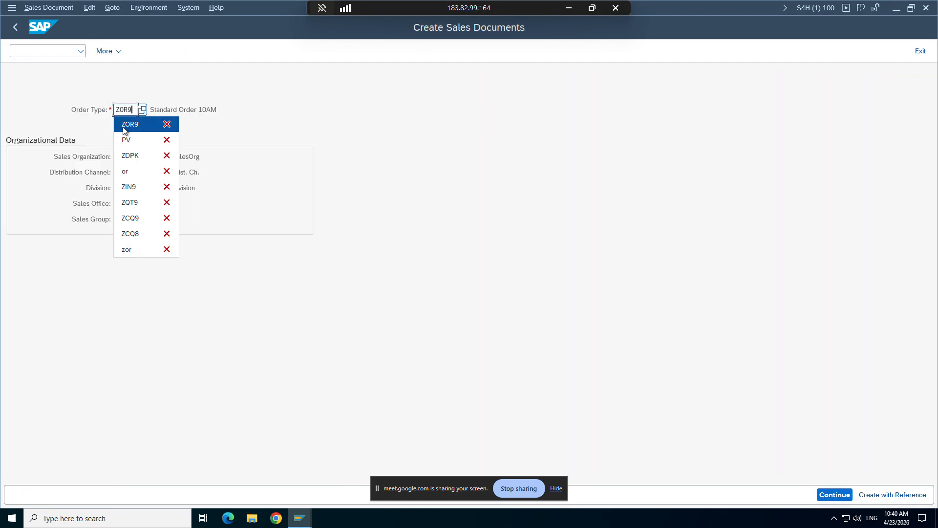
click(124, 125)
key(Return)
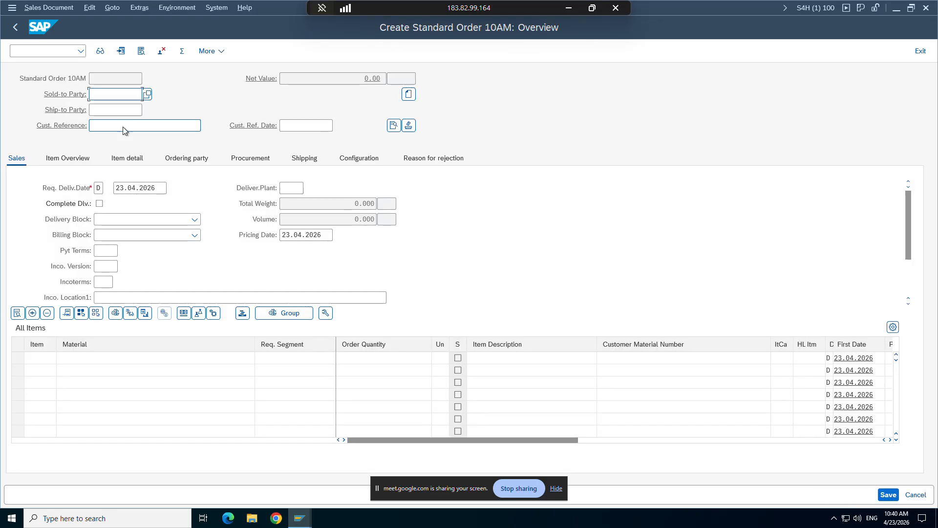
Fill in the order's sold-to party with the customer number and enter a customer reference number
key(Delete)
click(118, 114)
click(117, 116)
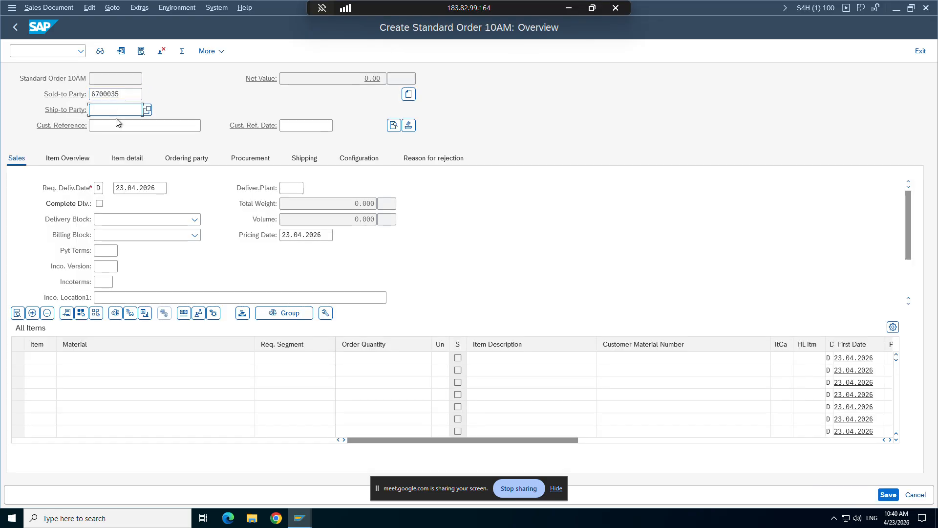
key(Return)
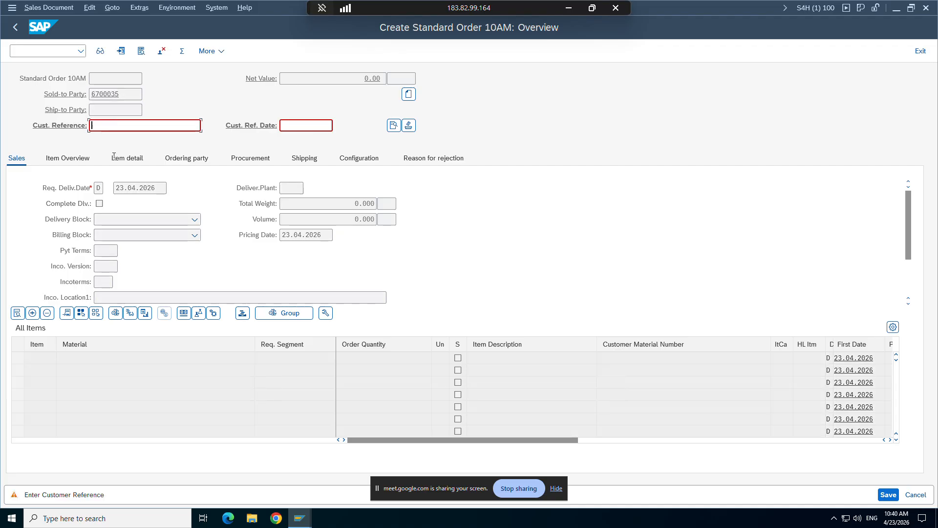
text(5664536)
key(Return)
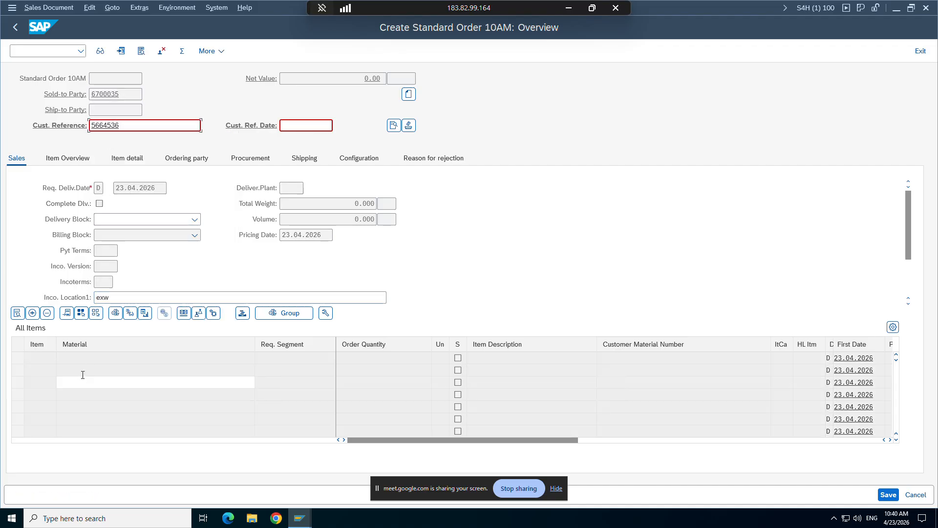
Add material TG12_96F to the order with a quantity of 12
click(81, 358)
click(74, 173)
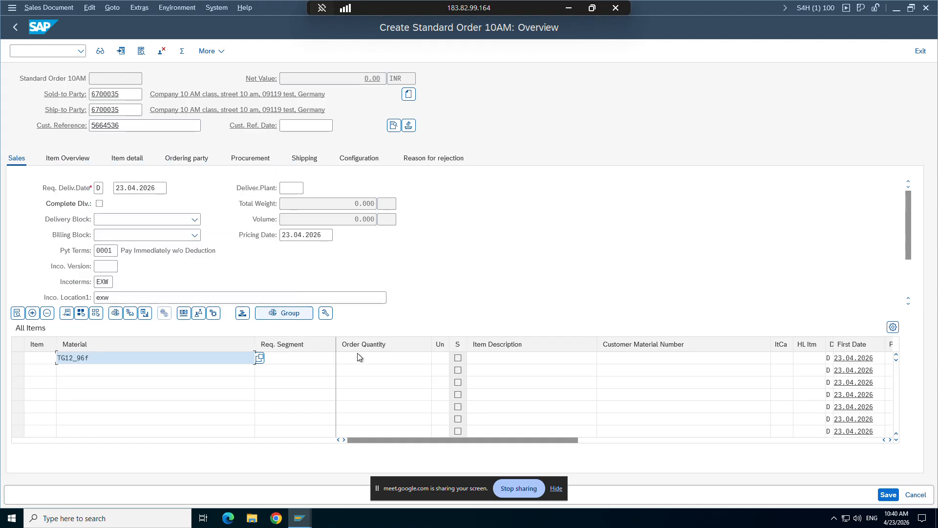
click(362, 357)
text(1)
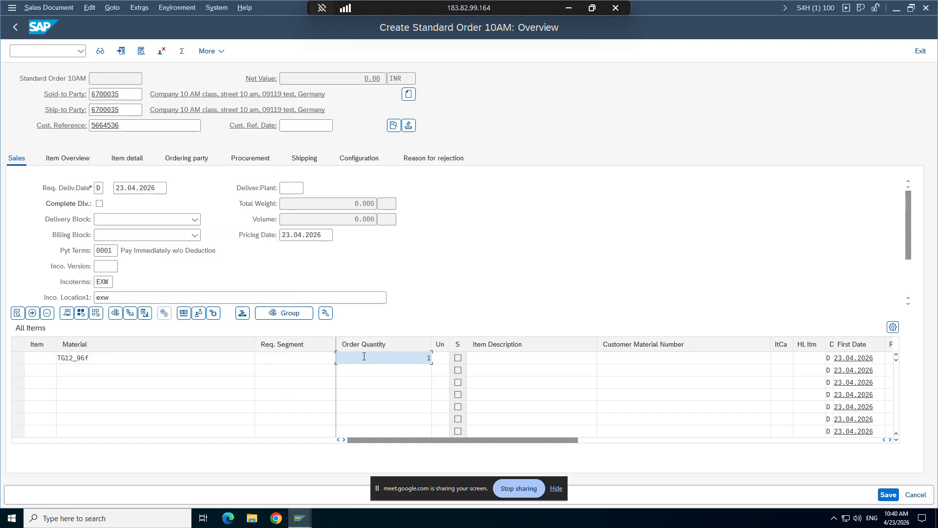
text(2)
key(Return)
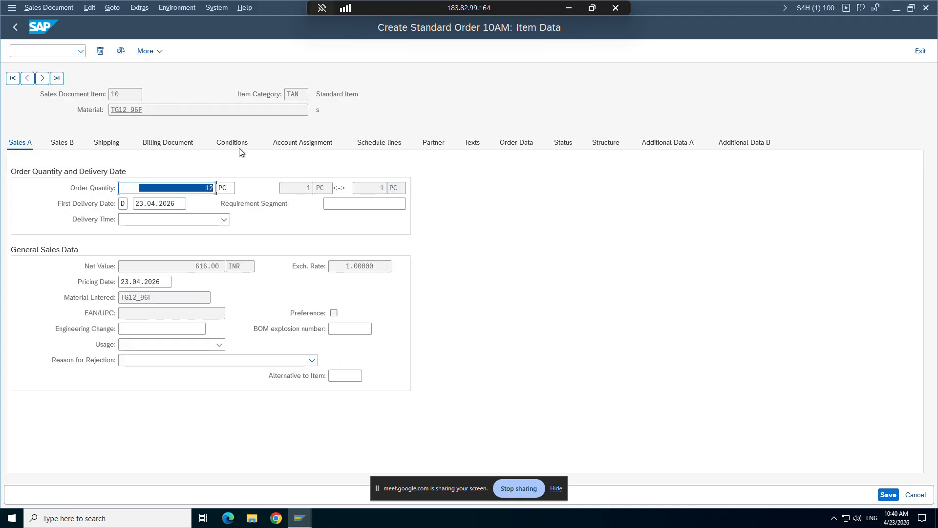
Check the ZKF0 freight line in the item's conditions, and save the order, acknowledging the credit check messages
click(233, 144)
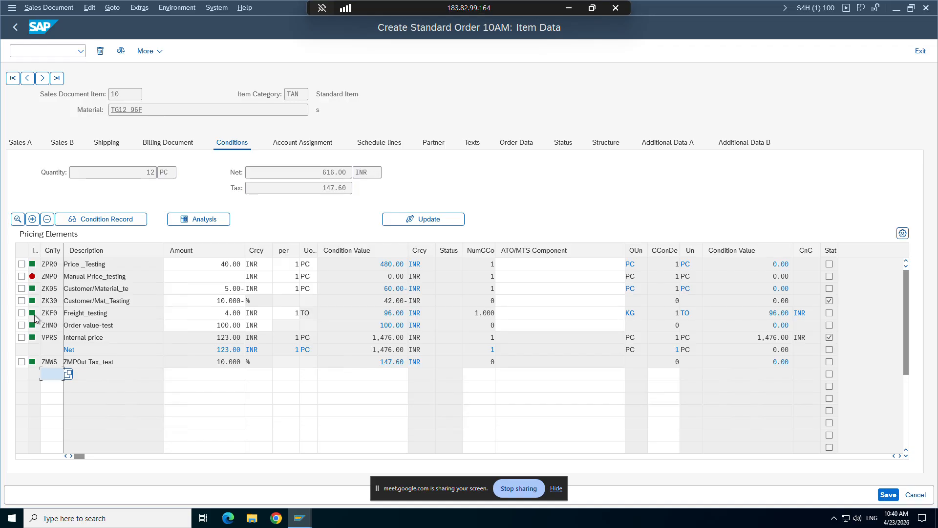
click(21, 312)
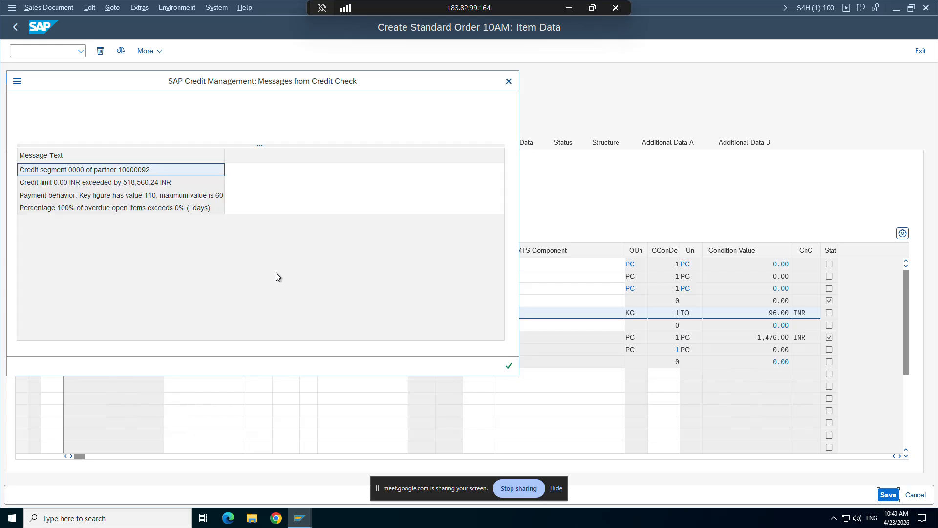
click(508, 366)
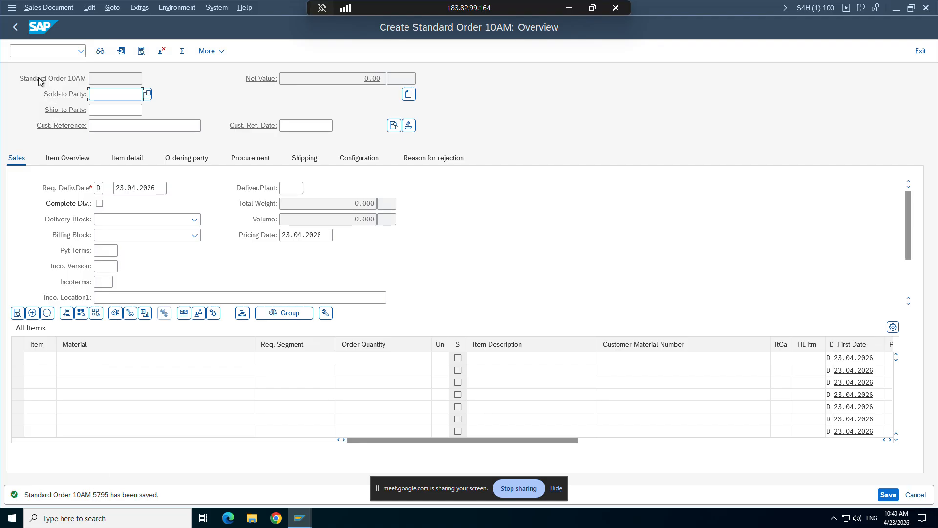
Start another ZOR9 sales order with transaction VA01 and fill in the sold-to party, leaving the customer reference empty
click(34, 50)
text(/nva)
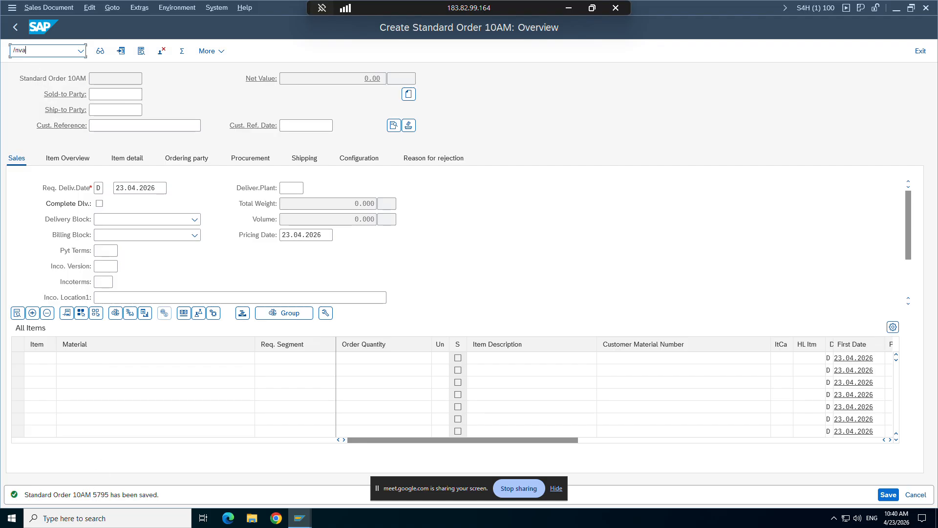
text(01)
key(Return)
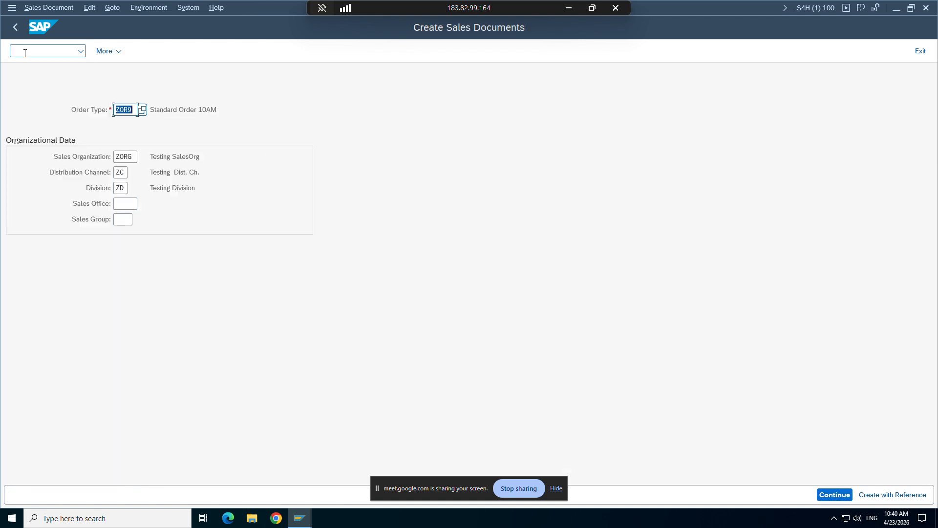
key(Return)
click(113, 108)
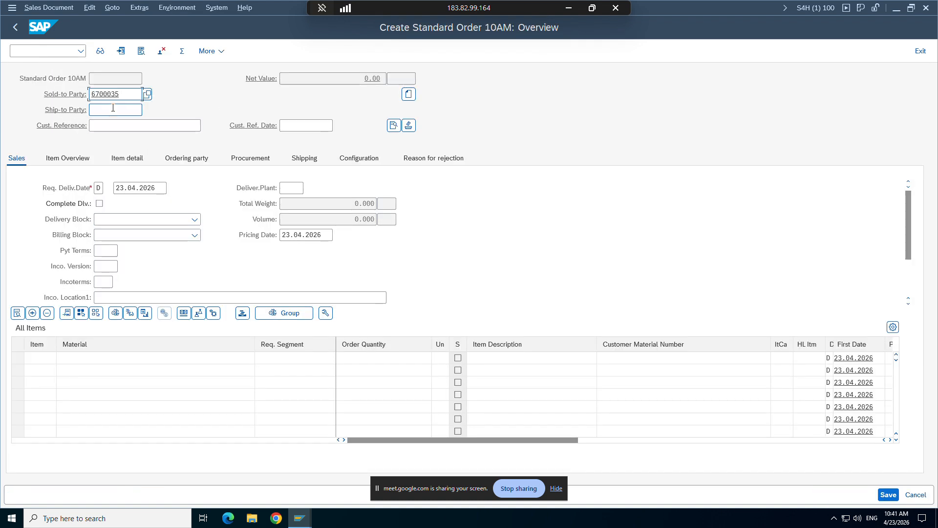
key(Return)
key(Return)
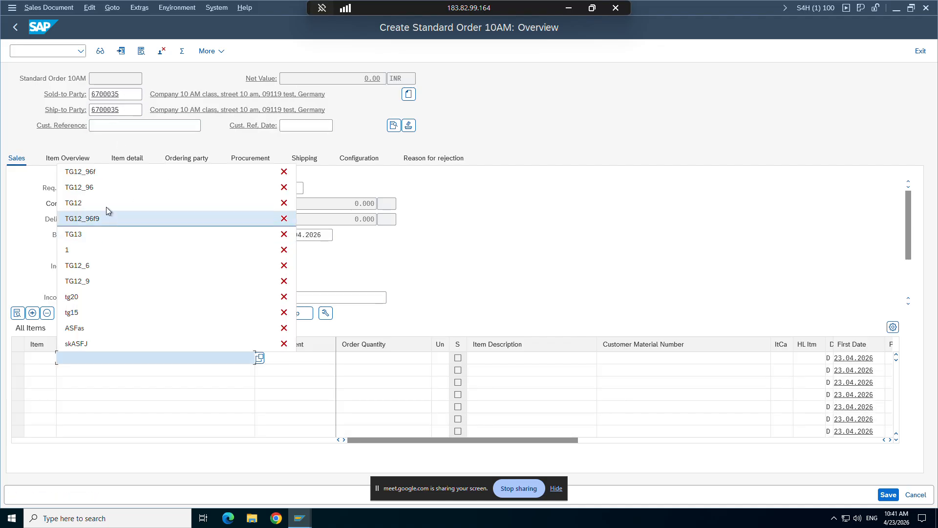
Enter material TG12_96F with an order quantity of 12 in the second order
key(Down)
key(Return)
click(361, 357)
text(1)
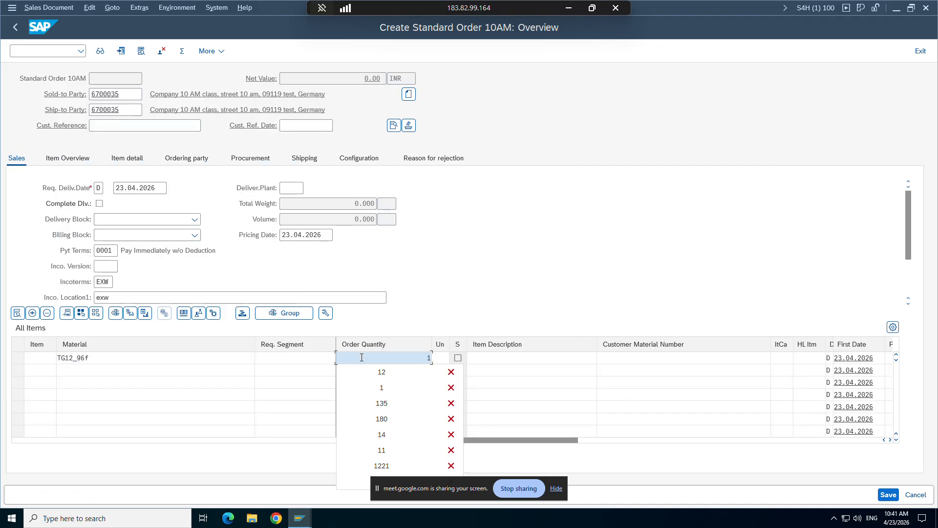
text(2)
key(Return)
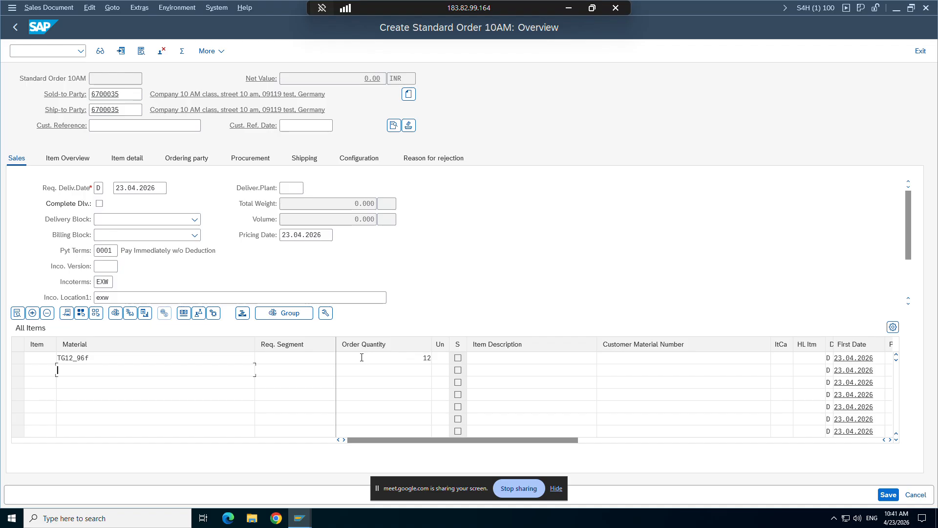
Review the ZKF0 line in the second order's item conditions and try to save the order, acknowledging the credit check messages
double_click(230, 356)
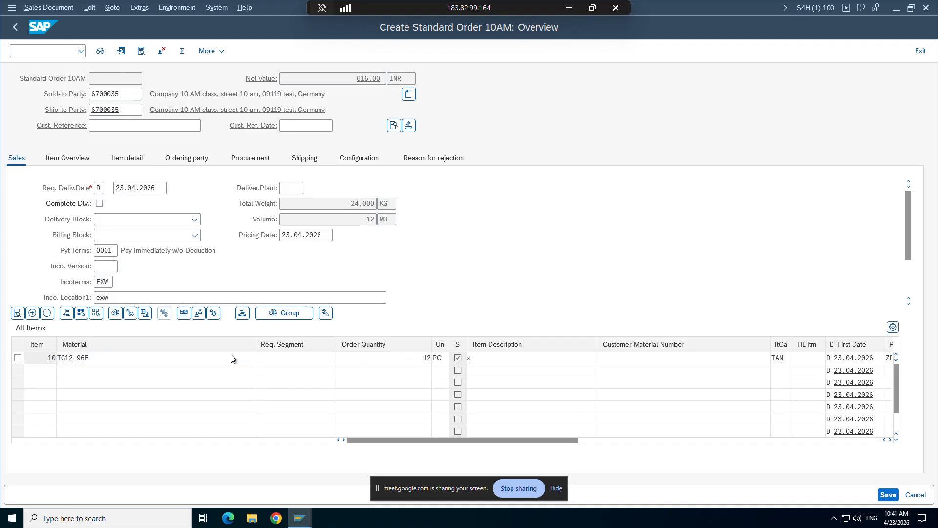
click(234, 143)
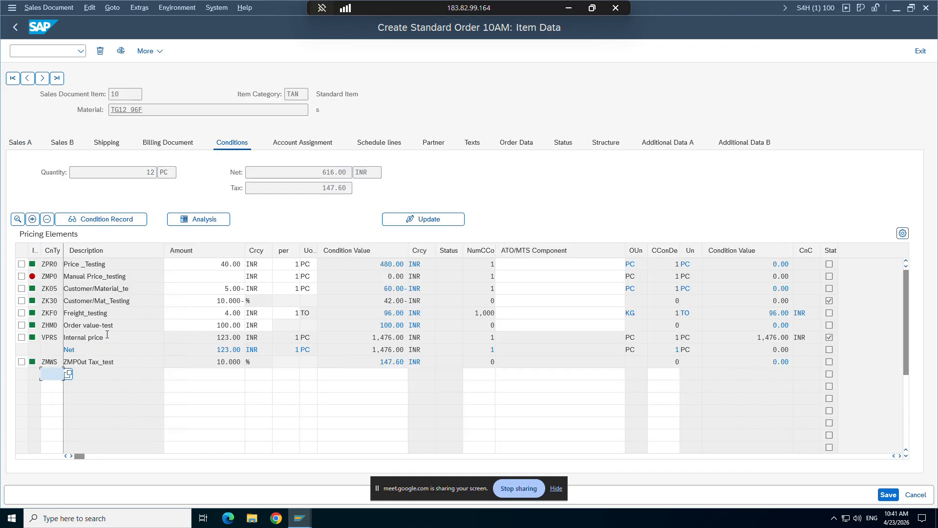
click(22, 313)
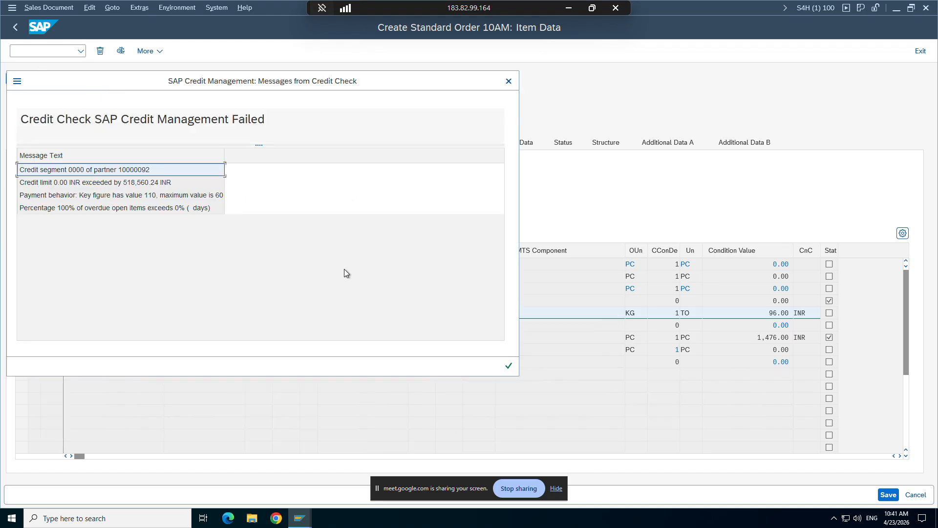
click(508, 366)
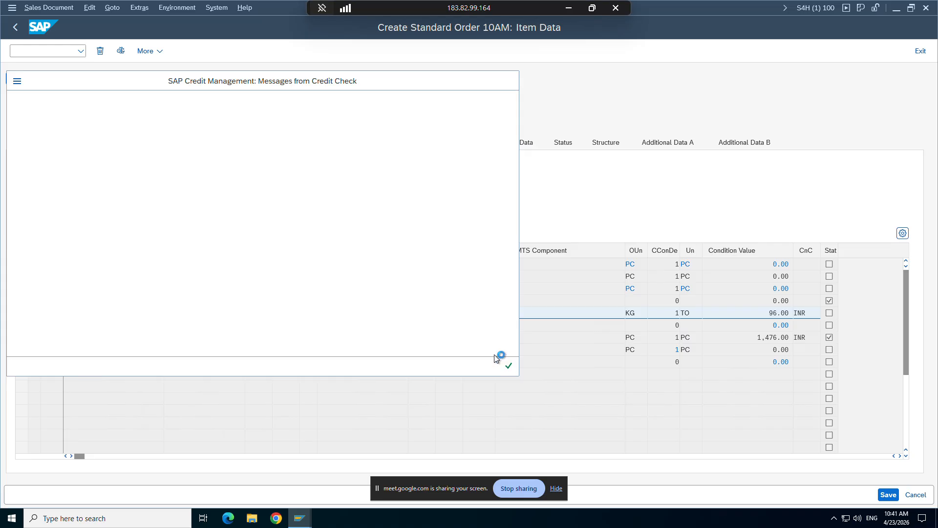
Edit the incomplete order from its incompletion log and fill in the missing sold-to customer reference number
click(267, 257)
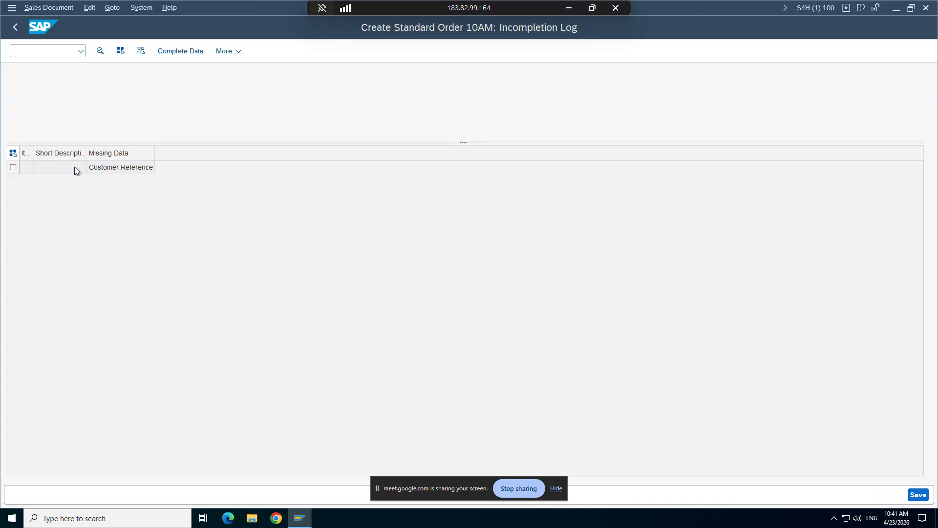
double_click(74, 167)
click(129, 172)
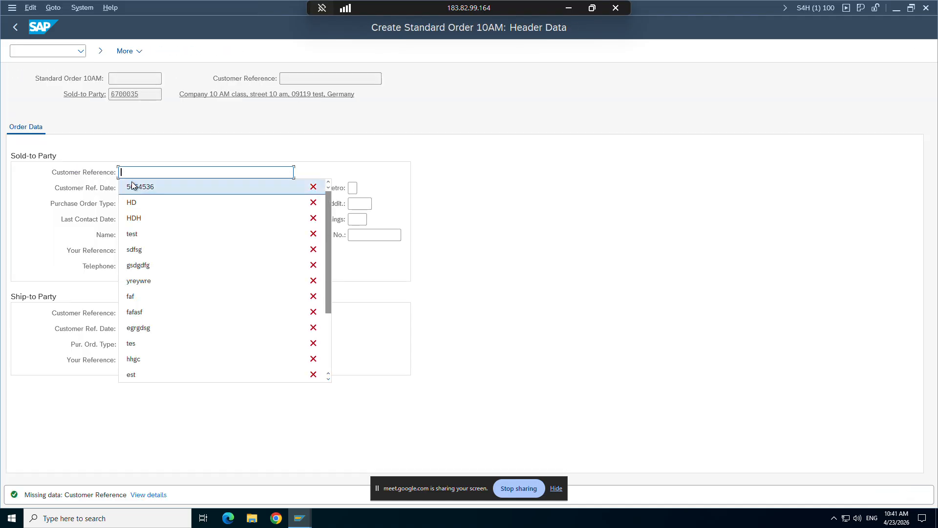
click(133, 186)
key(Return)
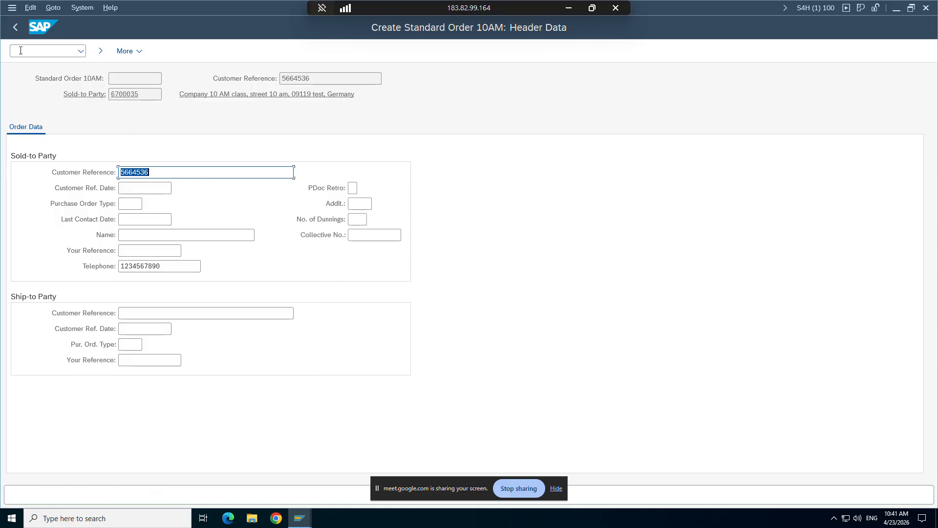
Return from the header data to the completed second order and save it, acknowledging the credit check messages
click(15, 27)
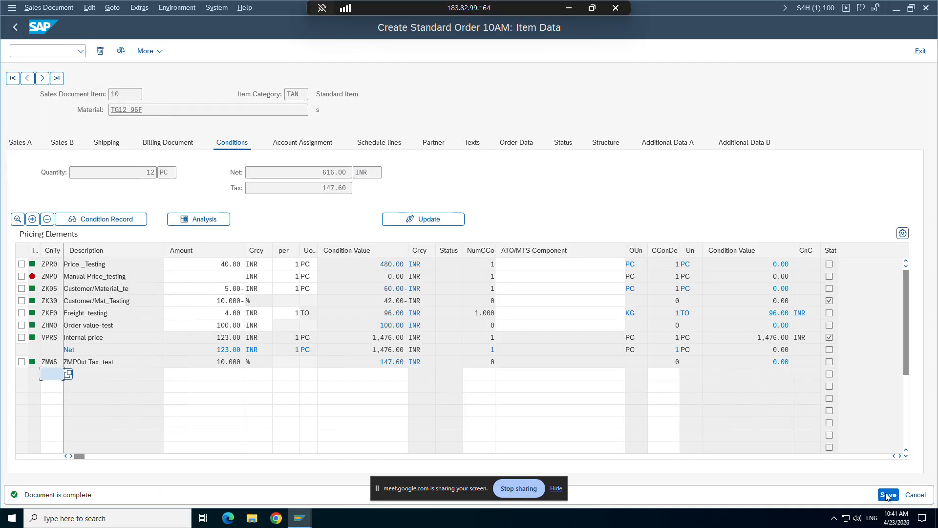
click(888, 495)
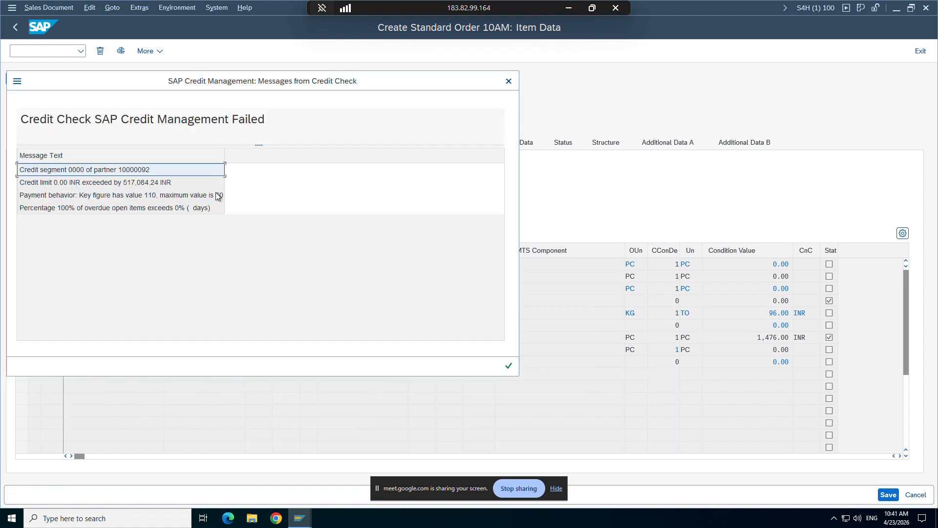
click(509, 365)
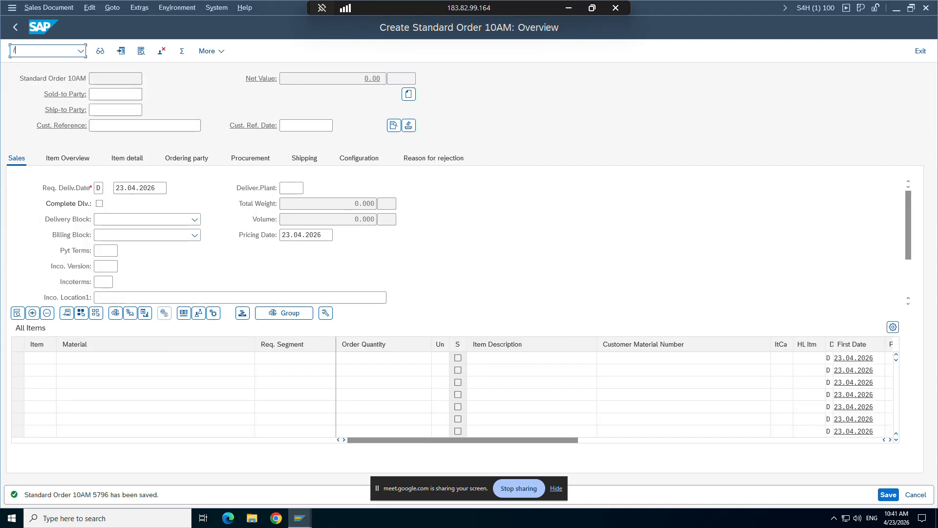
Start a third ZOR9 sales order with transaction VA01 and fill in the sold-to party and customer reference
text(/nva01)
key(Return)
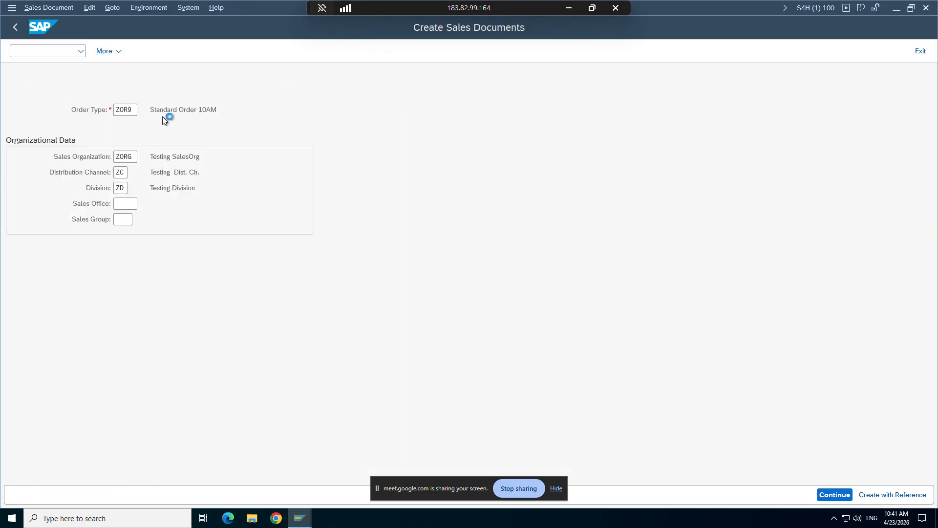
key(Return)
click(145, 115)
key(Return)
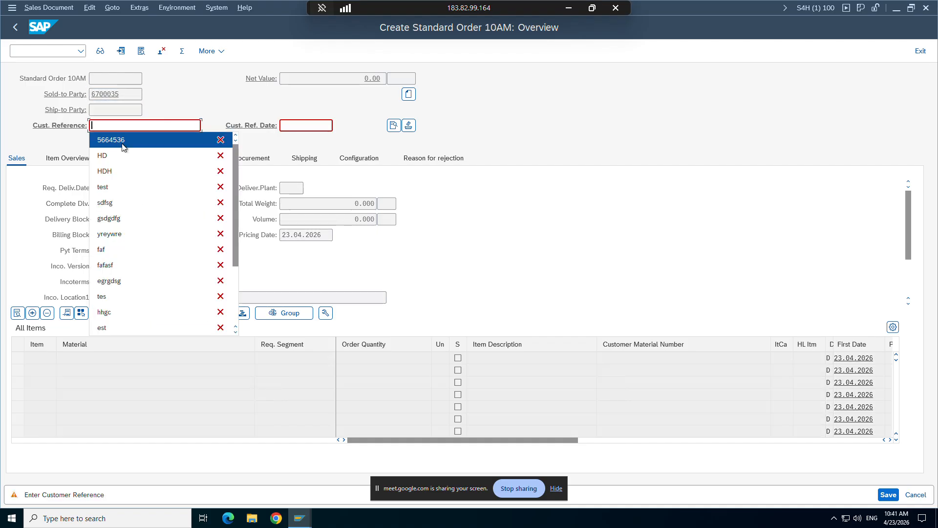
click(122, 143)
key(Return)
Enter material TG12_96F with an order quantity of 5 in the third order and display its item conditions
click(83, 357)
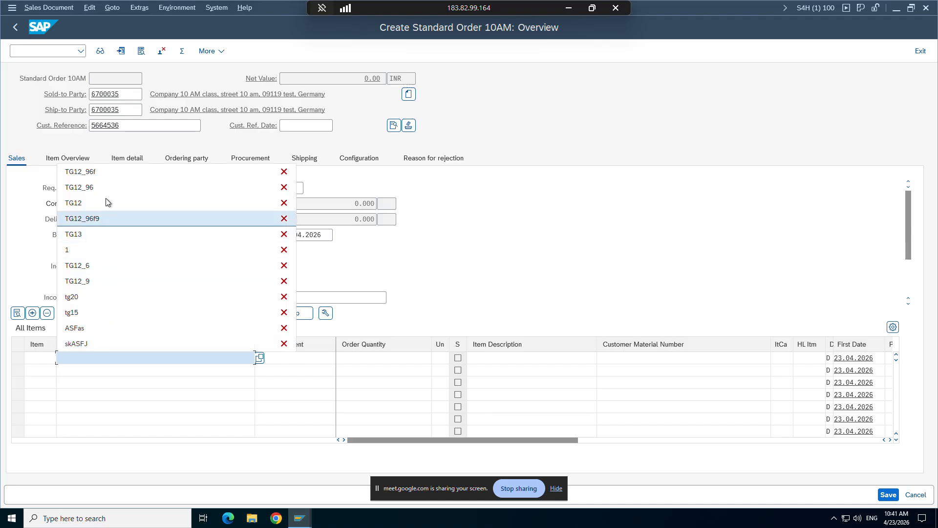
click(107, 170)
key(Return)
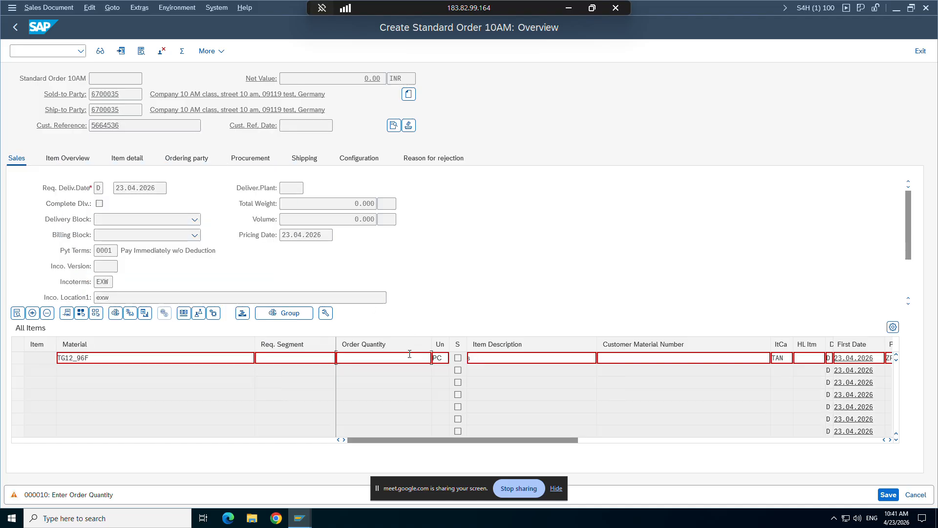
text(5)
key(Return)
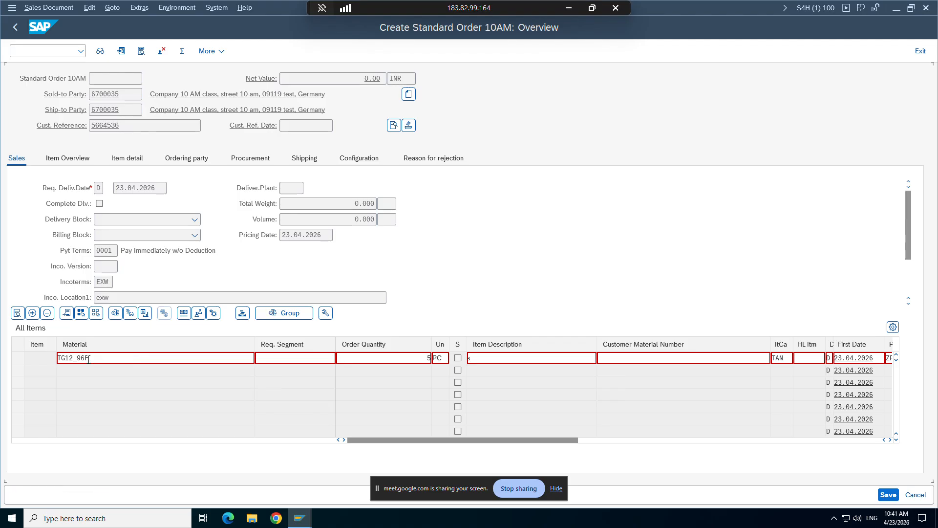
double_click(85, 358)
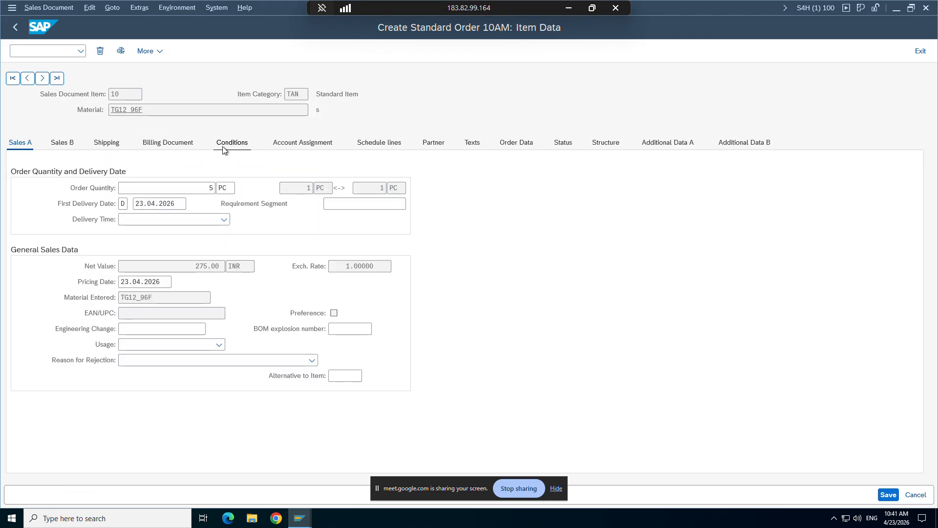
click(223, 148)
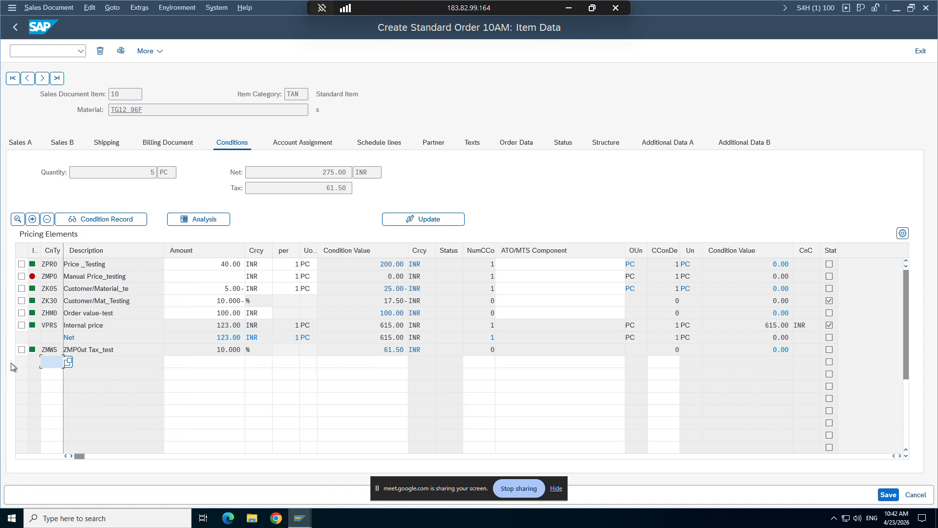
Switch to the ZKF0 condition record for TG12_96F and open its additional data
click(299, 518)
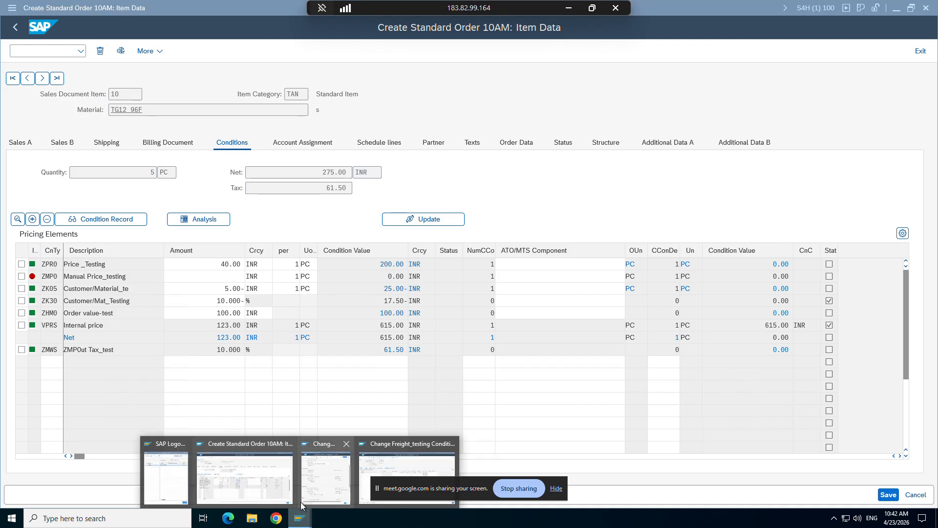
click(325, 484)
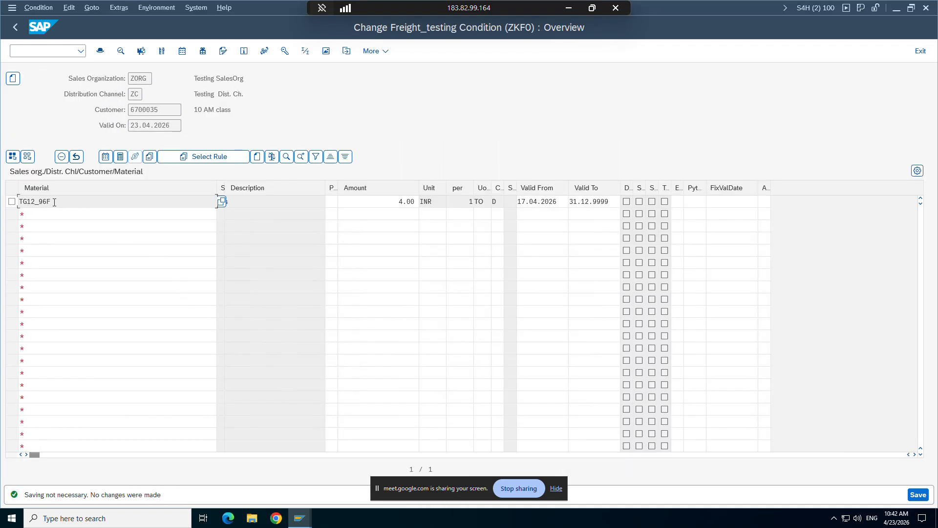
click(13, 202)
click(92, 7)
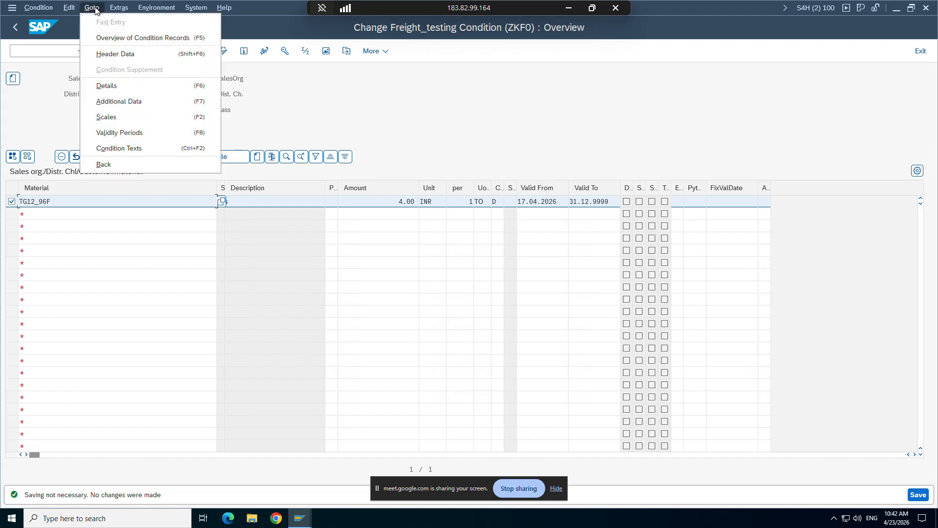
click(117, 101)
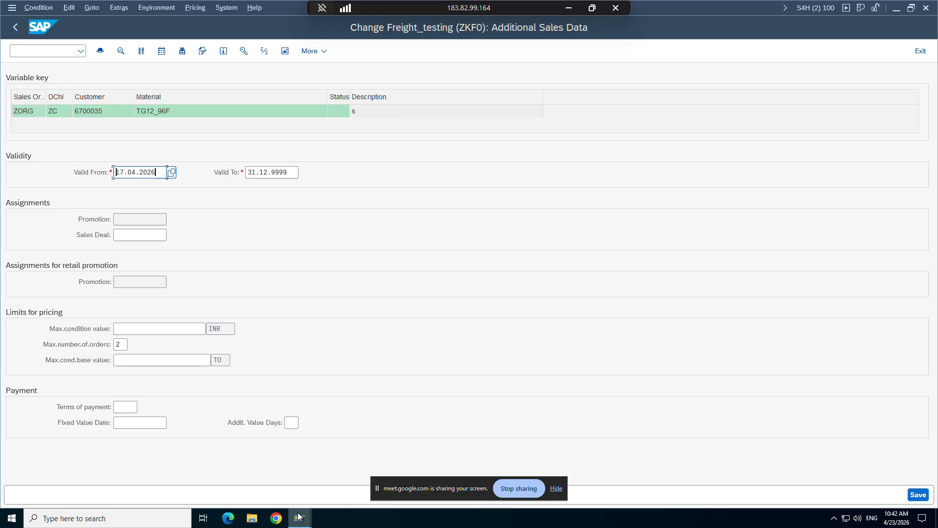
Compare the Condition Update setting of condition type ZKF0 with the record's limits for pricing, including maximum condition value and number of orders
mouse_move(299, 516)
click(310, 476)
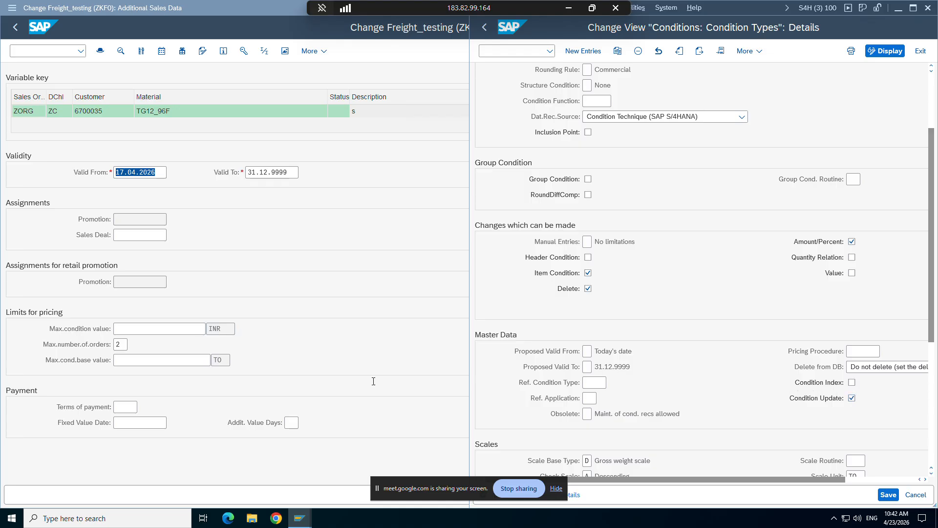
click(116, 345)
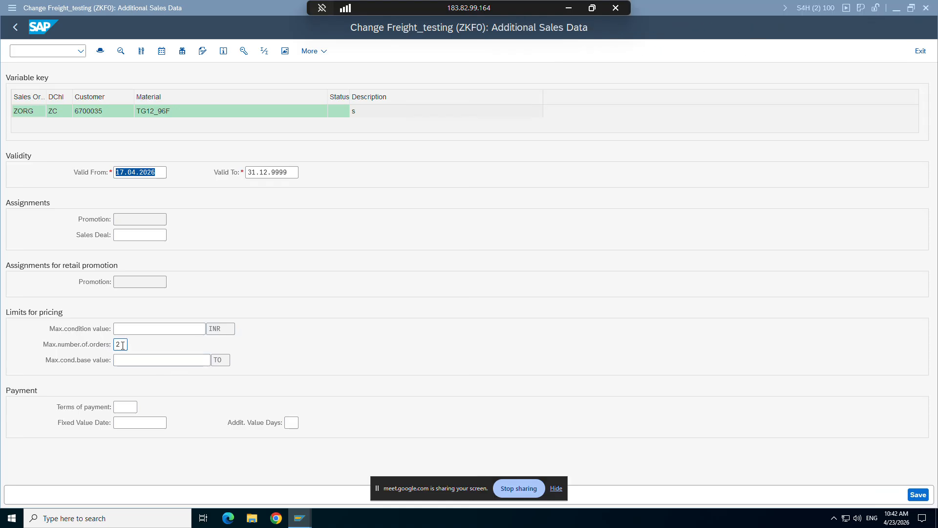
click(137, 327)
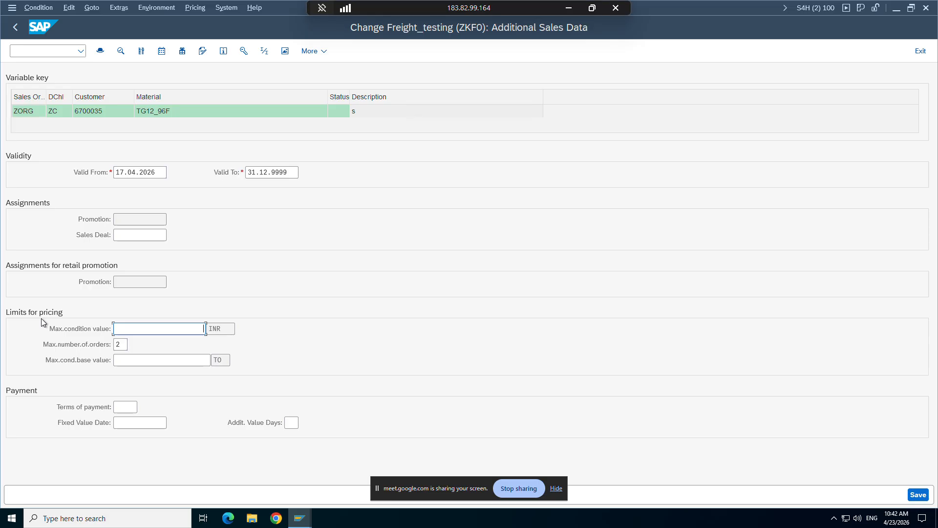
double_click(123, 343)
click(113, 344)
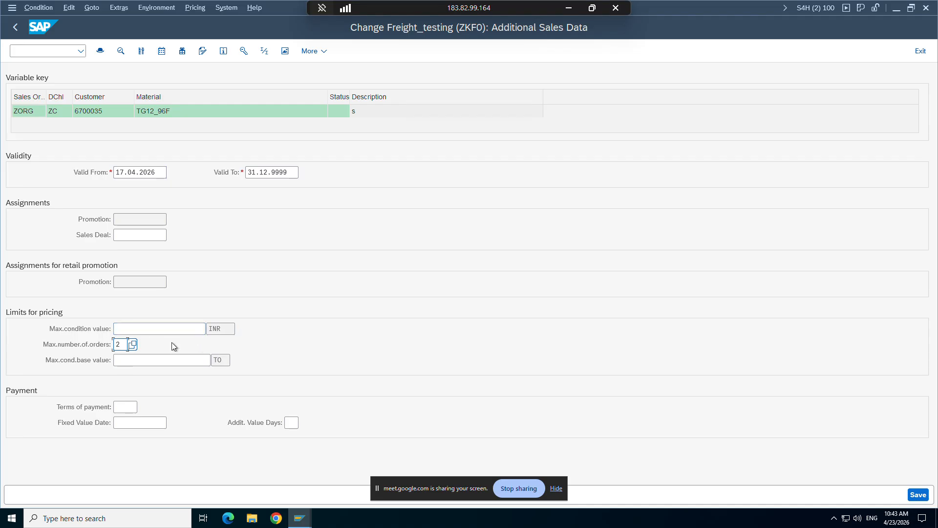
click(186, 328)
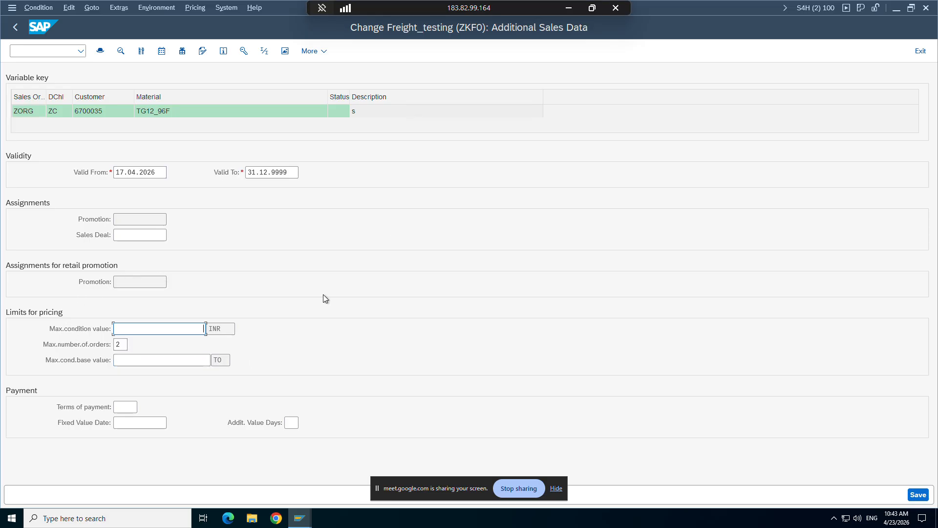
Switch to the SAP SD study material in Word and review the condition update steps and their example orders
click(567, 10)
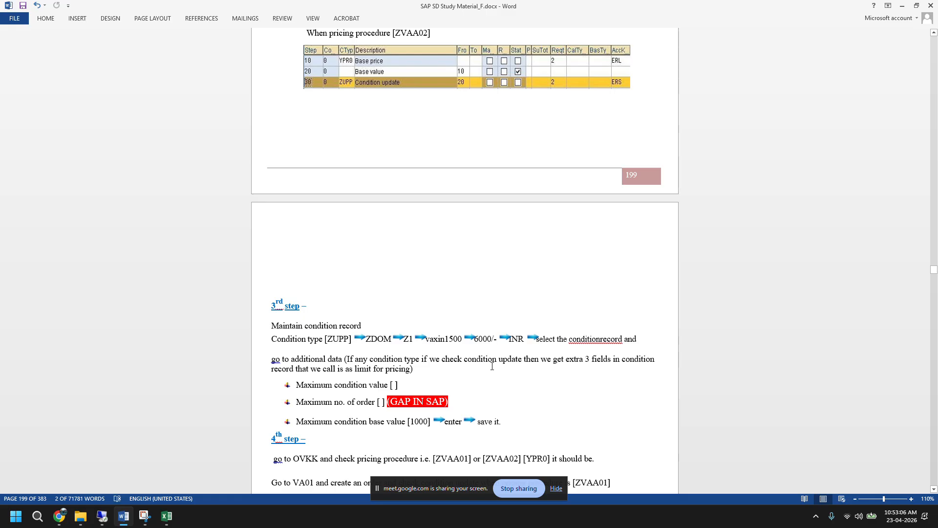
scroll(492, 371, down, 5)
scroll(492, 371, down, 9)
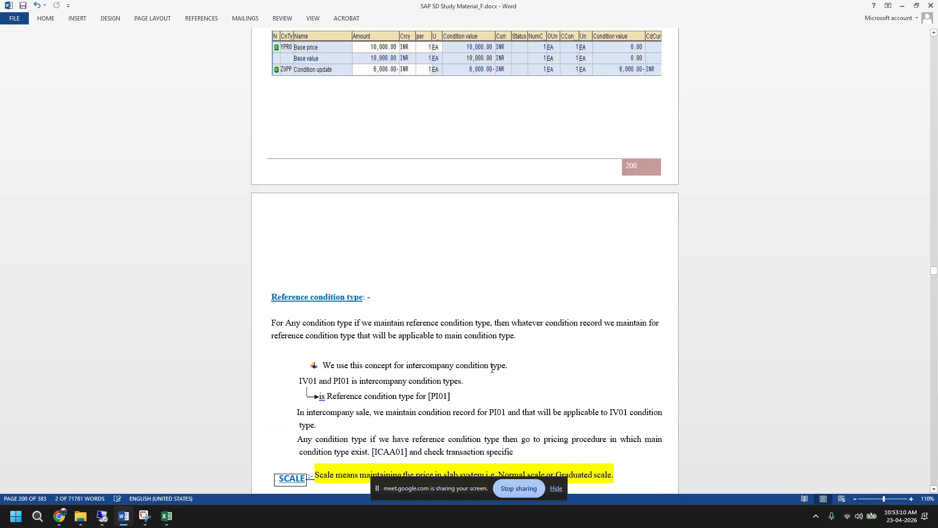
scroll(492, 369, up, 5)
scroll(492, 368, up, 2)
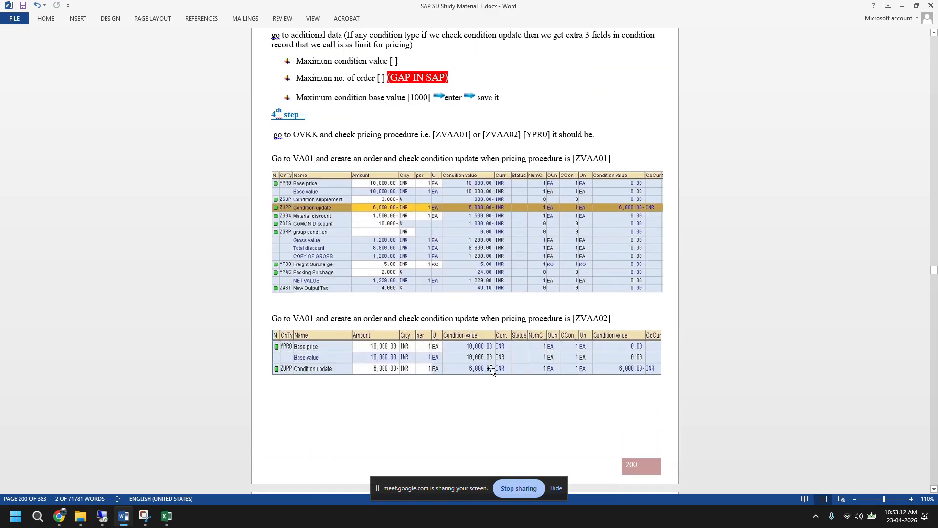
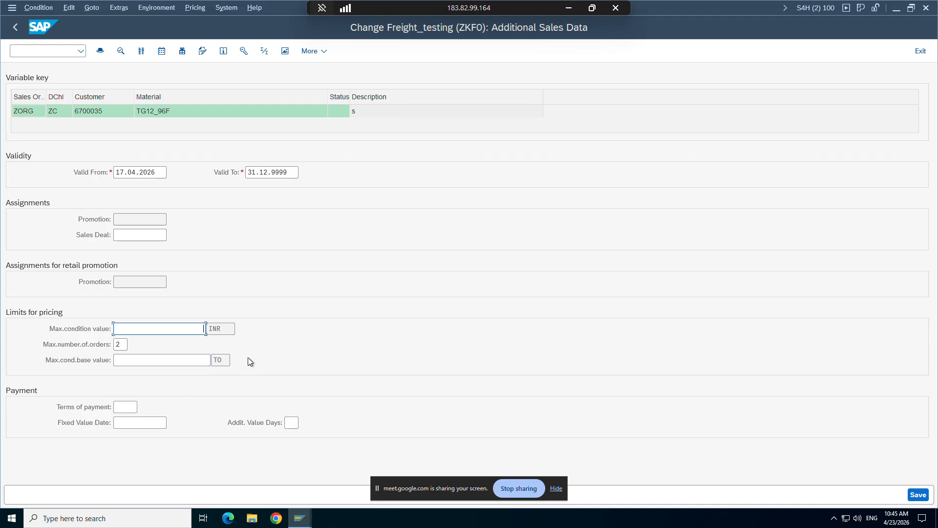
Return to the SAP session, clear the Condition Update option of condition type ZKF0 and save the change
click(300, 518)
click(316, 467)
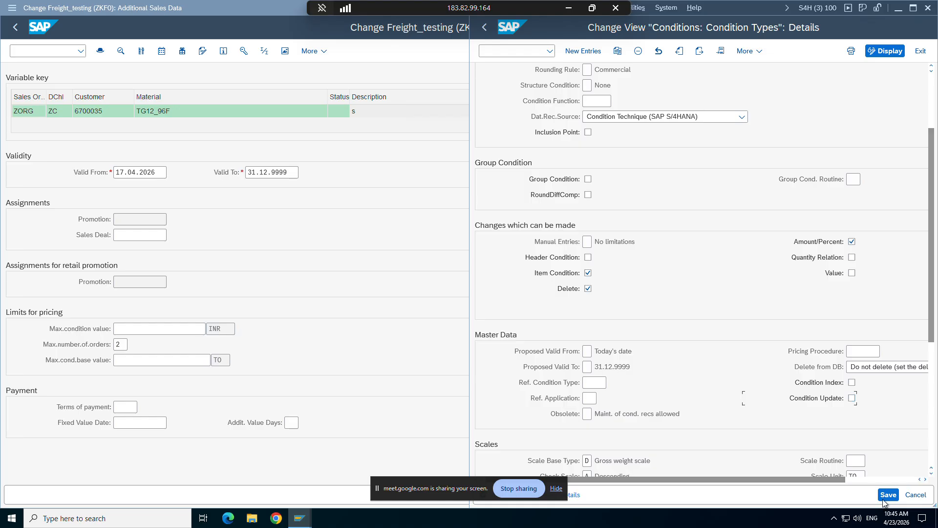
scroll(876, 477, up, 3)
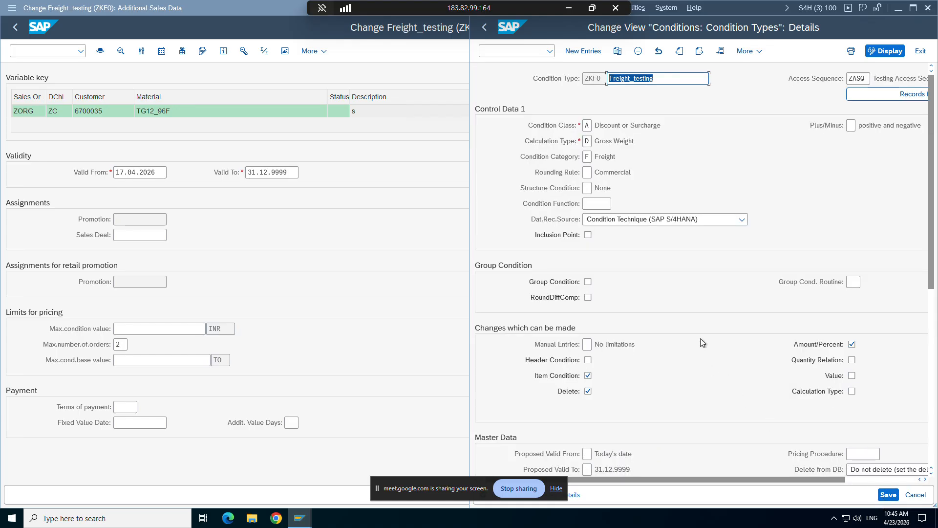
scroll(813, 403, down, 3)
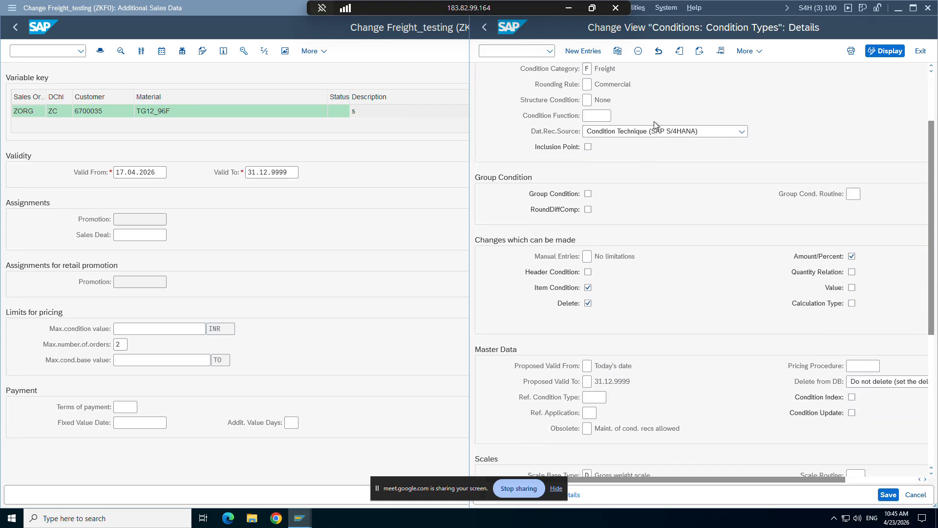
scroll(663, 135, up, 3)
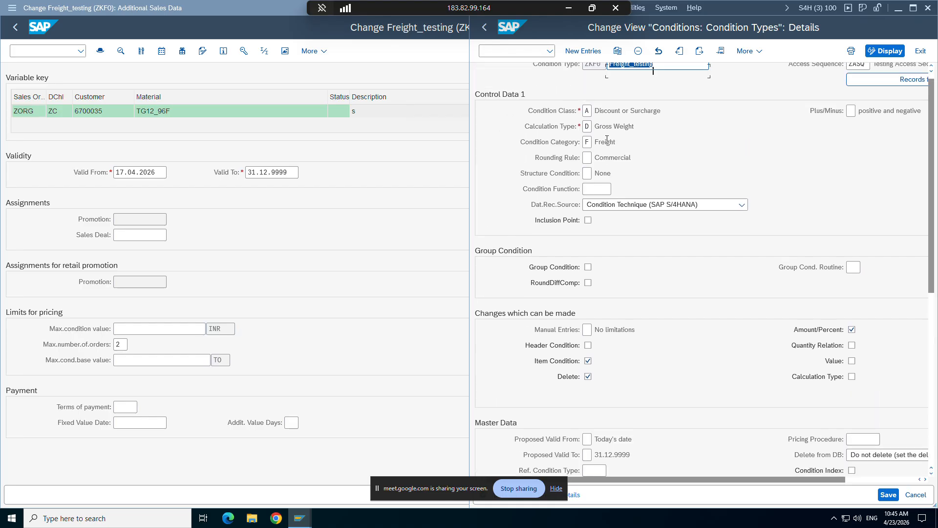
Start transaction VK11 for condition type ZKF0 with the key combination Sales org./Distr. Chl/Customer/Material
click(63, 57)
text(/nvk11)
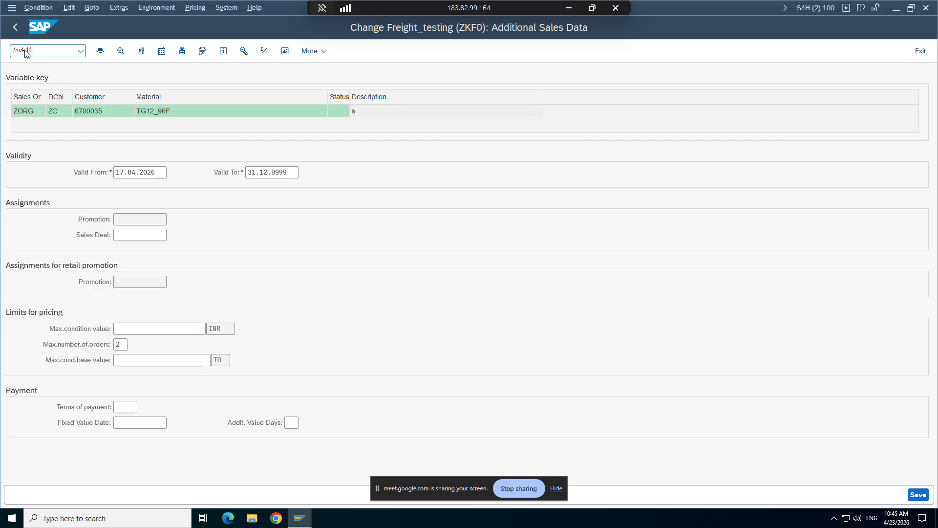
key(Return)
key(Return)
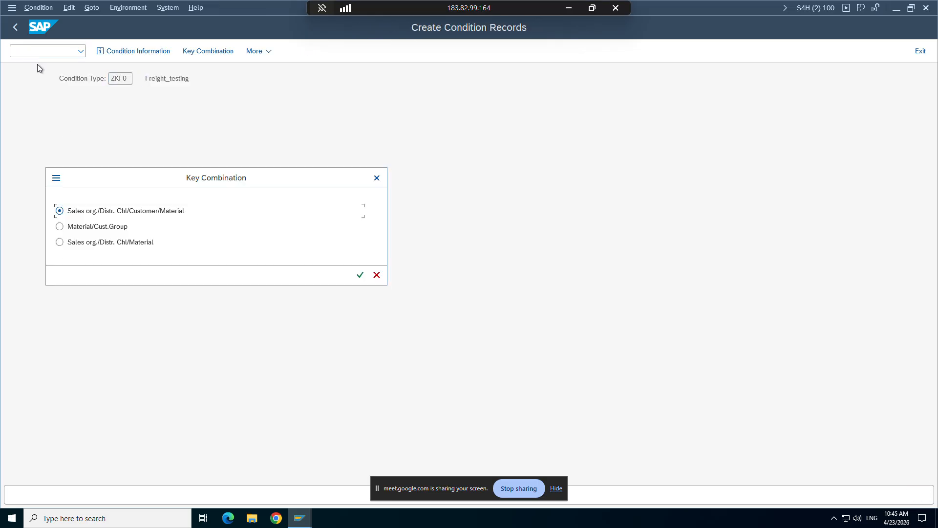
key(Return)
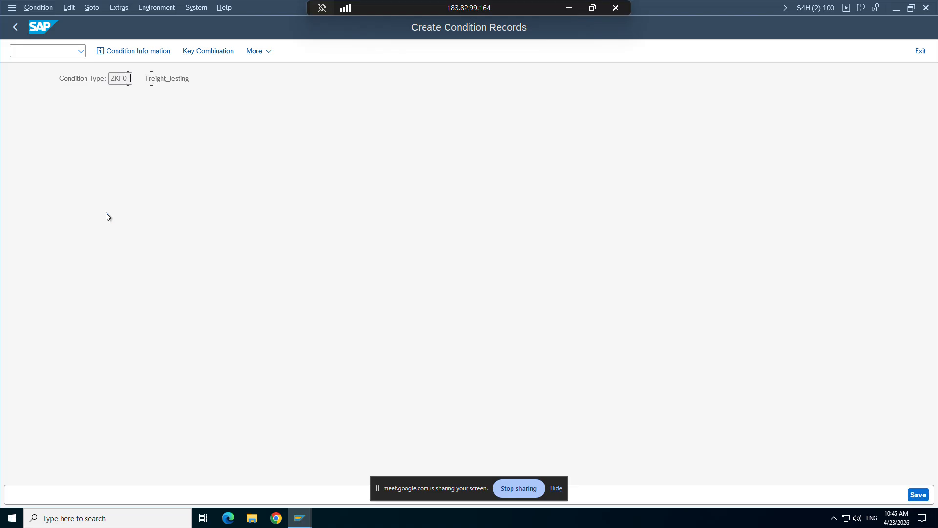
Enter sales organization ZORG and add a ZKF0 condition record for material TG12_96 with an amount of 2.00
click(118, 188)
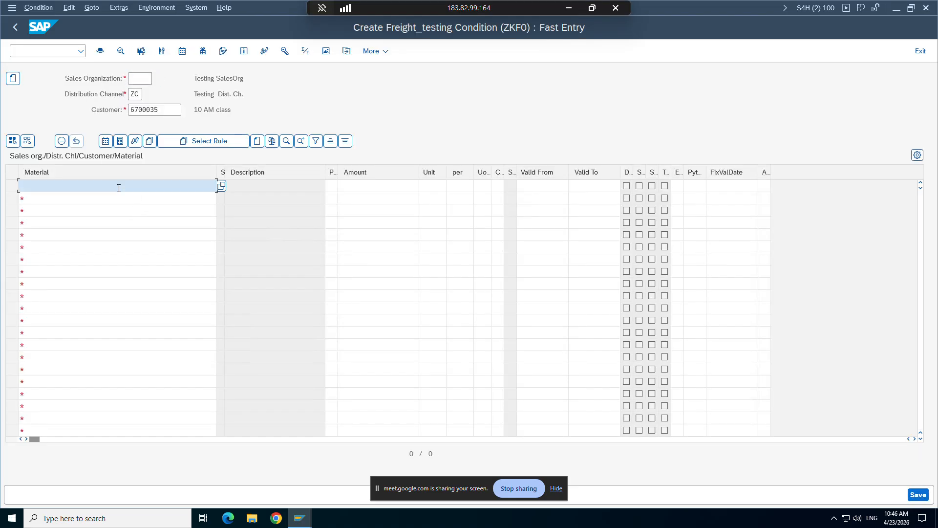
click(141, 79)
text(zor)
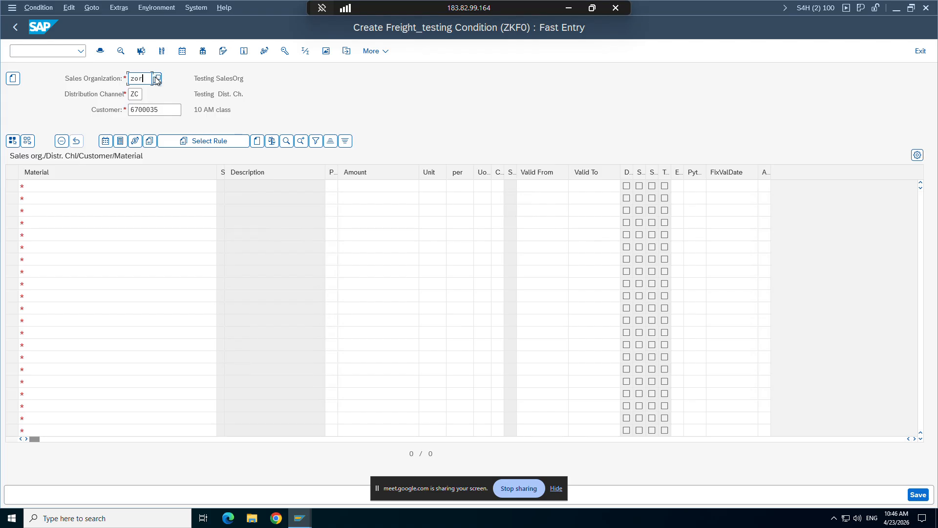
text(g)
click(75, 189)
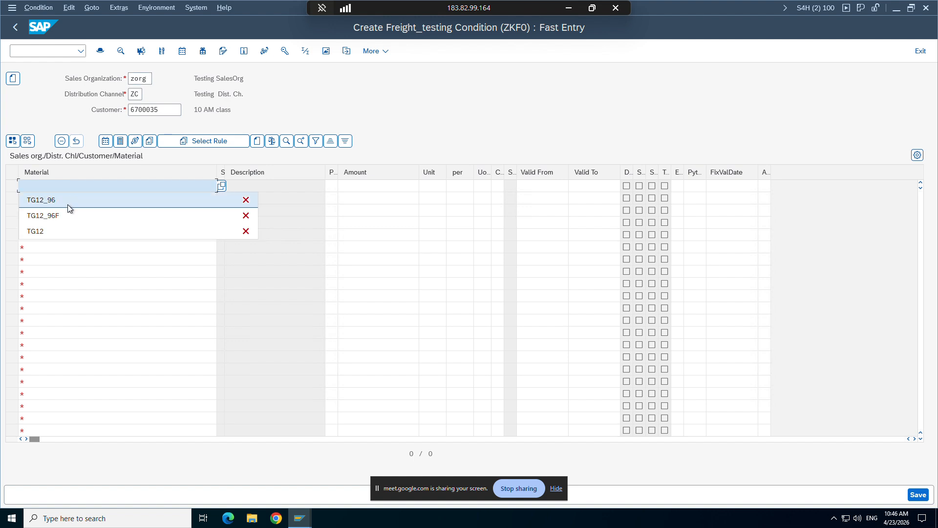
click(67, 205)
click(365, 186)
text(2)
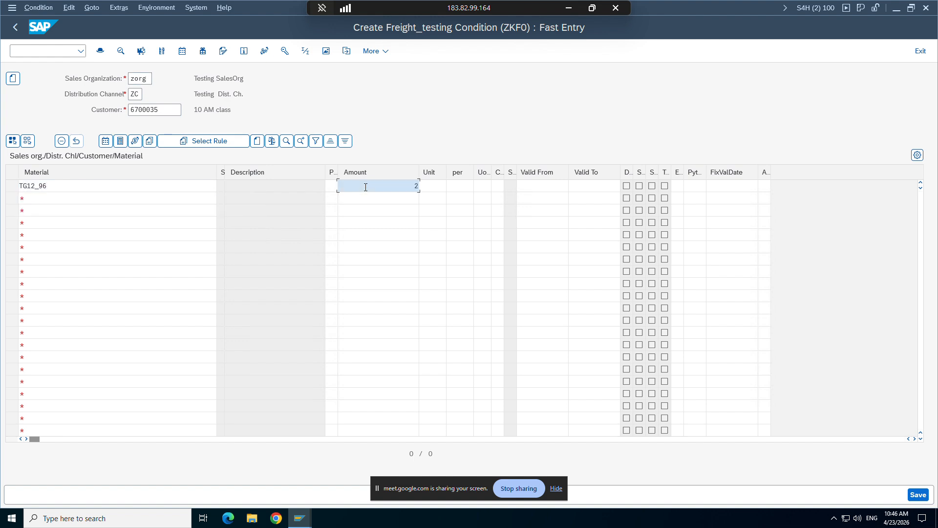
text(.00)
key(Return)
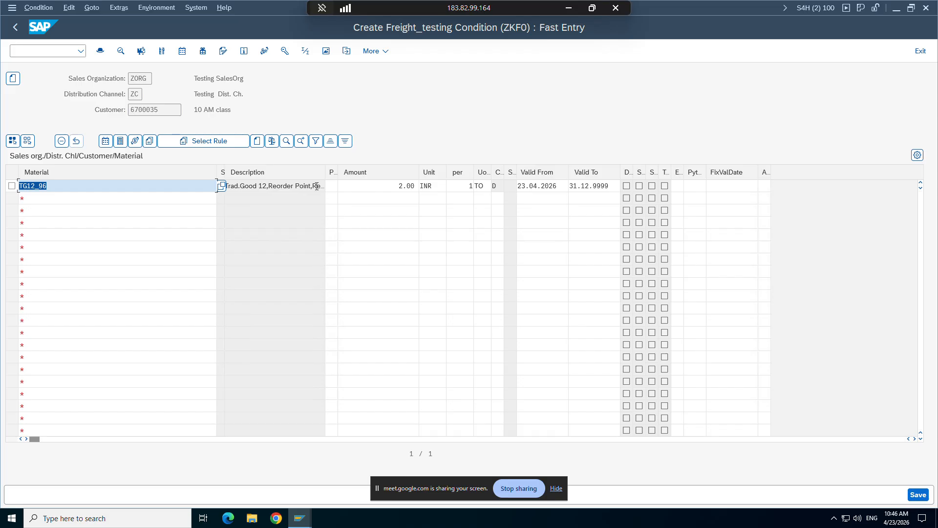
Select the ZKF0 condition record for material TG12_96 and display its additional sales data
click(11, 186)
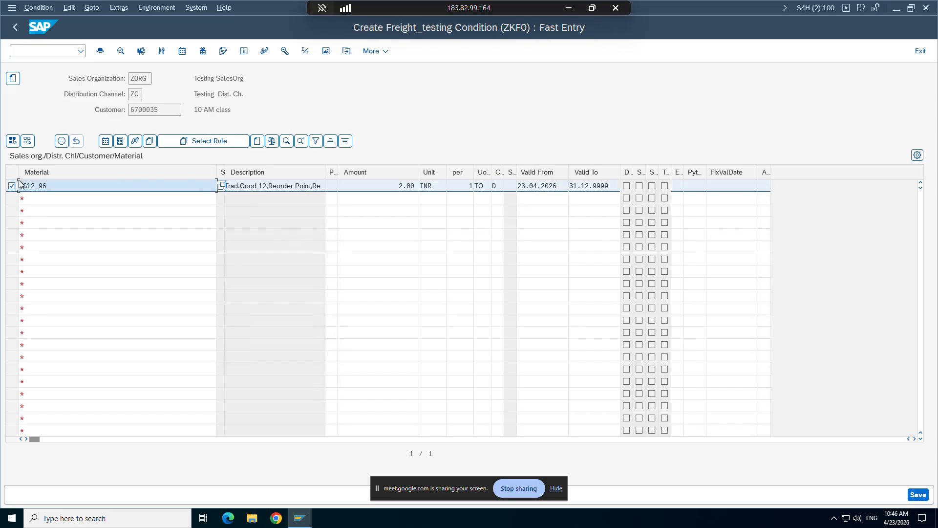
click(92, 7)
click(104, 110)
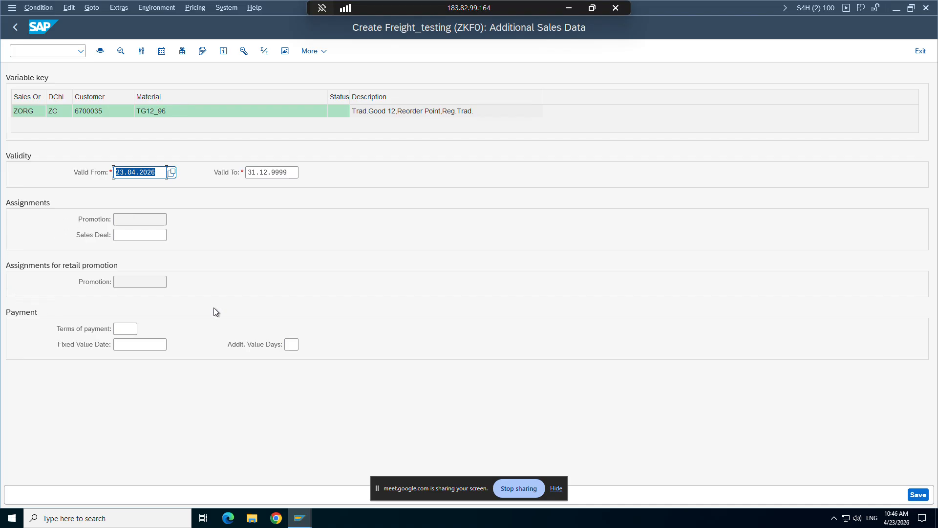
Switch to the condition type session, select the Condition Update option for ZKF0 and save the change
click(299, 518)
click(323, 469)
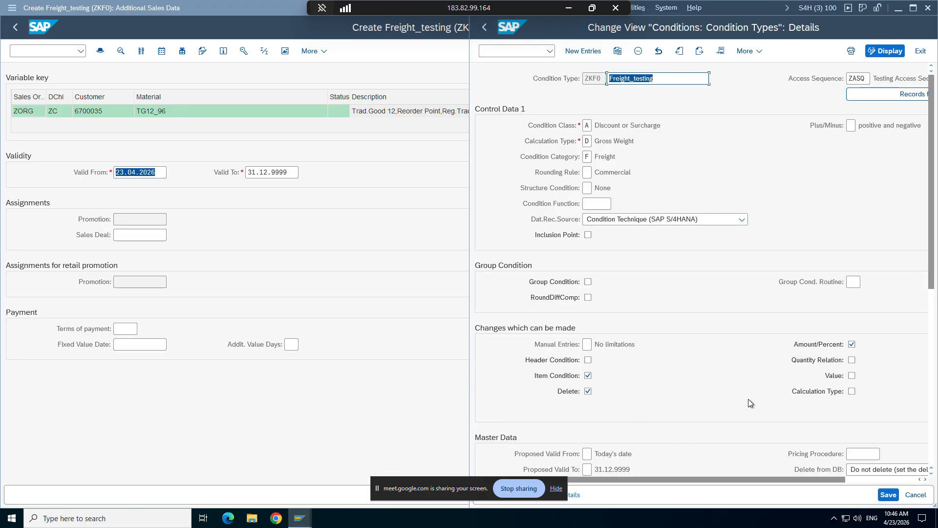
scroll(855, 376, down, 5)
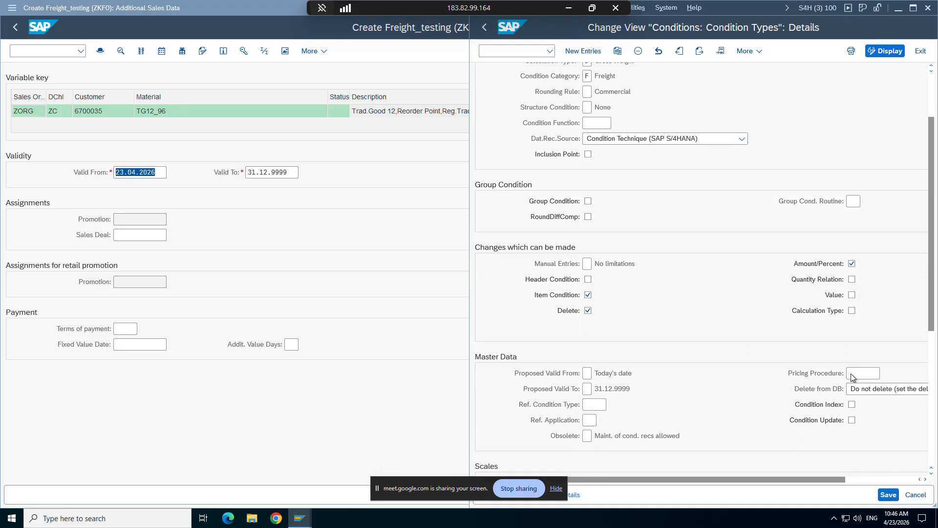
click(851, 413)
click(886, 501)
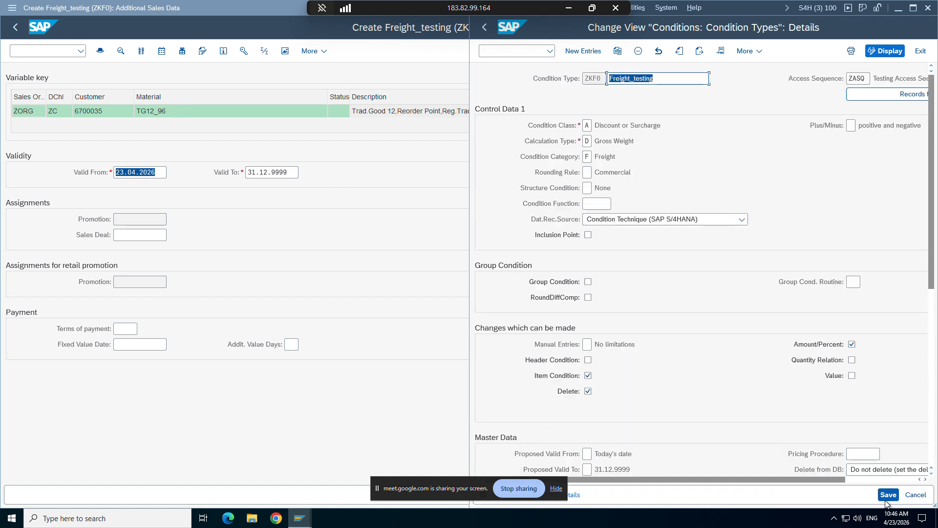
Restart transaction VK11 for condition type ZKF0 with the key combination Sales org./Distr. Chl/Customer/Material
click(62, 57)
click(48, 49)
text(/nvk11)
key(Return)
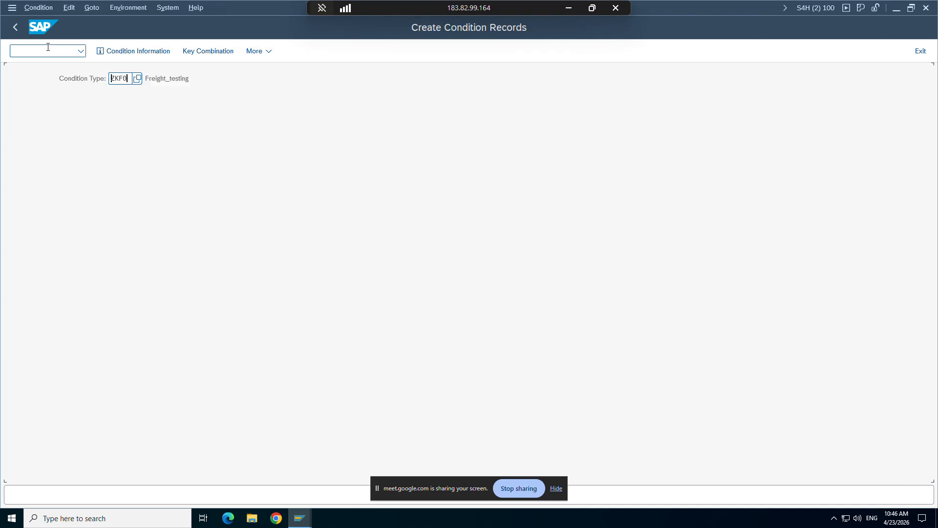
key(Return)
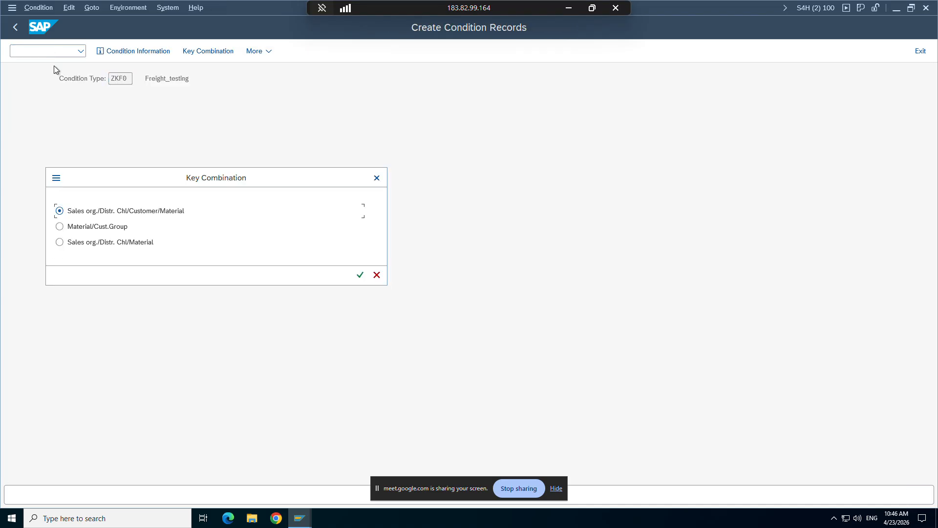
double_click(121, 211)
Add a ZKF0 condition record for material TG12_96 with an amount of 2 and open its additional sales data
click(91, 185)
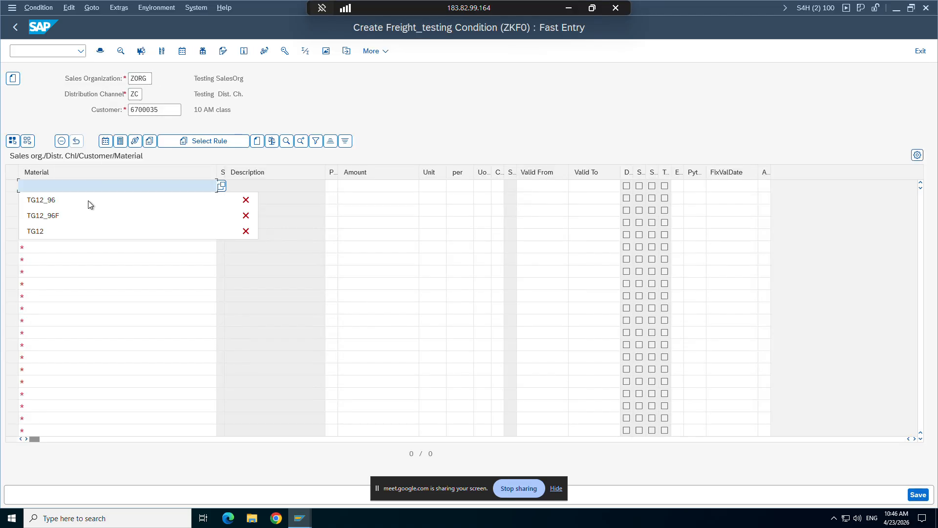
click(92, 199)
click(369, 187)
text(2)
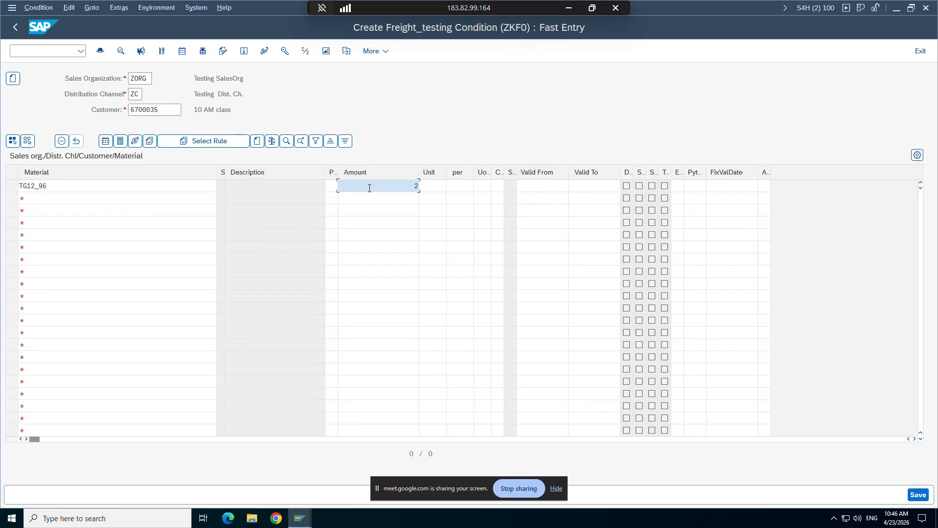
key(Return)
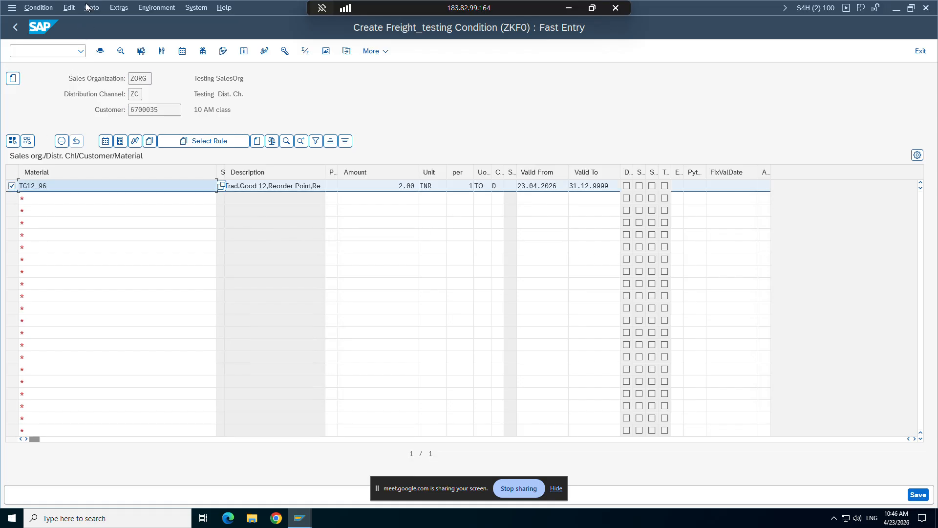
click(91, 8)
click(114, 113)
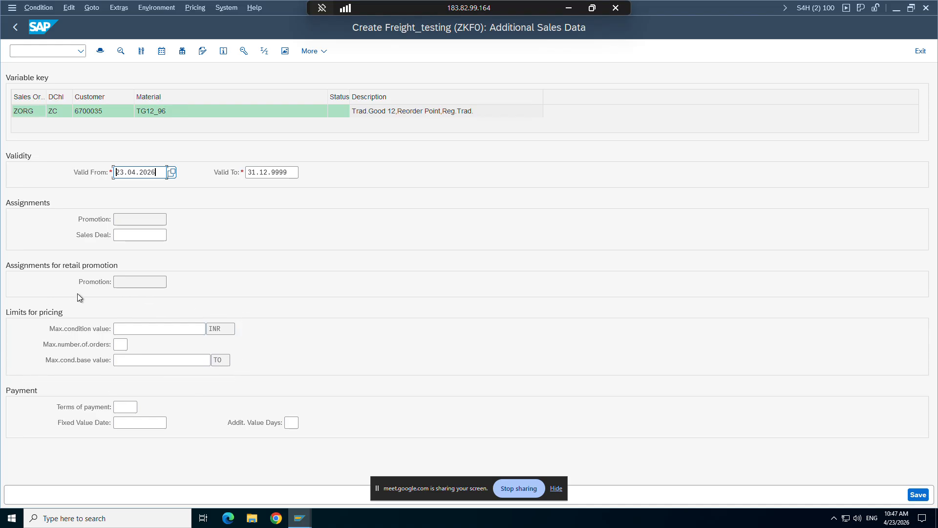
Check the condition update definition in the Word material, and view the Condition Update setting of ZKF0 in SAP
click(569, 14)
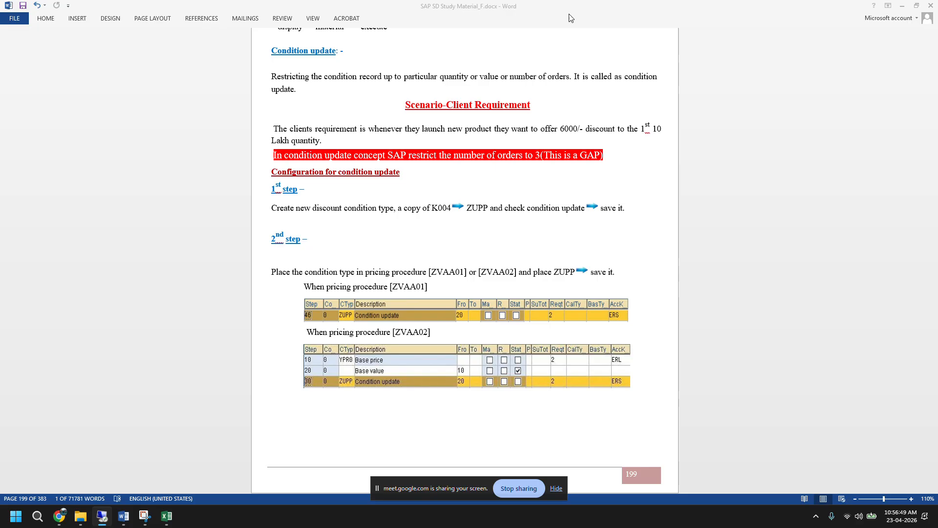
click(102, 518)
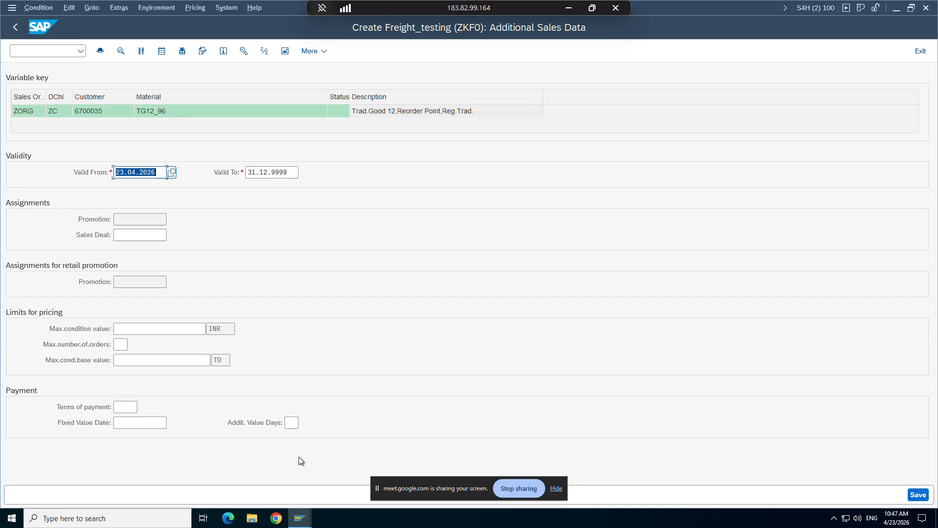
mouse_move(299, 517)
click(323, 471)
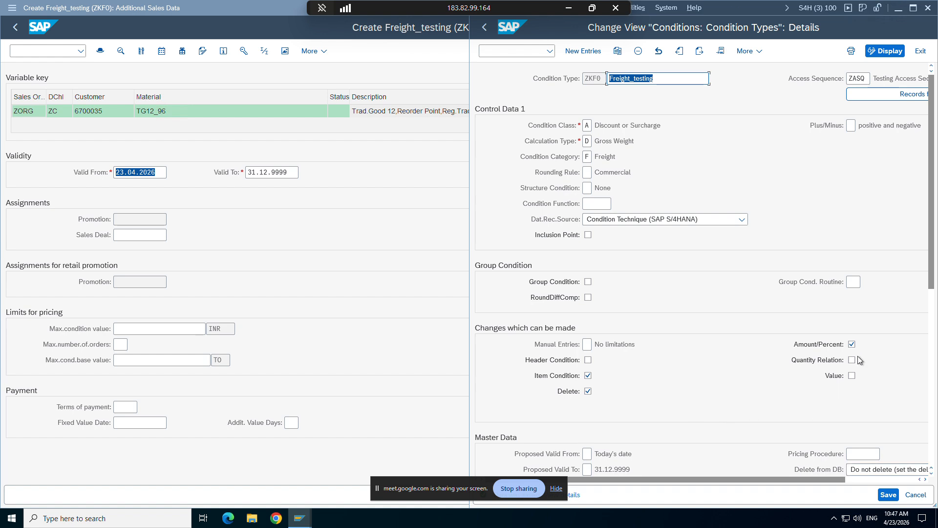
scroll(855, 382, down, 3)
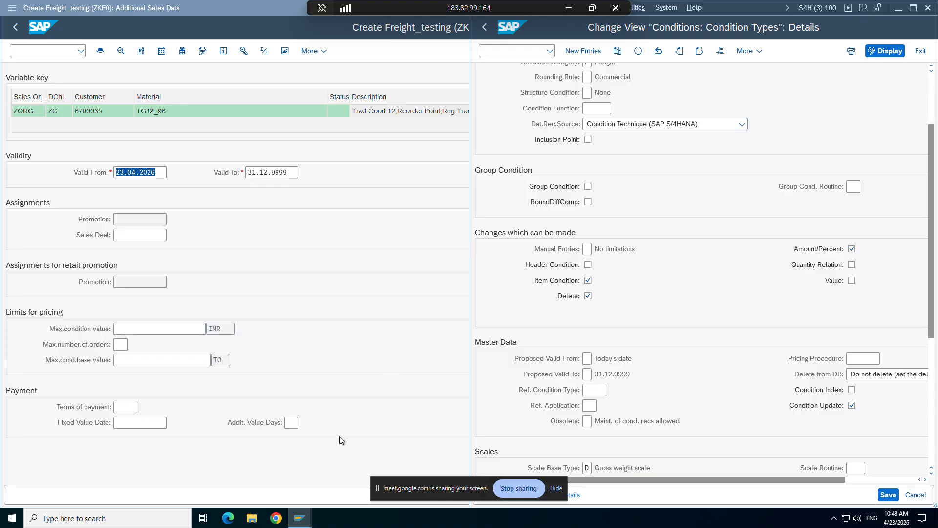
Switch to the SAP SD study material in Word and review the condition update steps, reference condition type and scale sections
click(567, 9)
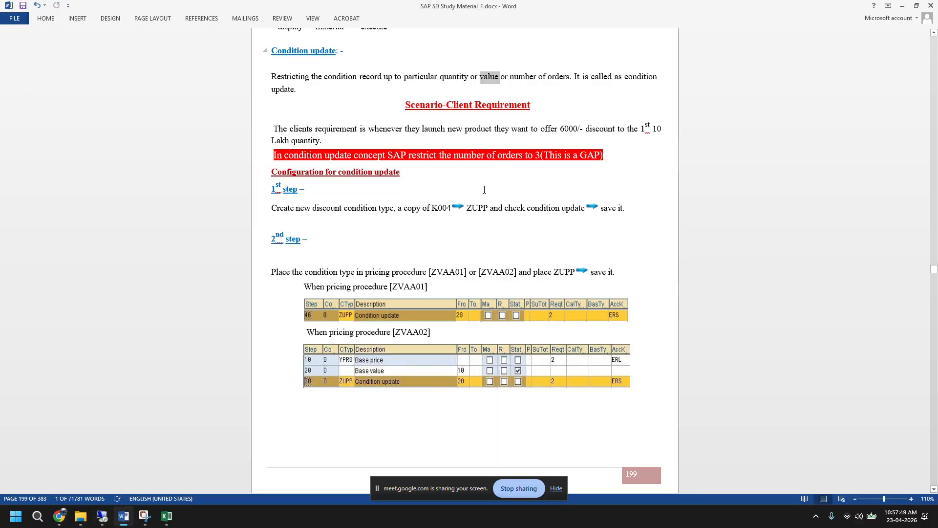
scroll(395, 330, down, 1)
scroll(395, 330, down, 8)
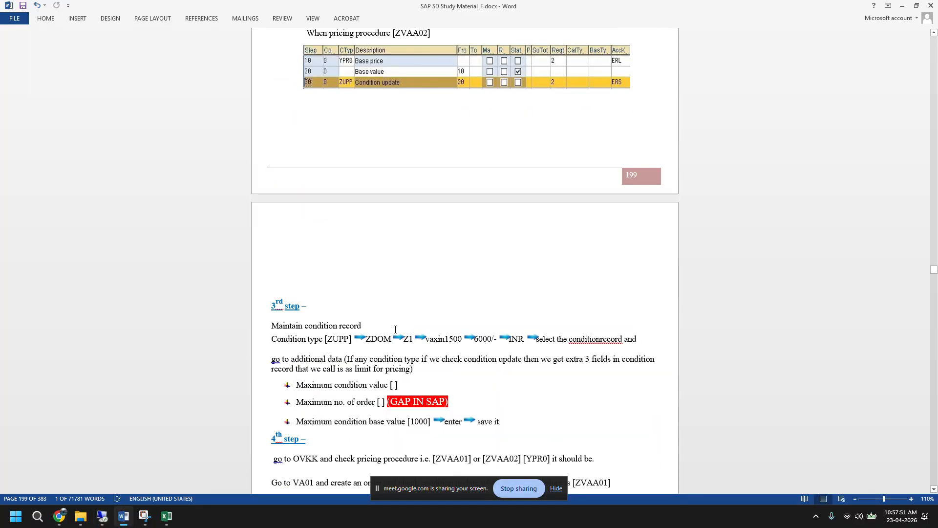
scroll(396, 330, down, 7)
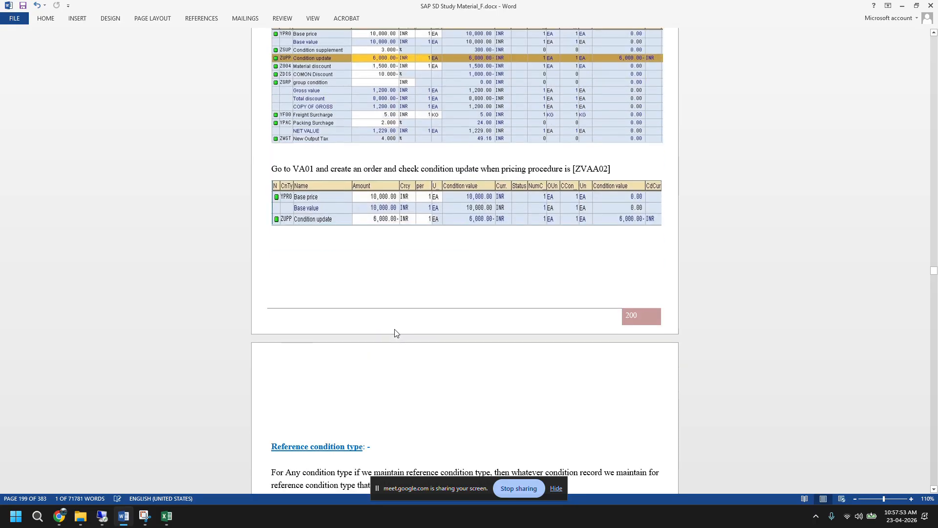
scroll(395, 333, down, 5)
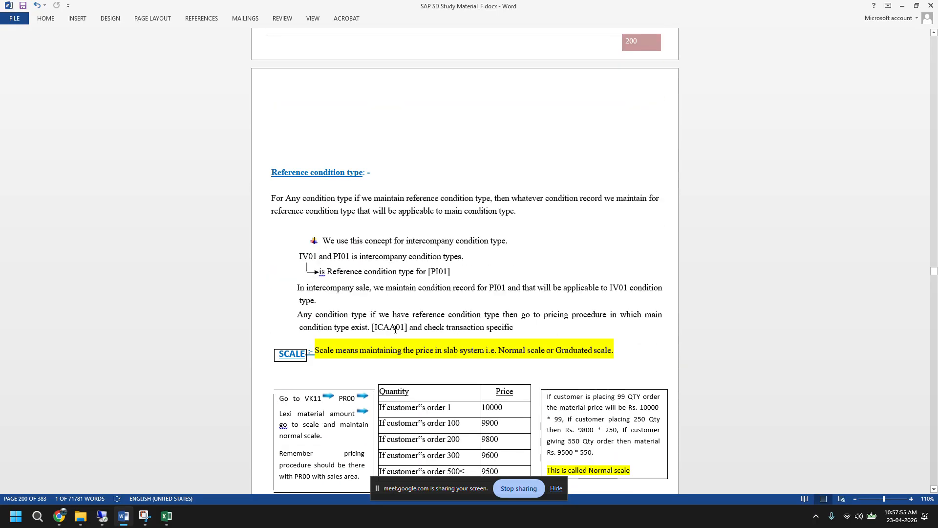
scroll(395, 330, down, 3)
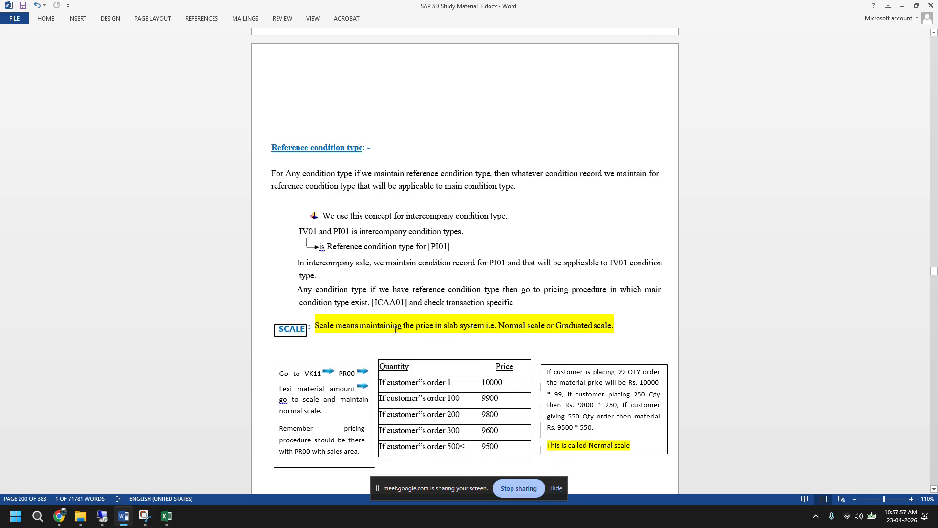
scroll(395, 328, down, 1)
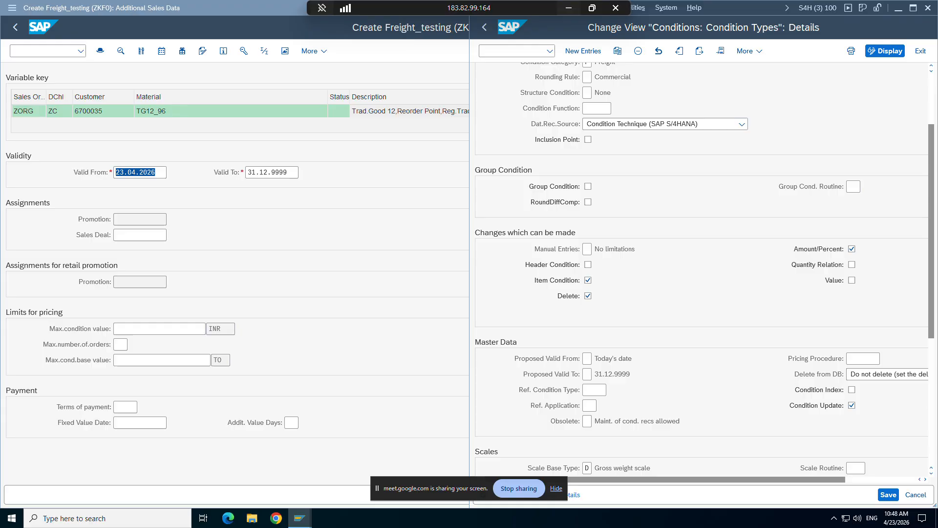
Return to the SAP session, examine the Scales settings of ZKF0 and display the available Check Scale values without changing the field
click(101, 515)
scroll(630, 326, down, 3)
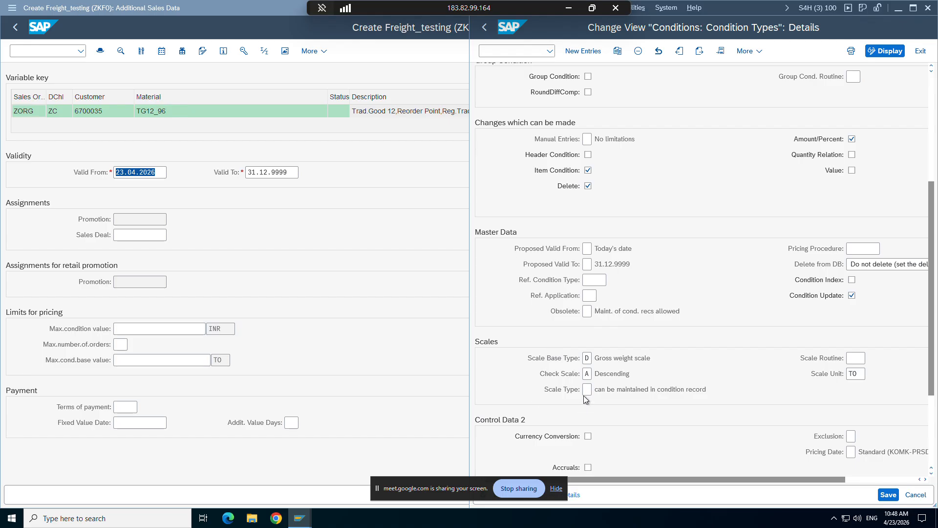
scroll(572, 397, down, 1)
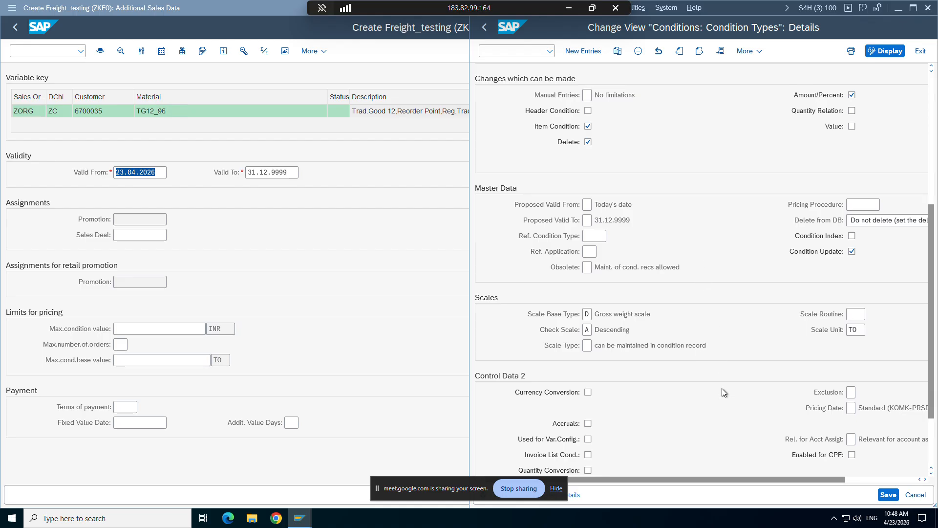
click(596, 331)
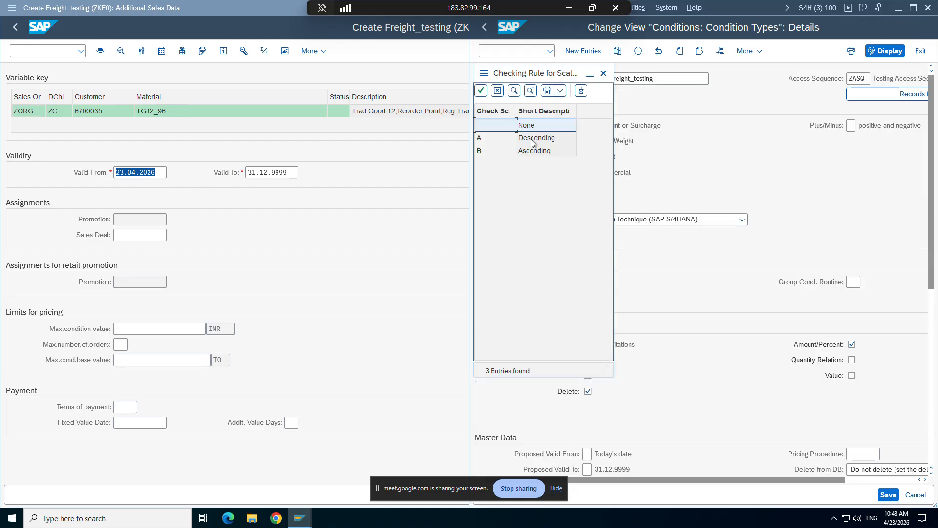
click(497, 91)
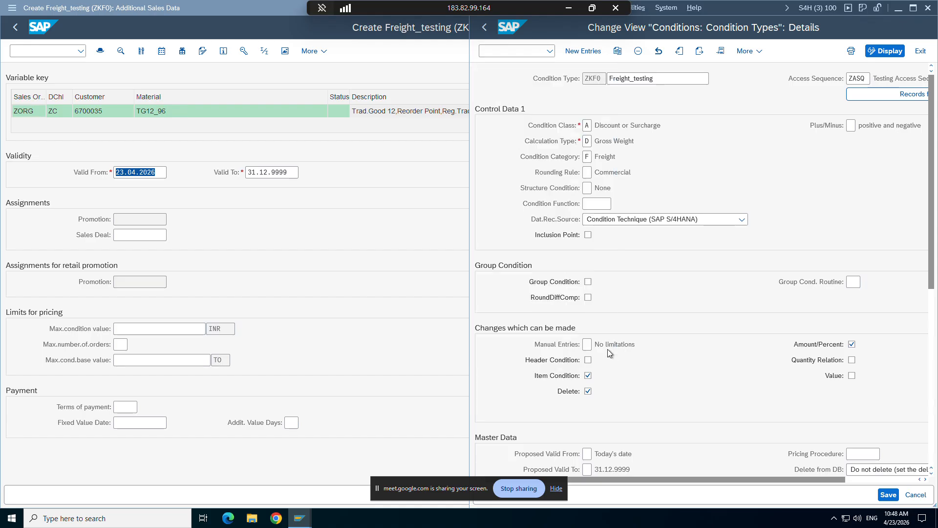
scroll(608, 343, down, 3)
scroll(620, 334, down, 2)
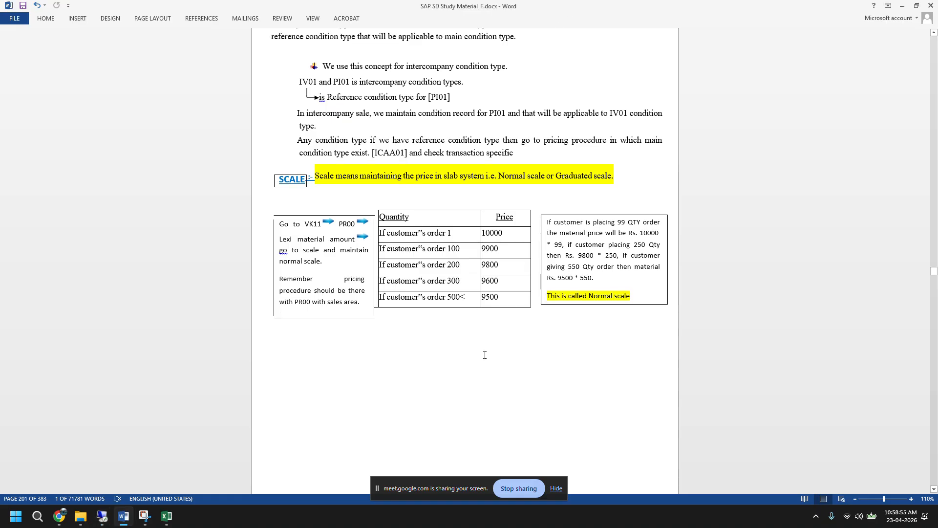
Review the normal and graduated scale, exclusion and exclusion group sections of the study material in Word
scroll(484, 355, down, 10)
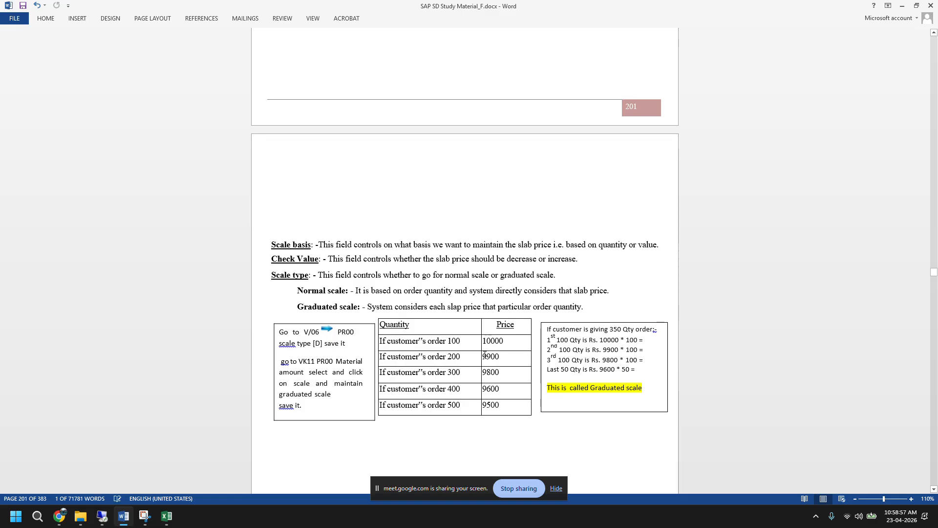
scroll(484, 354, down, 15)
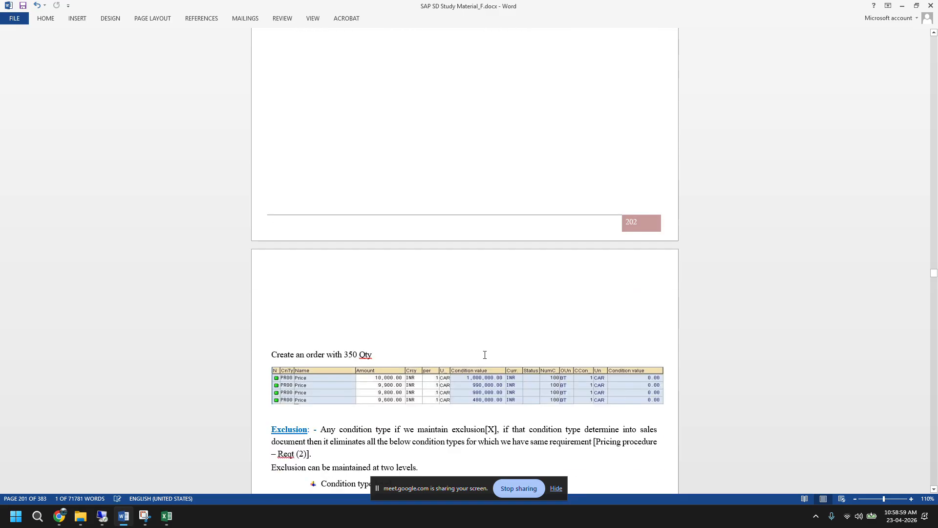
scroll(485, 355, down, 15)
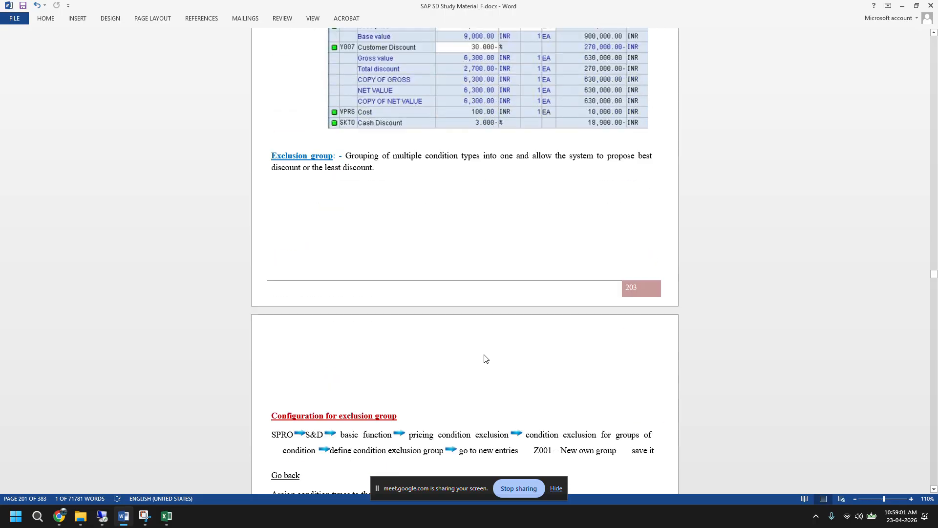
scroll(487, 358, down, 15)
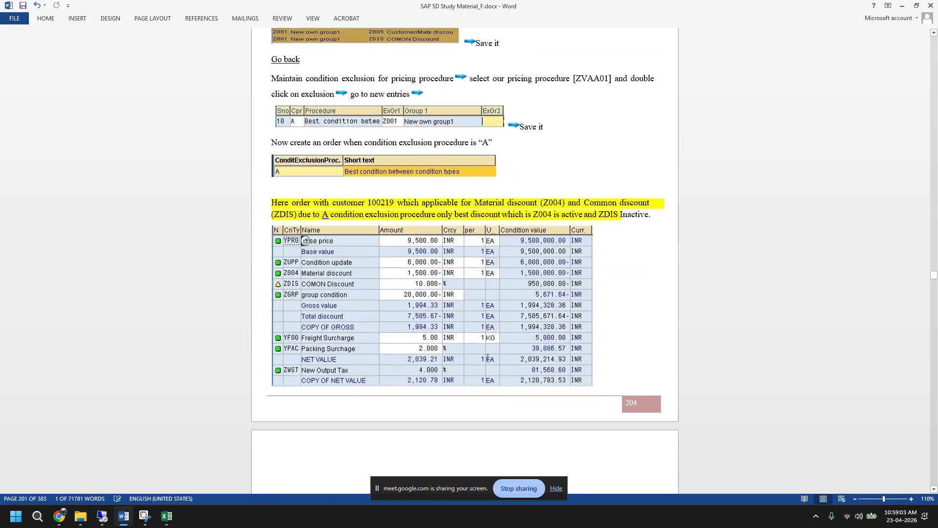
scroll(487, 357, down, 9)
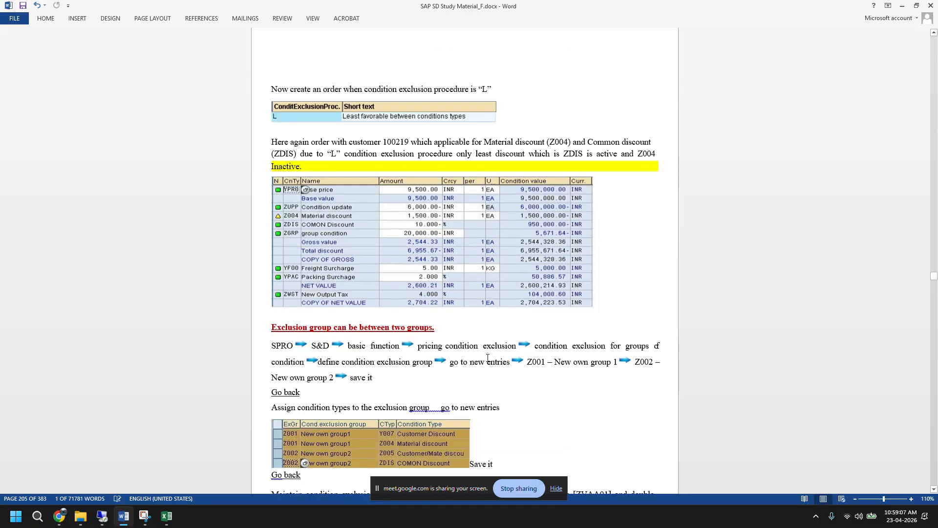
Display the available Exclusion indicator values for ZKF0 in SAP, and return to the exclusion group notes in Word
click(102, 516)
scroll(742, 392, down, 3)
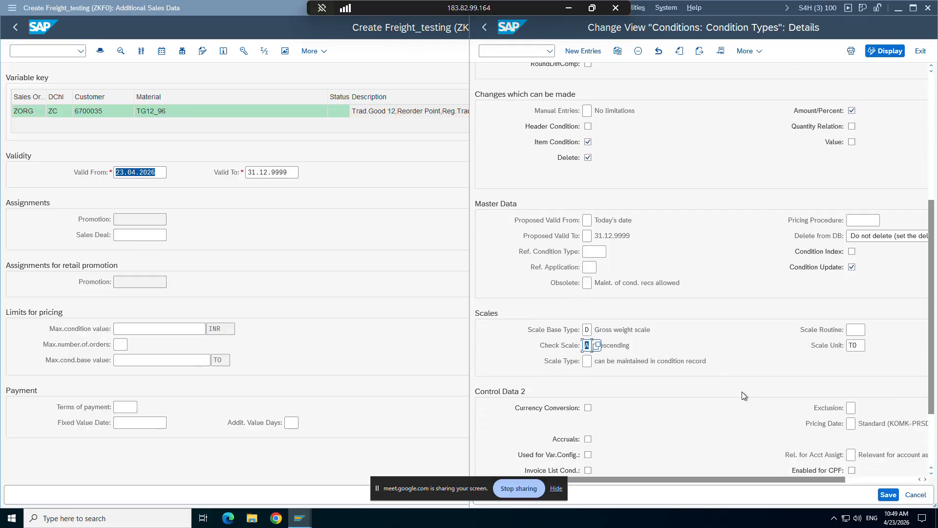
click(850, 385)
click(860, 386)
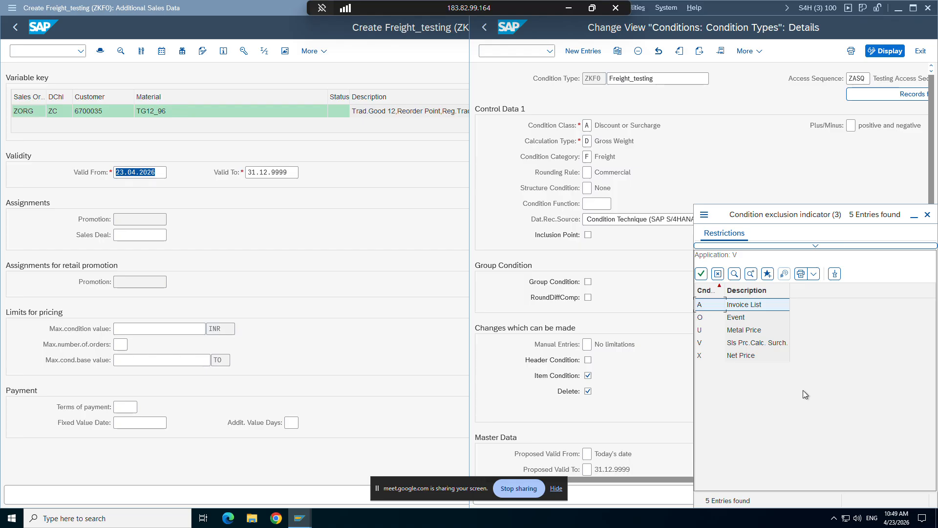
click(927, 214)
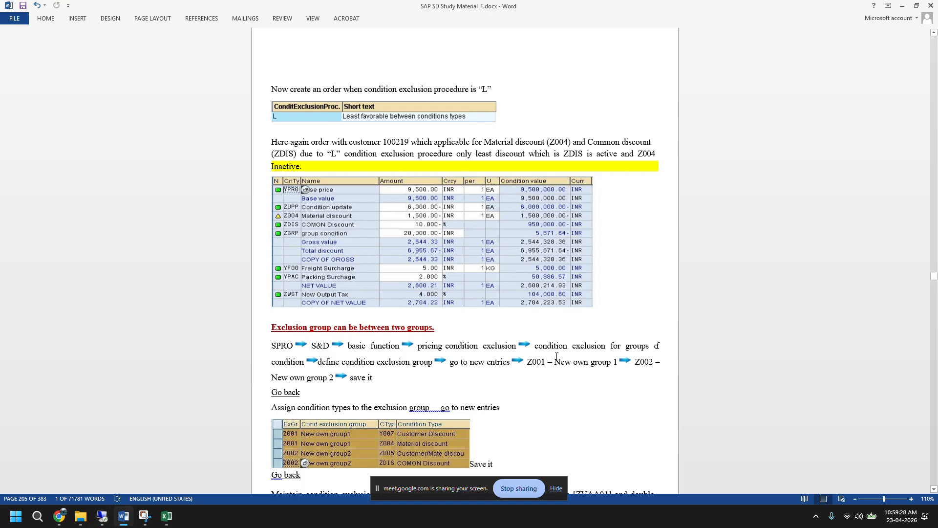
scroll(556, 357, down, 3)
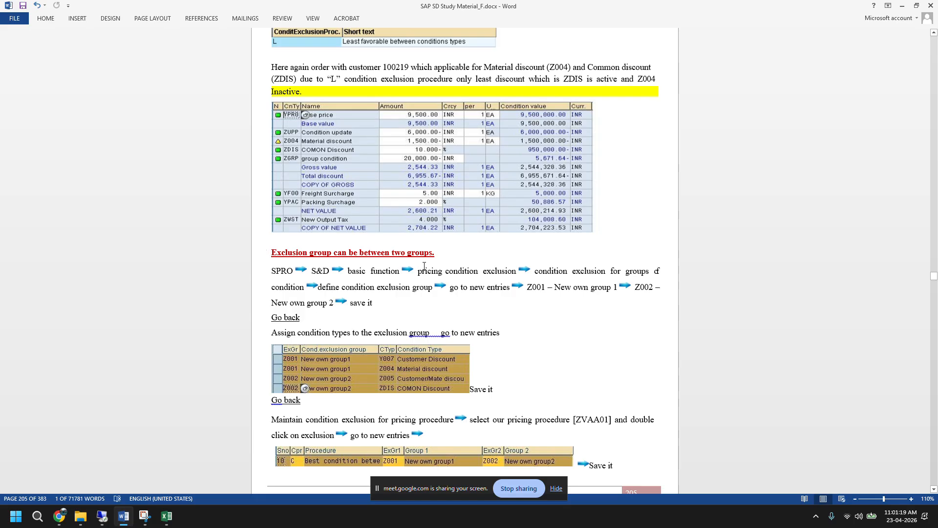
Review the study material on exclusion between two groups, including the "C" and "F" order examples, through to the 16 fields of pricing procedure
scroll(443, 320, down, 1)
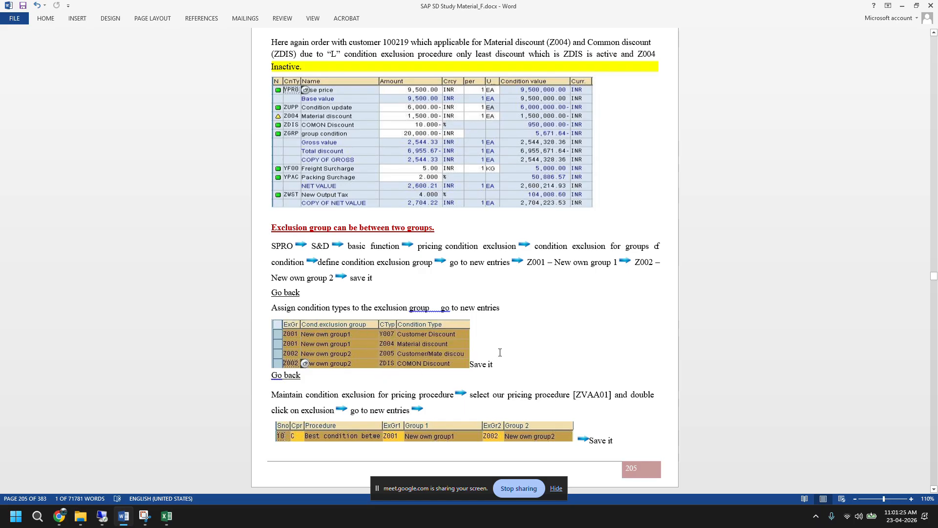
scroll(500, 351, down, 4)
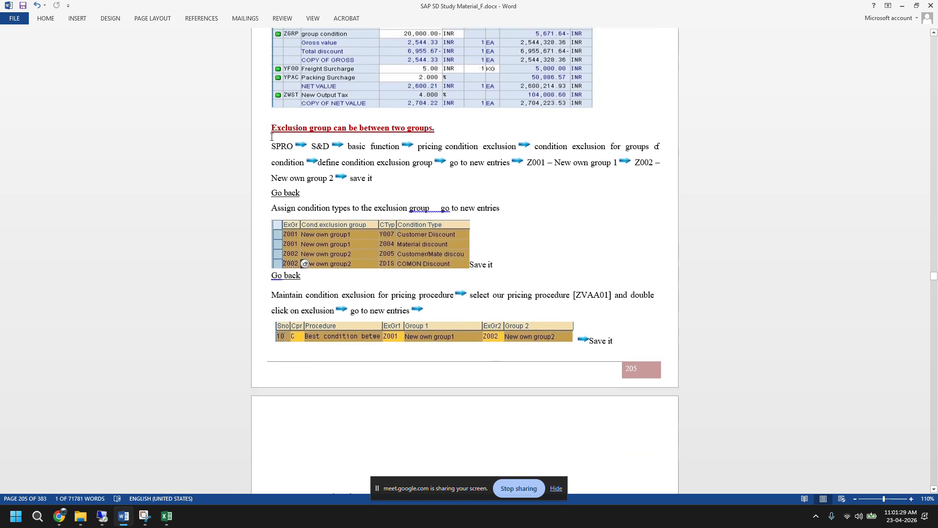
scroll(544, 272, down, 9)
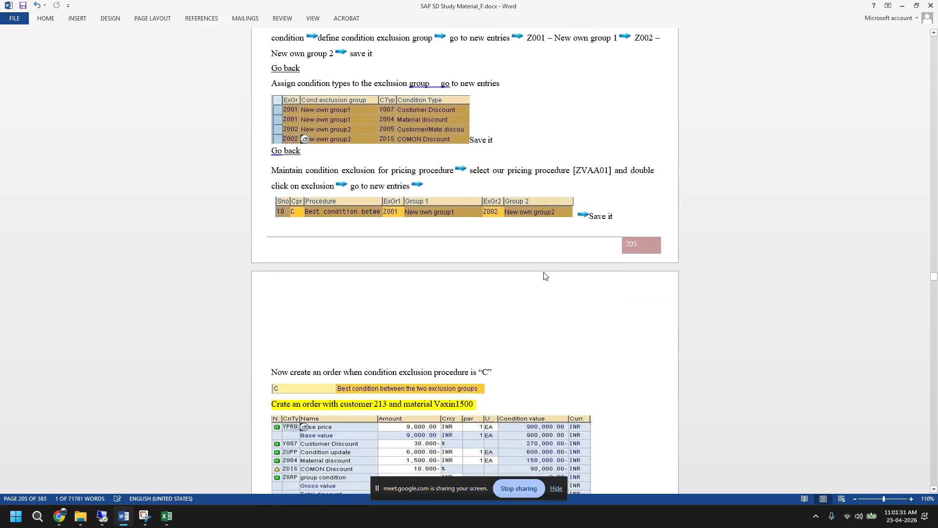
scroll(544, 272, down, 7)
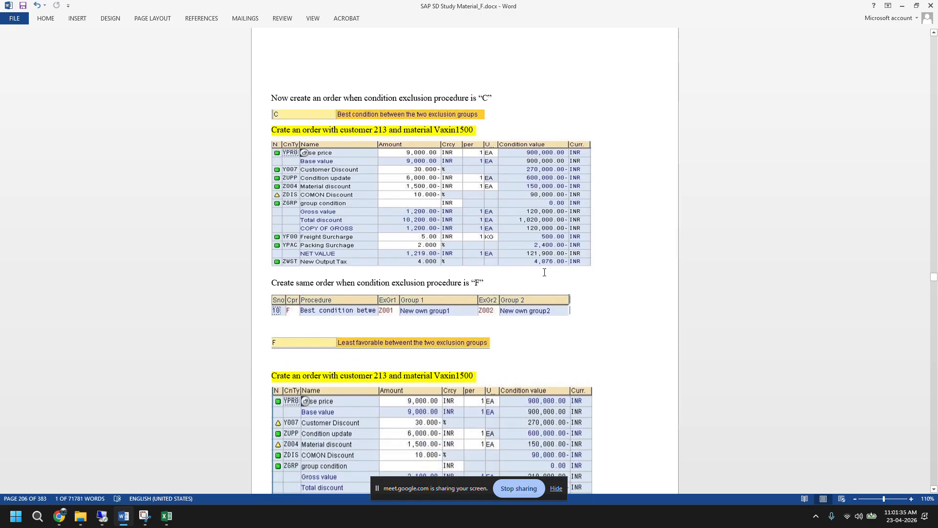
scroll(544, 272, down, 20)
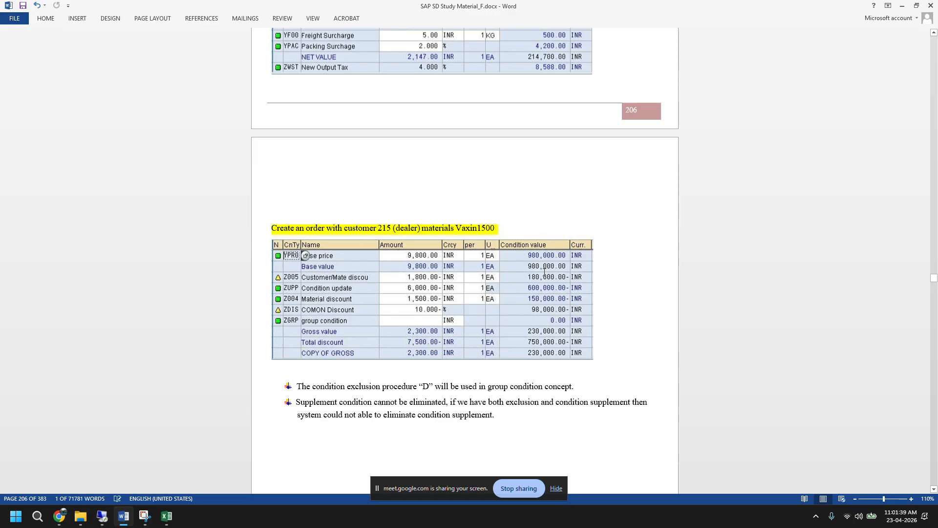
scroll(544, 272, down, 4)
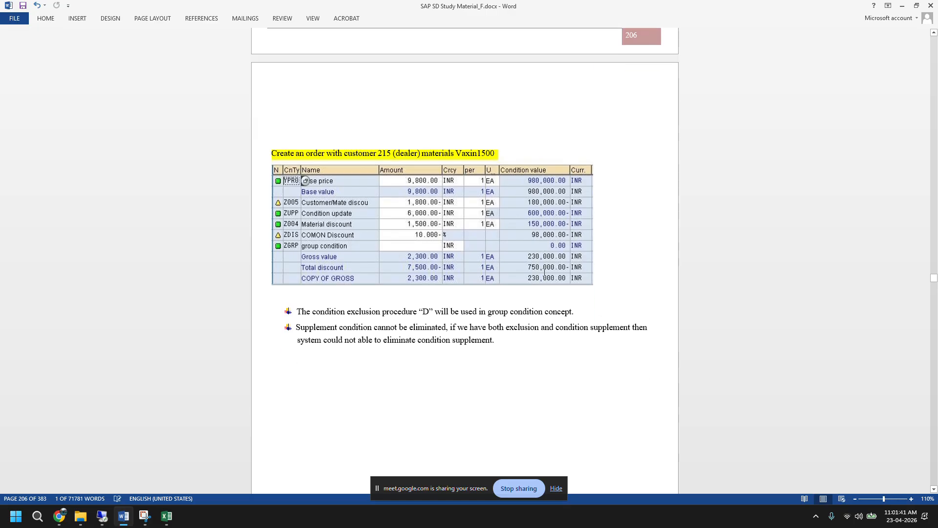
scroll(544, 272, down, 16)
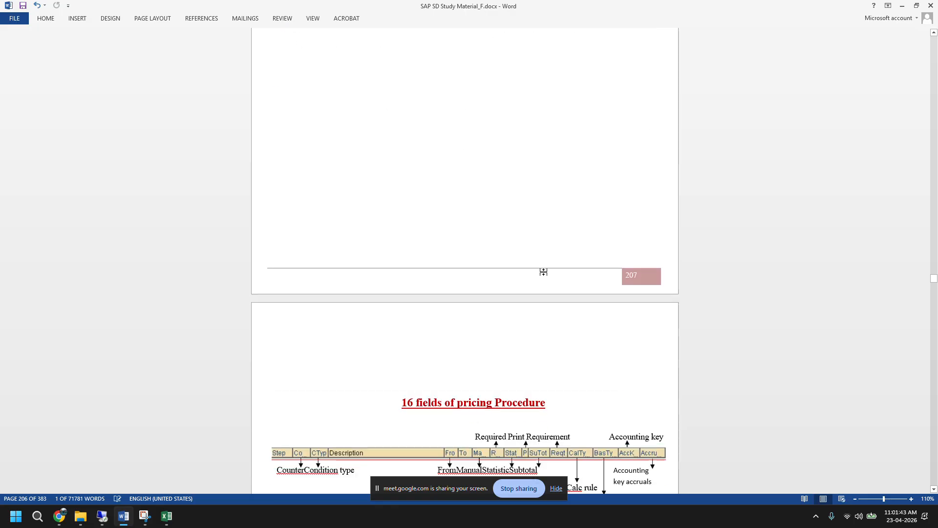
scroll(544, 272, down, 5)
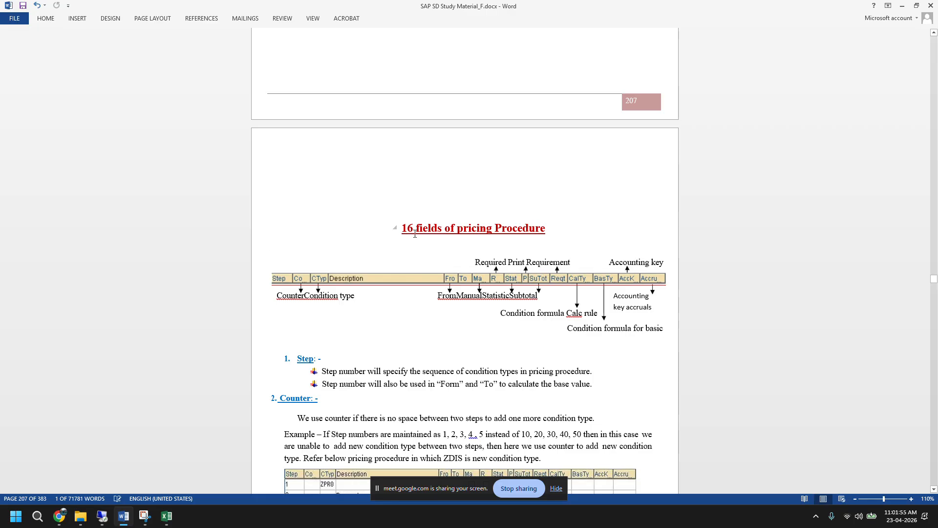
Switch to the SAP session and start transaction /nv/08 to open the pricing procedures overview
click(101, 515)
click(175, 14)
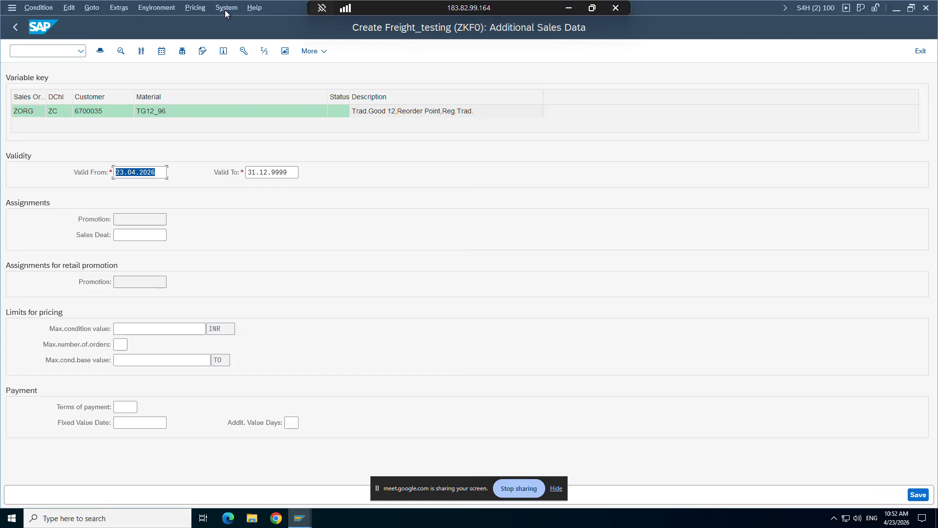
click(30, 49)
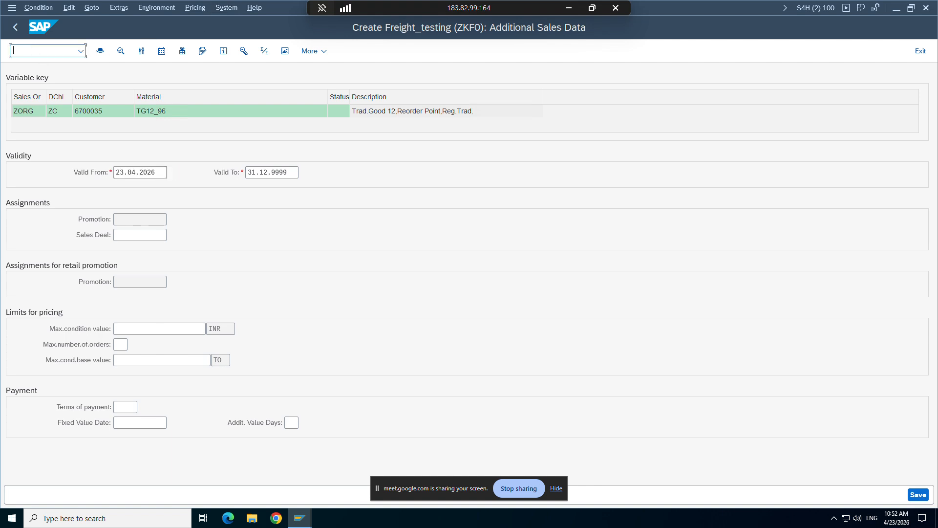
text(/nv/08)
key(Return)
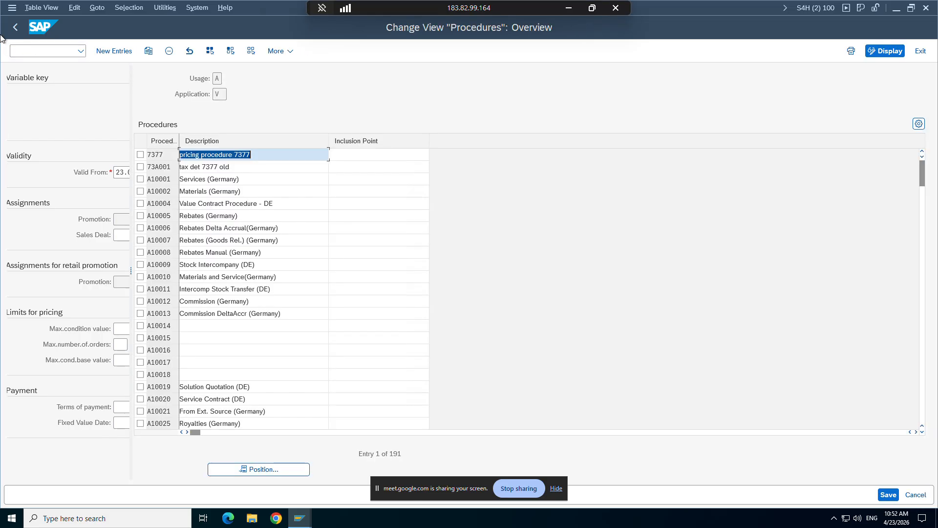
Display the control data of pricing procedure 73A001 and examine the counter field of its PR00 step
click(140, 167)
double_click(82, 100)
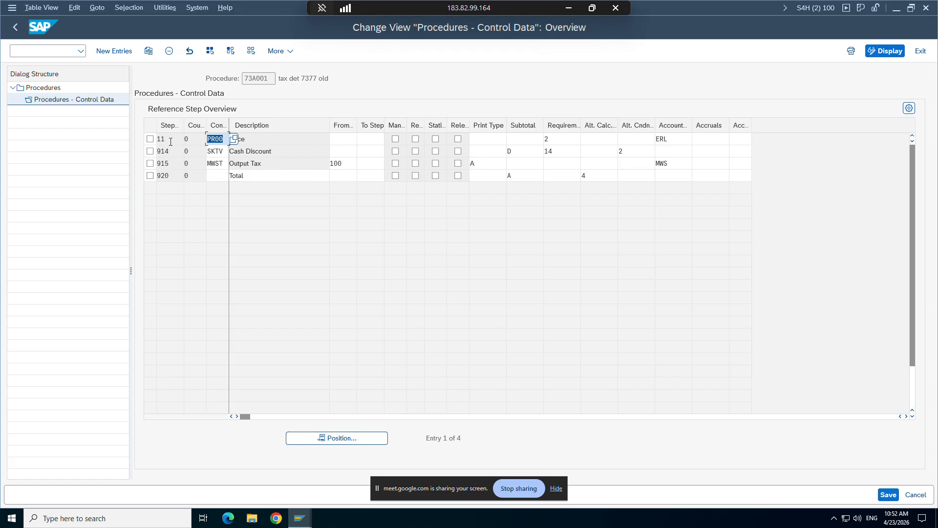
click(184, 138)
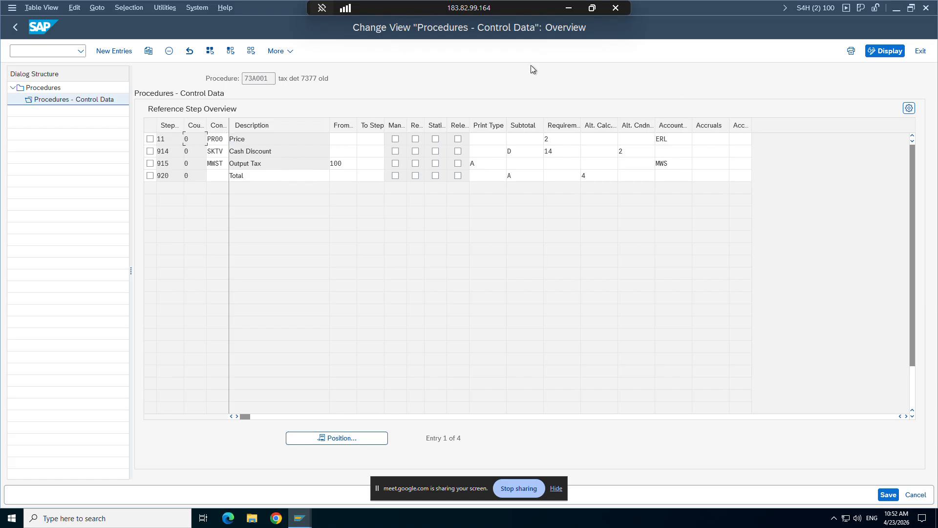